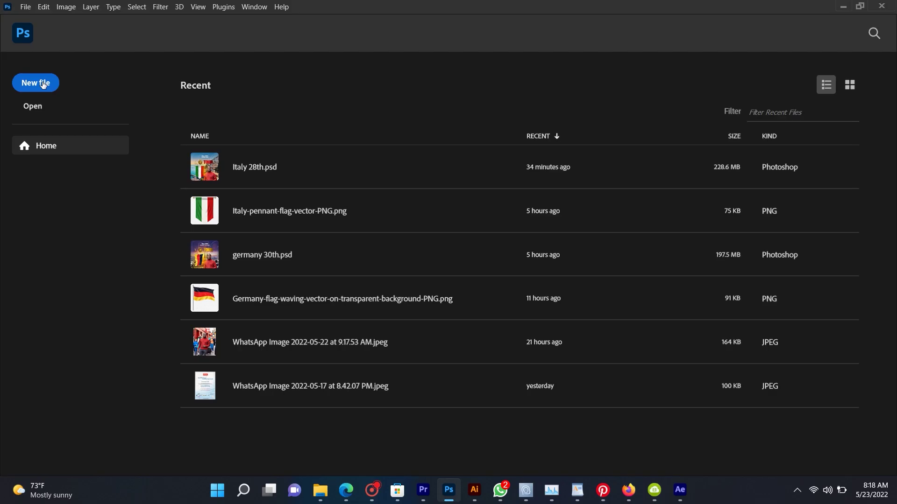
Create a new white 13 × 13 inch document at 300 ppi (3900 × 3900 px).
{"action": "left_click", "coordinate": [43, 84]}
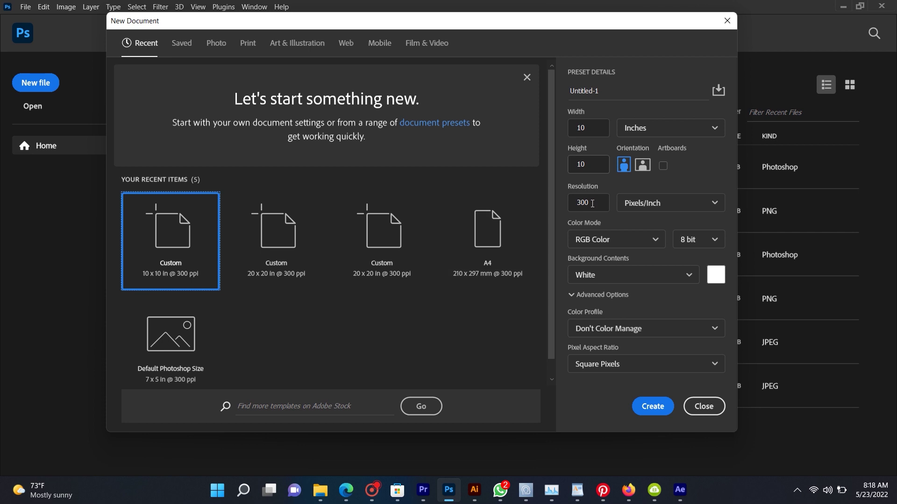
{"action": "left_click_drag", "start_coordinate": [596, 131], "coordinate": [579, 150]}
{"action": "left_click", "coordinate": [579, 164]}
{"action": "left_click", "coordinate": [560, 122]}
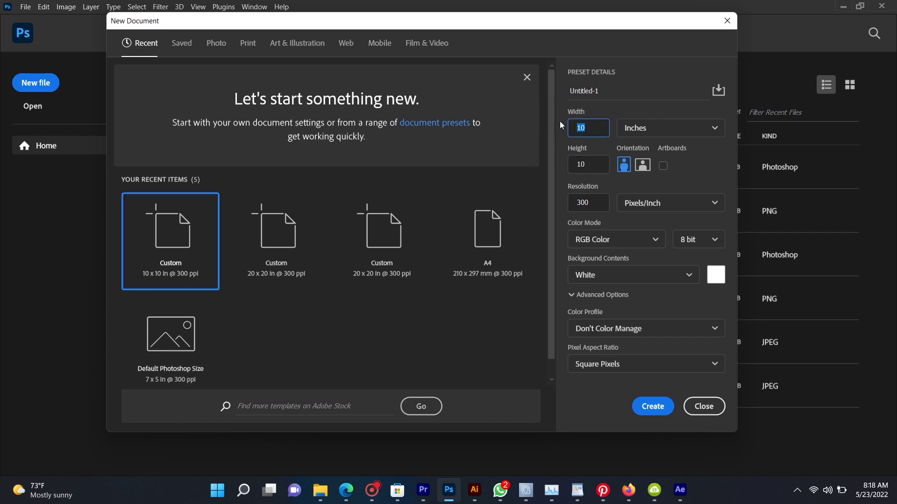
{"action": "type", "text": "13"}
{"action": "left_click", "coordinate": [547, 170]}
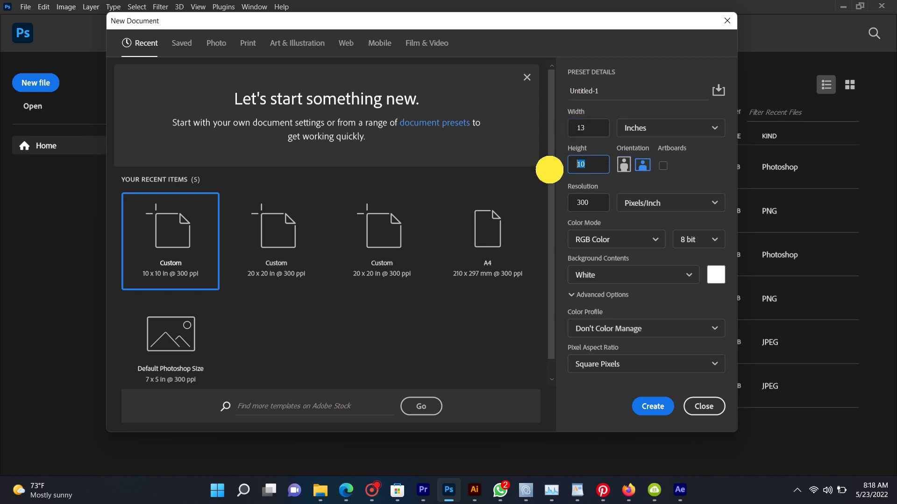
{"action": "key", "text": "Return"}
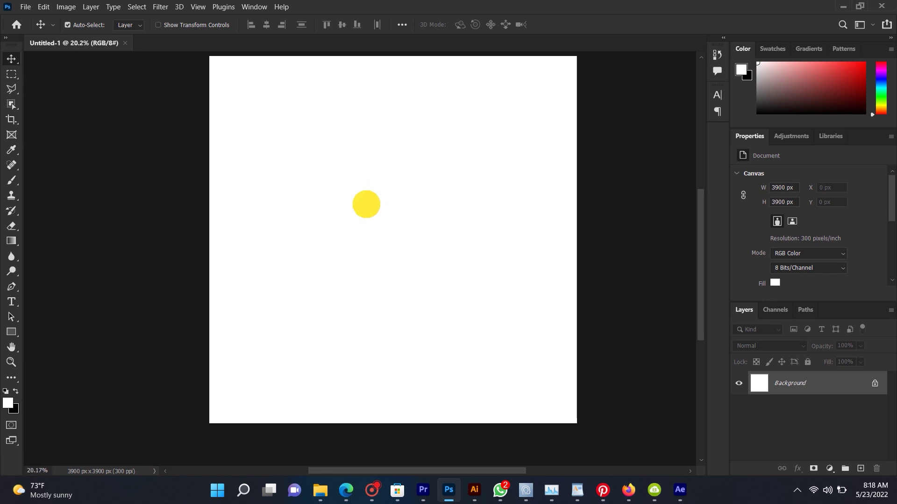
{"action": "left_click_drag", "start_coordinate": [335, 196], "coordinate": [370, 204]}
Browse the courier photos in the Downloads folder.
{"action": "key", "text": "ctrl+minus"}
{"action": "scroll", "coordinate": [388, 200], "scroll_direction": "up", "scroll_amount": 1}
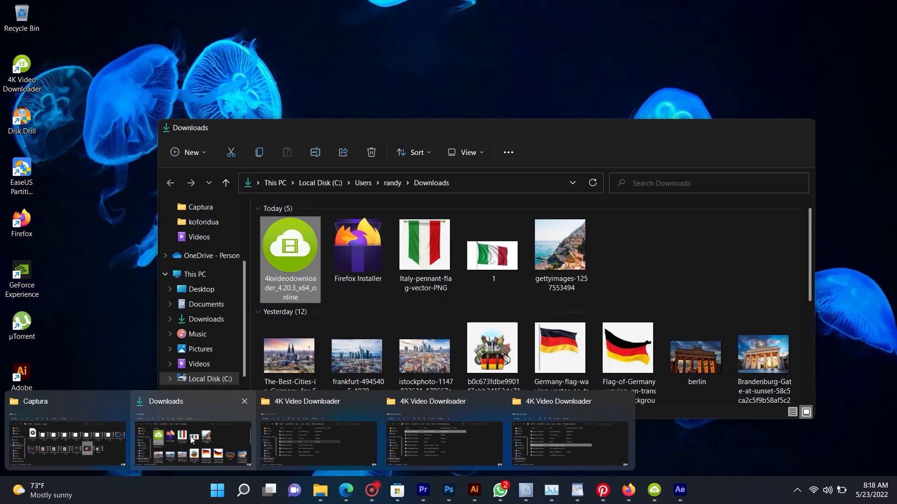
{"action": "left_click", "coordinate": [191, 439]}
{"action": "scroll", "coordinate": [472, 321], "scroll_direction": "down", "scroll_amount": 2}
{"action": "scroll", "coordinate": [473, 322], "scroll_direction": "up", "scroll_amount": 2}
{"action": "left_click", "coordinate": [491, 262]}
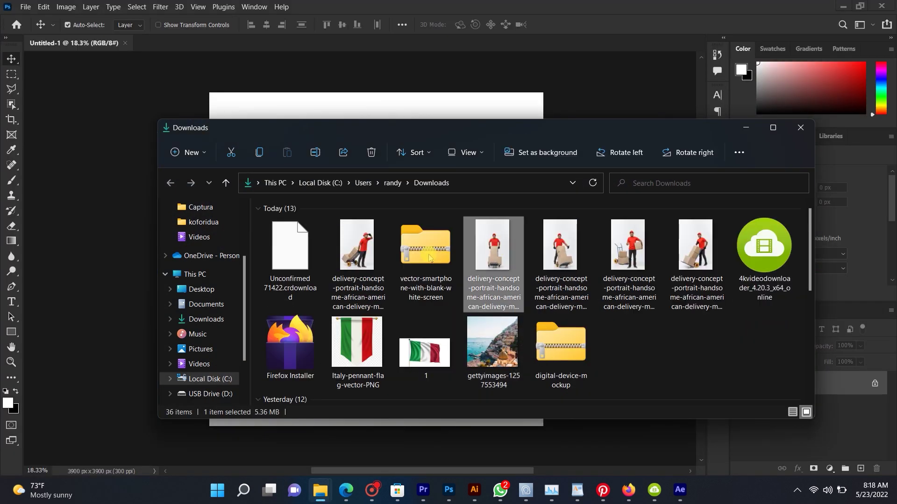
{"action": "scroll", "coordinate": [448, 344], "scroll_direction": "down", "scroll_amount": 5}
{"action": "scroll", "coordinate": [448, 344], "scroll_direction": "up", "scroll_amount": 3}
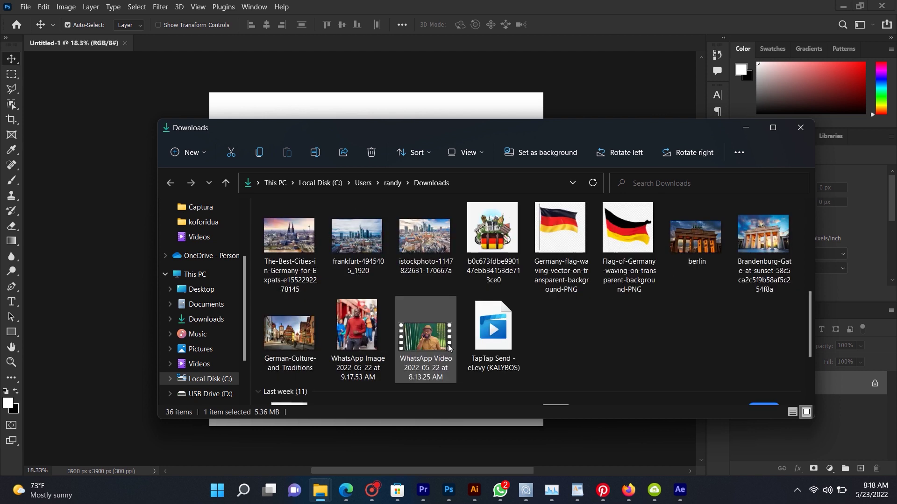
{"action": "scroll", "coordinate": [448, 344], "scroll_direction": "down", "scroll_amount": 3}
{"action": "scroll", "coordinate": [514, 347], "scroll_direction": "up", "scroll_amount": 5}
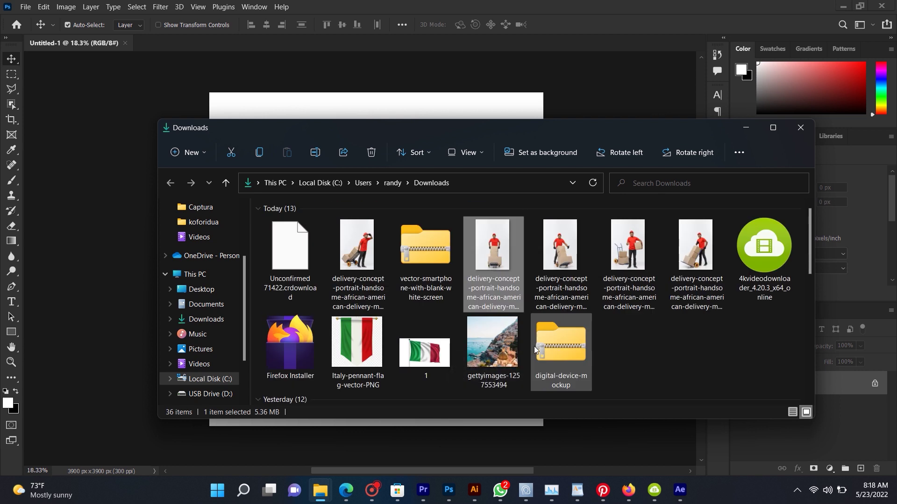
{"action": "left_click", "coordinate": [581, 247]}
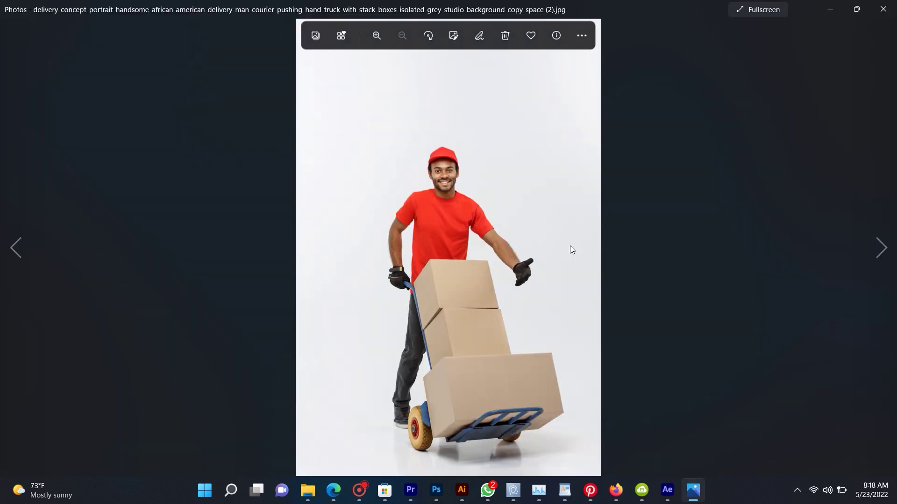
{"action": "left_click", "coordinate": [883, 9]}
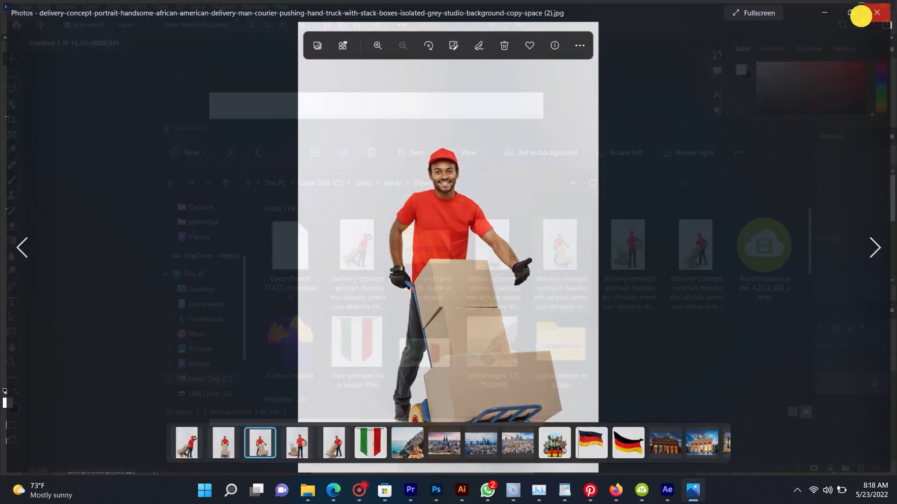
Preview the first courier photo at full size.
{"action": "left_click", "coordinate": [353, 251]}
{"action": "double_click", "coordinate": [354, 251]}
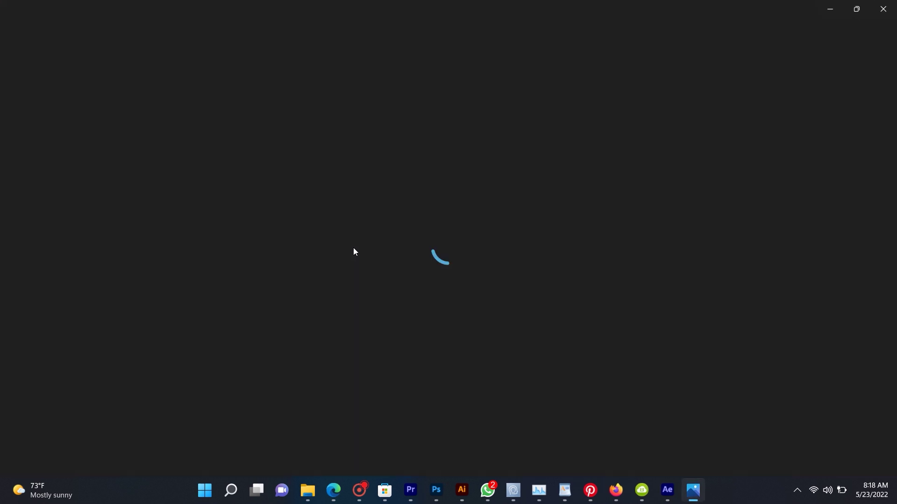
{"action": "left_click", "coordinate": [884, 7]}
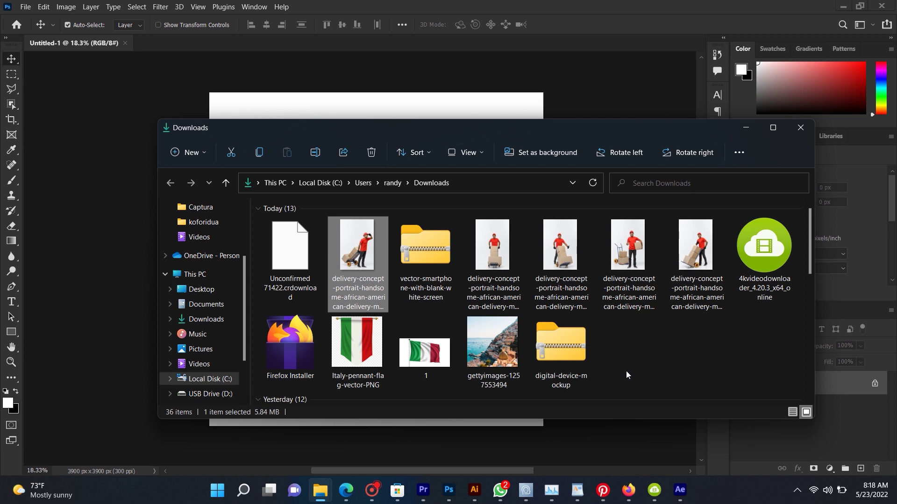
In the vector smartphone archive, preview 1328.jpg and open 1328.eps.
{"action": "double_click", "coordinate": [427, 255]}
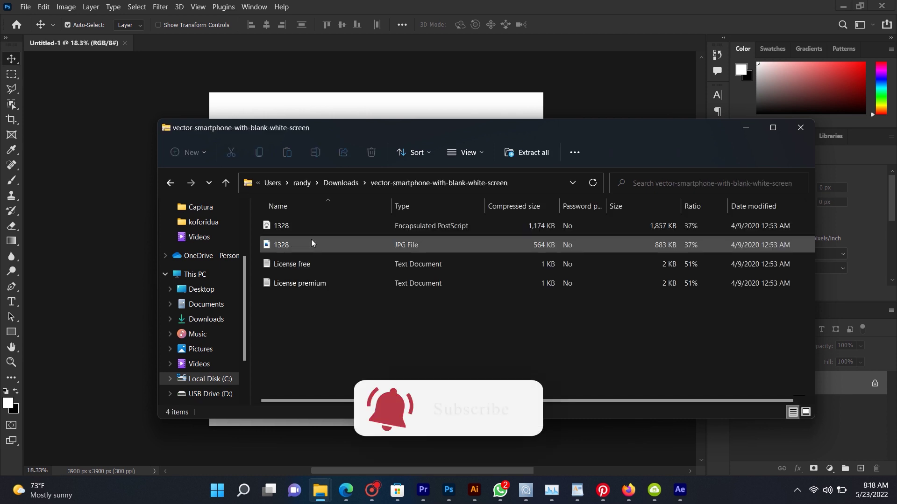
{"action": "left_click", "coordinate": [292, 243]}
{"action": "double_click", "coordinate": [293, 241]}
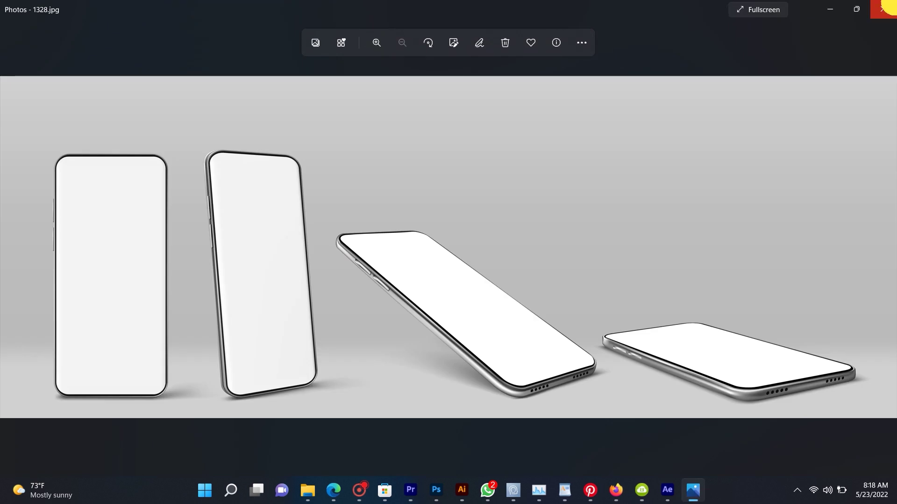
{"action": "left_click", "coordinate": [883, 8]}
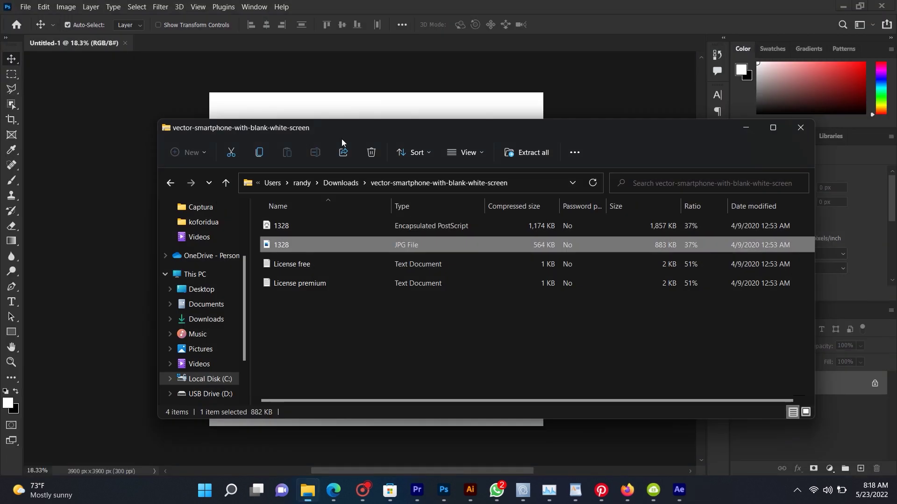
{"action": "double_click", "coordinate": [293, 227]}
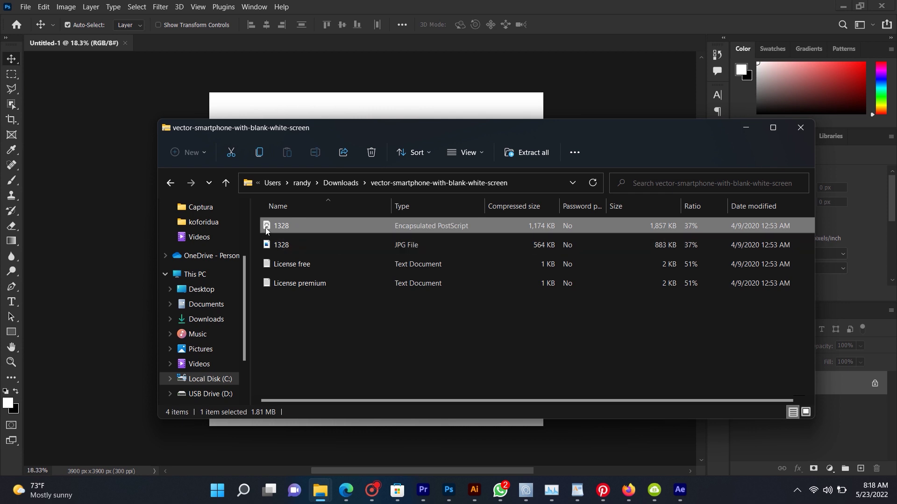
{"action": "double_click", "coordinate": [292, 232]}
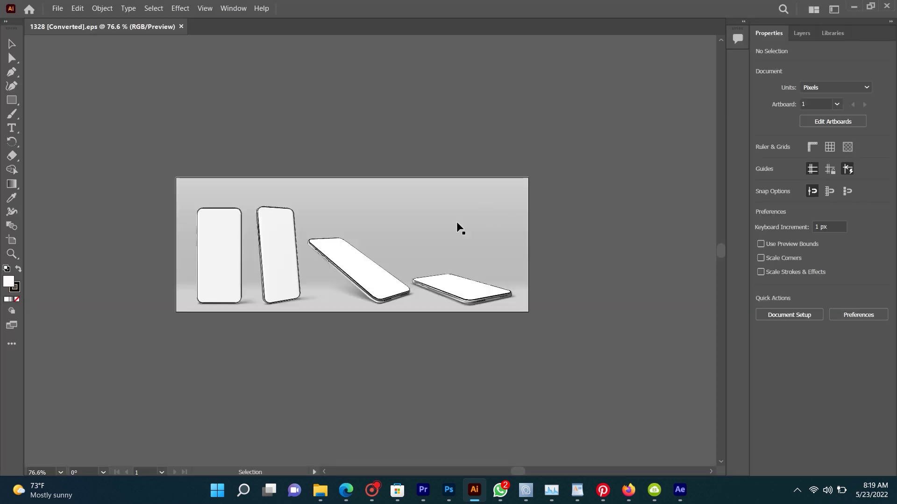
Inspect the 1328 mockup by selecting the grey background mesh and the tilted third phone.
{"action": "left_click", "coordinate": [357, 224]}
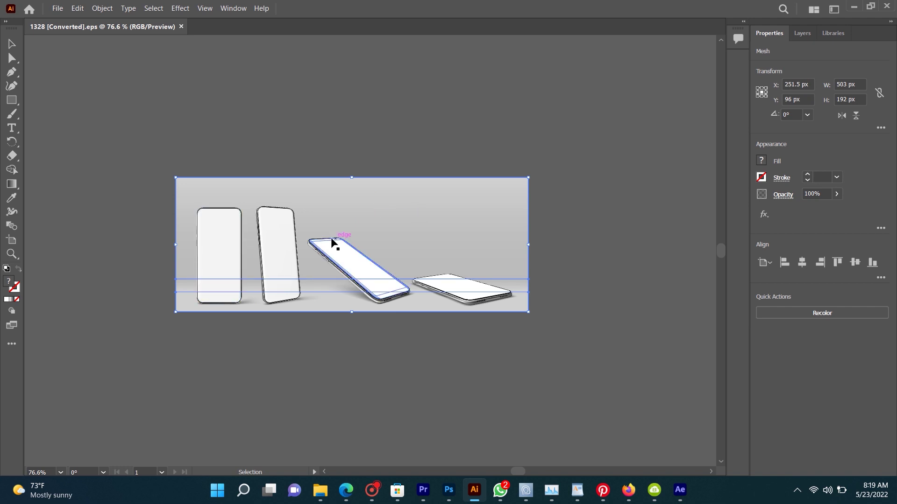
{"action": "left_click", "coordinate": [280, 244]}
{"action": "left_click", "coordinate": [487, 230]}
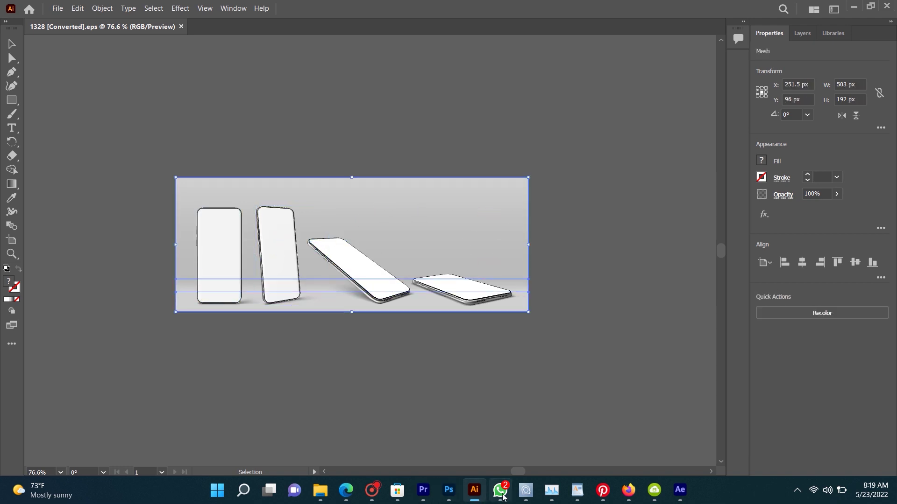
Search Freepik for 'phone mockup' and browse the results.
{"action": "left_click", "coordinate": [346, 489]}
{"action": "type", "text": "kup"}
{"action": "key", "text": "Return"}
{"action": "scroll", "coordinate": [291, 355], "scroll_direction": "down", "scroll_amount": 1}
{"action": "scroll", "coordinate": [291, 355], "scroll_direction": "down", "scroll_amount": 4}
Download the YouTube phone mockup as a zip into Downloads.
{"action": "left_click", "coordinate": [483, 274]}
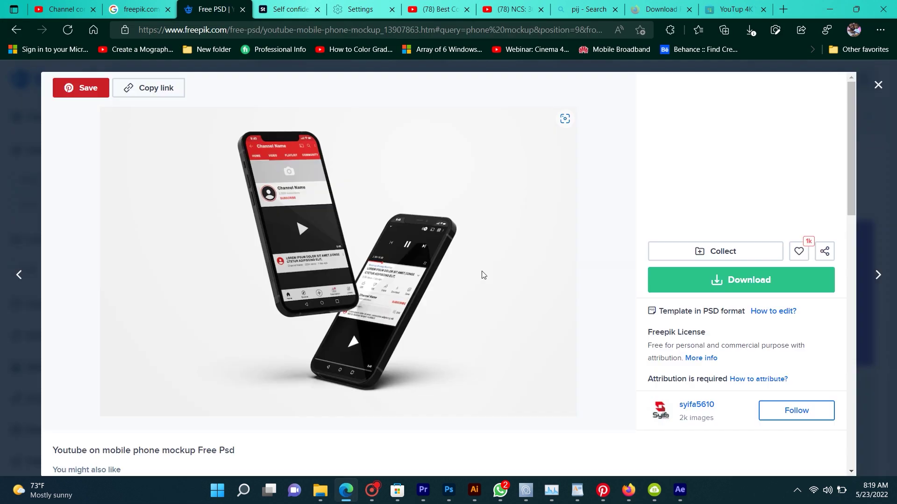
{"action": "scroll", "coordinate": [483, 275], "scroll_direction": "down", "scroll_amount": 5}
{"action": "left_click", "coordinate": [345, 186]}
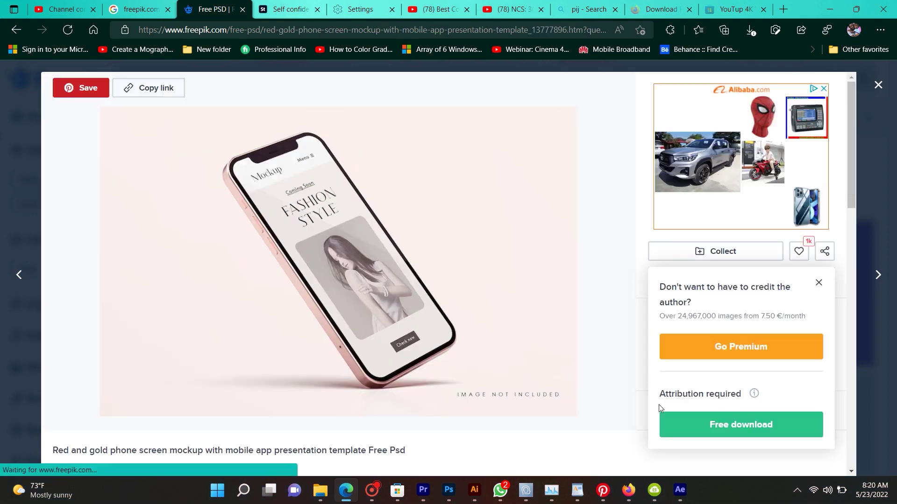
{"action": "left_click", "coordinate": [741, 425]}
{"action": "left_click", "coordinate": [701, 88]}
{"action": "left_click", "coordinate": [700, 114]}
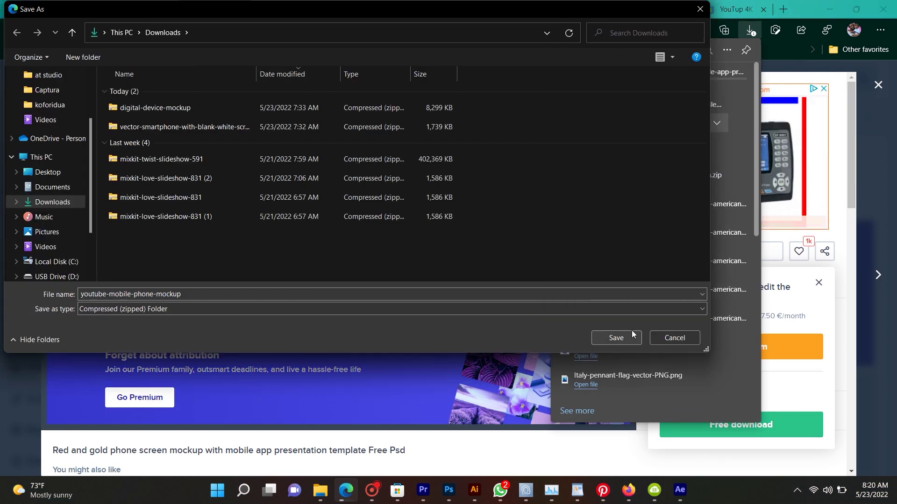
{"action": "key", "text": "Return"}
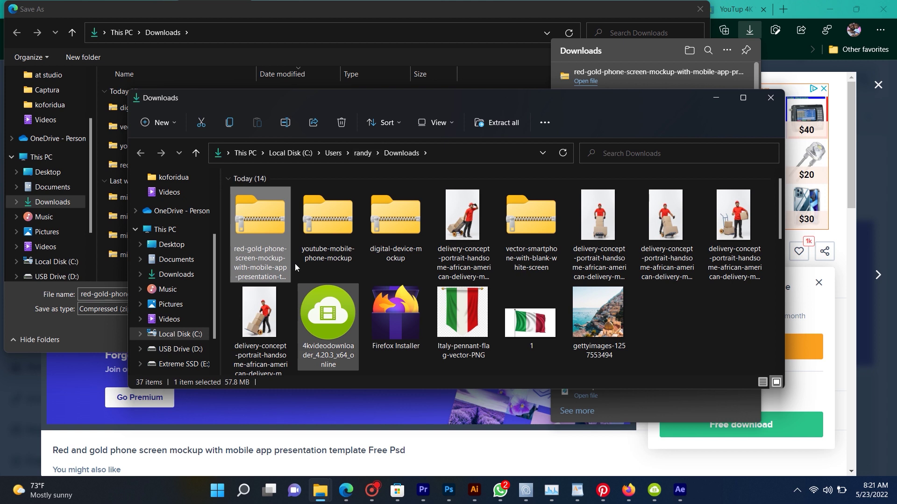
Open 2372.psd from the red-gold archive, always using Adobe Photoshop 2022.
{"action": "double_click", "coordinate": [267, 217]}
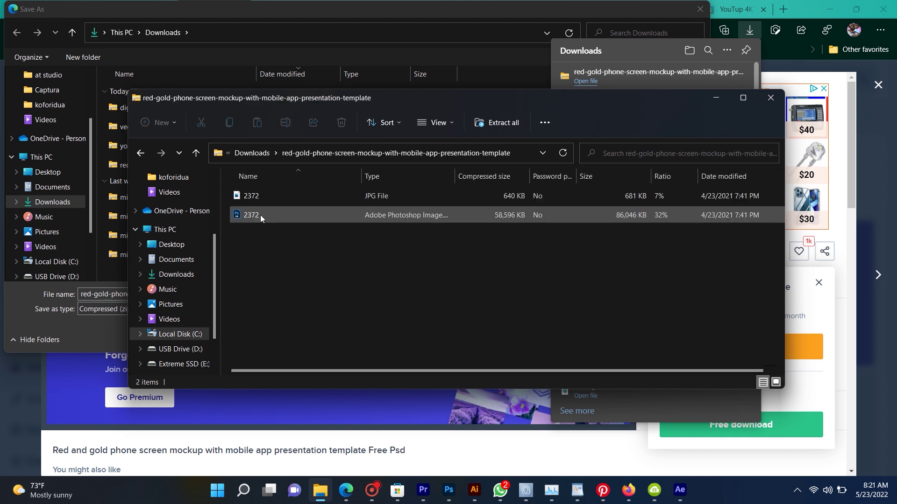
{"action": "left_click", "coordinate": [260, 217]}
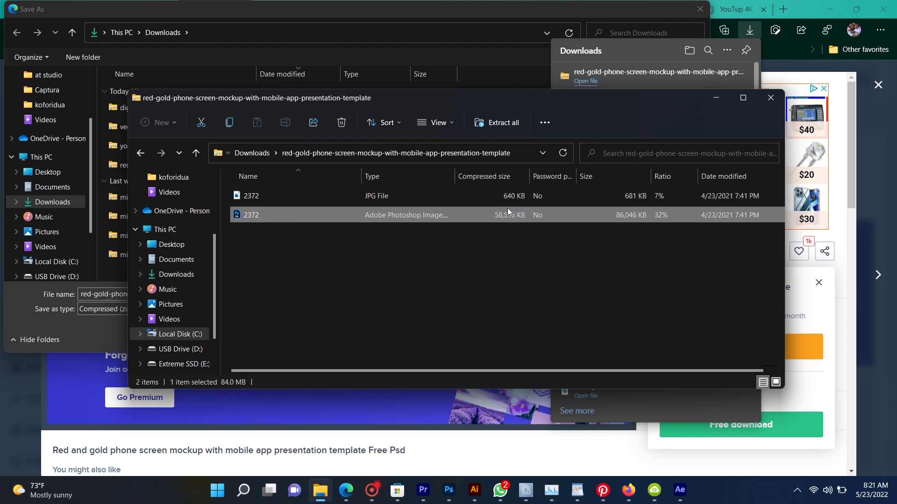
{"action": "double_click", "coordinate": [270, 214]}
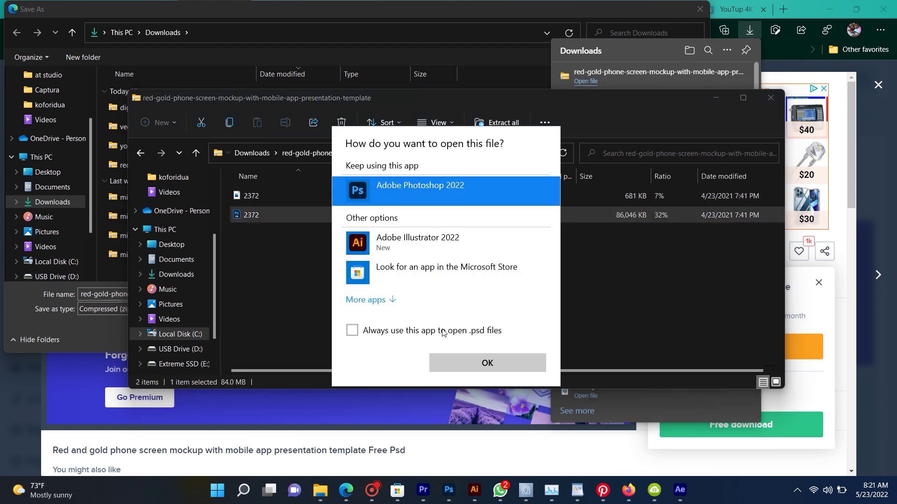
{"action": "left_click", "coordinate": [352, 330]}
{"action": "left_click", "coordinate": [478, 358]}
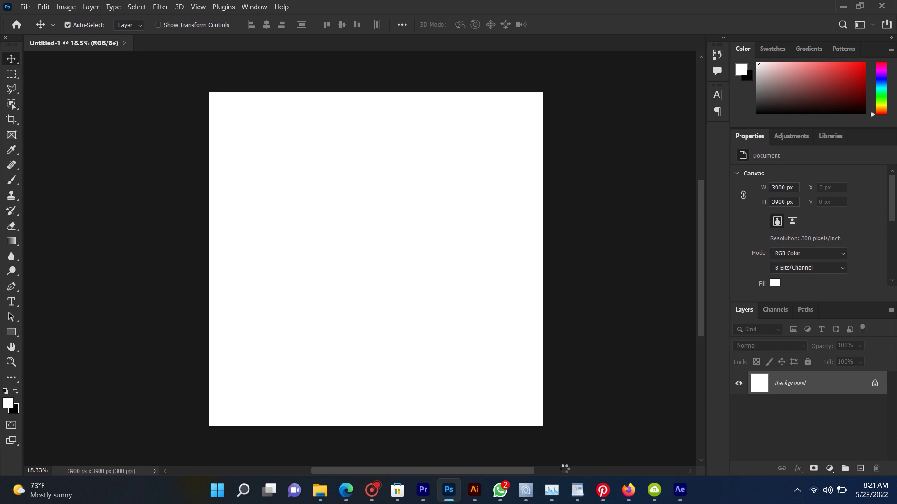
Close the Creator Center window and select the REPLACE YOPUR DESIGN layer in 2372.psd.
{"action": "left_click", "coordinate": [526, 490]}
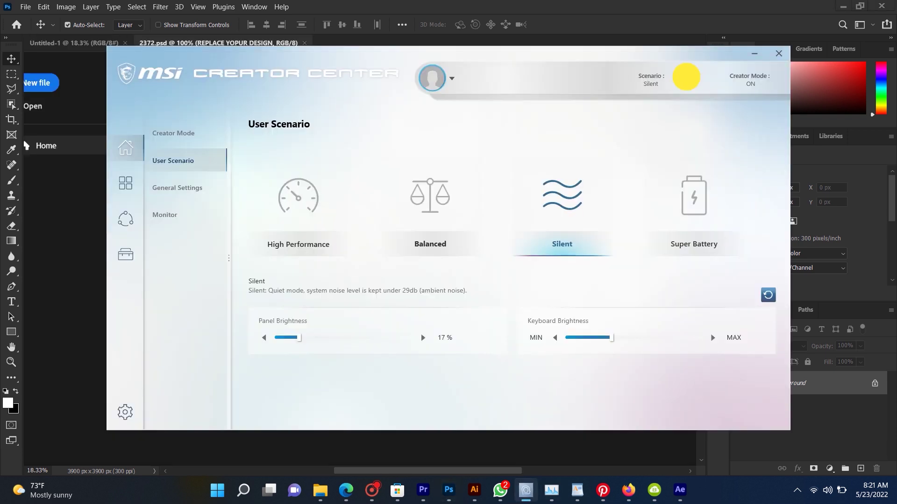
{"action": "left_click", "coordinate": [686, 77]}
{"action": "left_click", "coordinate": [754, 54]}
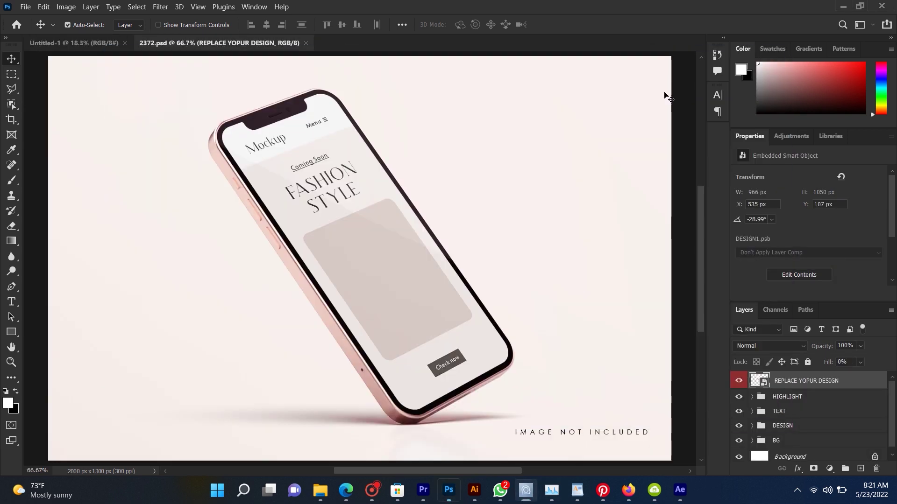
{"action": "scroll", "coordinate": [317, 226], "scroll_direction": "down", "scroll_amount": 1}
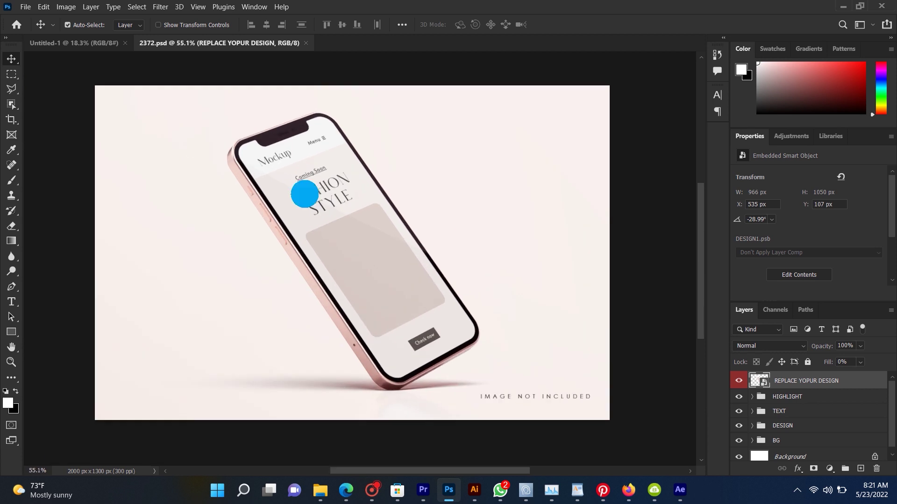
{"action": "right_click", "coordinate": [304, 193]}
{"action": "left_click", "coordinate": [311, 197]}
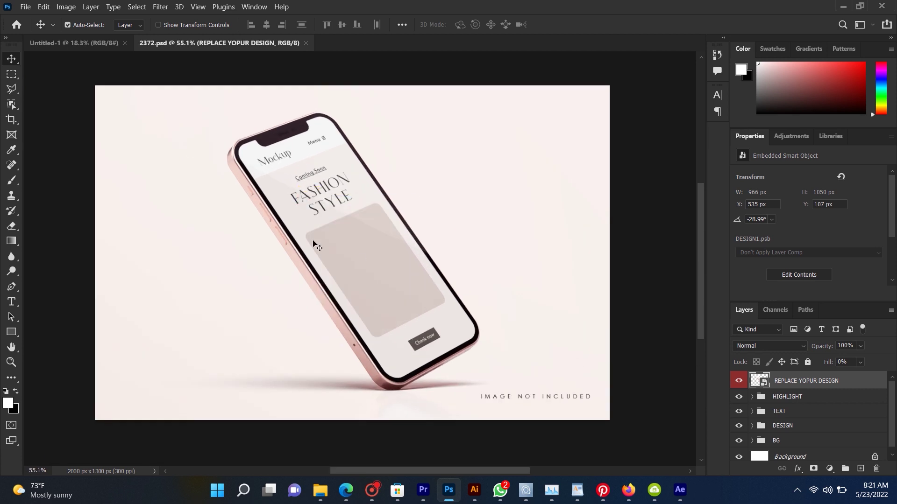
{"action": "scroll", "coordinate": [313, 243], "scroll_direction": "down", "scroll_amount": 1}
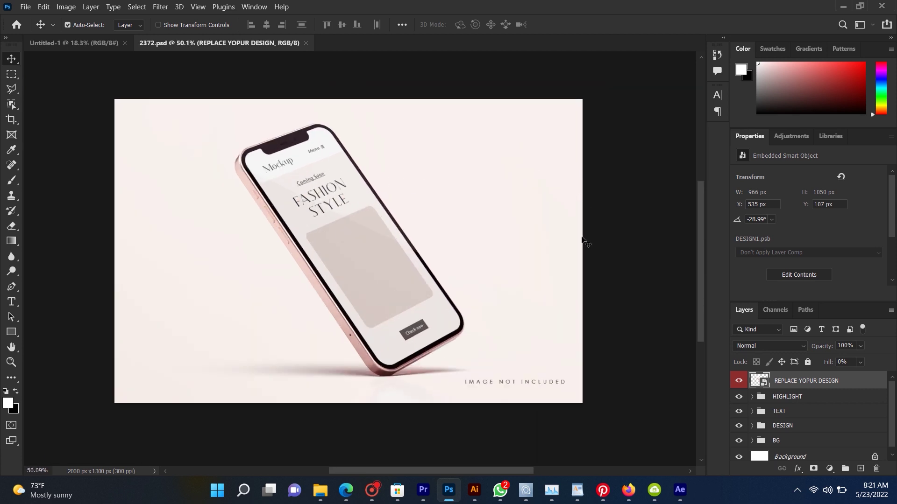
Select the phone layers and drop them onto the Untitled-1 canvas.
{"action": "right_click", "coordinate": [529, 382]}
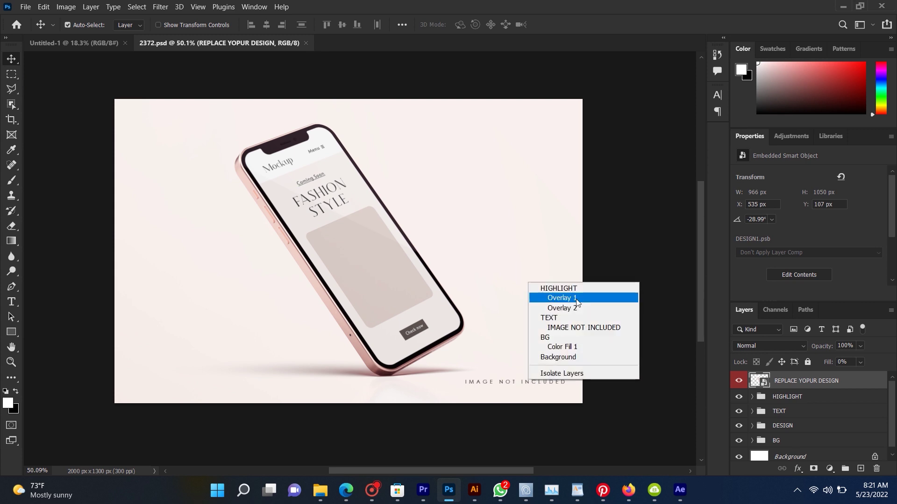
{"action": "left_click", "coordinate": [577, 329]}
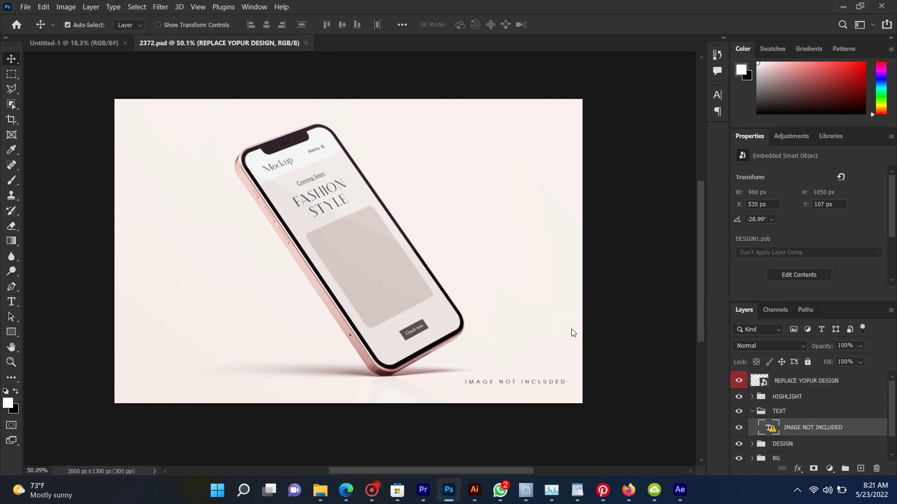
{"action": "left_click_drag", "start_coordinate": [648, 140], "coordinate": [401, 230]}
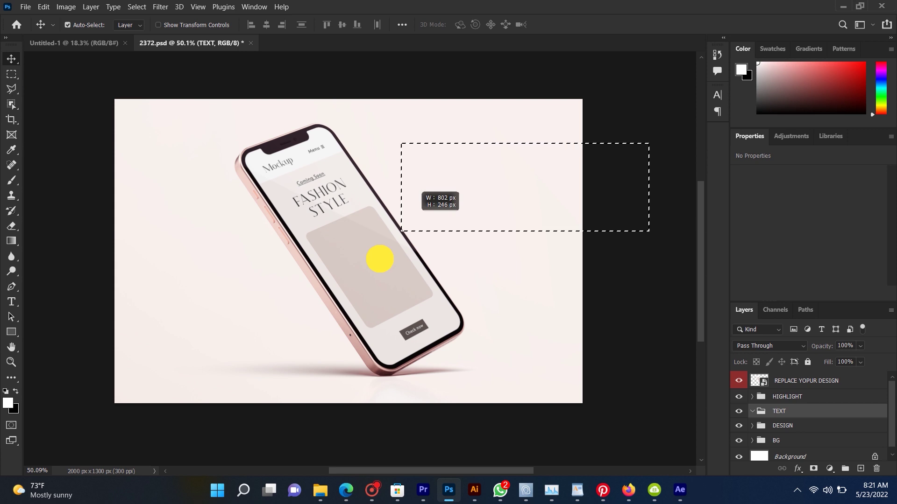
{"action": "mouse_move", "coordinate": [373, 267]}
{"action": "left_mouse_down"}
{"action": "mouse_move", "coordinate": [329, 255]}
{"action": "mouse_move", "coordinate": [81, 47]}
{"action": "left_mouse_up"}
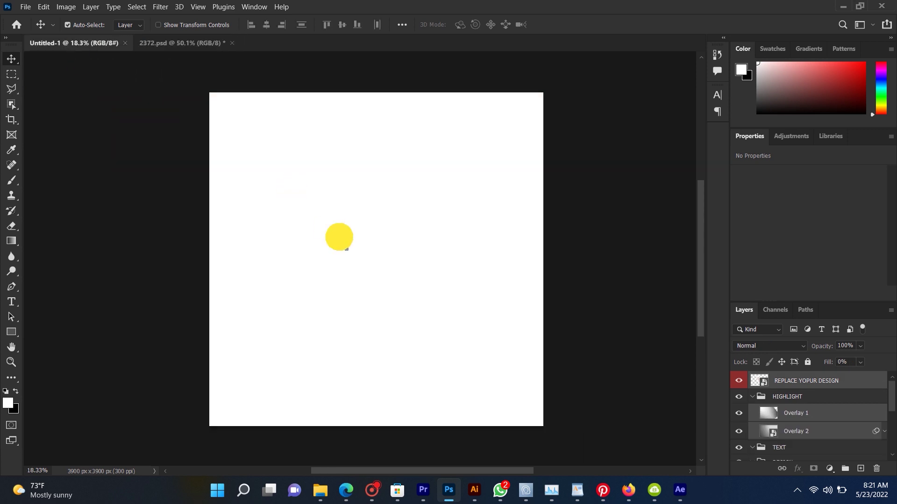
{"action": "left_click_drag", "start_coordinate": [82, 46], "coordinate": [344, 246]}
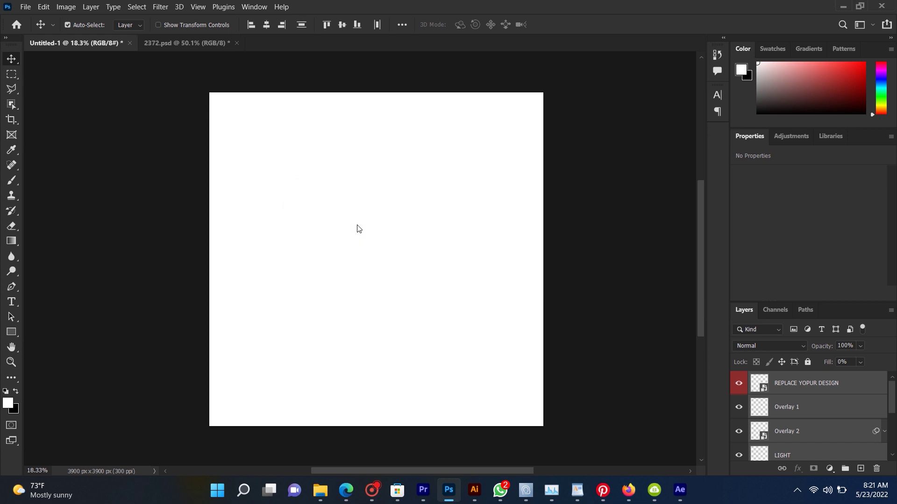
Move the phone mockup lower and scale it up to about 182%.
{"action": "left_click_drag", "start_coordinate": [357, 227], "coordinate": [349, 273]}
{"action": "key", "text": "ctrl+t"}
{"action": "left_click", "coordinate": [481, 200]}
{"action": "left_click_drag", "start_coordinate": [559, 120], "coordinate": [628, 66]}
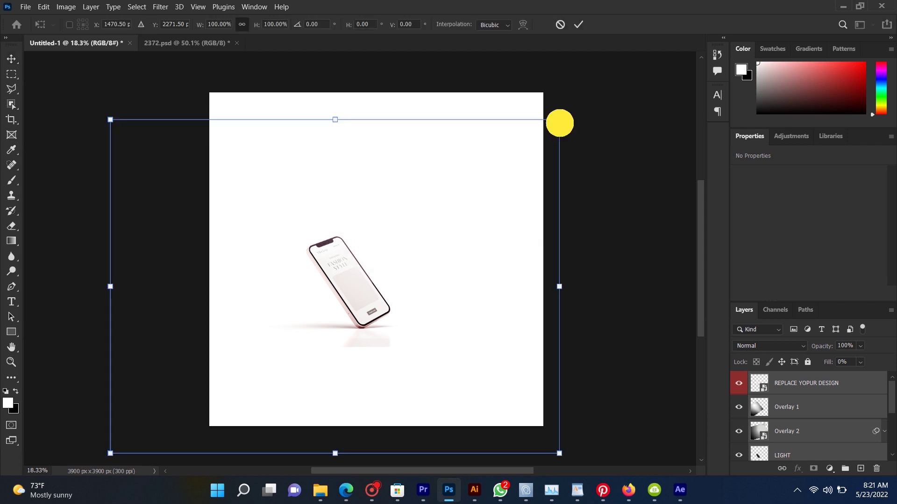
{"action": "scroll", "coordinate": [384, 299], "scroll_direction": "down", "scroll_amount": 2}
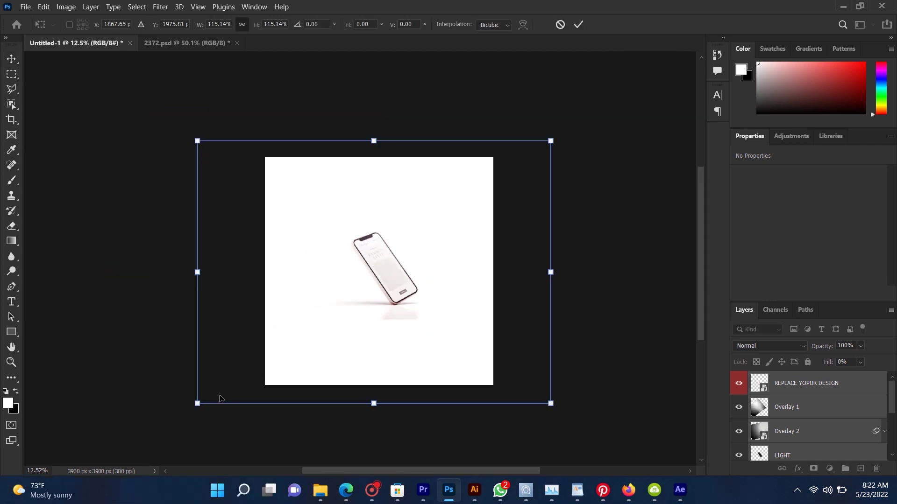
{"action": "left_click_drag", "start_coordinate": [198, 403], "coordinate": [113, 464]}
{"action": "left_click_drag", "start_coordinate": [351, 310], "coordinate": [370, 274]}
{"action": "left_click_drag", "start_coordinate": [557, 121], "coordinate": [607, 83]}
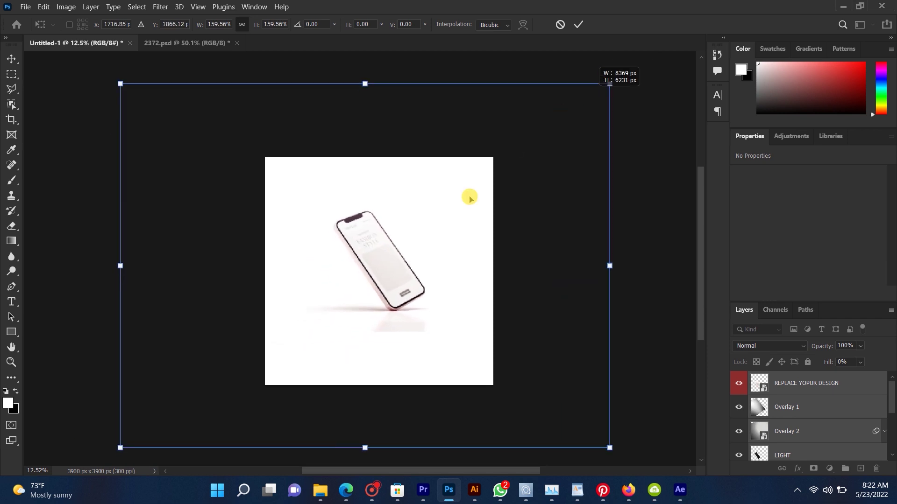
{"action": "scroll", "coordinate": [256, 369], "scroll_direction": "down", "scroll_amount": 1}
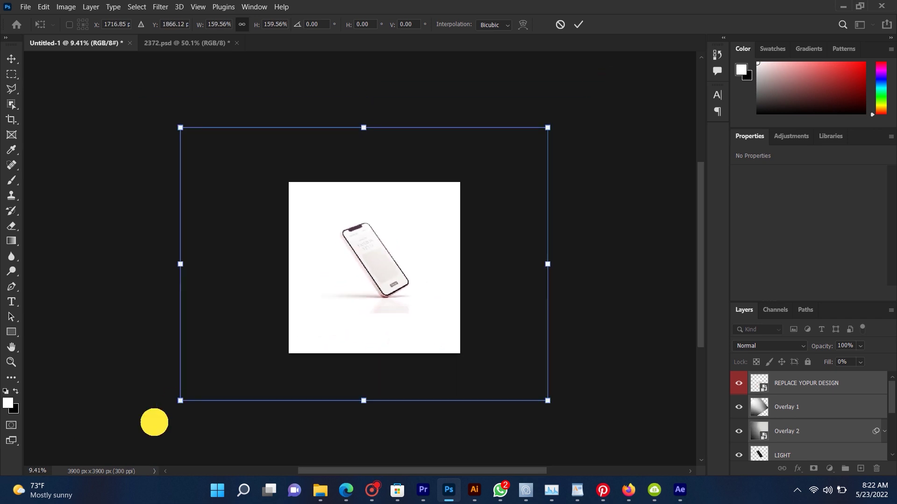
{"action": "left_click_drag", "start_coordinate": [180, 400], "coordinate": [127, 440]}
{"action": "left_click", "coordinate": [547, 127]}
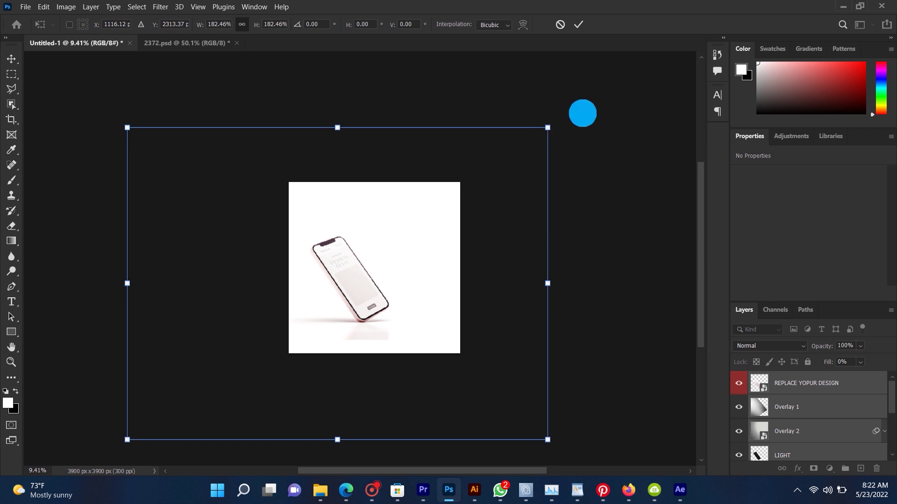
{"action": "key", "text": "Return"}
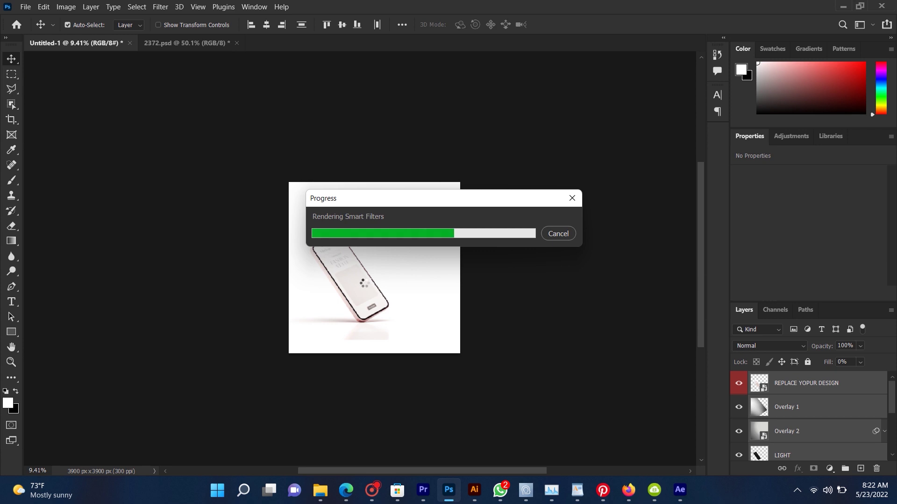
Re-enter Free Transform on the phone mockup and commit it unchanged.
{"action": "scroll", "coordinate": [382, 265], "scroll_direction": "up", "scroll_amount": 3}
{"action": "key", "text": "ctrl+t"}
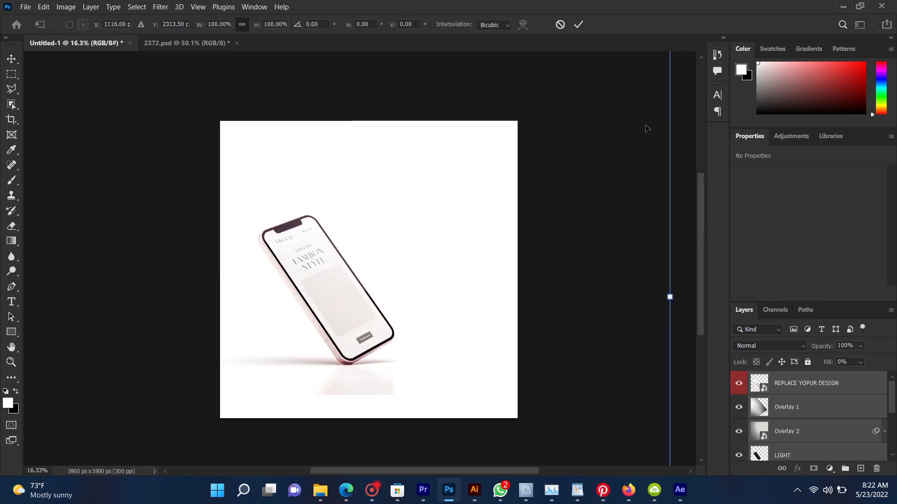
{"action": "left_click", "coordinate": [11, 58]}
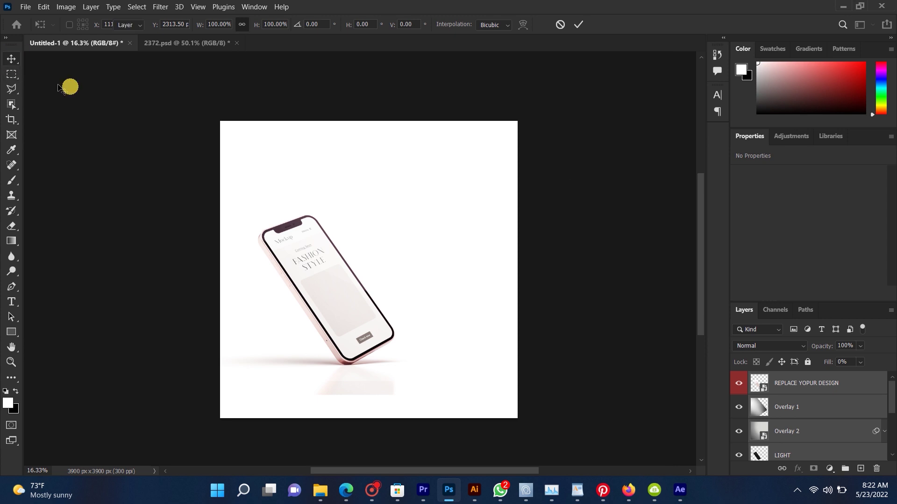
{"action": "left_click", "coordinate": [114, 100]}
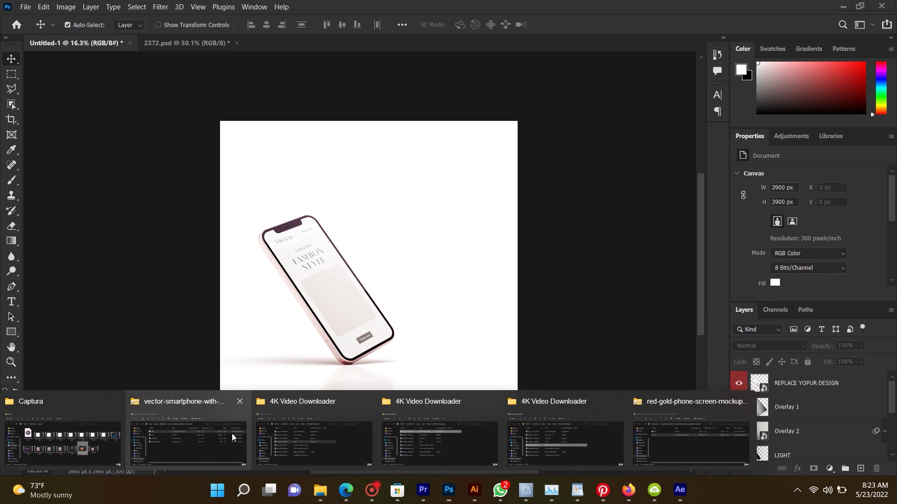
{"action": "mouse_move", "coordinate": [319, 489]}
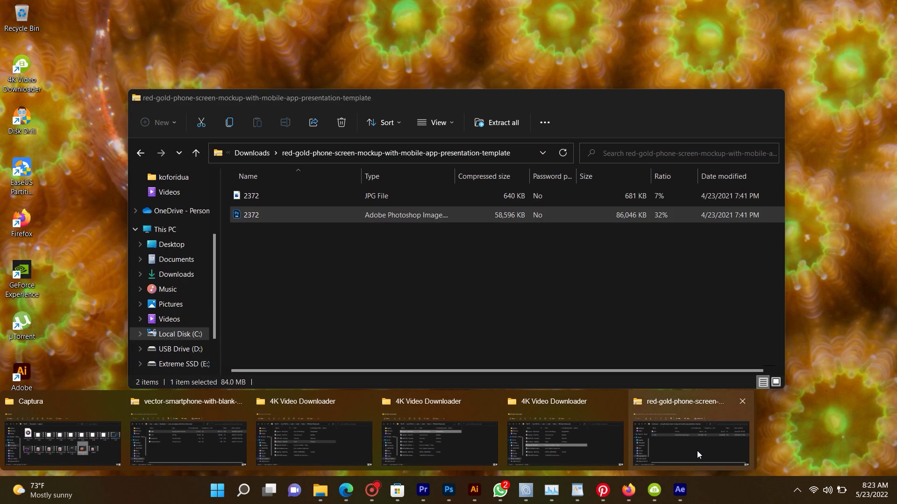
Return to Downloads and drag the first delivery courier photo into Photoshop.
{"action": "left_click", "coordinate": [697, 451]}
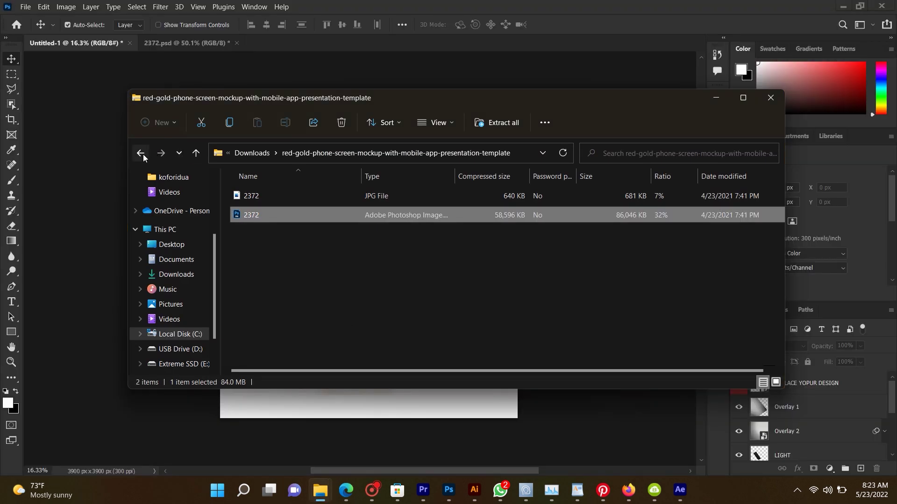
{"action": "left_click", "coordinate": [141, 153]}
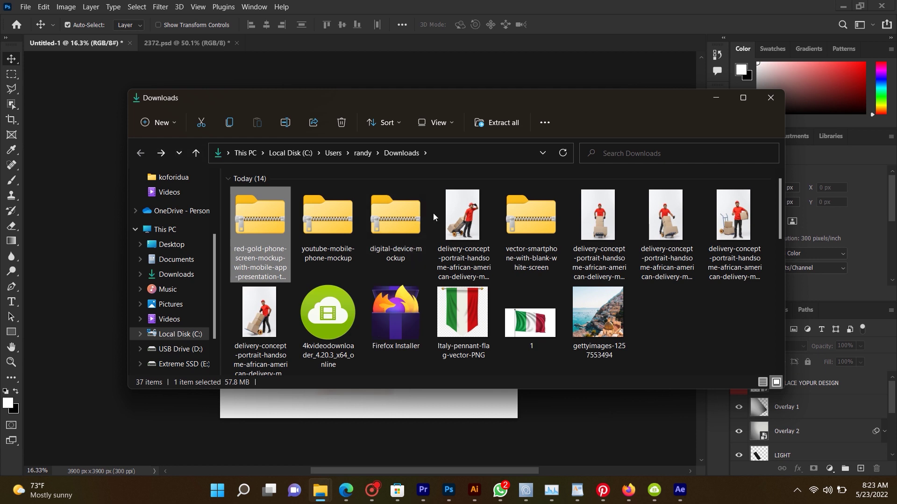
{"action": "left_click_drag", "start_coordinate": [463, 217], "coordinate": [395, 5]}
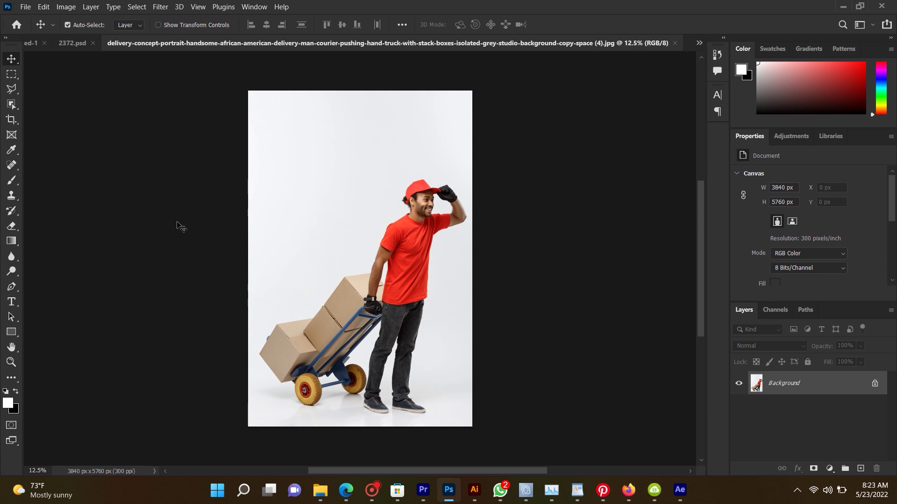
Magic-erase the white background around the courier and between the truck and his legs.
{"action": "left_click", "coordinate": [14, 228]}
{"action": "left_click", "coordinate": [44, 248]}
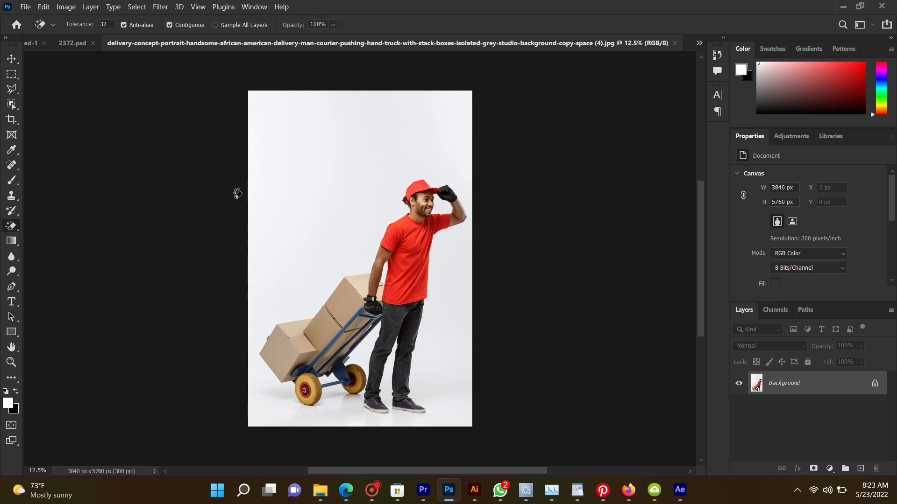
{"action": "left_click", "coordinate": [284, 158]}
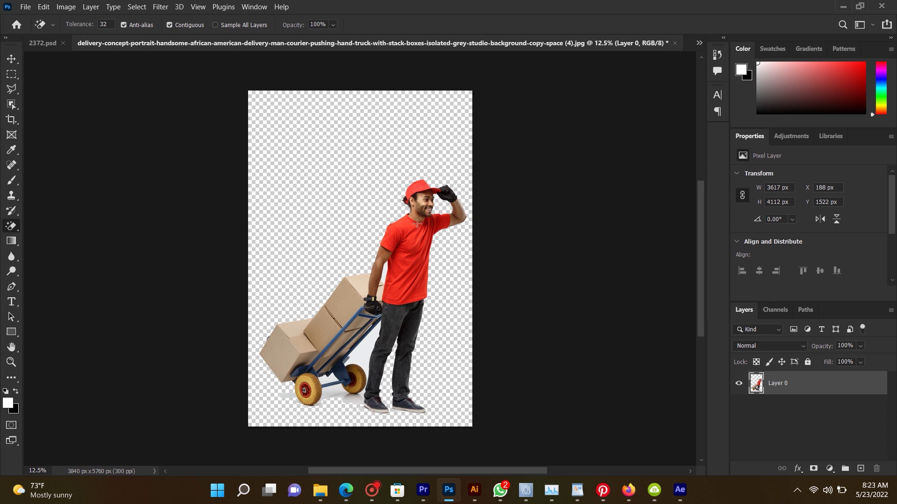
{"action": "left_click", "coordinate": [328, 379]}
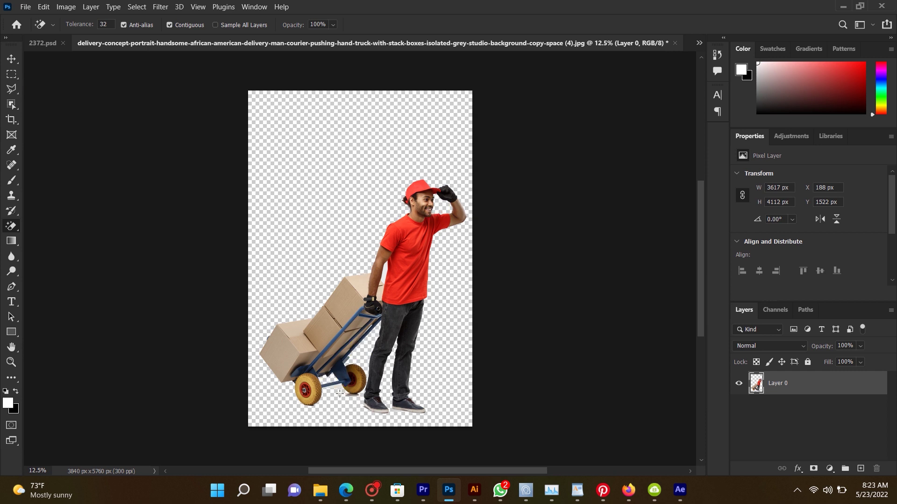
{"action": "scroll", "coordinate": [340, 394], "scroll_direction": "up", "scroll_amount": 3}
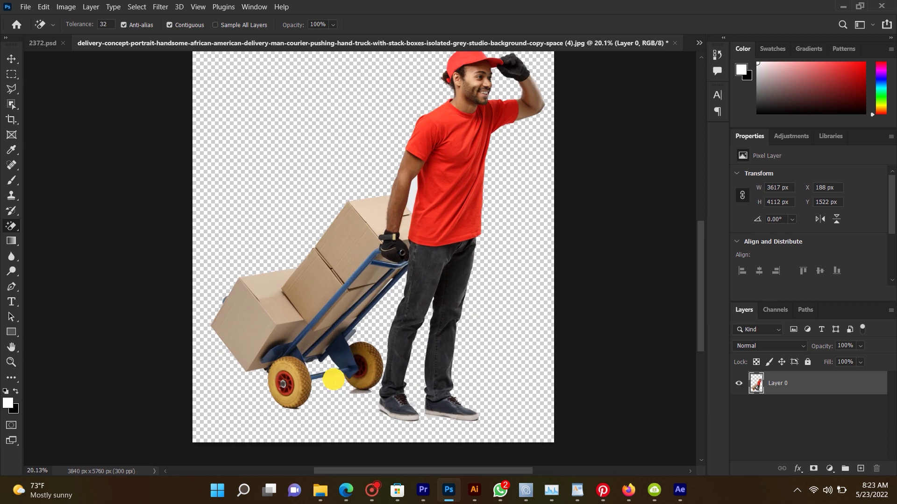
{"action": "scroll", "coordinate": [364, 404], "scroll_direction": "up", "scroll_amount": 4}
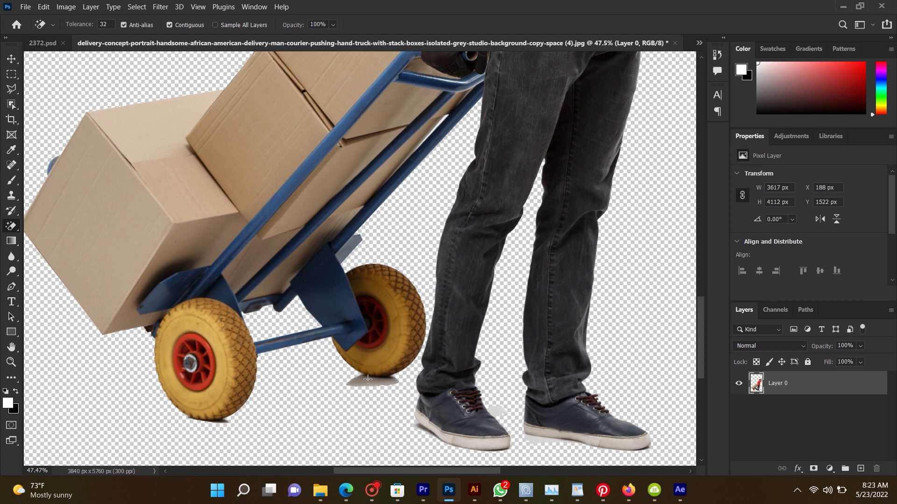
{"action": "scroll", "coordinate": [362, 406], "scroll_direction": "up", "scroll_amount": 2}
{"action": "scroll", "coordinate": [362, 407], "scroll_direction": "up", "scroll_amount": 1}
{"action": "left_click_drag", "start_coordinate": [450, 321], "coordinate": [440, 268]}
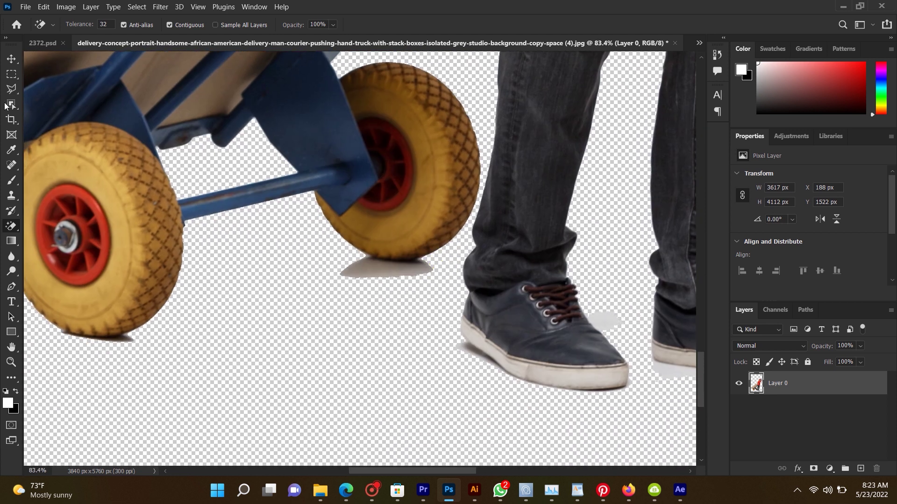
Start a polygonal lasso outline along the wheel's bottom edge.
{"action": "left_click", "coordinate": [11, 87]}
{"action": "scroll", "coordinate": [379, 254], "scroll_direction": "up", "scroll_amount": 2}
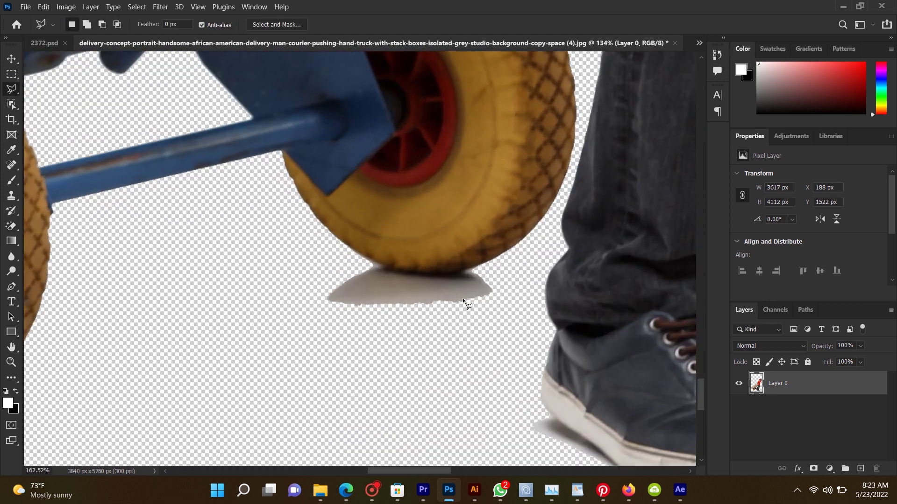
{"action": "scroll", "coordinate": [484, 268], "scroll_direction": "up", "scroll_amount": 2}
{"action": "left_click", "coordinate": [486, 256]}
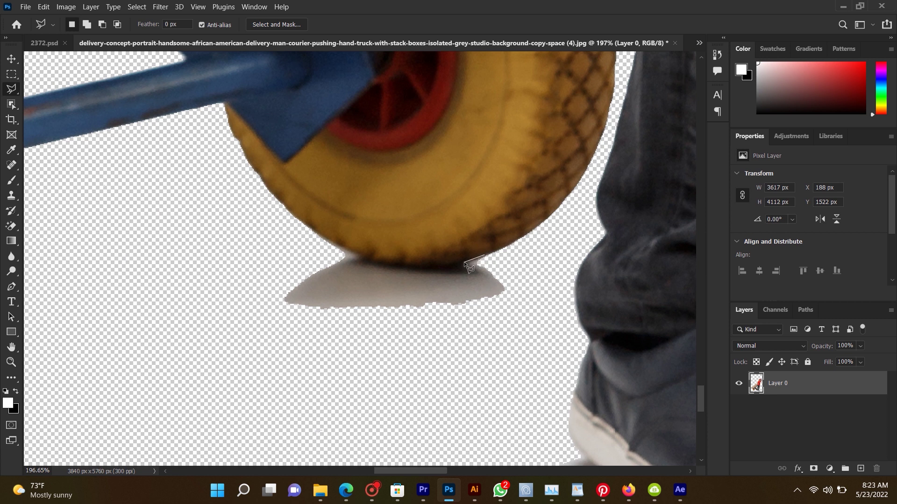
{"action": "left_click", "coordinate": [434, 269]}
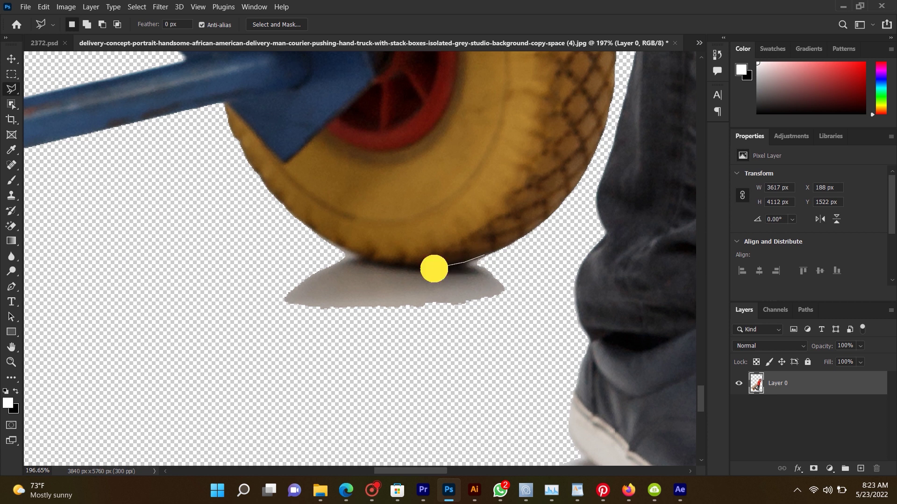
{"action": "key", "text": "BackSpace"}
{"action": "left_click", "coordinate": [401, 270]}
{"action": "left_click", "coordinate": [388, 266]}
{"action": "left_click", "coordinate": [363, 258]}
{"action": "left_click", "coordinate": [341, 246]}
{"action": "left_click", "coordinate": [298, 219]}
Enclose the shadow beneath the wheel, delete it and deselect.
{"action": "left_click", "coordinate": [229, 220]}
{"action": "left_click", "coordinate": [293, 386]}
{"action": "left_click", "coordinate": [484, 368]}
{"action": "left_click", "coordinate": [547, 288]}
{"action": "left_click", "coordinate": [547, 242]}
{"action": "left_click", "coordinate": [507, 245]}
{"action": "left_click", "coordinate": [485, 255]}
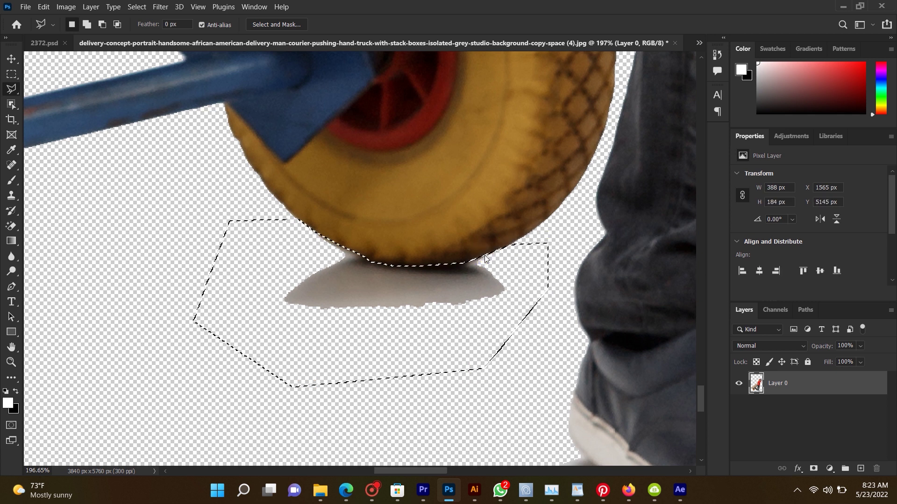
{"action": "key", "text": "Delete"}
{"action": "key", "text": "ctrl+d"}
Trace a new lasso outline along the tire's lower edge.
{"action": "scroll", "coordinate": [322, 304], "scroll_direction": "down", "scroll_amount": 3}
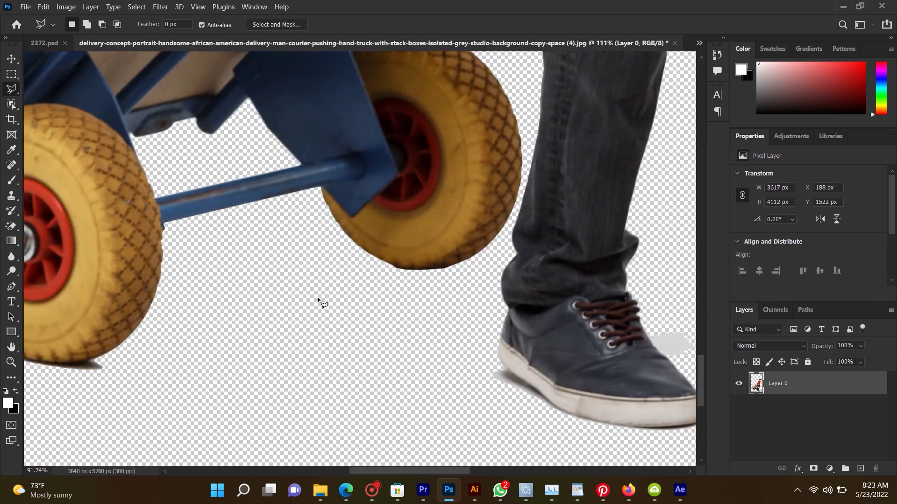
{"action": "scroll", "coordinate": [322, 304], "scroll_direction": "down", "scroll_amount": 2}
{"action": "scroll", "coordinate": [347, 344], "scroll_direction": "up", "scroll_amount": 2}
{"action": "scroll", "coordinate": [348, 344], "scroll_direction": "up", "scroll_amount": 2}
{"action": "scroll", "coordinate": [370, 366], "scroll_direction": "up", "scroll_amount": 2}
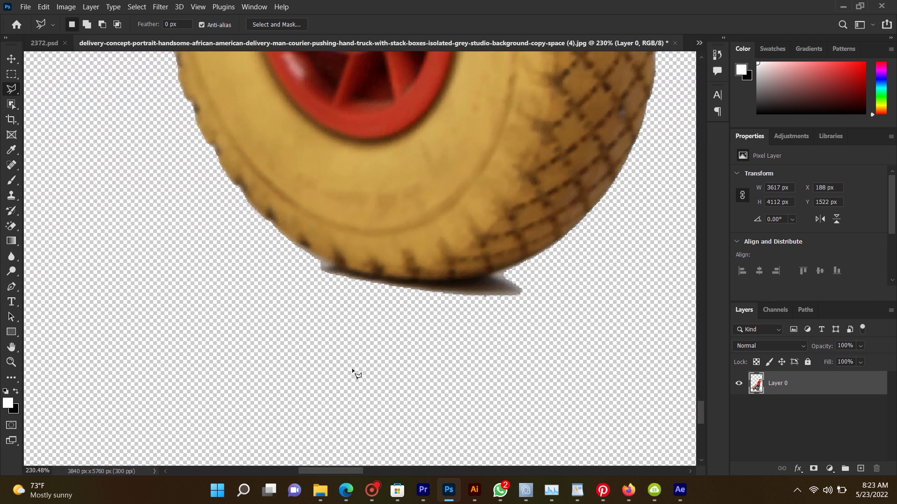
{"action": "scroll", "coordinate": [317, 248], "scroll_direction": "up", "scroll_amount": 1}
{"action": "left_click", "coordinate": [259, 209]}
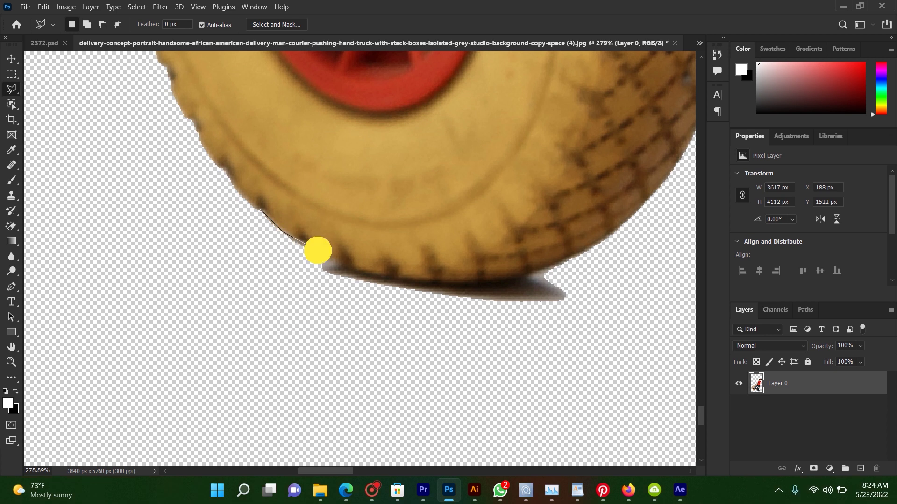
{"action": "left_click", "coordinate": [378, 280]}
{"action": "left_click", "coordinate": [460, 281]}
{"action": "left_click", "coordinate": [498, 282]}
{"action": "left_click", "coordinate": [554, 261]}
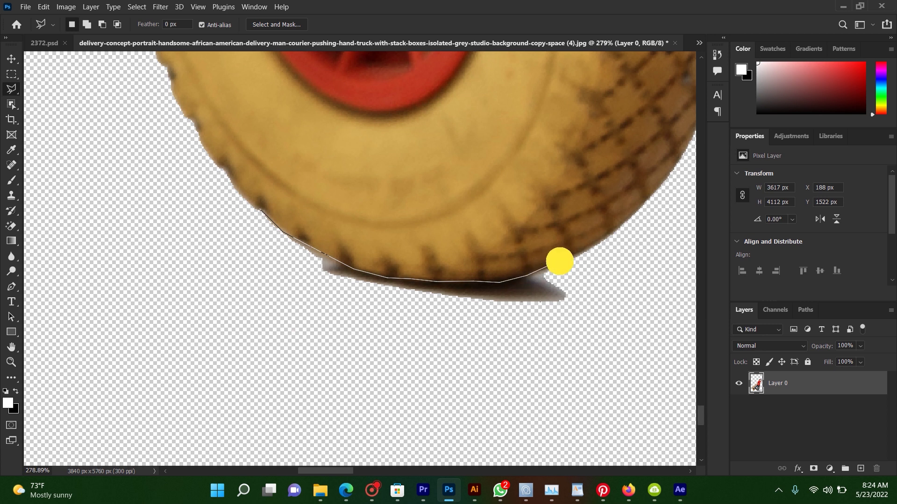
{"action": "left_click", "coordinate": [610, 234]}
Enclose the remaining shadow below the tire, delete it and deselect.
{"action": "left_click", "coordinate": [647, 208]}
{"action": "left_click", "coordinate": [638, 296]}
{"action": "left_click", "coordinate": [480, 397]}
{"action": "left_click", "coordinate": [90, 304]}
{"action": "double_click", "coordinate": [63, 235]}
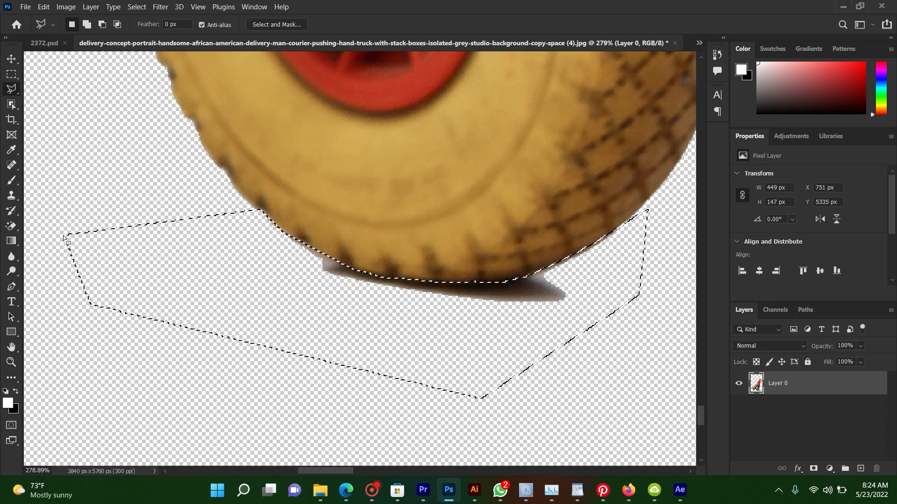
{"action": "key", "text": "Delete"}
{"action": "key", "text": "ctrl+d"}
{"action": "scroll", "coordinate": [403, 251], "scroll_direction": "down", "scroll_amount": 5}
{"action": "scroll", "coordinate": [404, 251], "scroll_direction": "down", "scroll_amount": 3}
{"action": "scroll", "coordinate": [337, 379], "scroll_direction": "down", "scroll_amount": 2}
{"action": "scroll", "coordinate": [340, 345], "scroll_direction": "down", "scroll_amount": 2}
{"action": "scroll", "coordinate": [419, 246], "scroll_direction": "up", "scroll_amount": 3}
{"action": "left_click", "coordinate": [11, 227]}
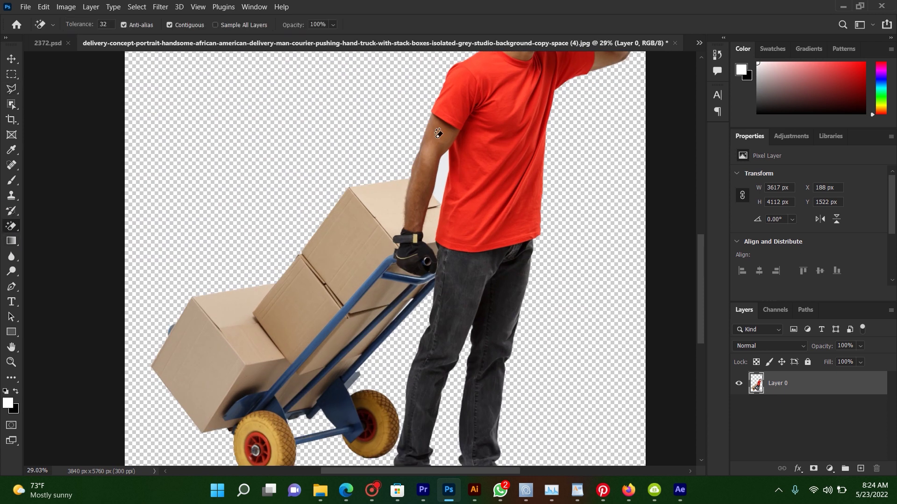
Erase the grey gap between the courier's arm and shirt, then drag him into the mockup document.
{"action": "left_click", "coordinate": [445, 170]}
{"action": "scroll", "coordinate": [460, 258], "scroll_direction": "down", "scroll_amount": 3}
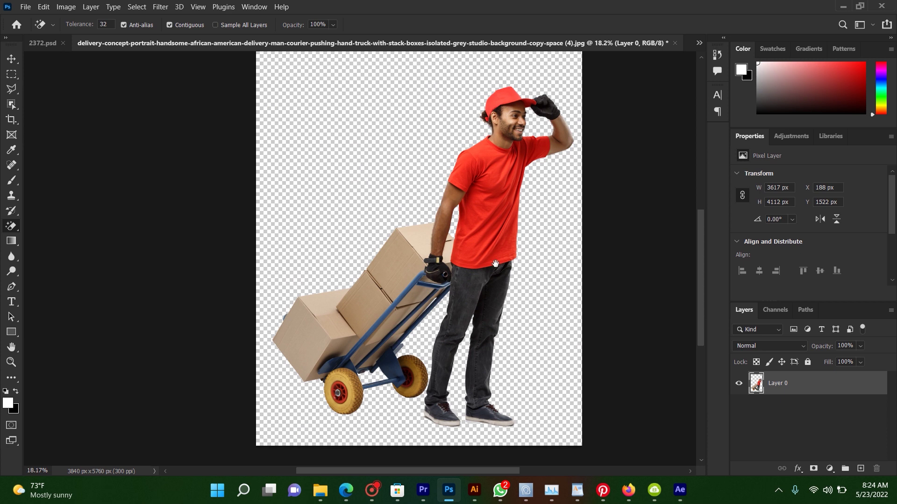
{"action": "left_click", "coordinate": [11, 59]}
{"action": "mouse_move", "coordinate": [371, 181]}
{"action": "left_mouse_down"}
{"action": "mouse_move", "coordinate": [330, 191]}
{"action": "mouse_move", "coordinate": [408, 186]}
{"action": "left_mouse_up"}
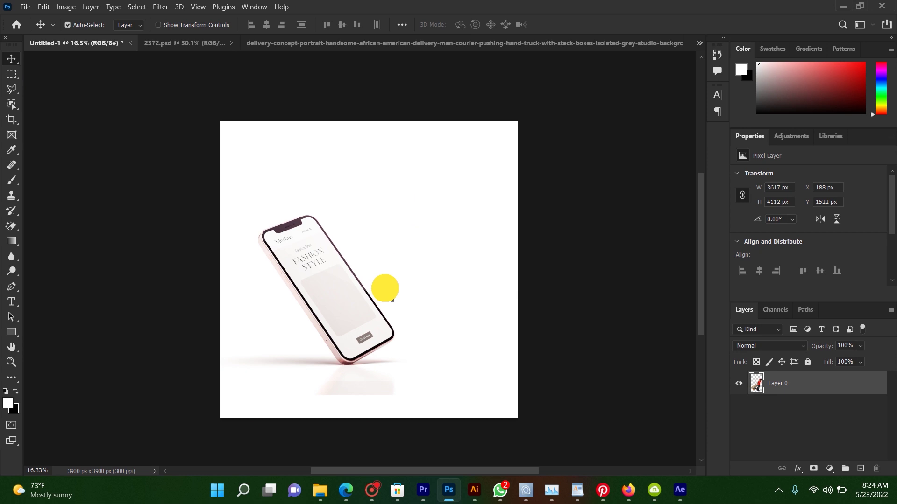
{"action": "left_click_drag", "start_coordinate": [408, 186], "coordinate": [389, 281]}
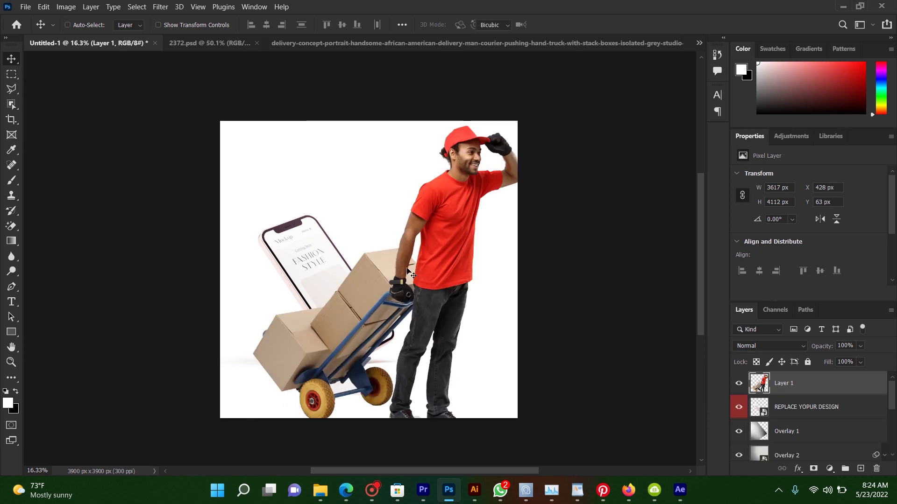
Scale the courier down to about 62.5% and shift him slightly down and left.
{"action": "key", "text": "ctrl+t"}
{"action": "mouse_move", "coordinate": [252, 438]}
{"action": "left_mouse_down"}
{"action": "mouse_move", "coordinate": [347, 312]}
{"action": "mouse_move", "coordinate": [356, 321]}
{"action": "left_mouse_up"}
{"action": "left_click_drag", "start_coordinate": [467, 200], "coordinate": [415, 271]}
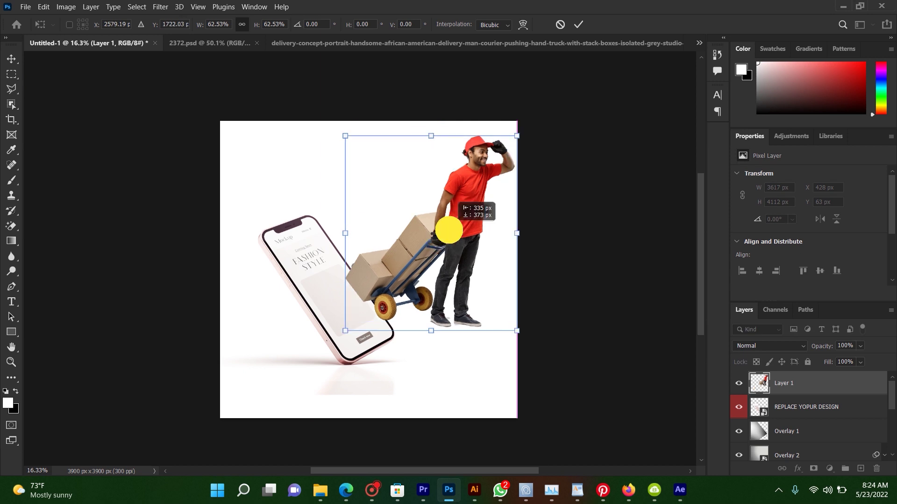
{"action": "mouse_move", "coordinate": [415, 271]}
{"action": "left_mouse_down"}
{"action": "mouse_move", "coordinate": [218, 43]}
{"action": "mouse_move", "coordinate": [103, 41]}
{"action": "left_mouse_up"}
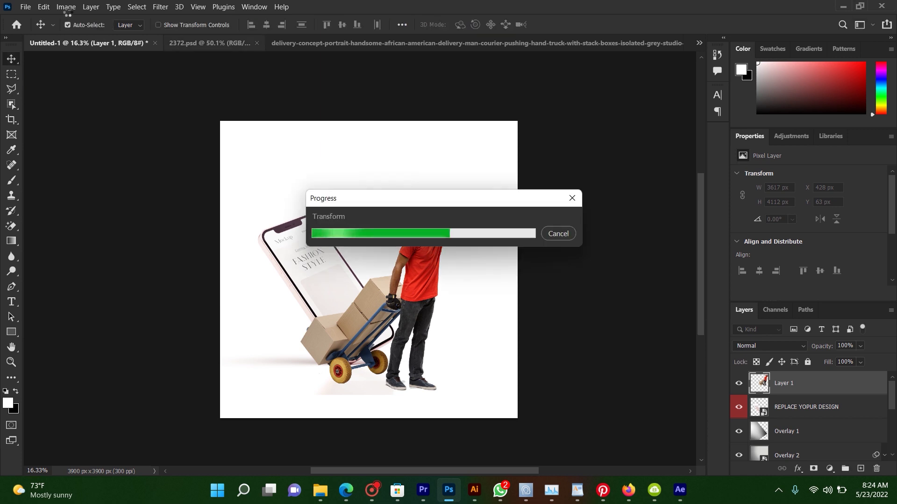
{"action": "left_click", "coordinate": [69, 7]}
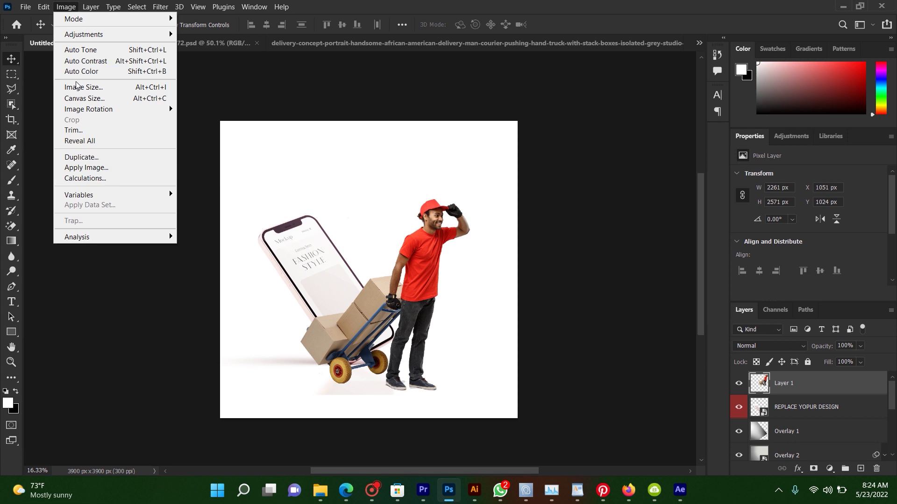
Set the image size in inches with resolution 200 ppi instead of 300, giving 2600 × 2600 px.
{"action": "left_click", "coordinate": [75, 87]}
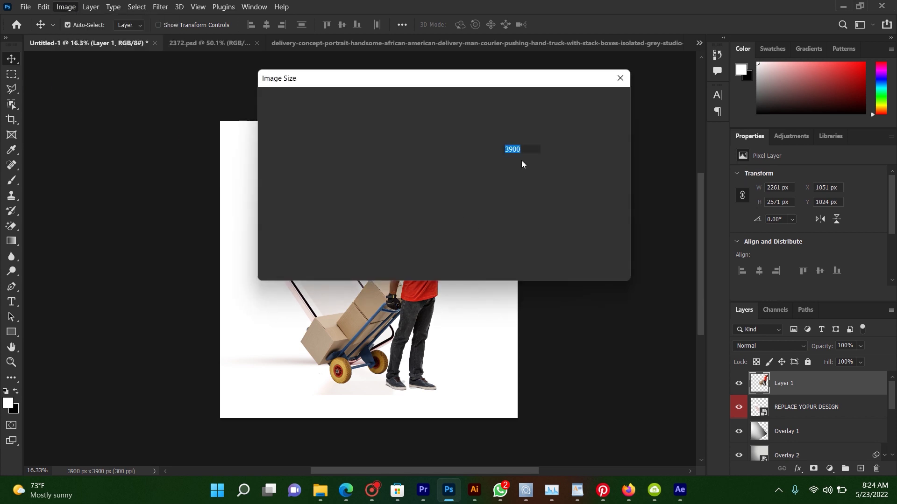
{"action": "left_click", "coordinate": [562, 149]}
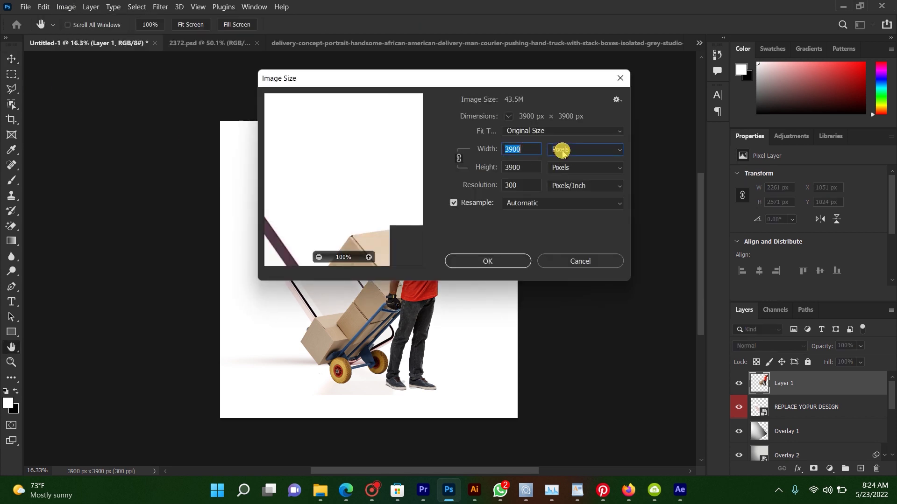
{"action": "left_click", "coordinate": [567, 181]}
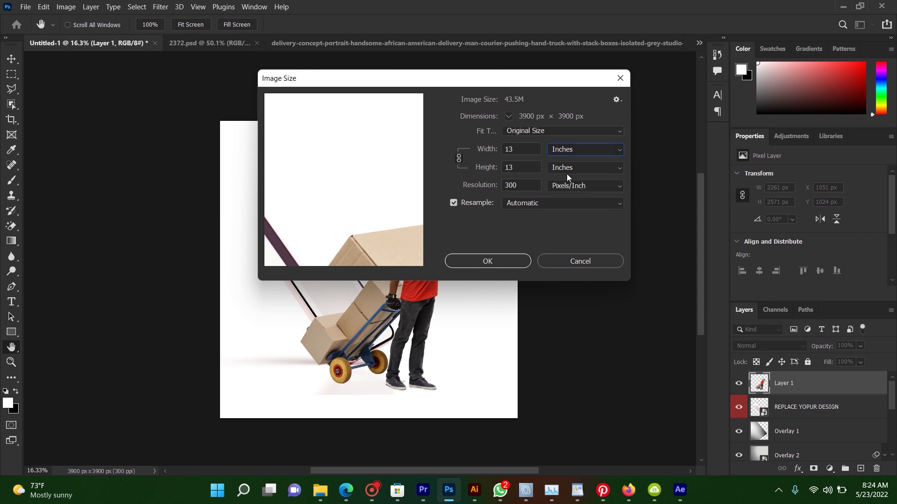
{"action": "left_click", "coordinate": [478, 193]}
{"action": "type", "text": "2"}
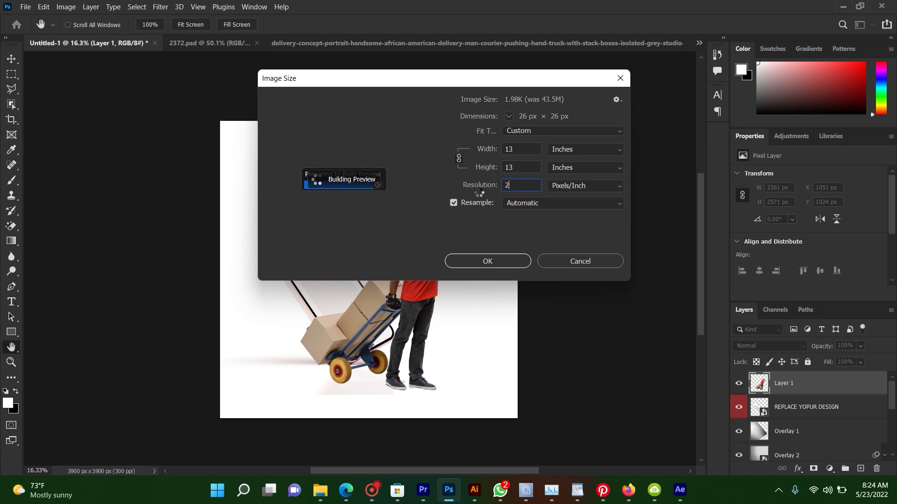
{"action": "type", "text": "00"}
{"action": "key", "text": "Return"}
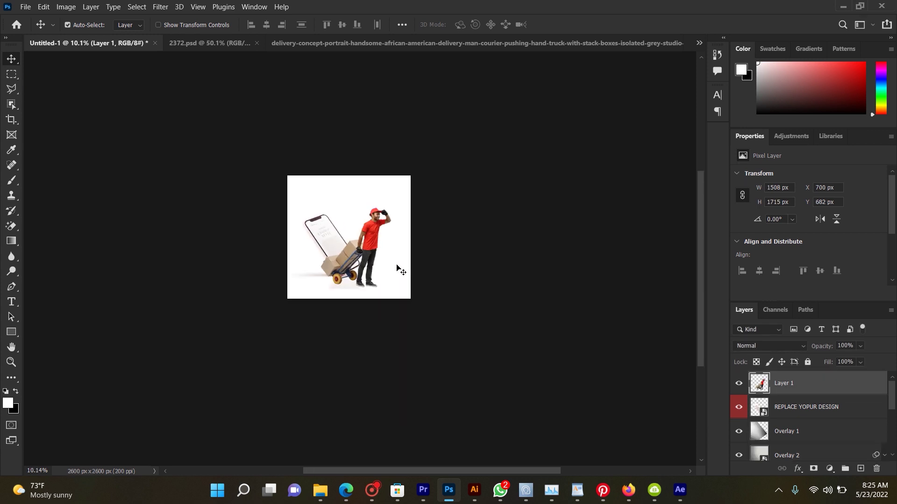
Move the courier up and to the right toward the phone's lower right.
{"action": "scroll", "coordinate": [401, 271], "scroll_direction": "up", "scroll_amount": 2}
{"action": "scroll", "coordinate": [327, 187], "scroll_direction": "up", "scroll_amount": 2}
{"action": "scroll", "coordinate": [364, 226], "scroll_direction": "up", "scroll_amount": 1}
{"action": "scroll", "coordinate": [360, 284], "scroll_direction": "up", "scroll_amount": 1}
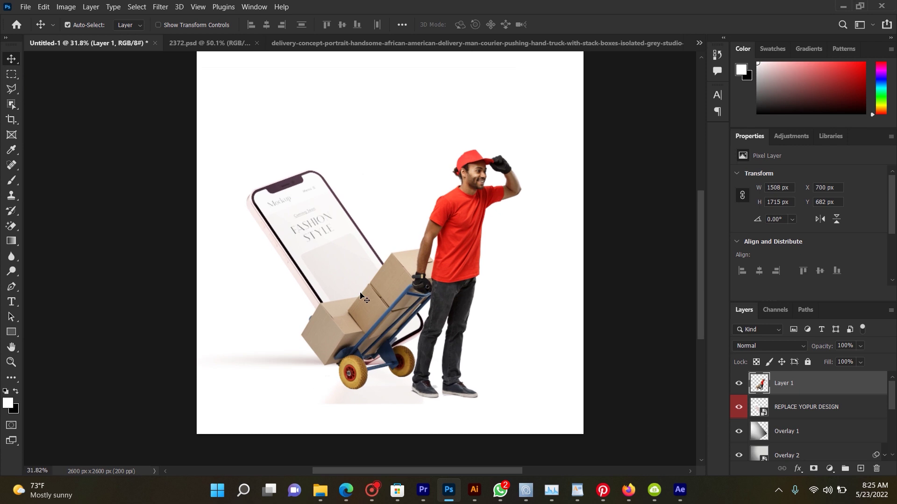
{"action": "scroll", "coordinate": [374, 294], "scroll_direction": "up", "scroll_amount": 1}
{"action": "mouse_move", "coordinate": [373, 291]}
{"action": "left_mouse_down"}
{"action": "mouse_move", "coordinate": [383, 273]}
{"action": "mouse_move", "coordinate": [375, 270]}
{"action": "left_mouse_up"}
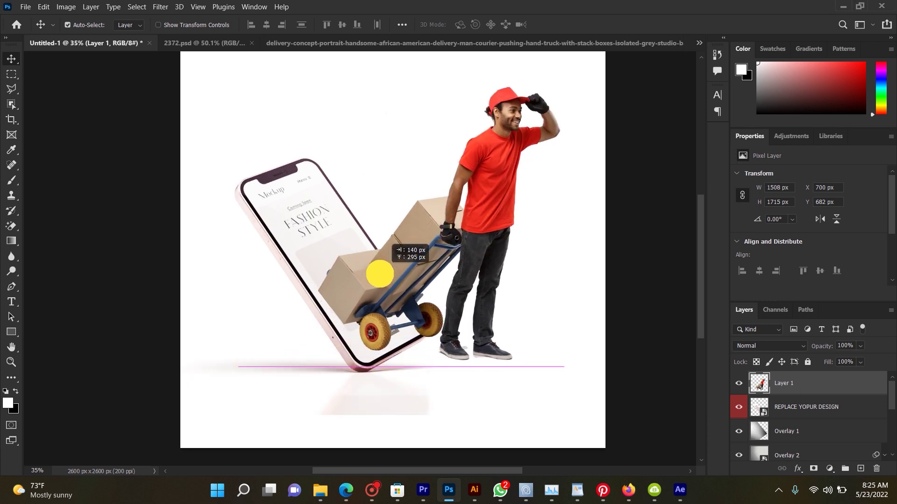
{"action": "left_click_drag", "start_coordinate": [375, 270], "coordinate": [369, 270]}
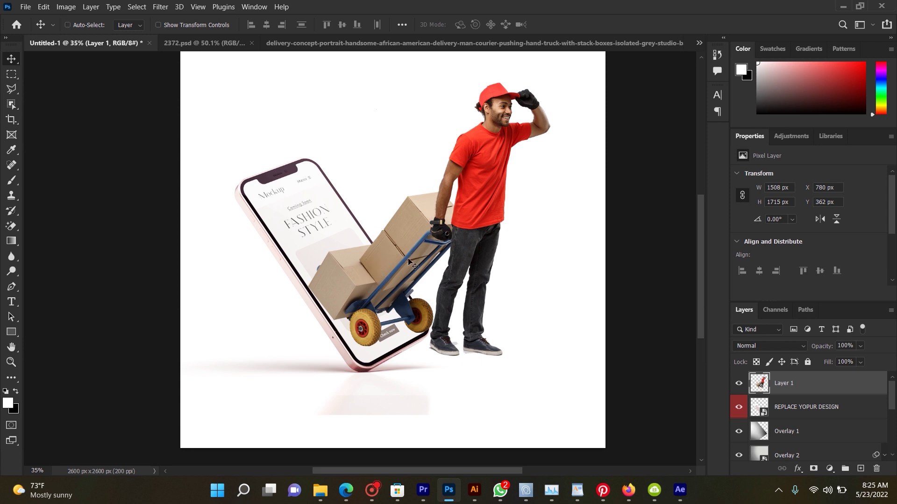
Scale the courier down to about 60.5% and apply the transform.
{"action": "key", "text": "ctrl+t"}
{"action": "mouse_move", "coordinate": [555, 80]}
{"action": "left_mouse_down"}
{"action": "mouse_move", "coordinate": [498, 197]}
{"action": "mouse_move", "coordinate": [477, 170]}
{"action": "left_mouse_up"}
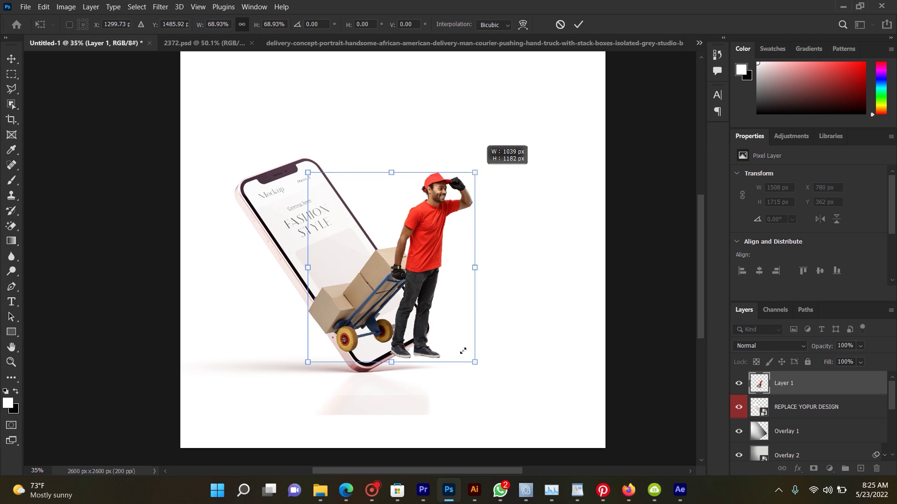
{"action": "left_click", "coordinate": [476, 363]}
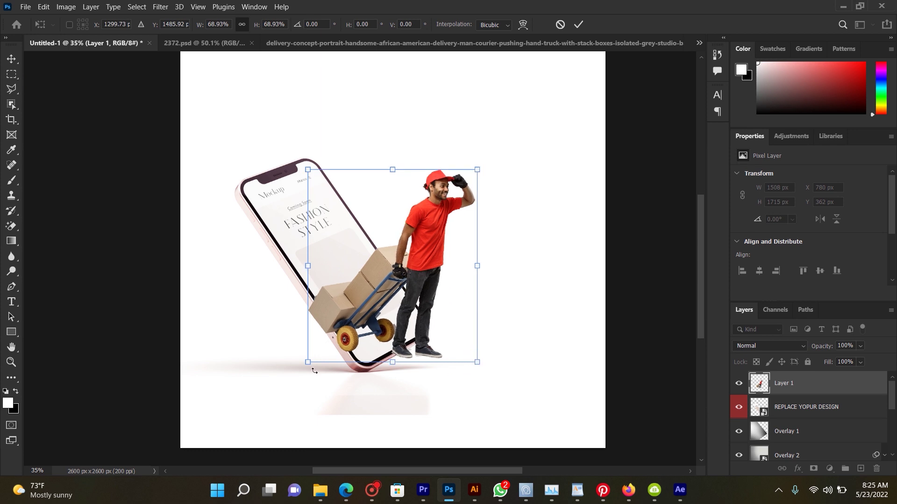
{"action": "left_click_drag", "start_coordinate": [306, 362], "coordinate": [344, 348]}
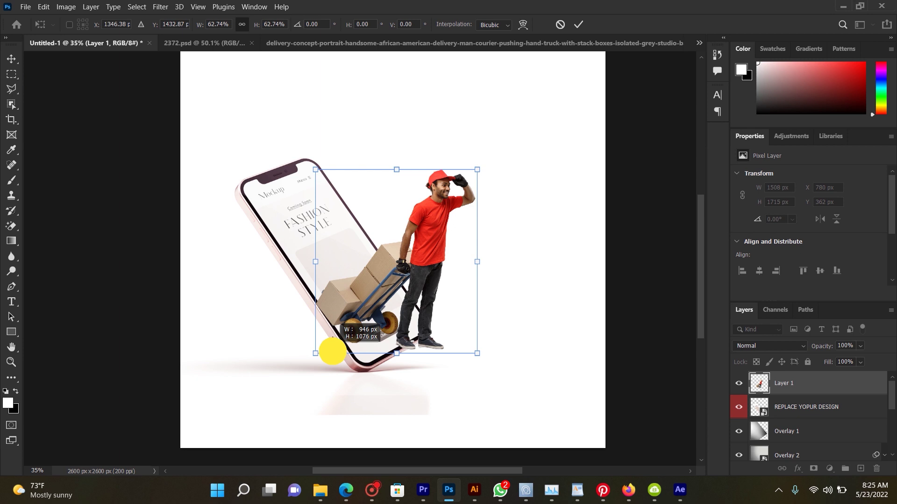
{"action": "left_click_drag", "start_coordinate": [344, 348], "coordinate": [353, 339]}
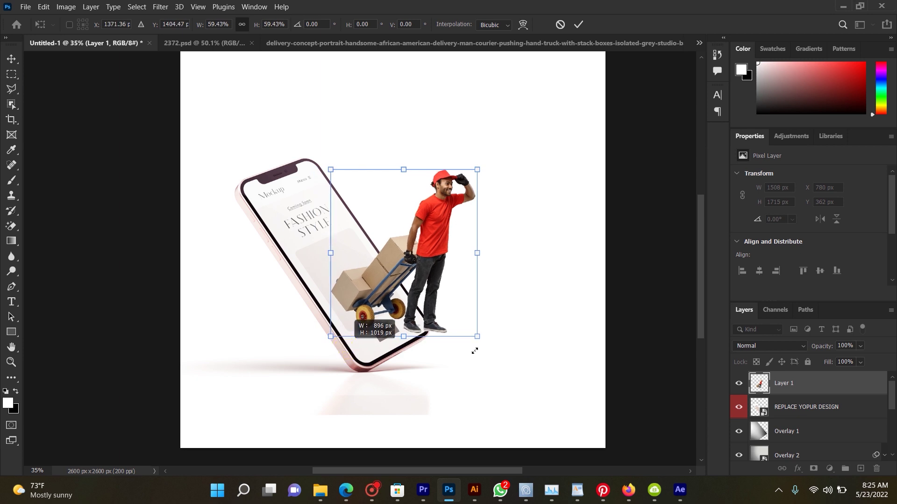
{"action": "left_click_drag", "start_coordinate": [477, 335], "coordinate": [483, 339]}
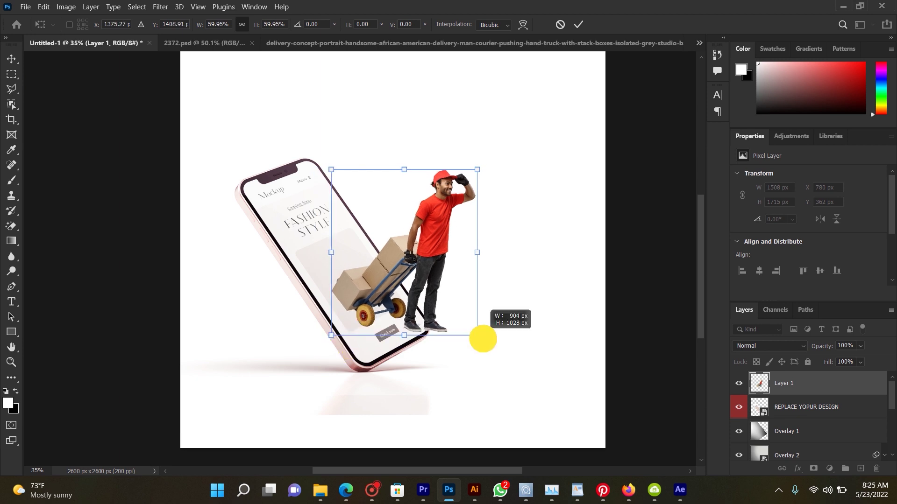
{"action": "key", "text": "Return"}
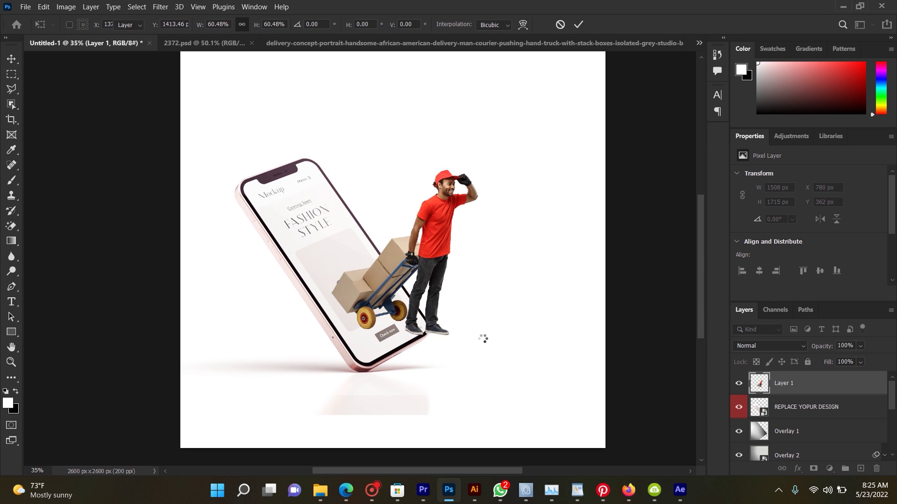
Enlarge the courier to about 109%, making him 1031 × 1172 px.
{"action": "scroll", "coordinate": [386, 332], "scroll_direction": "up", "scroll_amount": 2}
{"action": "left_click_drag", "start_coordinate": [385, 332], "coordinate": [365, 310]}
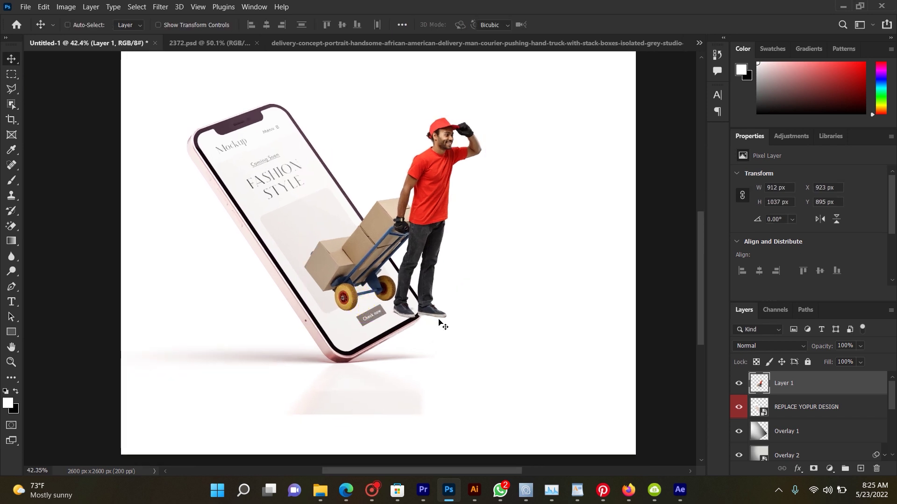
{"action": "key", "text": "ctrl+t"}
{"action": "left_click_drag", "start_coordinate": [483, 321], "coordinate": [503, 346]}
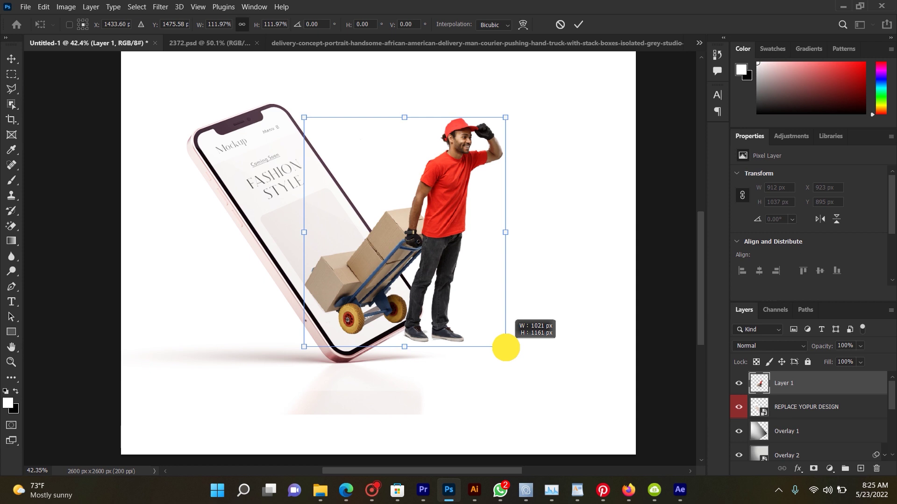
{"action": "left_click_drag", "start_coordinate": [504, 346], "coordinate": [508, 350]}
{"action": "key", "text": "Return"}
{"action": "scroll", "coordinate": [391, 371], "scroll_direction": "down", "scroll_amount": 2}
{"action": "scroll", "coordinate": [359, 358], "scroll_direction": "down", "scroll_amount": 1}
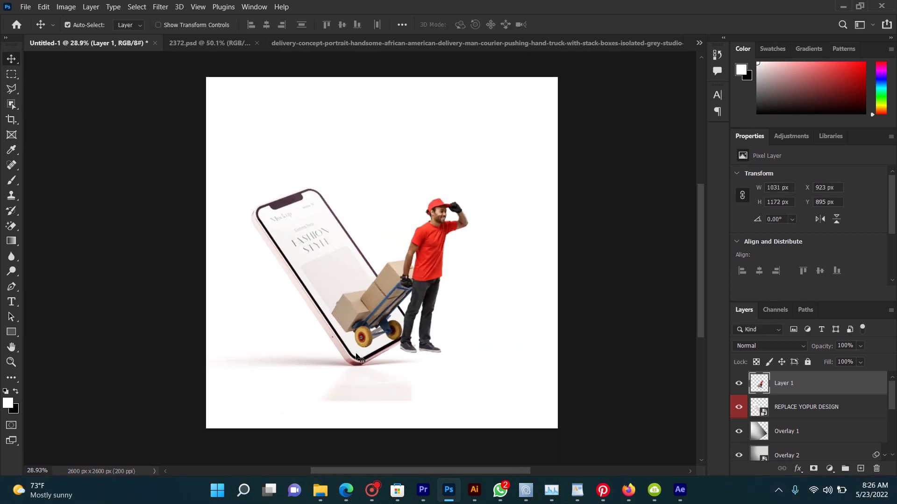
{"action": "right_click", "coordinate": [317, 254]}
Nudge the REPLACE YOPUR DESIGN screen layer slightly up and toggle its visibility to check it.
{"action": "left_click", "coordinate": [322, 260]}
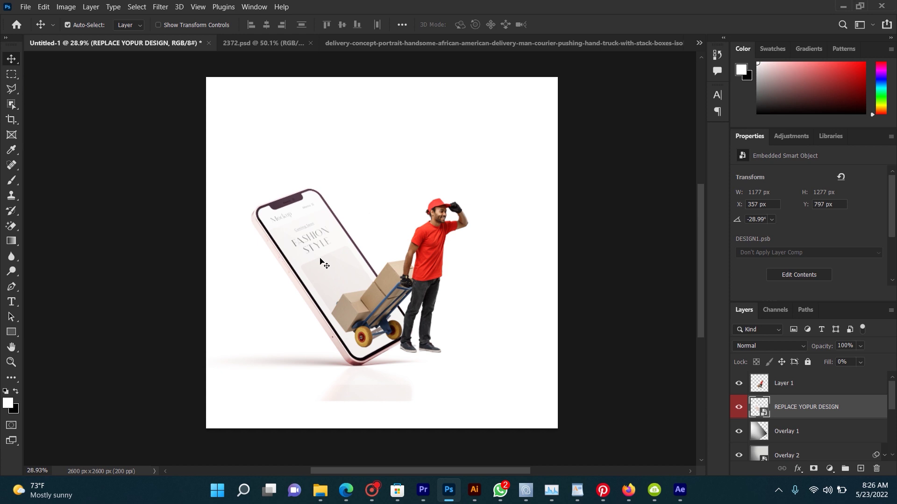
{"action": "scroll", "coordinate": [322, 263], "scroll_direction": "down", "scroll_amount": 2}
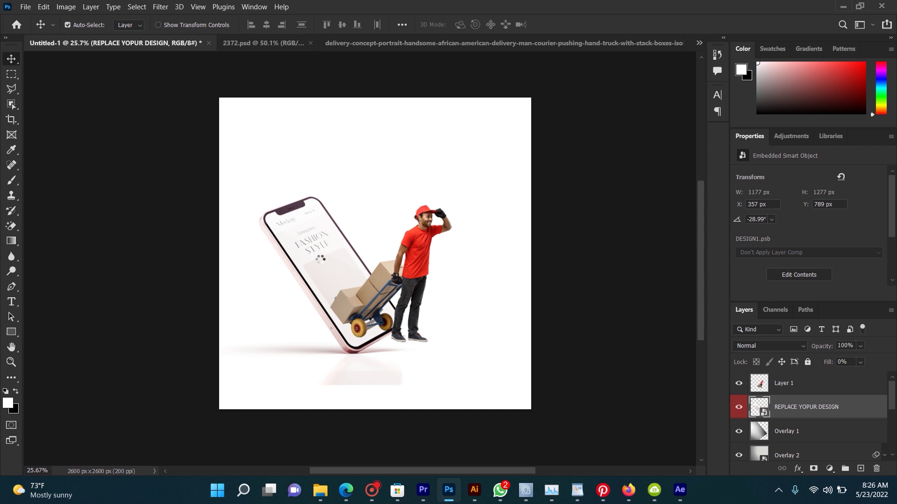
{"action": "left_click_drag", "start_coordinate": [321, 259], "coordinate": [318, 255]}
{"action": "scroll", "coordinate": [319, 259], "scroll_direction": "down", "scroll_amount": 2}
{"action": "left_click", "coordinate": [742, 410]}
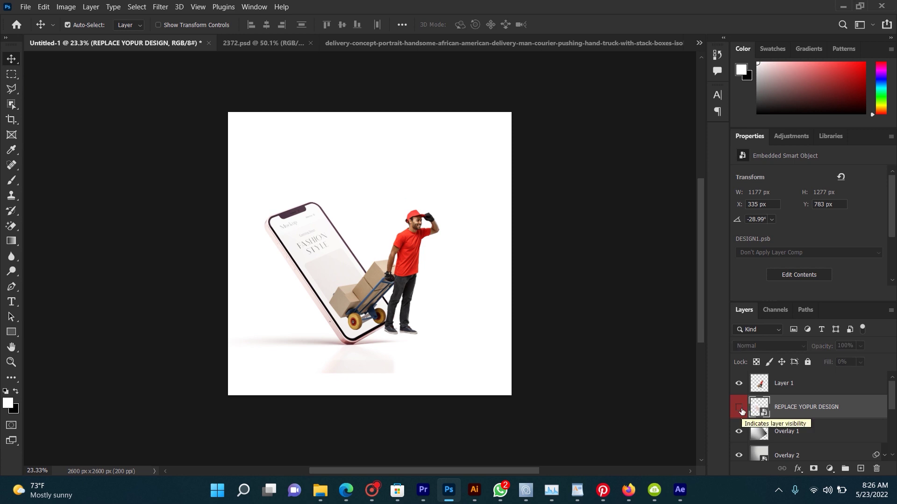
{"action": "left_click", "coordinate": [743, 409]}
{"action": "scroll", "coordinate": [413, 343], "scroll_direction": "down", "scroll_amount": 1}
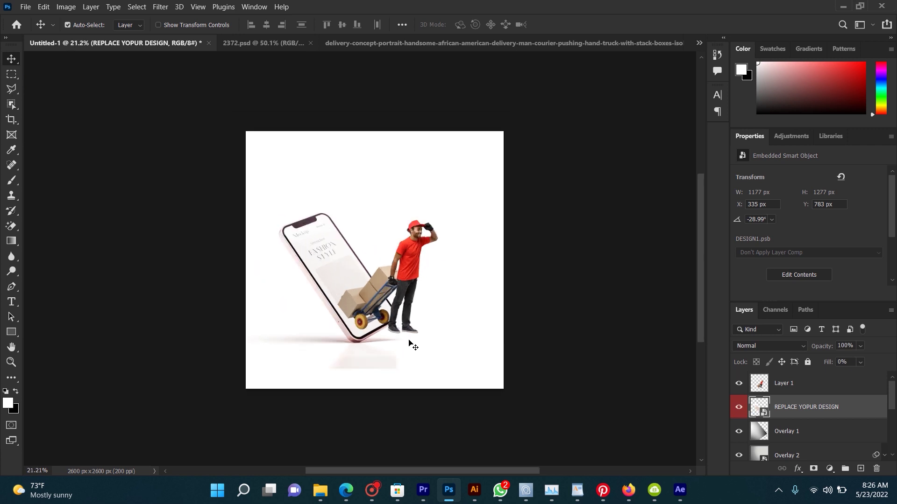
Enlarge the courier from his lower-right corner to 1086 × 1207 px and apply it.
{"action": "left_click", "coordinate": [414, 272]}
{"action": "key", "text": "ctrl+t"}
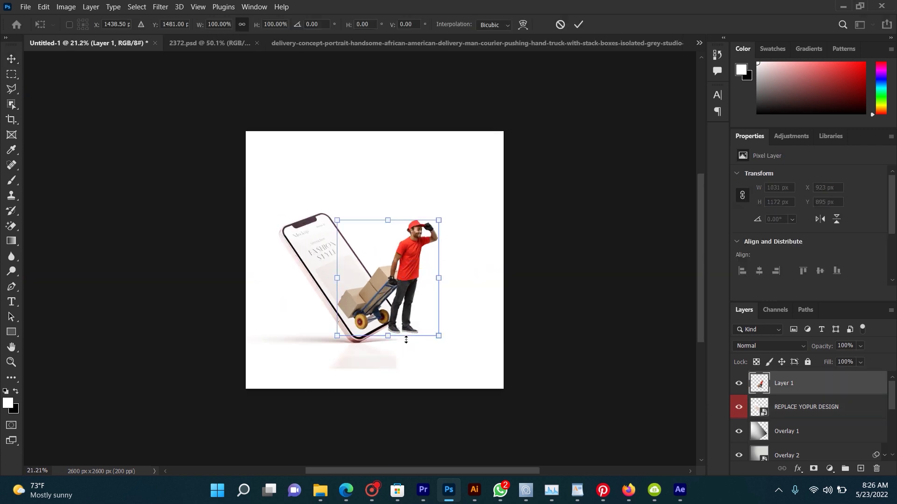
{"action": "scroll", "coordinate": [433, 344], "scroll_direction": "up", "scroll_amount": 4}
{"action": "left_click_drag", "start_coordinate": [448, 328], "coordinate": [457, 332]}
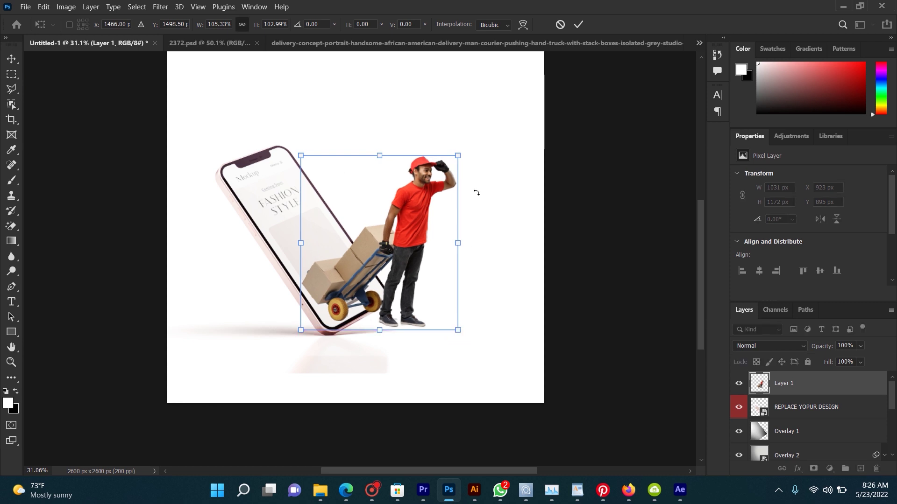
{"action": "left_click", "coordinate": [463, 154]}
{"action": "key", "text": "Return"}
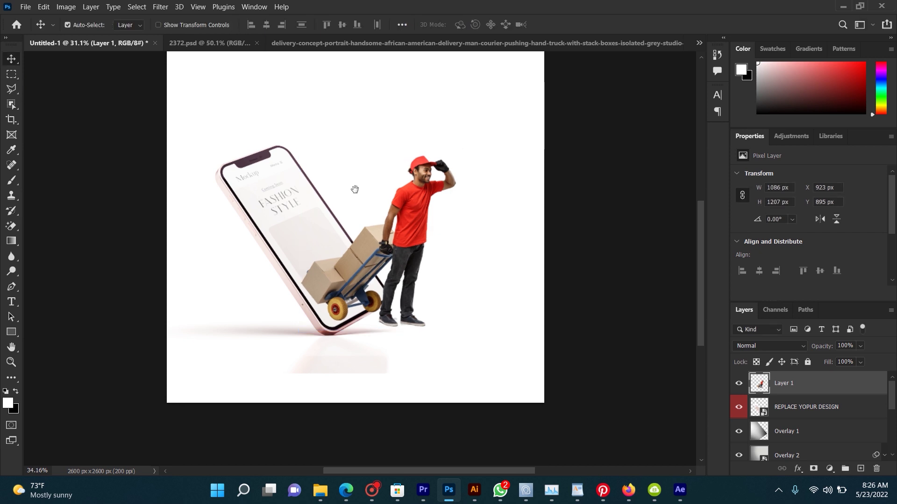
{"action": "scroll", "coordinate": [355, 189], "scroll_direction": "down", "scroll_amount": 2}
{"action": "scroll", "coordinate": [355, 194], "scroll_direction": "down", "scroll_amount": 2}
{"action": "scroll", "coordinate": [355, 201], "scroll_direction": "up", "scroll_amount": 3}
{"action": "scroll", "coordinate": [817, 416], "scroll_direction": "down", "scroll_amount": 1}
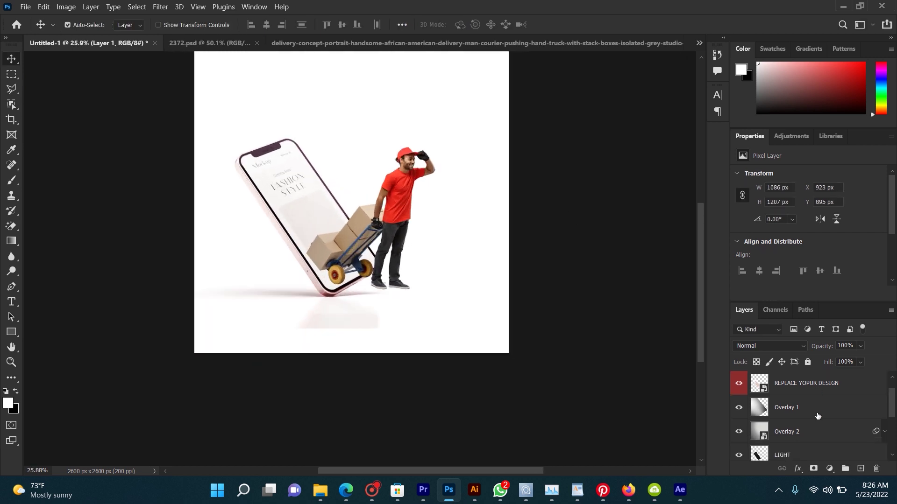
{"action": "scroll", "coordinate": [817, 416], "scroll_direction": "down", "scroll_amount": 3}
Add a blue-purple Gradient Fill from the Purples presets above Background, then select Overlay 1.
{"action": "left_click", "coordinate": [806, 446]}
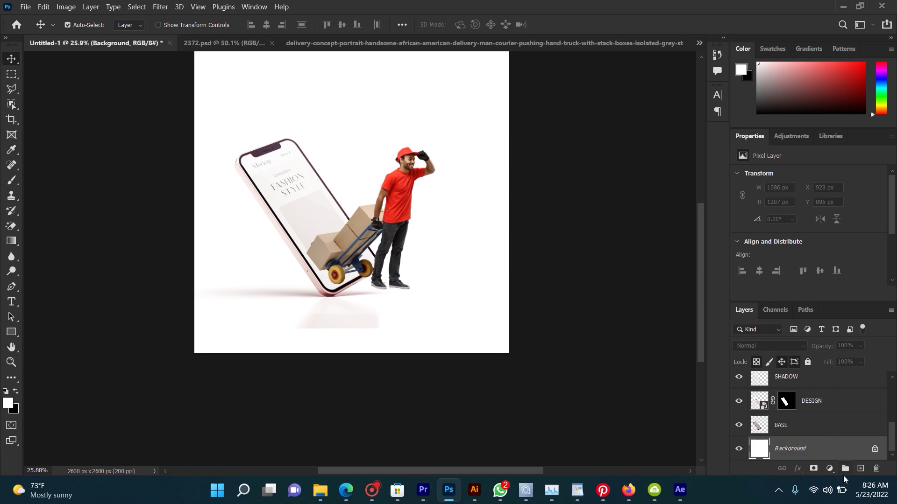
{"action": "left_click", "coordinate": [829, 468]}
{"action": "left_click", "coordinate": [801, 274]}
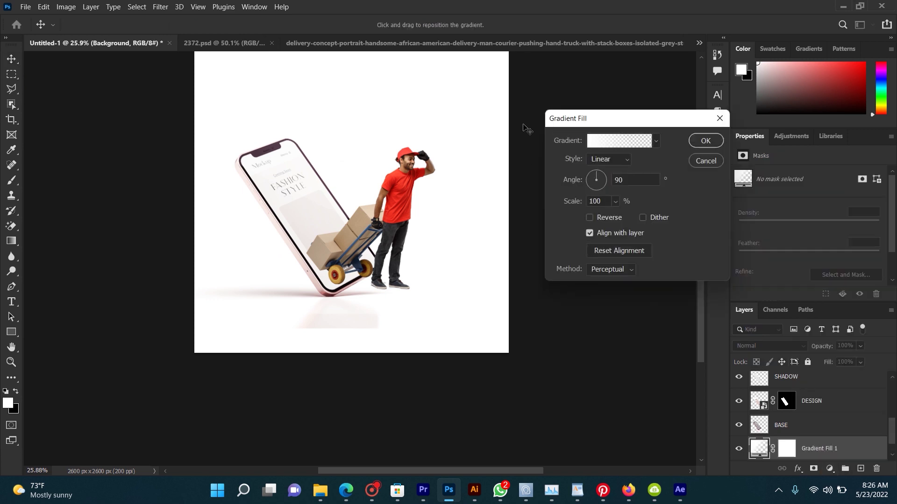
{"action": "left_click", "coordinate": [655, 141]}
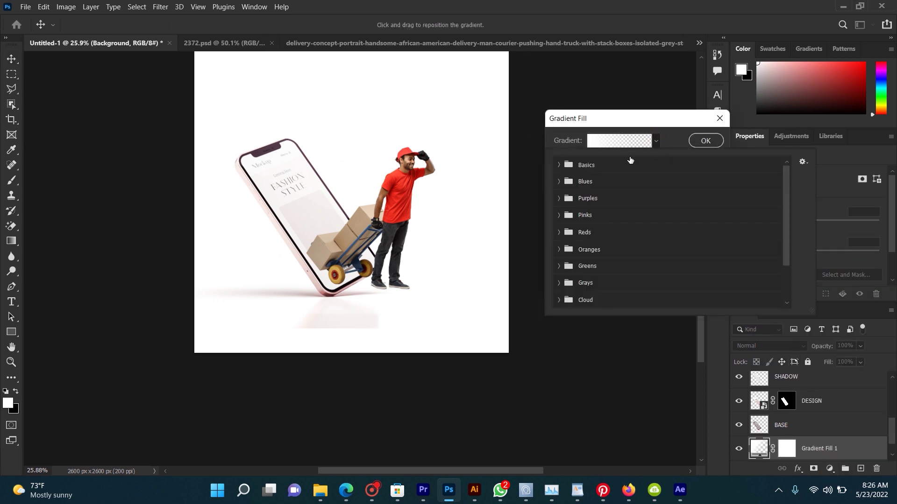
{"action": "left_click", "coordinate": [561, 199]}
{"action": "left_click", "coordinate": [611, 236]}
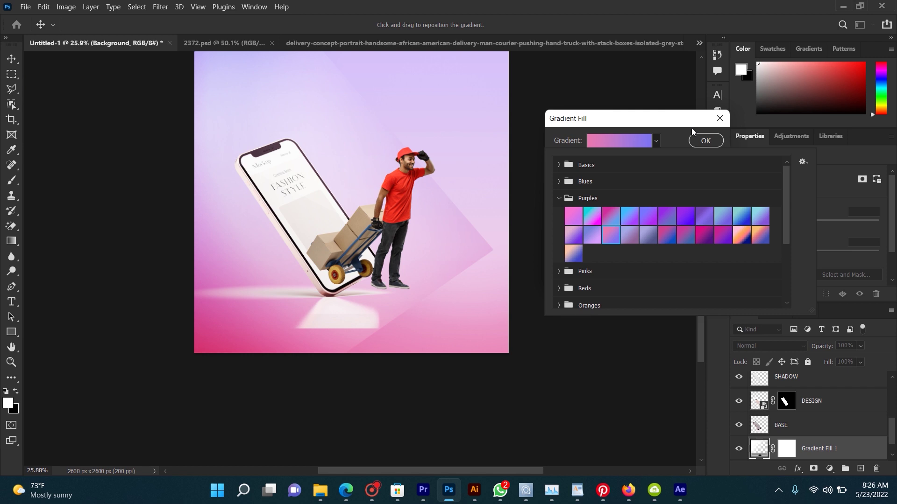
{"action": "left_click", "coordinate": [624, 213]}
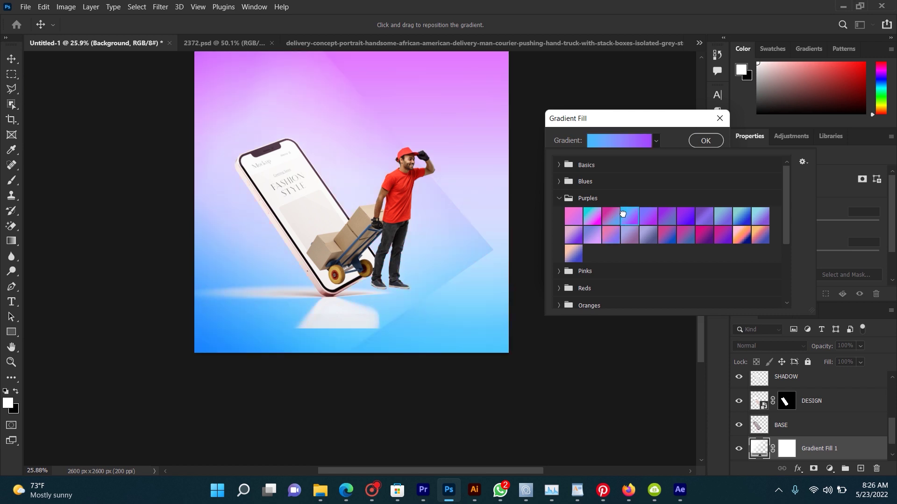
{"action": "left_click", "coordinate": [716, 141]}
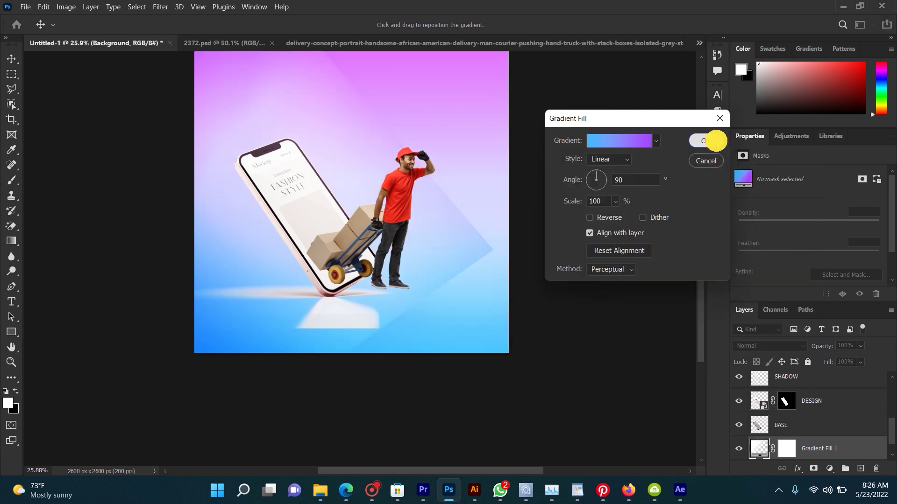
{"action": "scroll", "coordinate": [439, 239], "scroll_direction": "down", "scroll_amount": 2}
{"action": "right_click", "coordinate": [439, 240]}
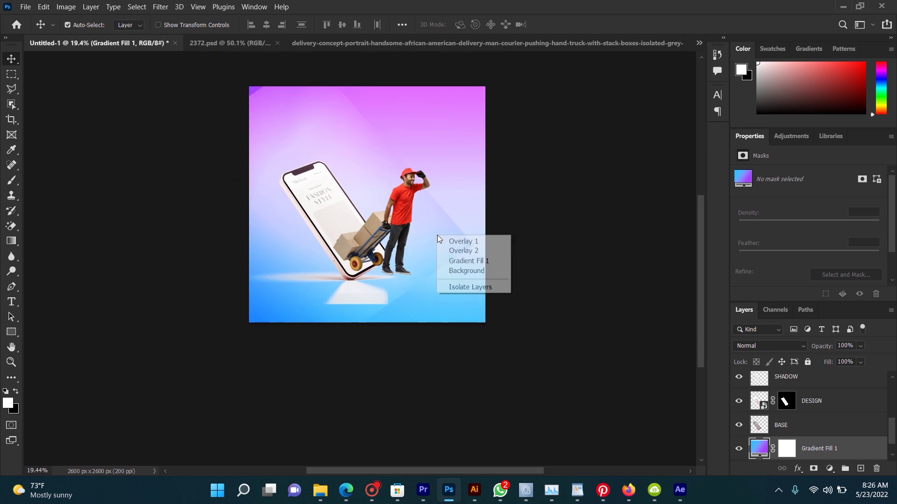
{"action": "left_click", "coordinate": [444, 243]}
Hide the Overlay 1 and Overlay 2 lighting layers, comparing Overlay 2 on and off.
{"action": "left_click", "coordinate": [738, 385]}
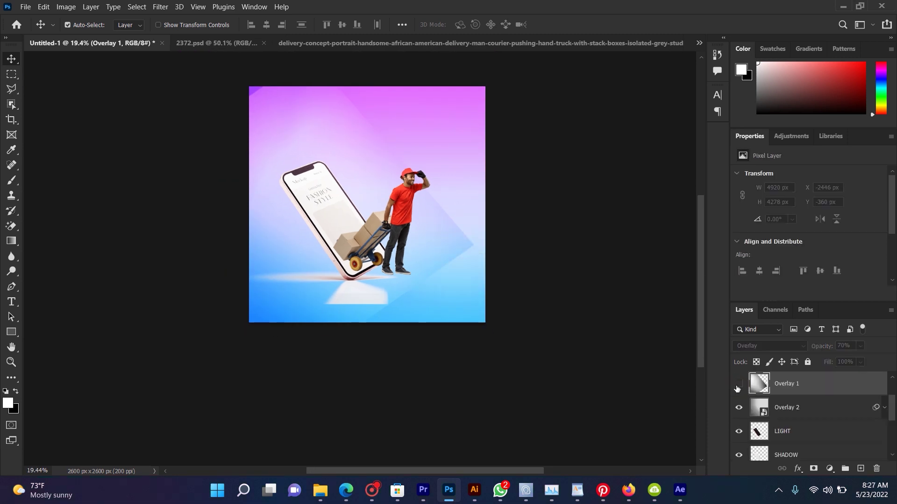
{"action": "right_click", "coordinate": [363, 300]}
{"action": "left_click", "coordinate": [381, 309]}
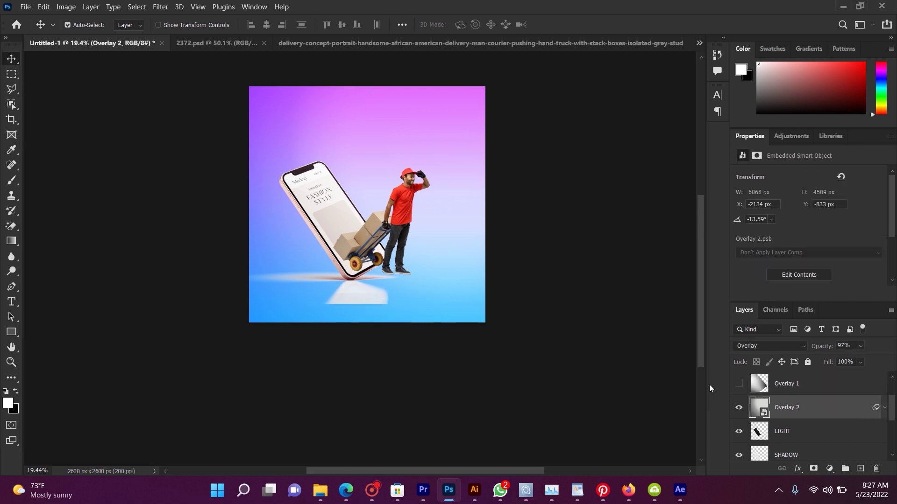
{"action": "left_click", "coordinate": [739, 408]}
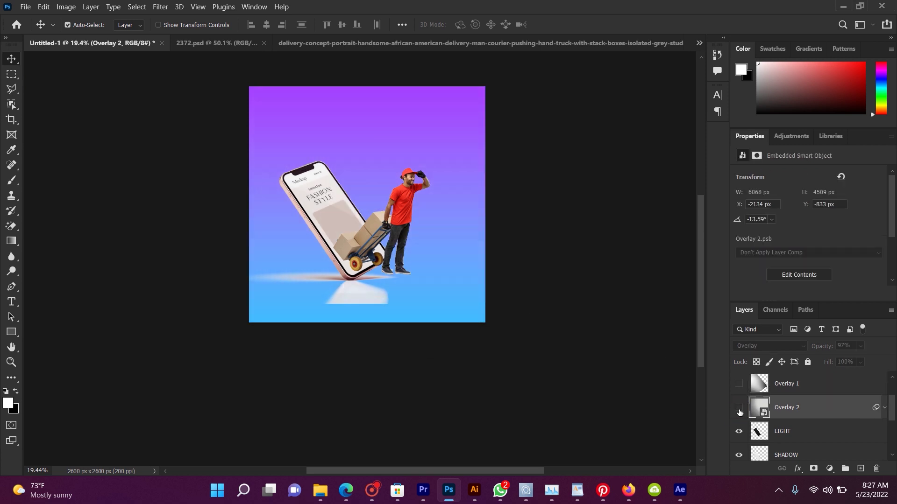
{"action": "left_click", "coordinate": [739, 409]}
{"action": "left_click", "coordinate": [738, 408]}
Select the BASE phone layer and toggle its visibility to check its content.
{"action": "right_click", "coordinate": [347, 282]}
{"action": "left_click", "coordinate": [364, 298]}
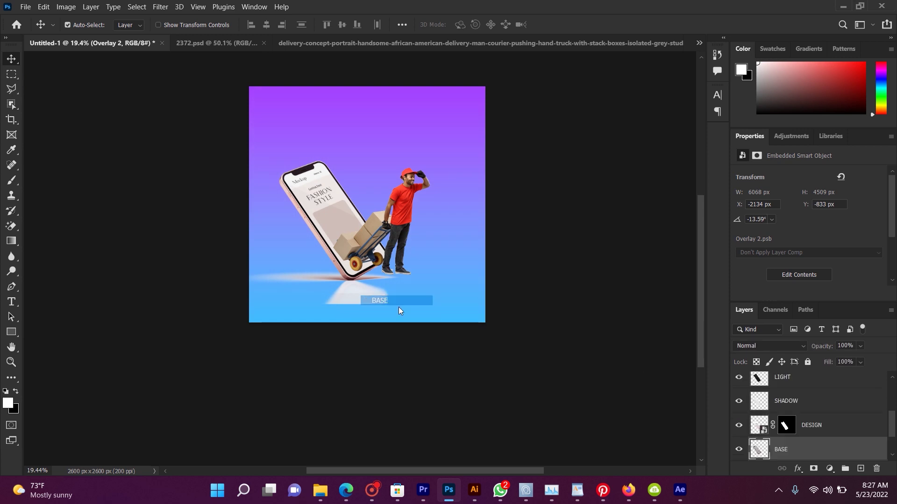
{"action": "left_click", "coordinate": [739, 449]}
{"action": "left_click", "coordinate": [740, 450]}
{"action": "scroll", "coordinate": [399, 314], "scroll_direction": "up", "scroll_amount": 5}
{"action": "left_click_drag", "start_coordinate": [399, 314], "coordinate": [403, 311]}
{"action": "left_click", "coordinate": [12, 226]}
{"action": "right_click", "coordinate": [11, 226]}
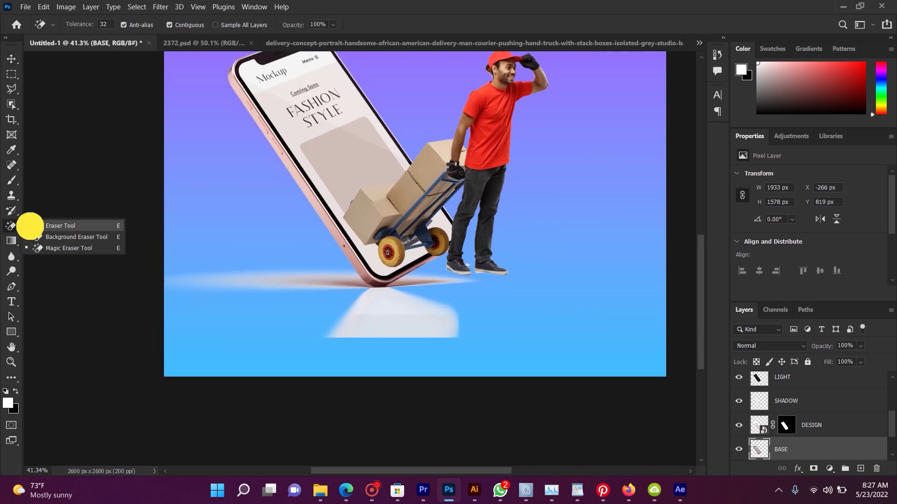
Fade the bottom of the white reflection with a small standard eraser, undoing the last strokes.
{"action": "left_click", "coordinate": [46, 226]}
{"action": "key", "text": "bracketleft"}
{"action": "left_click", "coordinate": [356, 349]}
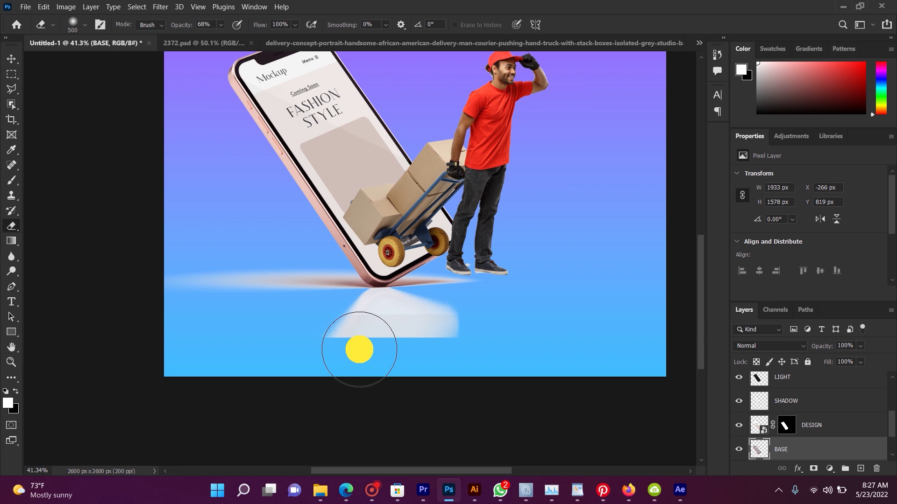
{"action": "key", "text": "bracketleft"}
{"action": "key", "text": "bracketleft"}
{"action": "key", "text": "bracketleft"}
{"action": "mouse_move", "coordinate": [402, 332]}
{"action": "left_mouse_down"}
{"action": "mouse_move", "coordinate": [352, 315]}
{"action": "mouse_move", "coordinate": [409, 300]}
{"action": "mouse_move", "coordinate": [435, 316]}
{"action": "left_mouse_up"}
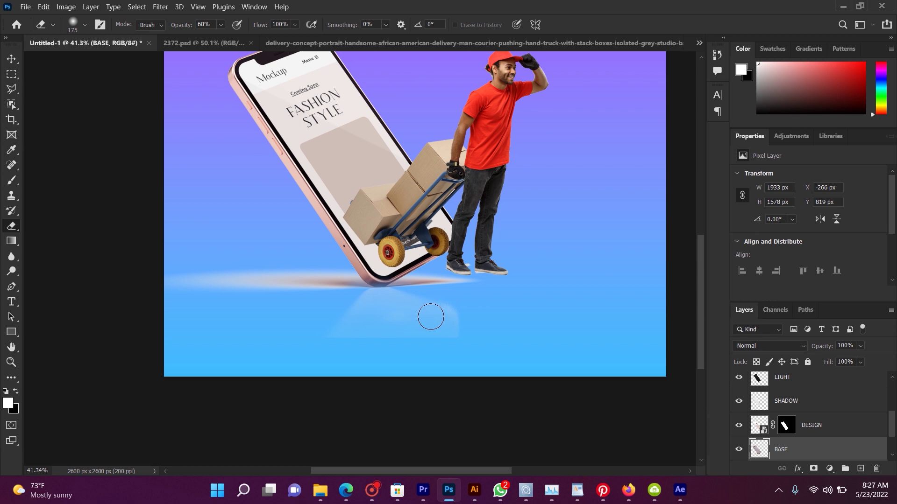
{"action": "key", "text": "ctrl+z"}
Erase most of the glow under the phone with a larger eraser, undoing the final stroke.
{"action": "key", "text": "bracketright"}
{"action": "key", "text": "bracketright"}
{"action": "key", "text": "bracketright"}
{"action": "mouse_move", "coordinate": [356, 350]}
{"action": "left_mouse_down"}
{"action": "mouse_move", "coordinate": [176, 296]}
{"action": "mouse_move", "coordinate": [286, 293]}
{"action": "mouse_move", "coordinate": [350, 324]}
{"action": "mouse_move", "coordinate": [454, 330]}
{"action": "mouse_move", "coordinate": [380, 354]}
{"action": "left_mouse_up"}
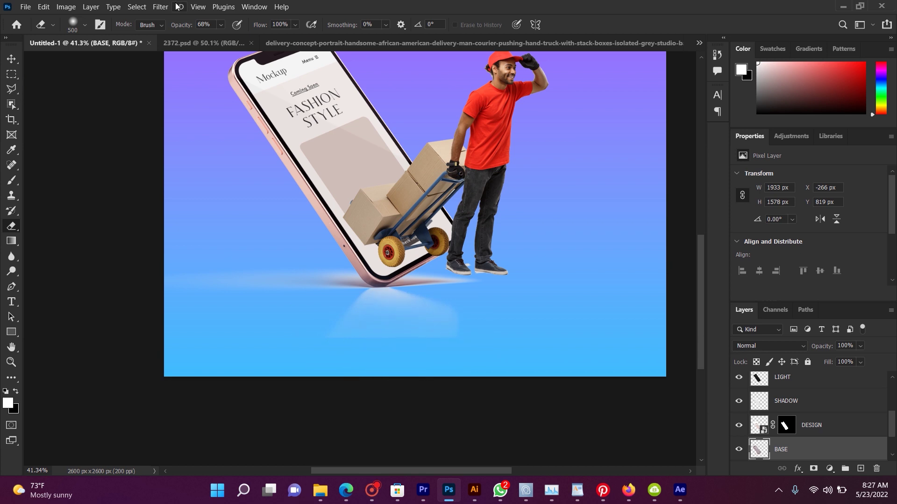
{"action": "left_click_drag", "start_coordinate": [174, 27], "coordinate": [197, 27]}
{"action": "mouse_move", "coordinate": [381, 348]}
{"action": "left_mouse_down"}
{"action": "mouse_move", "coordinate": [338, 350]}
{"action": "mouse_move", "coordinate": [358, 359]}
{"action": "left_mouse_up"}
{"action": "mouse_move", "coordinate": [448, 340]}
{"action": "left_mouse_down"}
{"action": "mouse_move", "coordinate": [448, 321]}
{"action": "mouse_move", "coordinate": [190, 310]}
{"action": "mouse_move", "coordinate": [176, 284]}
{"action": "mouse_move", "coordinate": [320, 282]}
{"action": "mouse_move", "coordinate": [394, 312]}
{"action": "mouse_move", "coordinate": [374, 304]}
{"action": "mouse_move", "coordinate": [418, 298]}
{"action": "mouse_move", "coordinate": [412, 301]}
{"action": "mouse_move", "coordinate": [420, 290]}
{"action": "mouse_move", "coordinate": [304, 274]}
{"action": "mouse_move", "coordinate": [349, 293]}
{"action": "mouse_move", "coordinate": [384, 324]}
{"action": "left_mouse_up"}
{"action": "key", "text": "bracketleft"}
{"action": "key", "text": "bracketleft"}
{"action": "key", "text": "bracketleft"}
{"action": "key", "text": "bracketleft"}
{"action": "key", "text": "bracketleft"}
{"action": "key", "text": "bracketleft"}
{"action": "key", "text": "ctrl+z"}
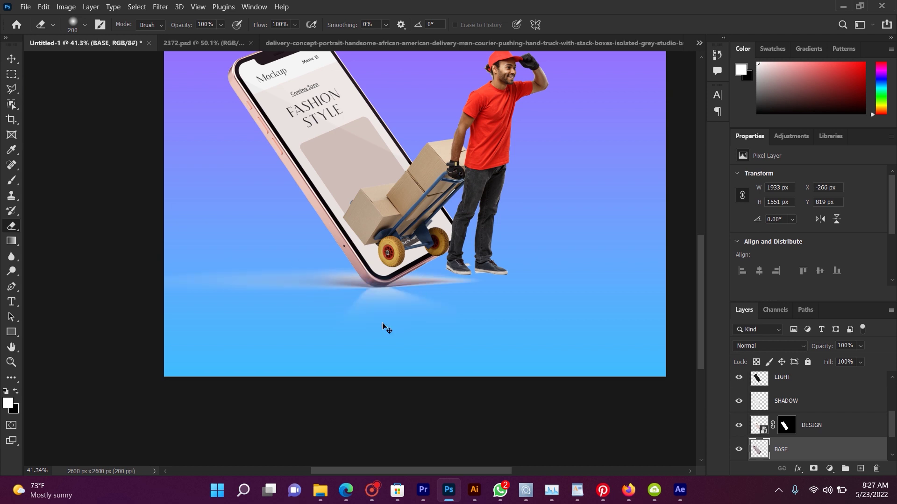
Begin a polygonal lasso outline around the grey shading below the phone and the courier's feet.
{"action": "left_click", "coordinate": [12, 89]}
{"action": "scroll", "coordinate": [350, 256], "scroll_direction": "up", "scroll_amount": 2}
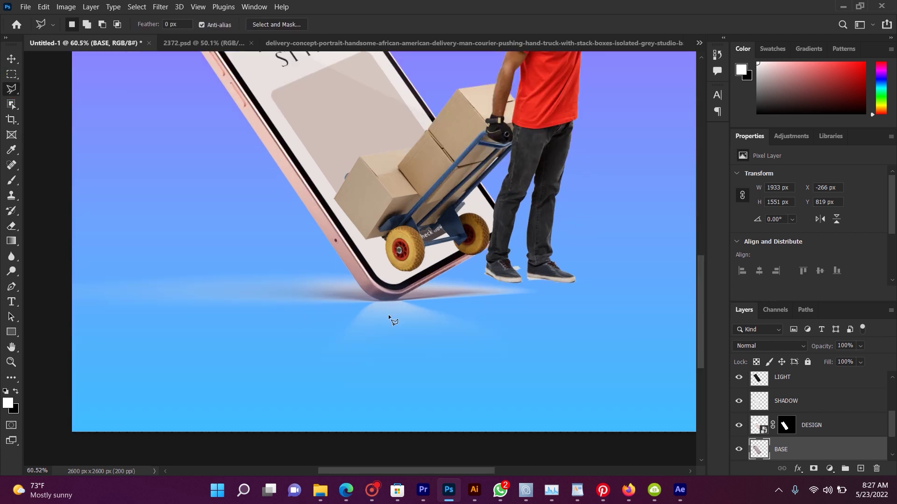
{"action": "scroll", "coordinate": [363, 296], "scroll_direction": "up", "scroll_amount": 2}
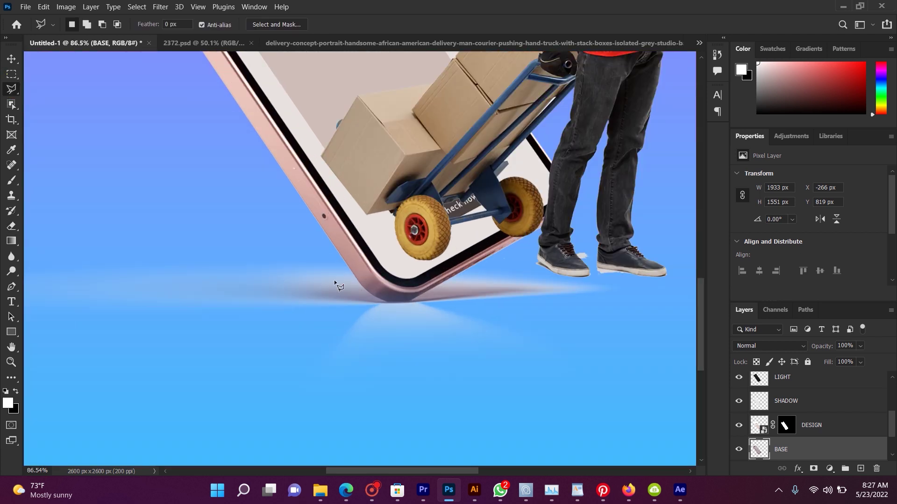
{"action": "scroll", "coordinate": [355, 289], "scroll_direction": "up", "scroll_amount": 2}
{"action": "scroll", "coordinate": [362, 303], "scroll_direction": "up", "scroll_amount": 1}
{"action": "left_click", "coordinate": [326, 209]}
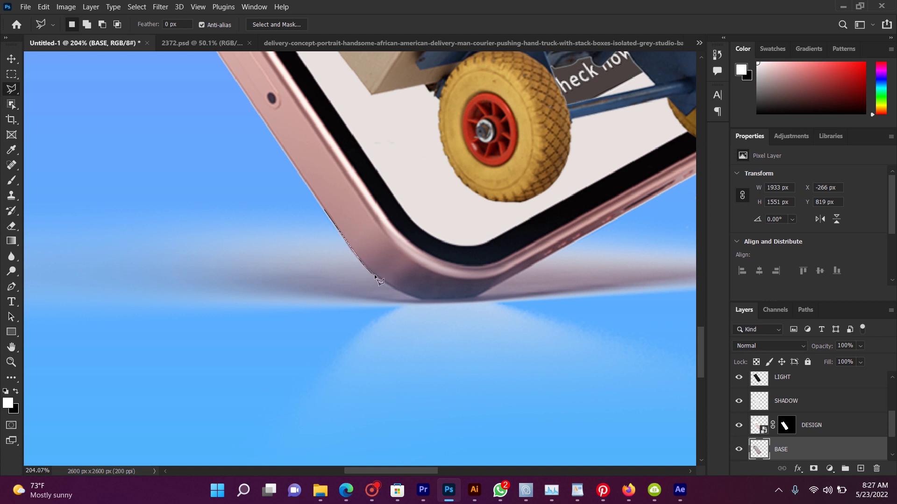
{"action": "left_click", "coordinate": [405, 295]}
{"action": "left_click", "coordinate": [475, 296]}
{"action": "left_click", "coordinate": [554, 256]}
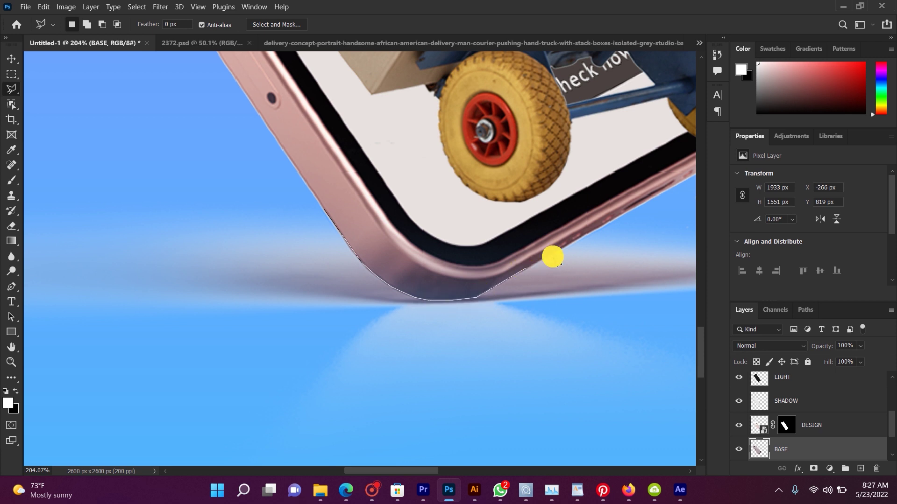
{"action": "left_click", "coordinate": [590, 234]}
{"action": "scroll", "coordinate": [587, 239], "scroll_direction": "right", "scroll_amount": 5}
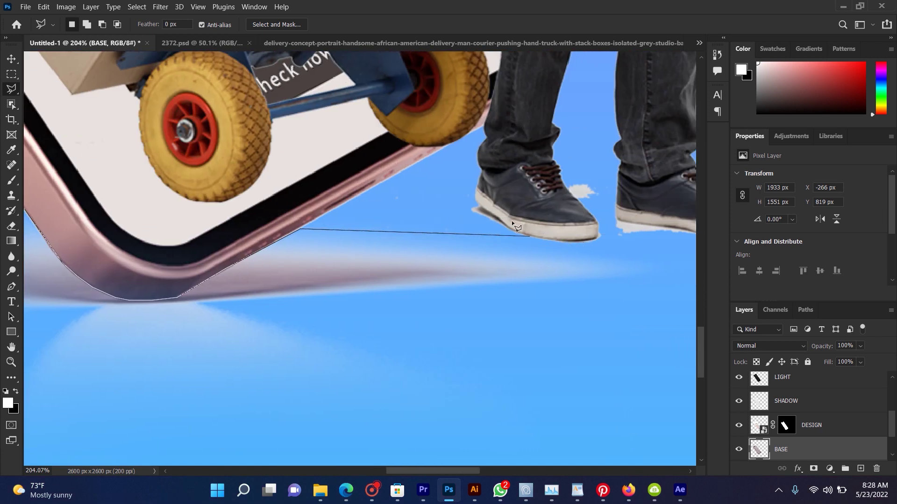
{"action": "left_click", "coordinate": [471, 223]}
{"action": "left_click", "coordinate": [538, 245]}
{"action": "left_click", "coordinate": [617, 256]}
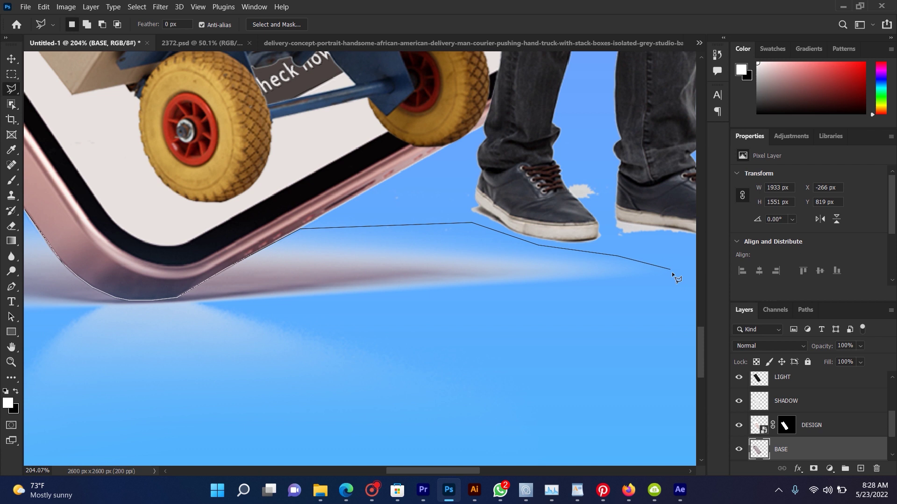
{"action": "left_click", "coordinate": [643, 330]}
{"action": "left_click", "coordinate": [444, 436]}
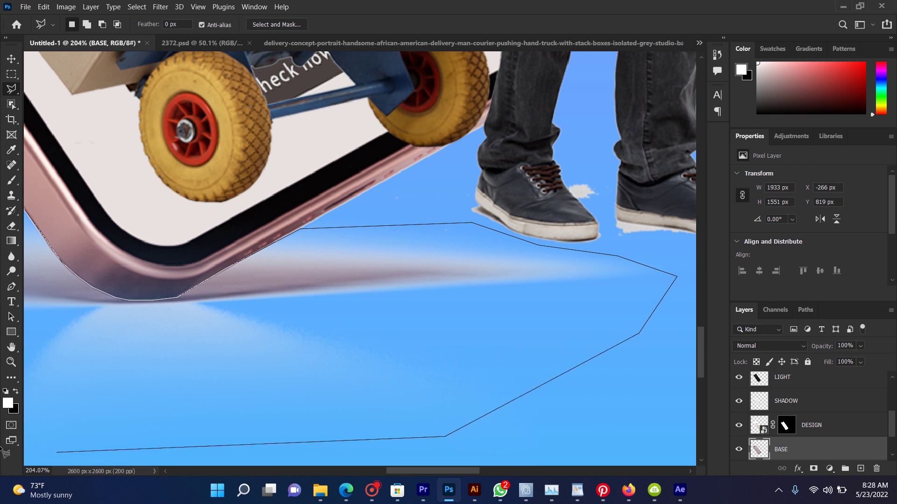
Close the outline and fill the grey shading with the surrounding blue, then deselect.
{"action": "scroll", "coordinate": [197, 471], "scroll_direction": "left", "scroll_amount": 3}
{"action": "scroll", "coordinate": [234, 462], "scroll_direction": "down", "scroll_amount": 3}
{"action": "left_click", "coordinate": [198, 446]}
{"action": "left_click", "coordinate": [60, 302]}
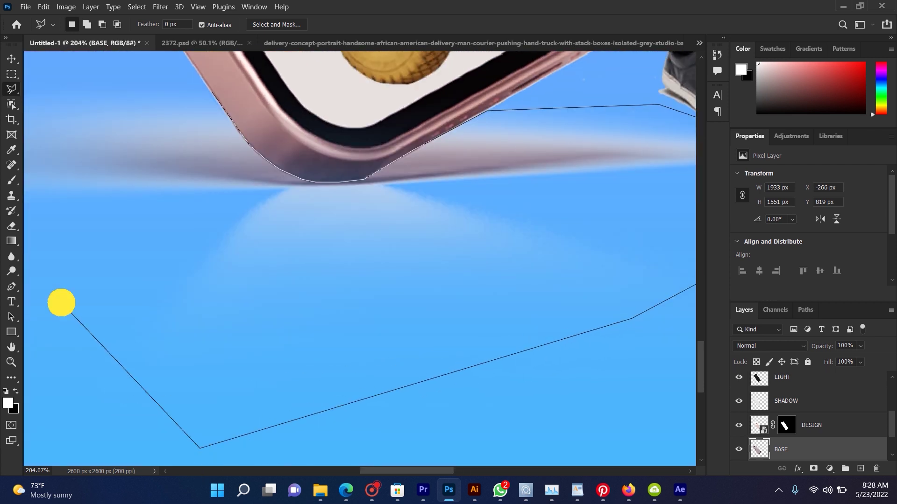
{"action": "scroll", "coordinate": [47, 281], "scroll_direction": "left", "scroll_amount": 3}
{"action": "left_click", "coordinate": [56, 220]}
{"action": "scroll", "coordinate": [94, 159], "scroll_direction": "left", "scroll_amount": 3}
{"action": "left_click", "coordinate": [60, 247]}
{"action": "left_click", "coordinate": [69, 114]}
{"action": "left_click", "coordinate": [230, 79]}
{"action": "double_click", "coordinate": [511, 93]}
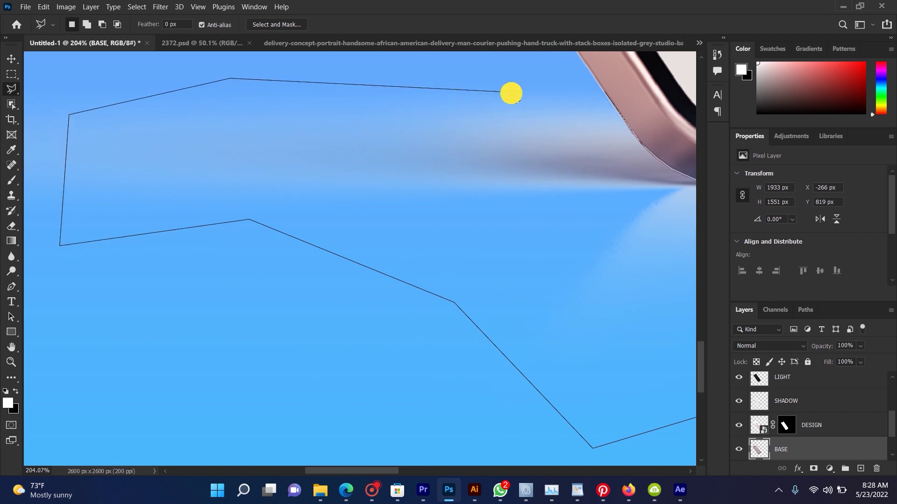
{"action": "key", "text": "shift+BackSpace"}
{"action": "key", "text": "Return"}
{"action": "key", "text": "ctrl+d"}
Fill the faint streak left of the phone with the surrounding blue.
{"action": "scroll", "coordinate": [416, 182], "scroll_direction": "down", "scroll_amount": 5}
{"action": "left_click", "coordinate": [340, 126]}
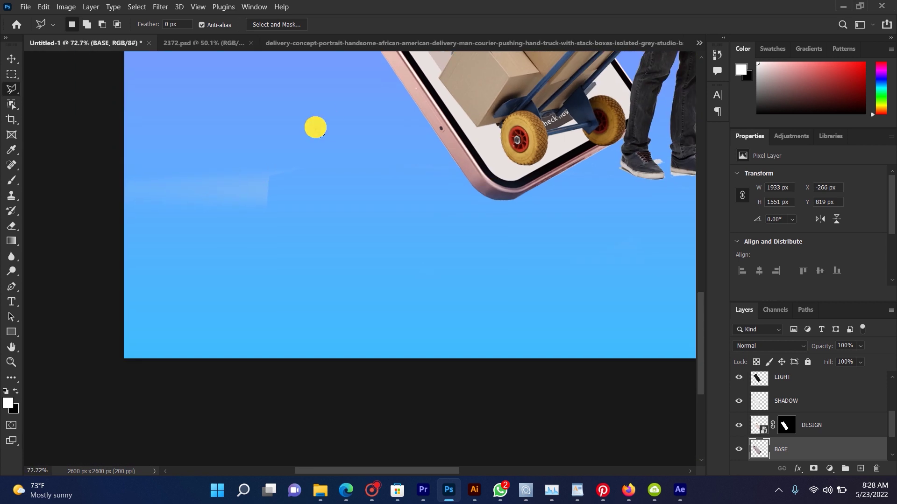
{"action": "left_click", "coordinate": [8, 196]}
{"action": "left_click", "coordinate": [200, 361]}
{"action": "left_click", "coordinate": [507, 160]}
{"action": "double_click", "coordinate": [427, 84]}
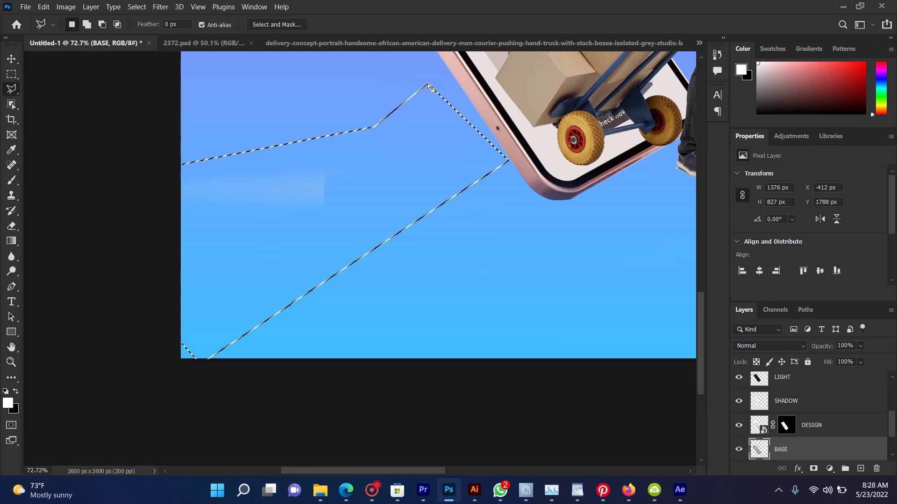
{"action": "key", "text": "shift+BackSpace"}
{"action": "key", "text": "Return"}
{"action": "key", "text": "ctrl+d"}
Zoom in on the courier's feet and select the courier layer.
{"action": "left_click_drag", "start_coordinate": [456, 216], "coordinate": [370, 304]}
{"action": "scroll", "coordinate": [329, 306], "scroll_direction": "up", "scroll_amount": 3}
{"action": "scroll", "coordinate": [336, 262], "scroll_direction": "up", "scroll_amount": 3}
{"action": "scroll", "coordinate": [391, 237], "scroll_direction": "up", "scroll_amount": 3}
{"action": "left_click", "coordinate": [10, 57]}
{"action": "left_click", "coordinate": [450, 110]}
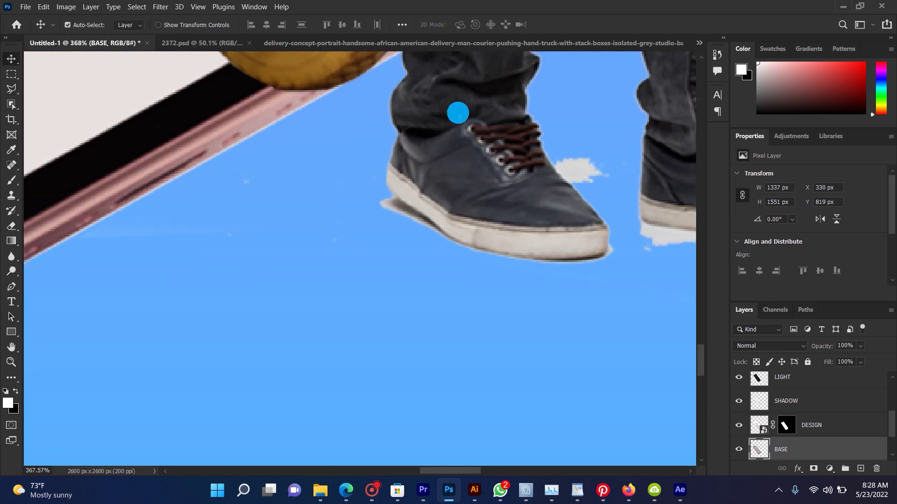
Cut away the white patch under the courier's heel.
{"action": "left_click", "coordinate": [12, 89]}
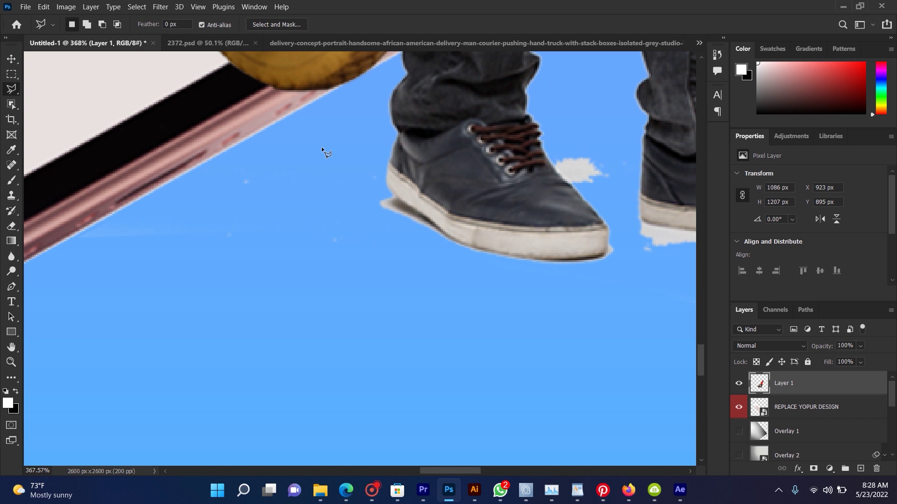
{"action": "left_click", "coordinate": [391, 189]}
{"action": "left_click", "coordinate": [409, 205]}
{"action": "left_click", "coordinate": [431, 219]}
{"action": "left_click", "coordinate": [449, 237]}
{"action": "left_click", "coordinate": [509, 255]}
{"action": "left_click", "coordinate": [548, 258]}
{"action": "left_click", "coordinate": [609, 235]}
{"action": "left_click", "coordinate": [645, 308]}
{"action": "left_click", "coordinate": [379, 312]}
{"action": "left_click", "coordinate": [253, 179]}
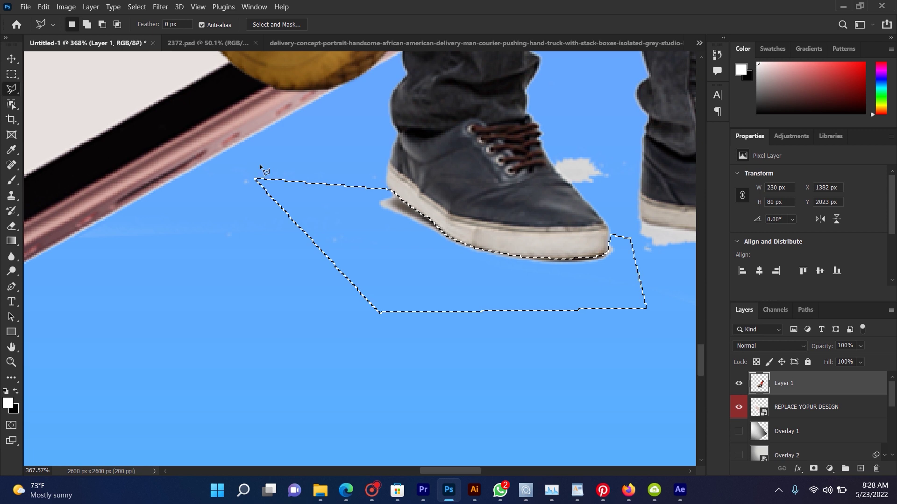
{"action": "key", "text": "ctrl+d"}
Delete the white blob beside the shoe's toe.
{"action": "scroll", "coordinate": [314, 210], "scroll_direction": "up", "scroll_amount": 3, "text": "alt"}
{"action": "left_click", "coordinate": [417, 201]}
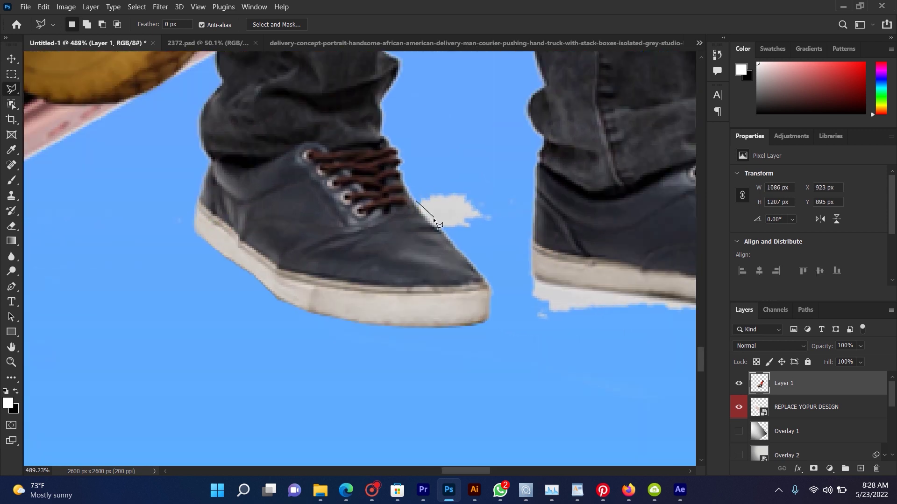
{"action": "left_click", "coordinate": [436, 228]}
{"action": "left_click", "coordinate": [497, 239]}
{"action": "left_click", "coordinate": [520, 201]}
{"action": "double_click", "coordinate": [484, 109]}
{"action": "key", "text": "Delete"}
{"action": "key", "text": "ctrl+d"}
Remove the white fringe along the toe edge with a triangular selection.
{"action": "scroll", "coordinate": [522, 150], "scroll_direction": "up", "scroll_amount": 2, "text": "alt"}
{"action": "scroll", "coordinate": [522, 150], "scroll_direction": "up", "scroll_amount": 1, "text": "alt"}
{"action": "left_click", "coordinate": [356, 214]}
{"action": "left_click", "coordinate": [372, 242]}
{"action": "left_click", "coordinate": [395, 267]}
{"action": "left_click", "coordinate": [451, 296]}
{"action": "double_click", "coordinate": [425, 139]}
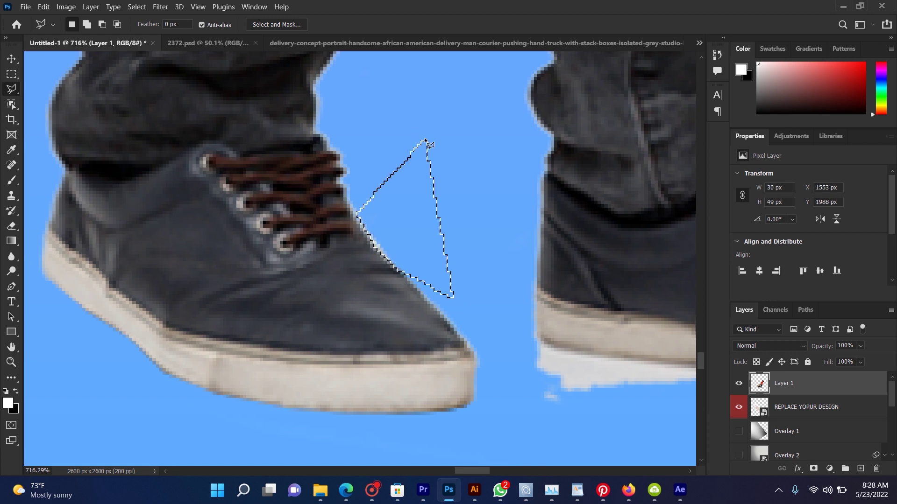
{"action": "key", "text": "ctrl+d"}
Delete the white residue under the rear shoe's sole.
{"action": "left_click_drag", "start_coordinate": [432, 276], "coordinate": [280, 191]}
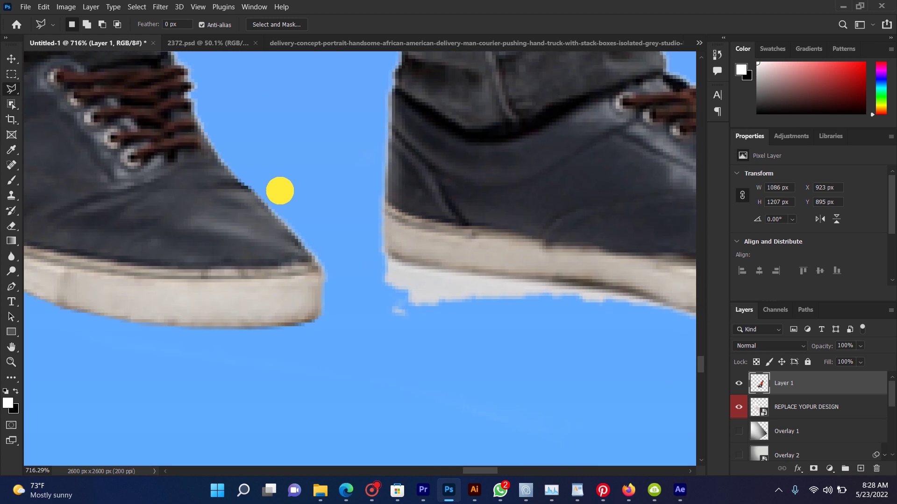
{"action": "left_click", "coordinate": [323, 252]}
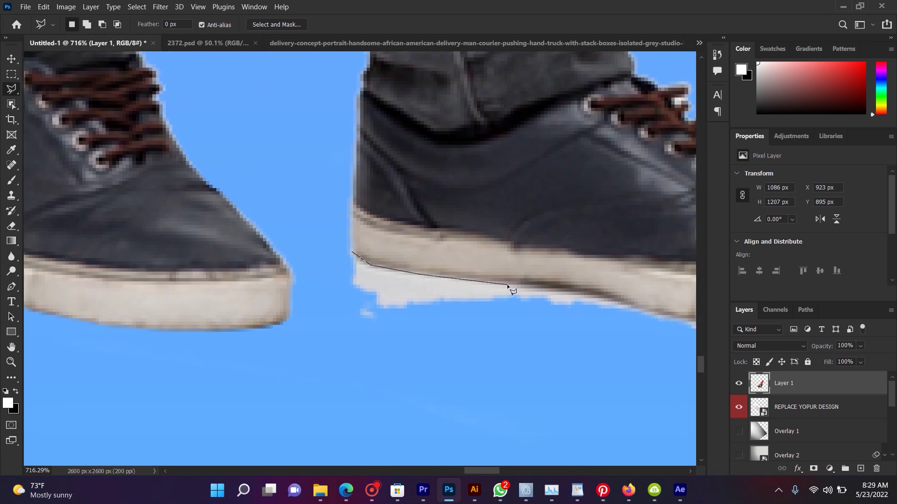
{"action": "left_click", "coordinate": [565, 287]}
{"action": "left_click", "coordinate": [631, 306]}
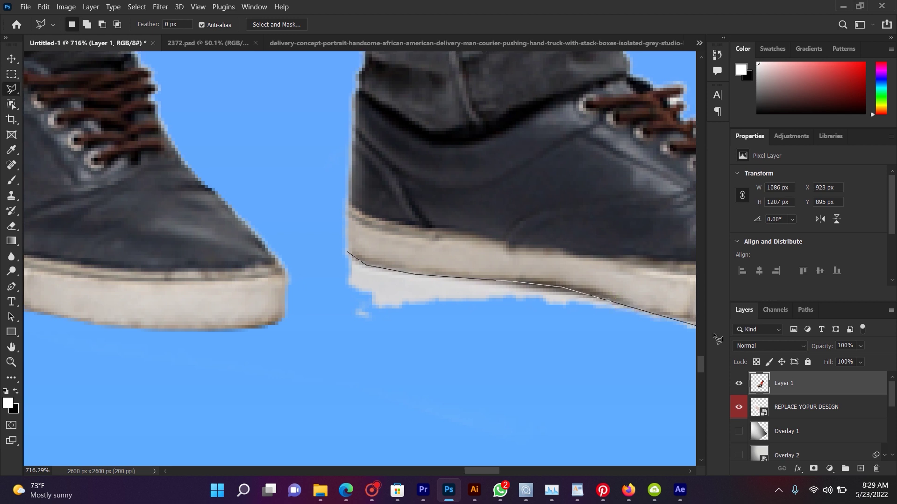
{"action": "left_click", "coordinate": [479, 321]}
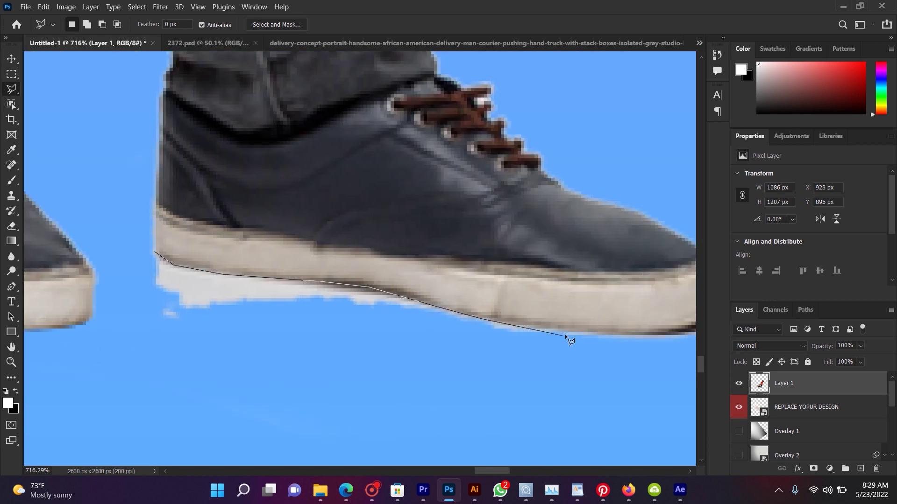
{"action": "left_click", "coordinate": [633, 340]}
{"action": "left_click", "coordinate": [530, 385]}
{"action": "left_click", "coordinate": [320, 393]}
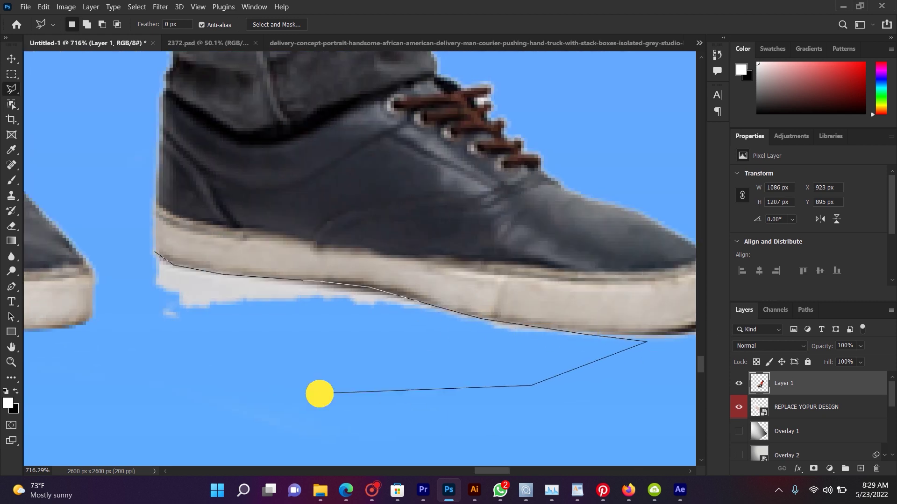
{"action": "left_click", "coordinate": [159, 369]}
{"action": "left_click", "coordinate": [110, 216]}
{"action": "double_click", "coordinate": [109, 215]}
{"action": "key", "text": "Delete"}
{"action": "key", "text": "ctrl+d"}
Clear the stray pixels under the toe tip and zoom out to the whole image.
{"action": "scroll", "coordinate": [304, 298], "scroll_direction": "down", "scroll_amount": 5}
{"action": "scroll", "coordinate": [453, 327], "scroll_direction": "up", "scroll_amount": 3}
{"action": "scroll", "coordinate": [455, 289], "scroll_direction": "up", "scroll_amount": 2}
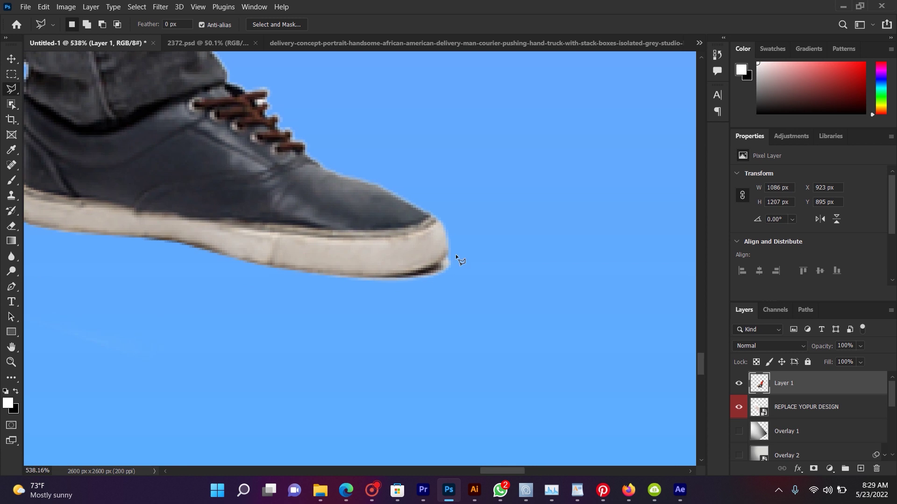
{"action": "left_click", "coordinate": [437, 263]}
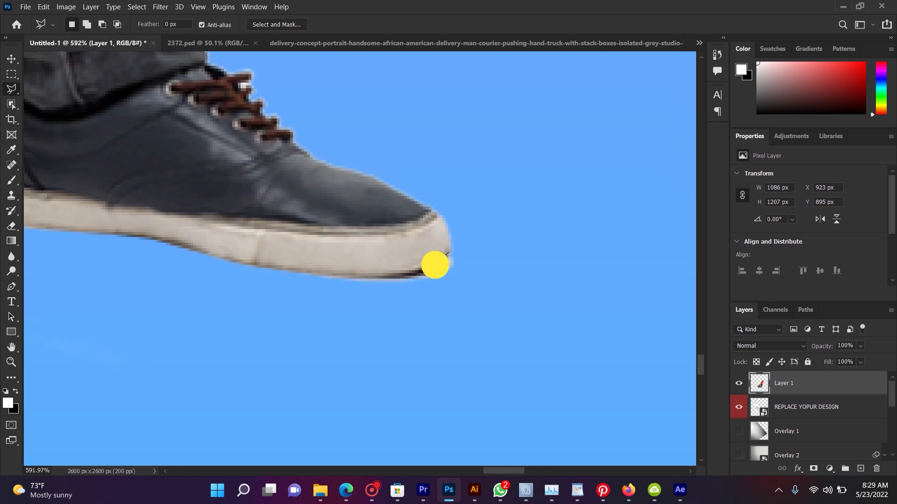
{"action": "left_click", "coordinate": [389, 279]}
{"action": "left_click", "coordinate": [274, 292]}
{"action": "left_click", "coordinate": [396, 354]}
{"action": "double_click", "coordinate": [536, 241]}
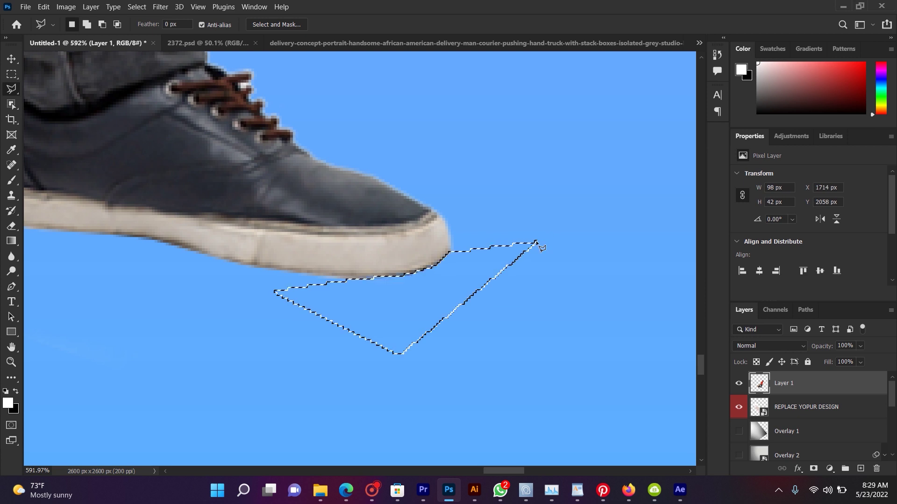
{"action": "key", "text": "ctrl+d"}
{"action": "scroll", "coordinate": [349, 254], "scroll_direction": "down", "scroll_amount": 6}
{"action": "scroll", "coordinate": [339, 254], "scroll_direction": "down", "scroll_amount": 4}
{"action": "scroll", "coordinate": [338, 254], "scroll_direction": "down", "scroll_amount": 2}
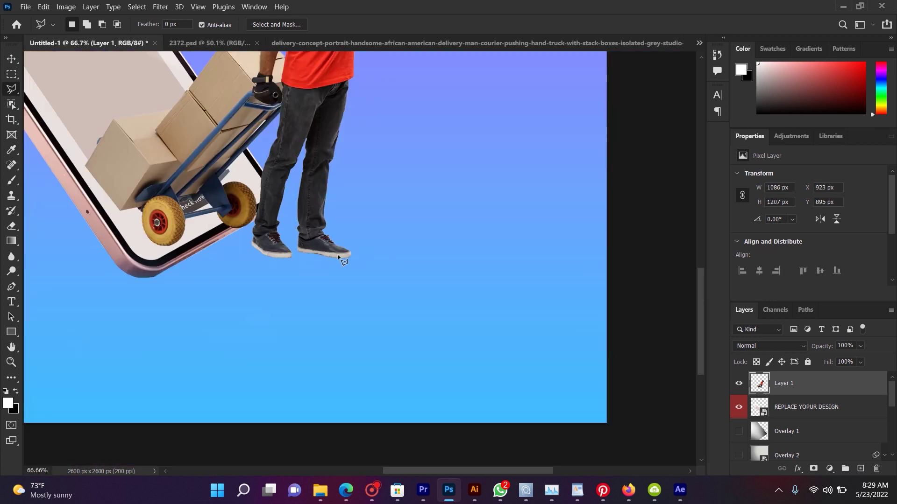
{"action": "scroll", "coordinate": [338, 254], "scroll_direction": "down", "scroll_amount": 3}
{"action": "scroll", "coordinate": [340, 250], "scroll_direction": "down", "scroll_amount": 2}
{"action": "left_click", "coordinate": [12, 60]}
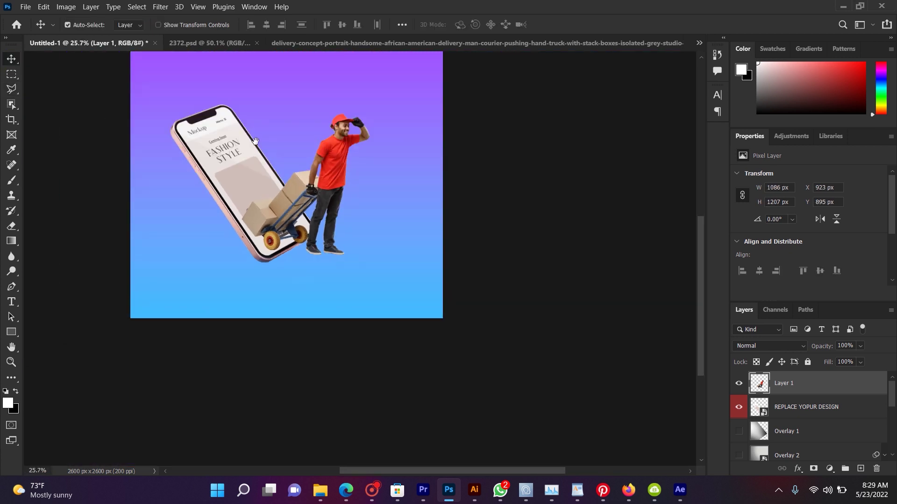
Enlarge the courier to about 101% (1097 × 1219 px) with Free Transform, then zoom in.
{"action": "scroll", "coordinate": [255, 145], "scroll_direction": "up", "scroll_amount": 1}
{"action": "mouse_move", "coordinate": [273, 158]}
{"action": "left_mouse_down"}
{"action": "mouse_move", "coordinate": [405, 236]}
{"action": "mouse_move", "coordinate": [388, 233]}
{"action": "left_mouse_up"}
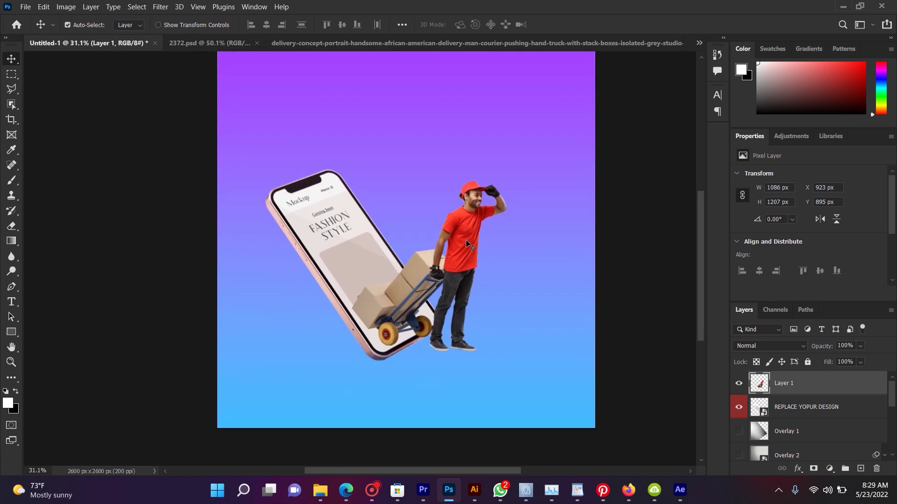
{"action": "key", "text": "ctrl+t"}
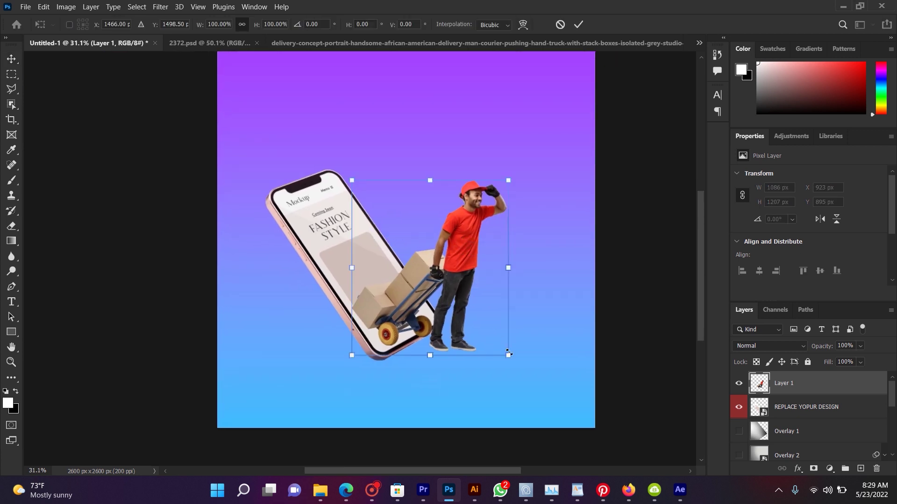
{"action": "left_click_drag", "start_coordinate": [510, 357], "coordinate": [513, 358]}
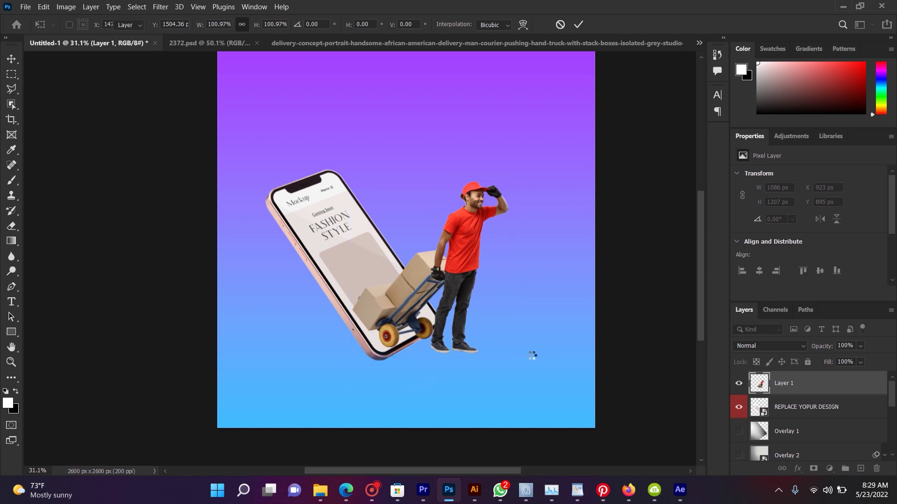
{"action": "key", "text": "Return"}
{"action": "scroll", "coordinate": [381, 308], "scroll_direction": "down", "scroll_amount": 3}
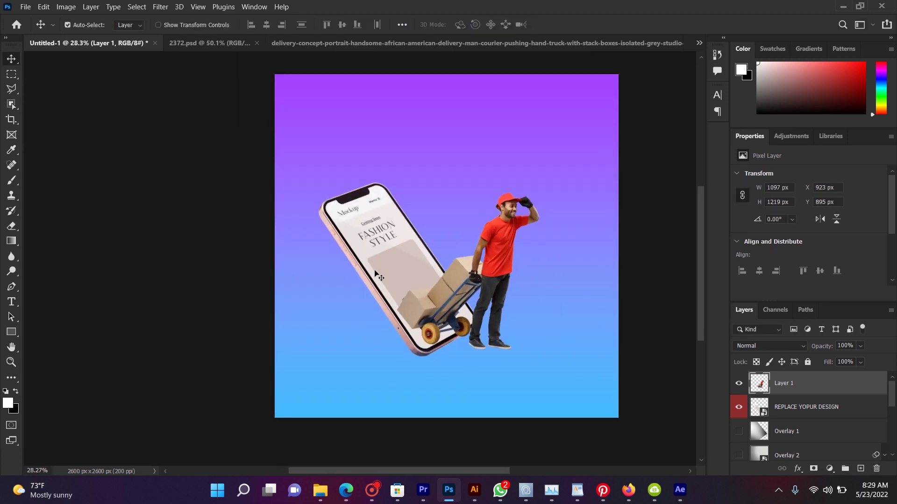
{"action": "scroll", "coordinate": [378, 260], "scroll_direction": "up", "scroll_amount": 2}
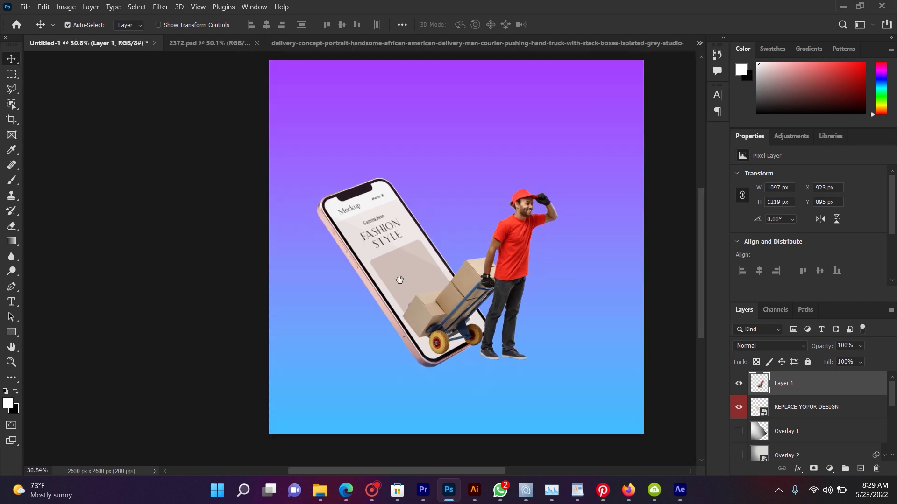
{"action": "scroll", "coordinate": [476, 254], "scroll_direction": "up", "scroll_amount": 5}
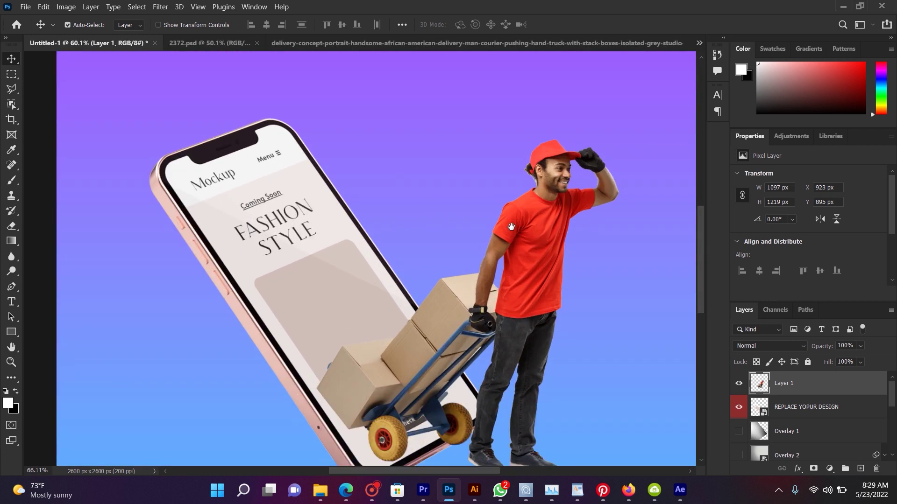
{"action": "scroll", "coordinate": [511, 227], "scroll_direction": "up", "scroll_amount": 3}
{"action": "scroll", "coordinate": [469, 230], "scroll_direction": "up", "scroll_amount": 1}
{"action": "scroll", "coordinate": [462, 252], "scroll_direction": "up", "scroll_amount": 1}
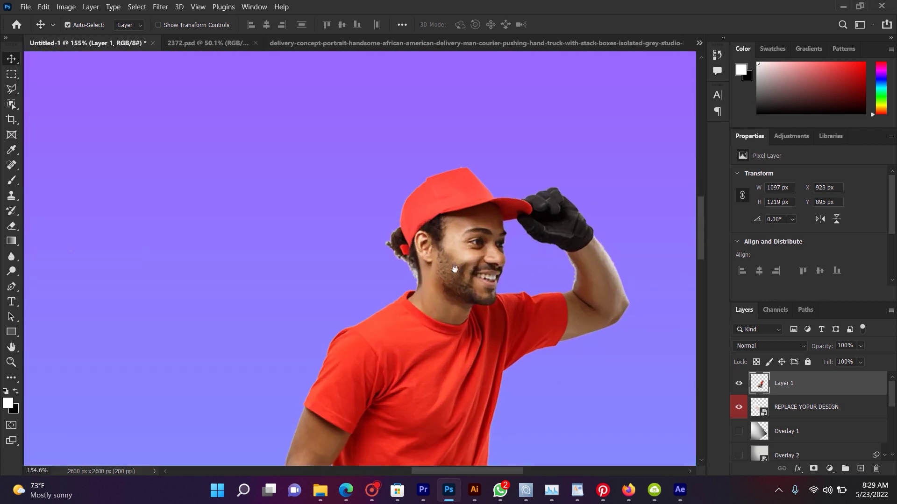
With the Move tool, pick a layer from the canvas right-click menu.
{"action": "scroll", "coordinate": [456, 280], "scroll_direction": "up", "scroll_amount": 1}
{"action": "scroll", "coordinate": [447, 265], "scroll_direction": "up", "scroll_amount": 1}
{"action": "left_click", "coordinate": [12, 89]}
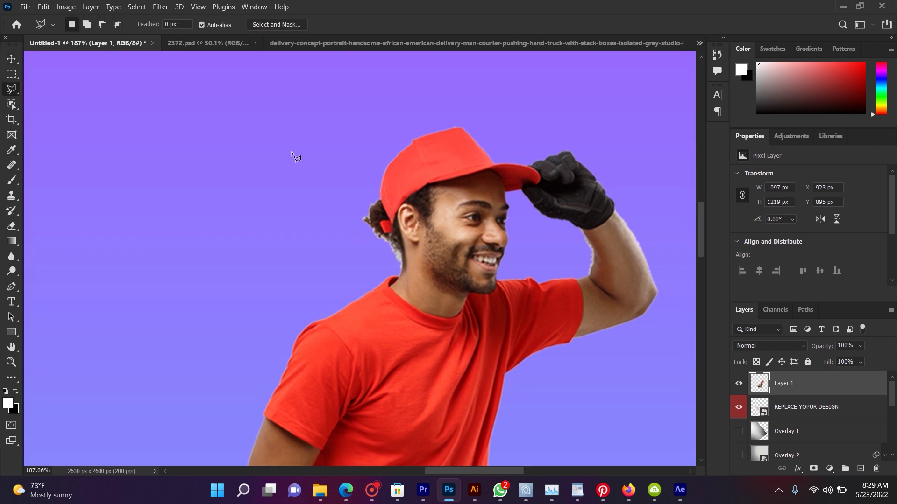
{"action": "scroll", "coordinate": [354, 211], "scroll_direction": "up", "scroll_amount": 1}
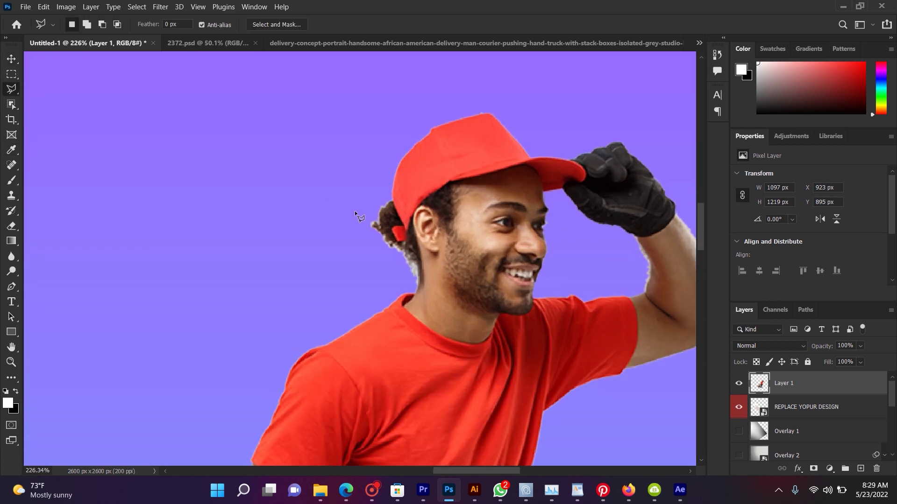
{"action": "left_click", "coordinate": [13, 60]}
{"action": "right_click", "coordinate": [462, 206]}
{"action": "left_click", "coordinate": [481, 209]}
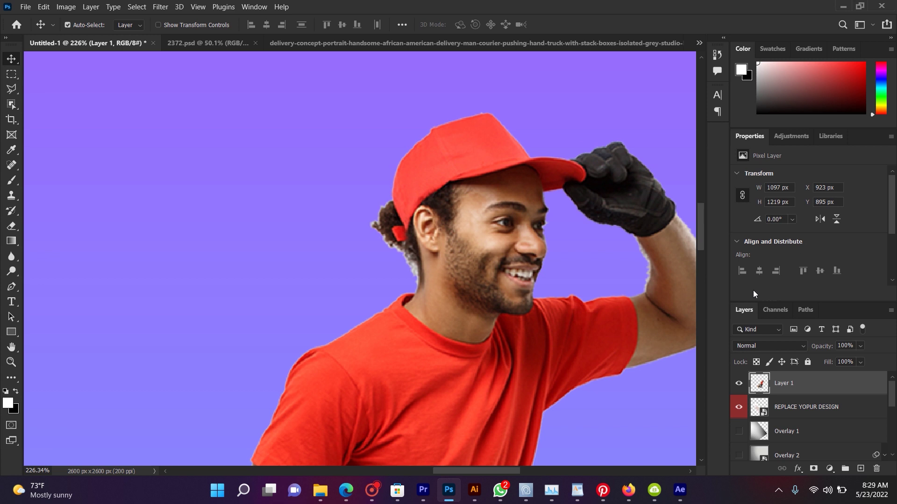
Target the courier layer's pixels instead of its mask, and undo to restore the hand truck and boxes.
{"action": "scroll", "coordinate": [889, 203], "scroll_direction": "down", "scroll_amount": 3}
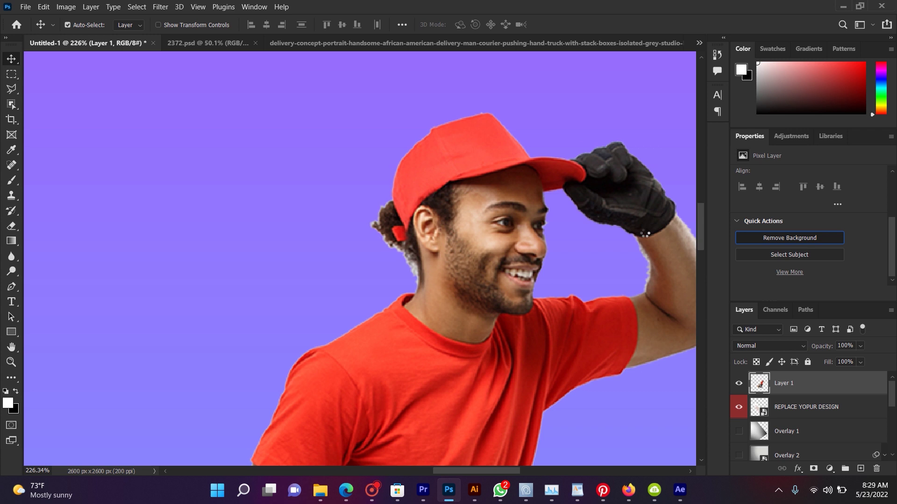
{"action": "scroll", "coordinate": [648, 238], "scroll_direction": "down", "scroll_amount": 2}
{"action": "scroll", "coordinate": [607, 262], "scroll_direction": "down", "scroll_amount": 3}
{"action": "scroll", "coordinate": [560, 299], "scroll_direction": "down", "scroll_amount": 3}
{"action": "scroll", "coordinate": [507, 337], "scroll_direction": "up", "scroll_amount": 2}
{"action": "left_click_drag", "start_coordinate": [507, 336], "coordinate": [517, 234]}
{"action": "scroll", "coordinate": [528, 373], "scroll_direction": "up", "scroll_amount": 2}
{"action": "scroll", "coordinate": [527, 373], "scroll_direction": "up", "scroll_amount": 2}
{"action": "scroll", "coordinate": [528, 373], "scroll_direction": "up", "scroll_amount": 2}
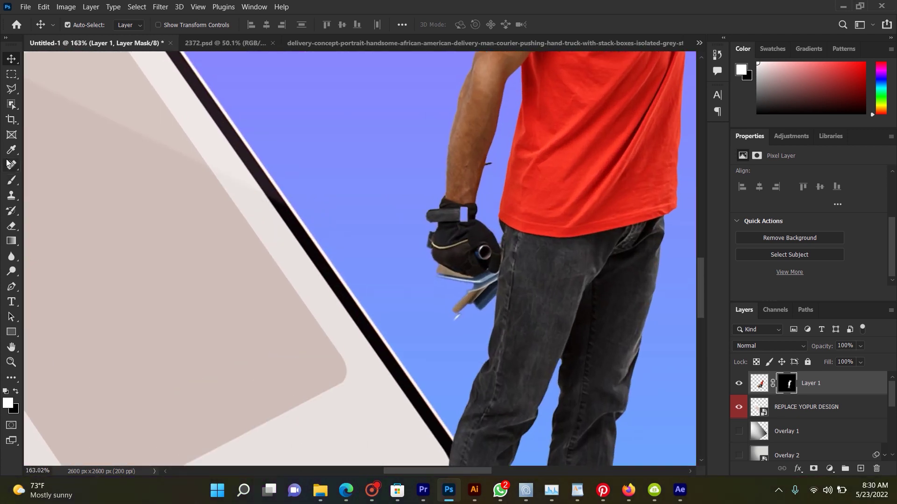
{"action": "scroll", "coordinate": [441, 224], "scroll_direction": "down", "scroll_amount": 2}
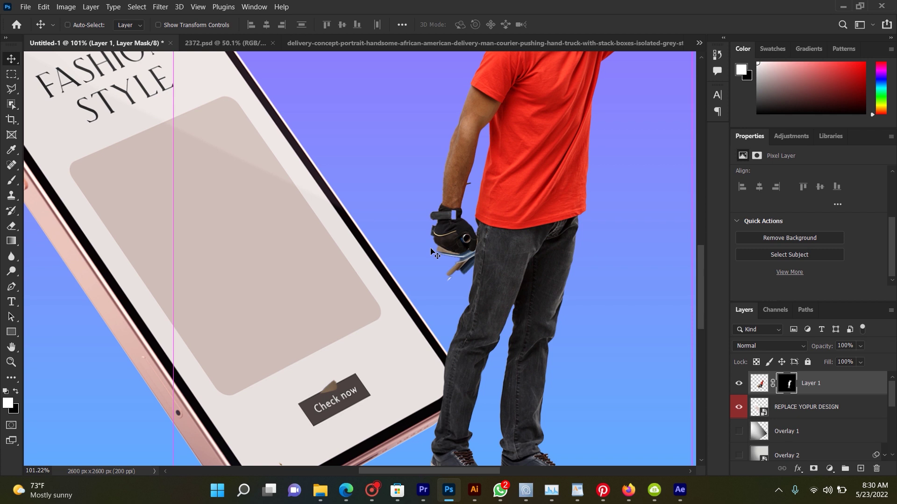
{"action": "scroll", "coordinate": [482, 224], "scroll_direction": "down", "scroll_amount": 2}
{"action": "scroll", "coordinate": [486, 205], "scroll_direction": "down", "scroll_amount": 1}
{"action": "right_click", "coordinate": [489, 192]}
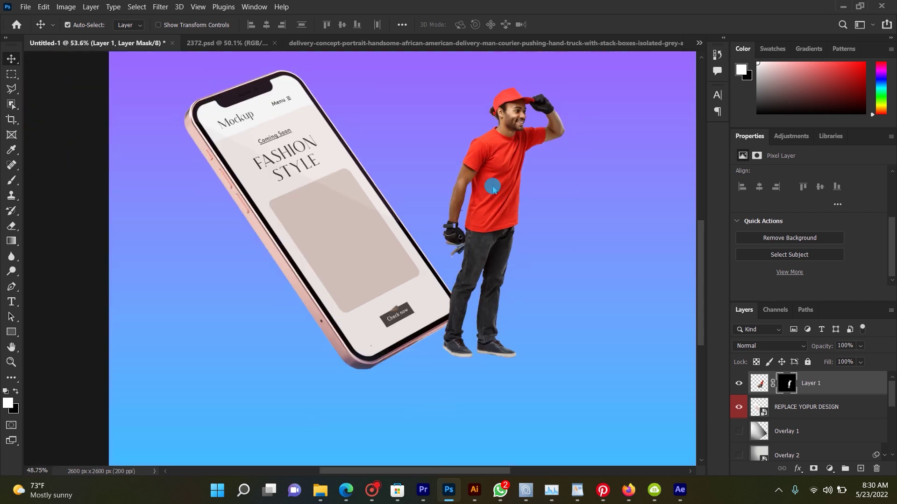
{"action": "left_click", "coordinate": [494, 188]}
{"action": "key", "text": "ctrl+z"}
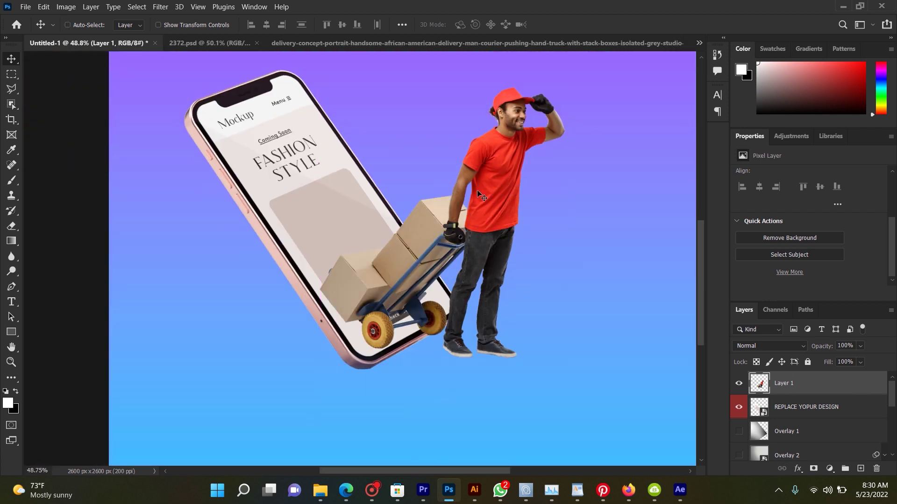
{"action": "scroll", "coordinate": [469, 209], "scroll_direction": "up", "scroll_amount": 3}
{"action": "left_click_drag", "start_coordinate": [500, 164], "coordinate": [483, 247]}
{"action": "scroll", "coordinate": [486, 252], "scroll_direction": "up", "scroll_amount": 3}
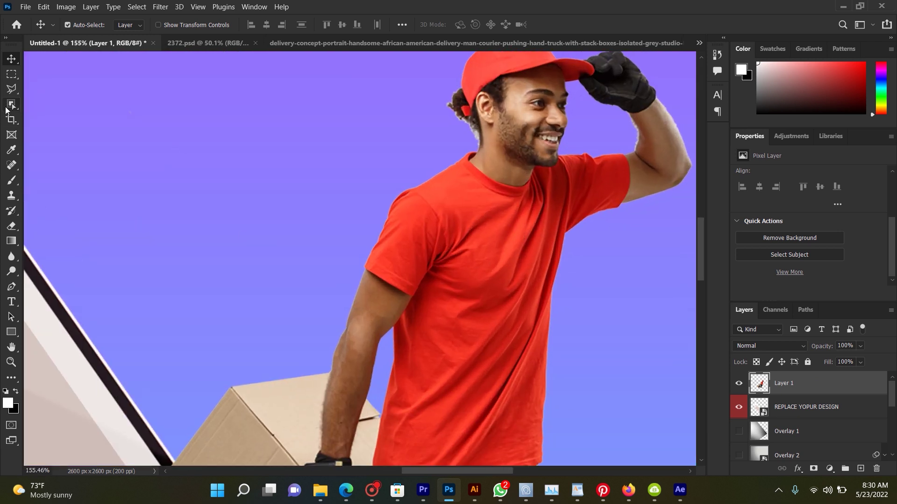
Draw a Polygonal Lasso outline around the white fringe beside the hair and neck, then deselect.
{"action": "left_click", "coordinate": [12, 89]}
{"action": "scroll", "coordinate": [481, 130], "scroll_direction": "up", "scroll_amount": 1}
{"action": "left_click", "coordinate": [450, 110]}
{"action": "left_click", "coordinate": [469, 124]}
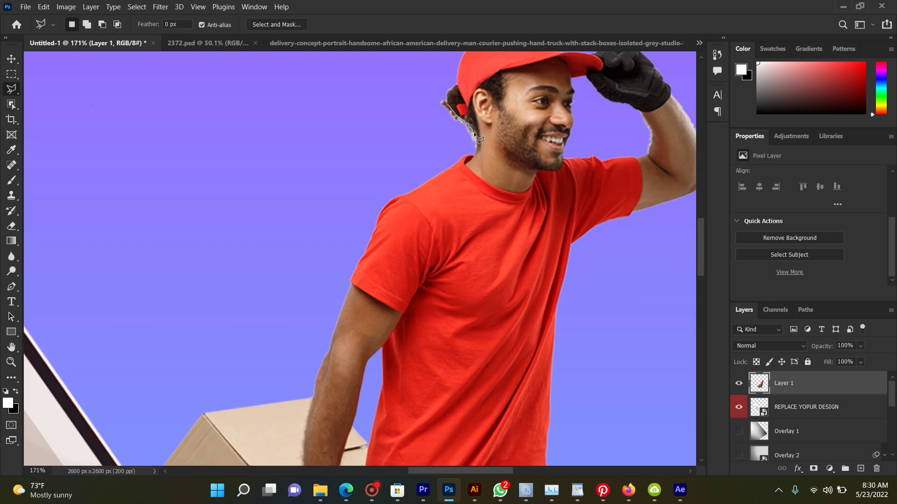
{"action": "left_click", "coordinate": [476, 148]}
{"action": "left_click", "coordinate": [467, 155]}
{"action": "left_click", "coordinate": [422, 152]}
{"action": "double_click", "coordinate": [389, 90]}
{"action": "key", "text": "ctrl+d"}
Outline the stray area near the cap, deselect, and zoom out to the whole composition.
{"action": "left_click", "coordinate": [446, 119]}
{"action": "left_click", "coordinate": [334, 162]}
{"action": "double_click", "coordinate": [304, 95]}
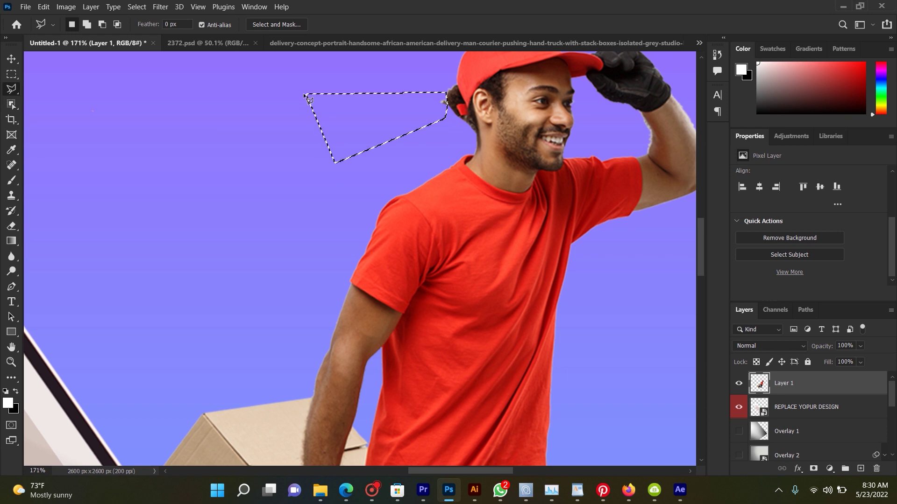
{"action": "key", "text": "ctrl+d"}
{"action": "scroll", "coordinate": [327, 107], "scroll_direction": "down", "scroll_amount": 5}
{"action": "mouse_move", "coordinate": [308, 119]}
{"action": "left_mouse_down"}
{"action": "mouse_move", "coordinate": [461, 141]}
{"action": "mouse_move", "coordinate": [332, 183]}
{"action": "left_mouse_up"}
{"action": "scroll", "coordinate": [460, 142], "scroll_direction": "down", "scroll_amount": 3}
{"action": "scroll", "coordinate": [434, 135], "scroll_direction": "up", "scroll_amount": 1}
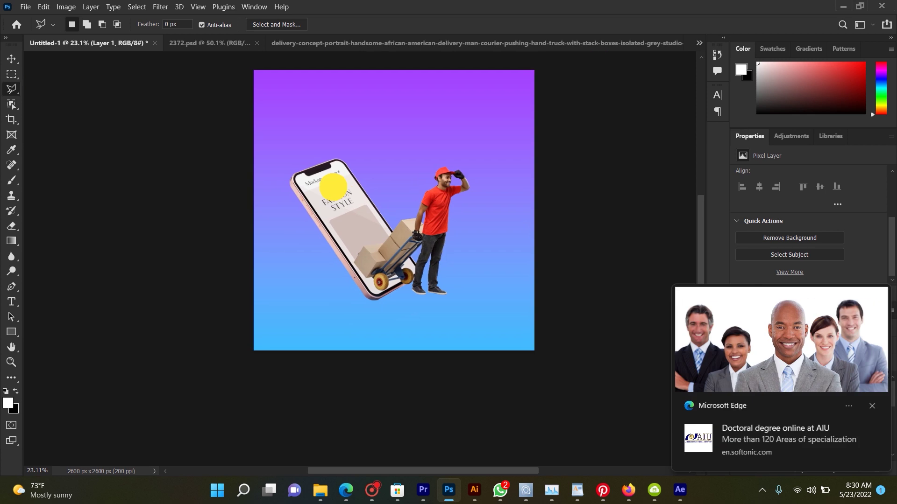
Select Gradient Fill 1 and add a new empty layer above it.
{"action": "left_click", "coordinate": [871, 406]}
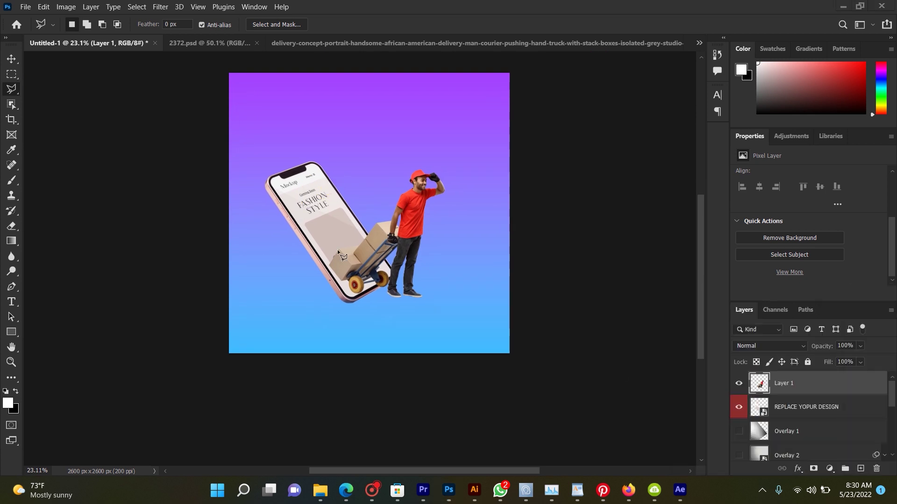
{"action": "left_click", "coordinate": [12, 58]}
{"action": "scroll", "coordinate": [314, 219], "scroll_direction": "up", "scroll_amount": 2}
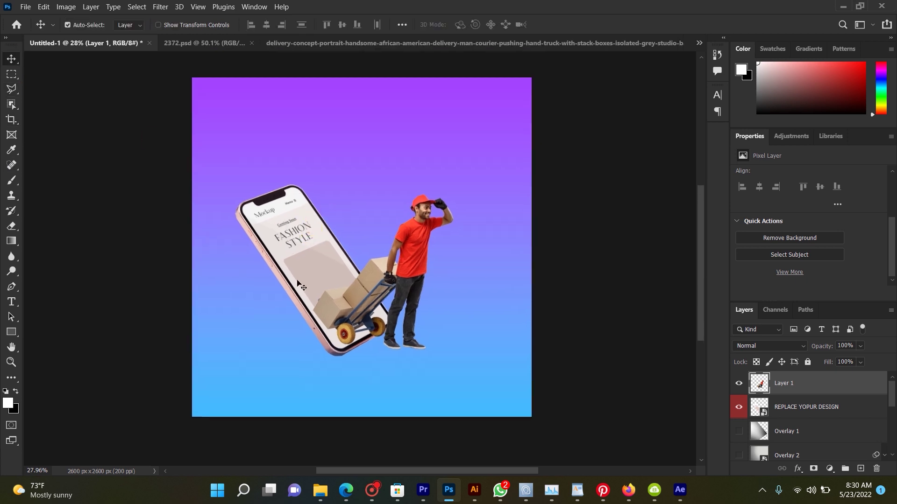
{"action": "scroll", "coordinate": [301, 286], "scroll_direction": "up", "scroll_amount": 1}
{"action": "left_click", "coordinate": [310, 258]}
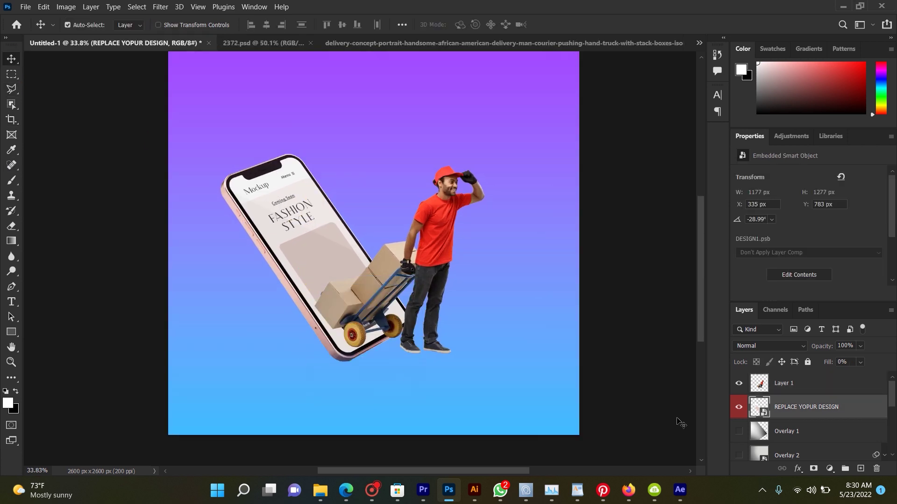
{"action": "scroll", "coordinate": [802, 420], "scroll_direction": "down", "scroll_amount": 2}
{"action": "scroll", "coordinate": [802, 425], "scroll_direction": "down", "scroll_amount": 2}
{"action": "scroll", "coordinate": [802, 428], "scroll_direction": "down", "scroll_amount": 2}
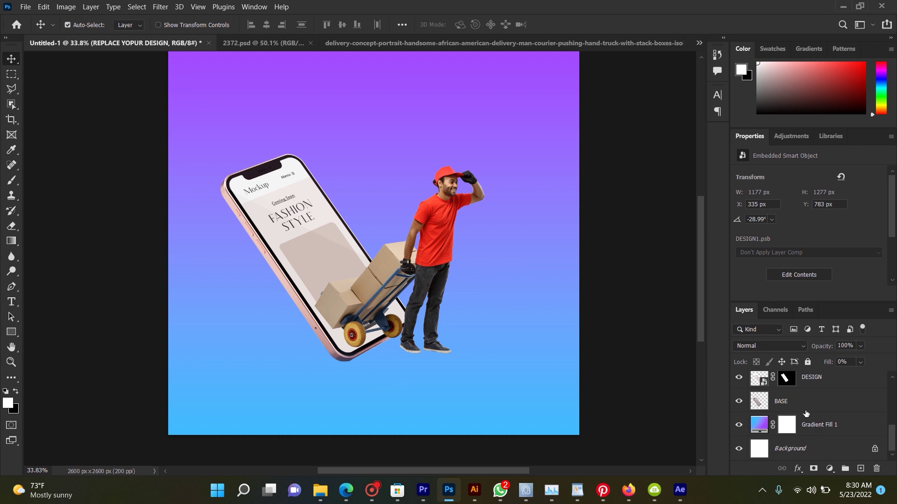
{"action": "left_click", "coordinate": [829, 425]}
{"action": "left_click", "coordinate": [860, 468]}
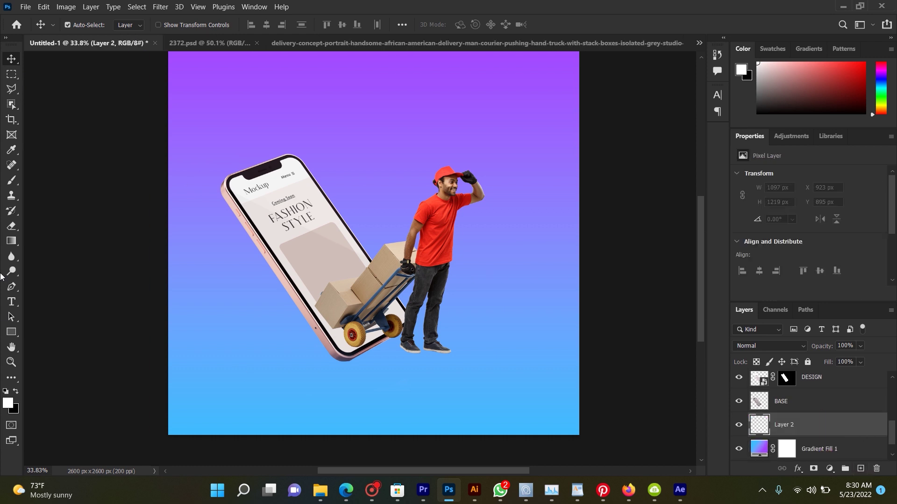
Draw a flat black-filled ellipse and move it up under the phone.
{"action": "right_click", "coordinate": [6, 336]}
{"action": "left_click", "coordinate": [35, 339]}
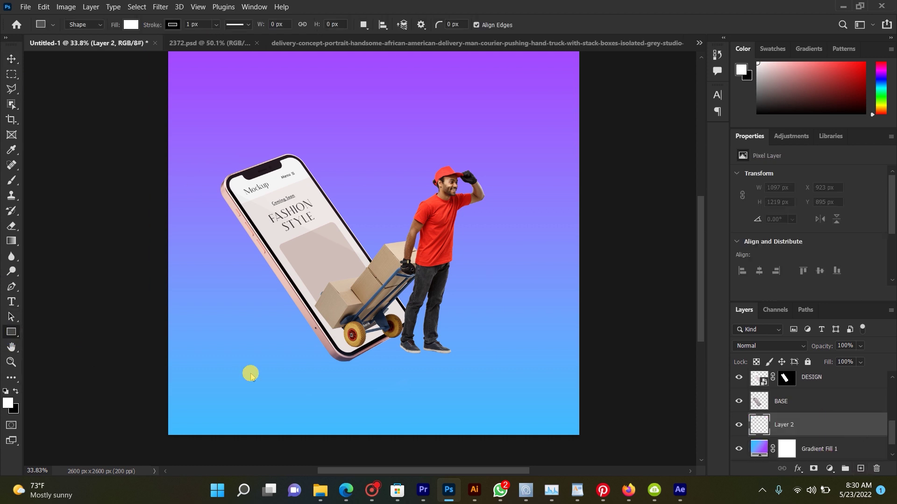
{"action": "left_click_drag", "start_coordinate": [287, 374], "coordinate": [404, 383]}
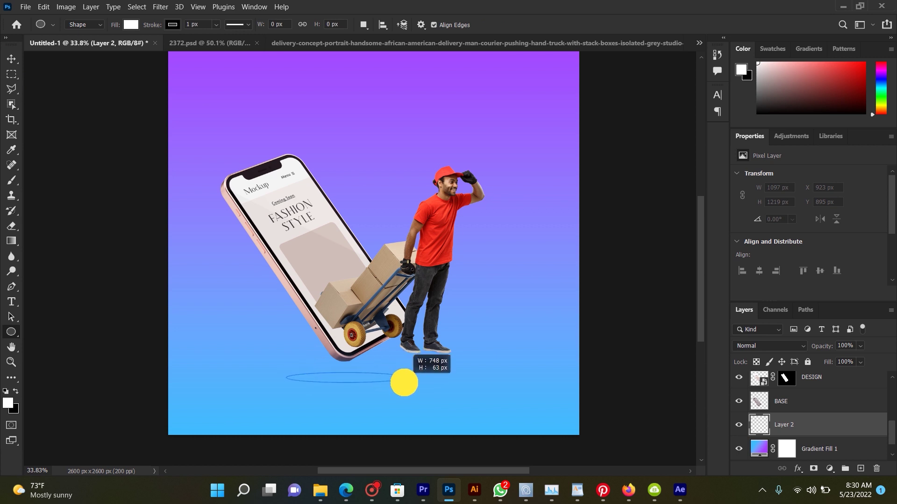
{"action": "left_click", "coordinate": [131, 25]}
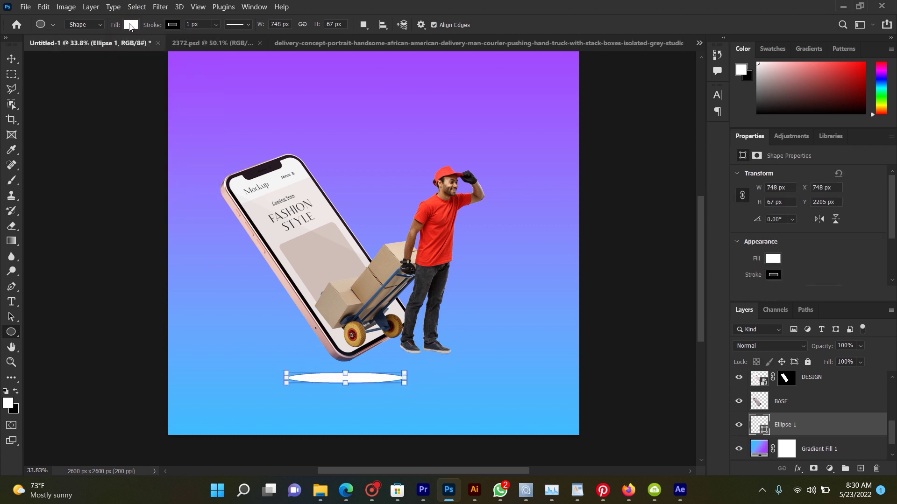
{"action": "left_click", "coordinate": [120, 86]}
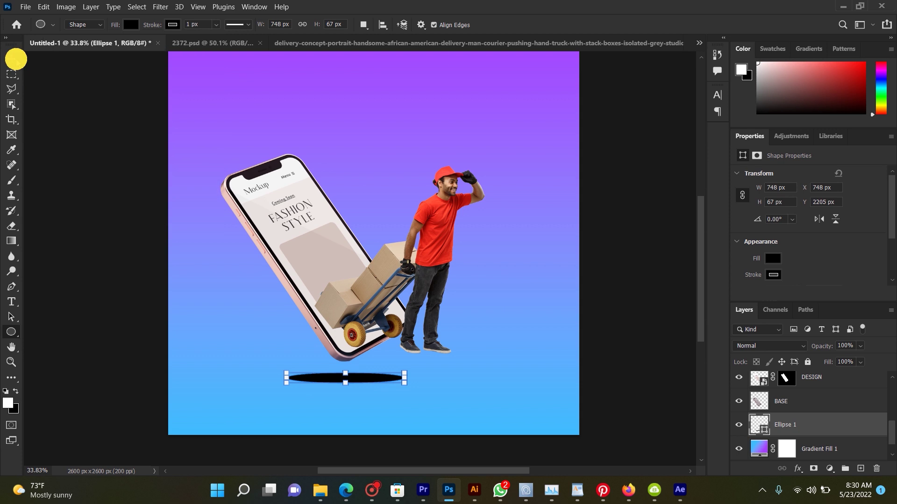
{"action": "key", "text": "v"}
{"action": "left_click_drag", "start_coordinate": [344, 375], "coordinate": [349, 359]}
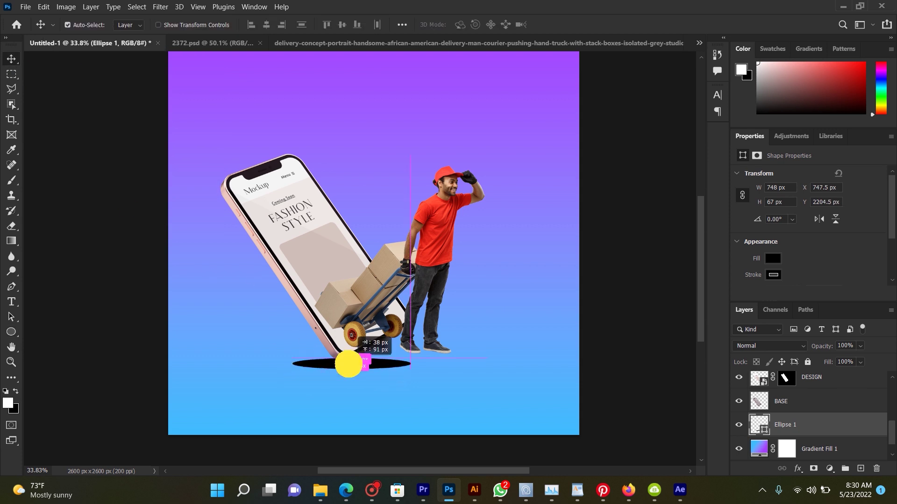
{"action": "key", "text": "ctrl"}
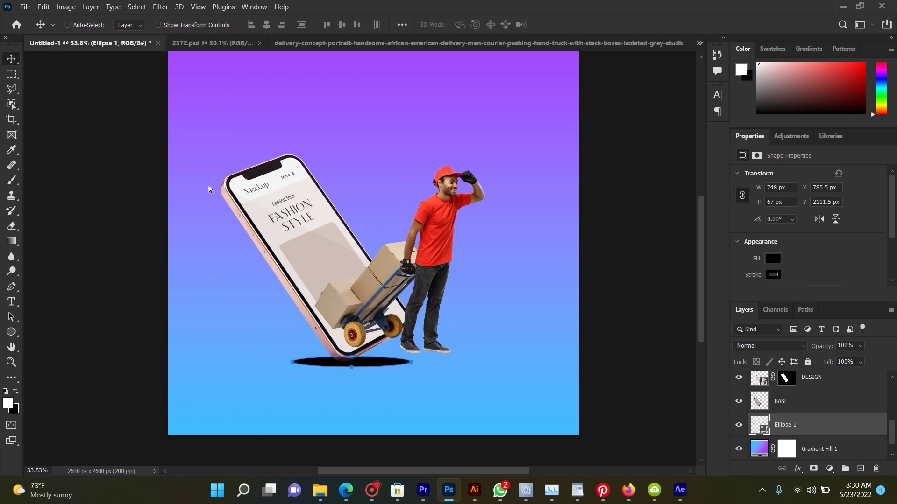
{"action": "left_click", "coordinate": [160, 6]}
{"action": "mouse_move", "coordinate": [179, 157]}
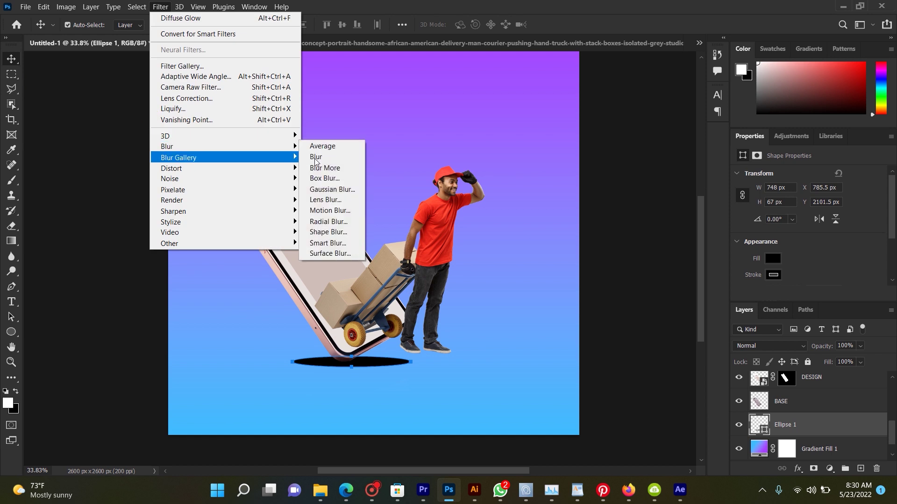
Rasterize Ellipse 1 and apply a Gaussian Blur with a 20.8 px radius.
{"action": "left_click", "coordinate": [339, 191]}
{"action": "left_click", "coordinate": [555, 190]}
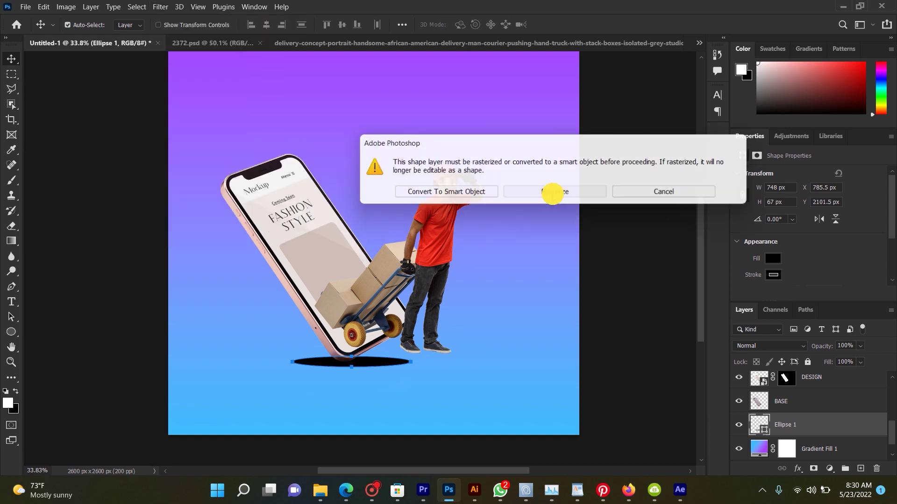
{"action": "mouse_move", "coordinate": [614, 269]}
{"action": "left_mouse_down"}
{"action": "mouse_move", "coordinate": [623, 272]}
{"action": "mouse_move", "coordinate": [611, 274]}
{"action": "left_mouse_up"}
{"action": "left_click", "coordinate": [612, 274]}
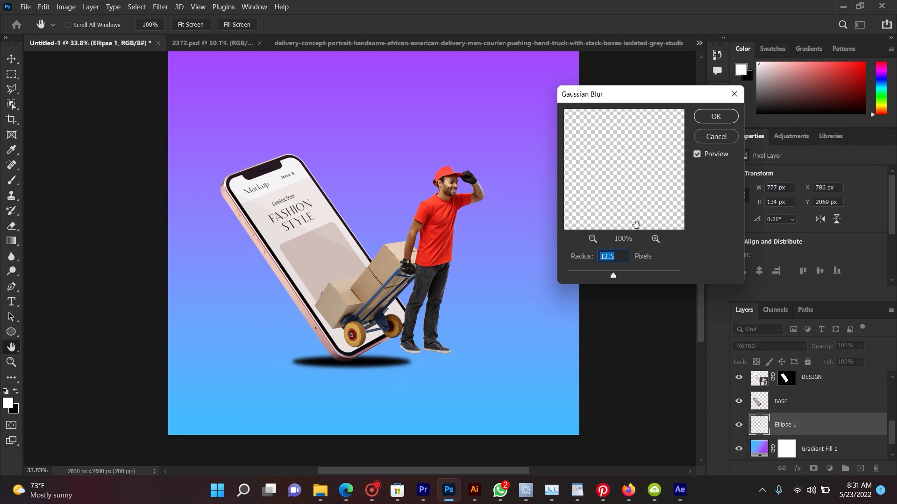
{"action": "left_click_drag", "start_coordinate": [615, 276], "coordinate": [615, 276]}
{"action": "key", "text": "Return"}
{"action": "key", "text": "ctrl+t"}
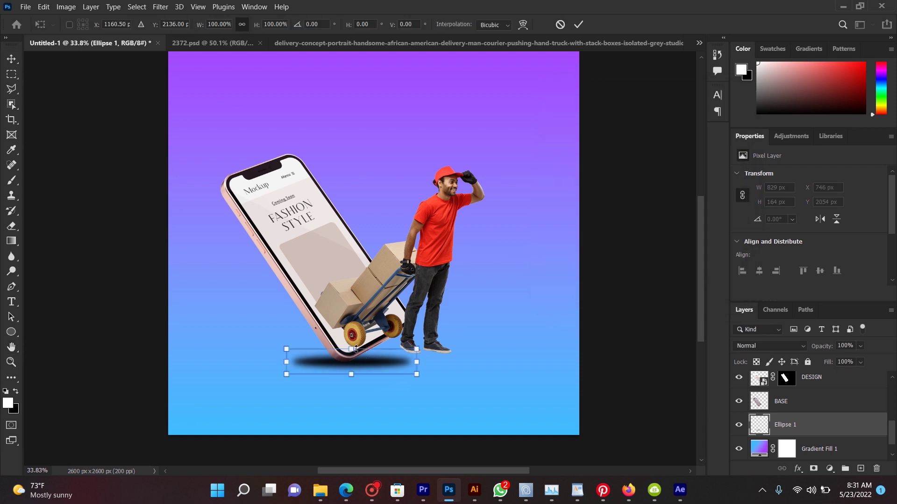
Stretch the blurred shadow taller and wider, then shift it left under the phone.
{"action": "left_click_drag", "start_coordinate": [362, 352], "coordinate": [352, 332]}
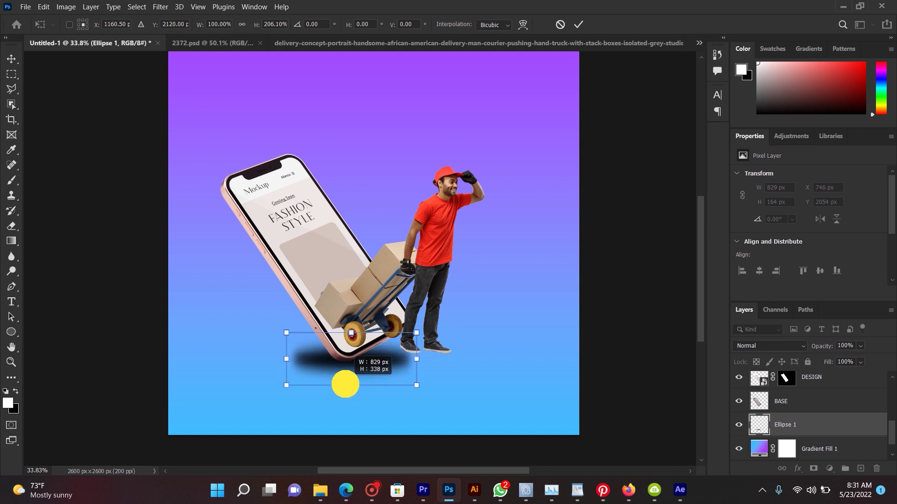
{"action": "left_click_drag", "start_coordinate": [345, 384], "coordinate": [346, 386]}
{"action": "left_click_drag", "start_coordinate": [286, 359], "coordinate": [254, 350]}
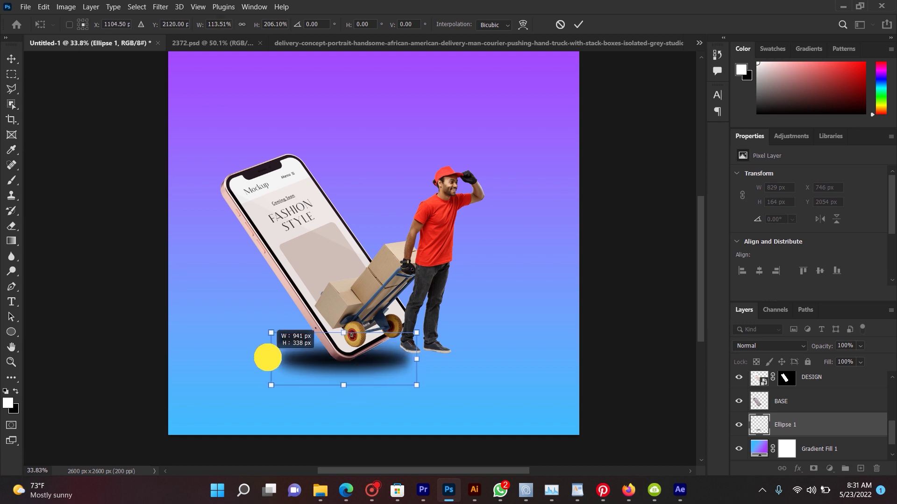
{"action": "key", "text": "Return"}
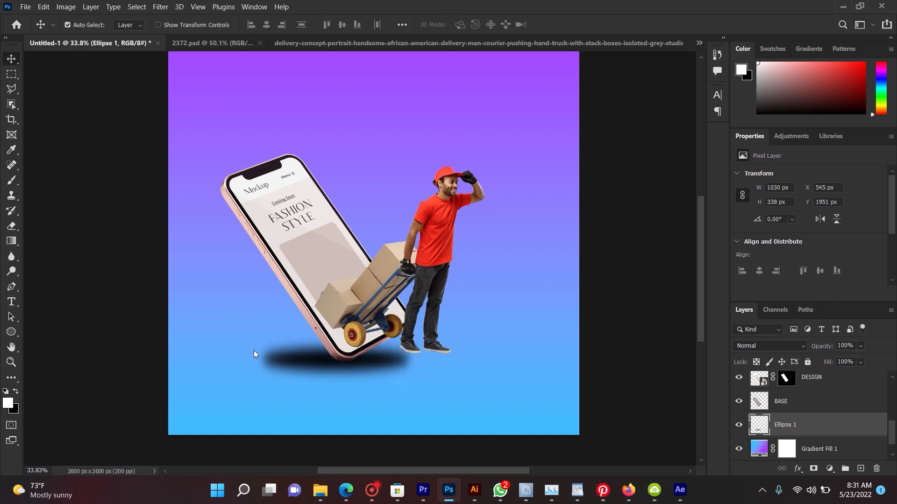
{"action": "left_click_drag", "start_coordinate": [292, 359], "coordinate": [283, 361]}
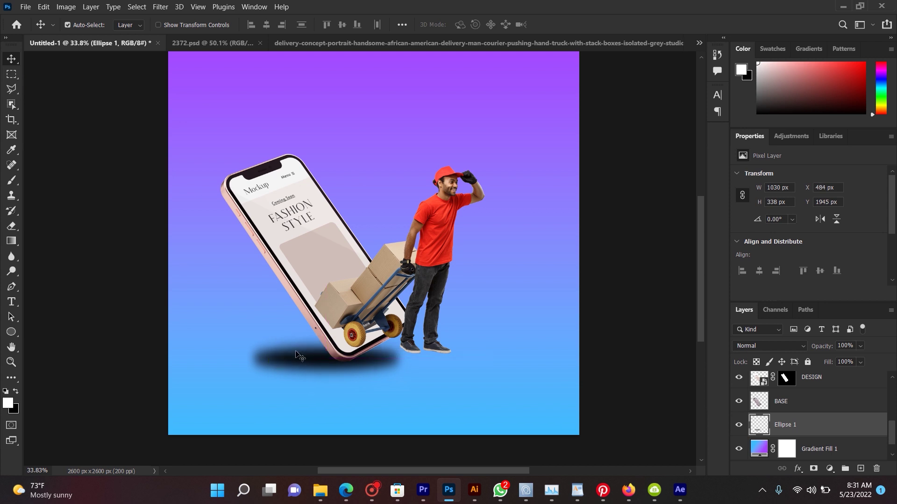
Widen the shadow to the right and warp its right side outward.
{"action": "key", "text": "ctrl+t"}
{"action": "left_click_drag", "start_coordinate": [403, 359], "coordinate": [445, 358]}
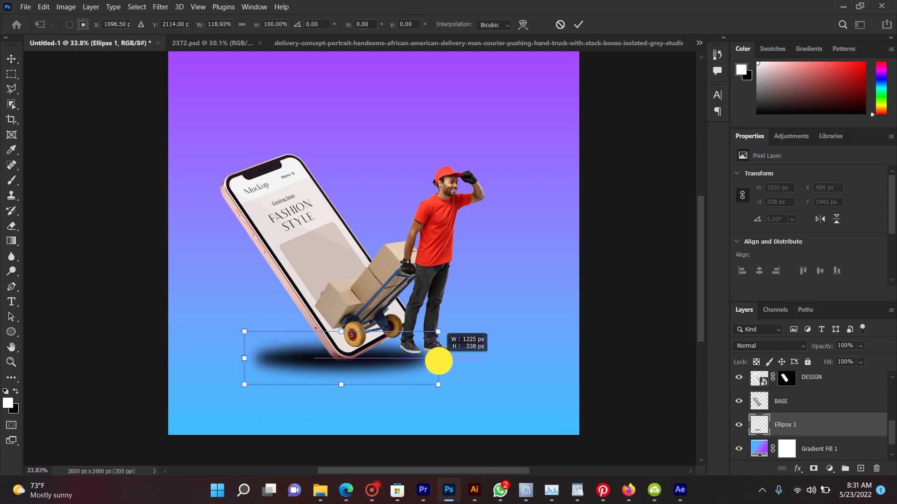
{"action": "right_click", "coordinate": [396, 373]}
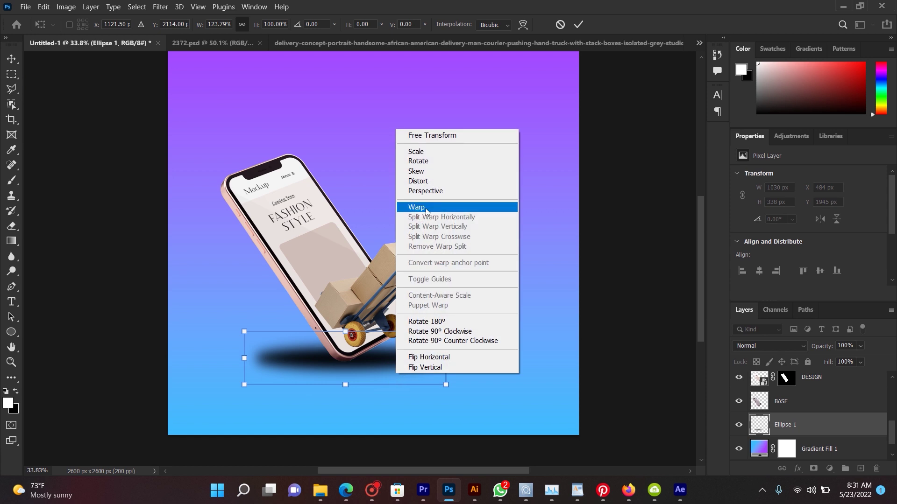
{"action": "left_click", "coordinate": [424, 207]}
{"action": "left_click_drag", "start_coordinate": [400, 365], "coordinate": [475, 357]}
{"action": "key", "text": "Return"}
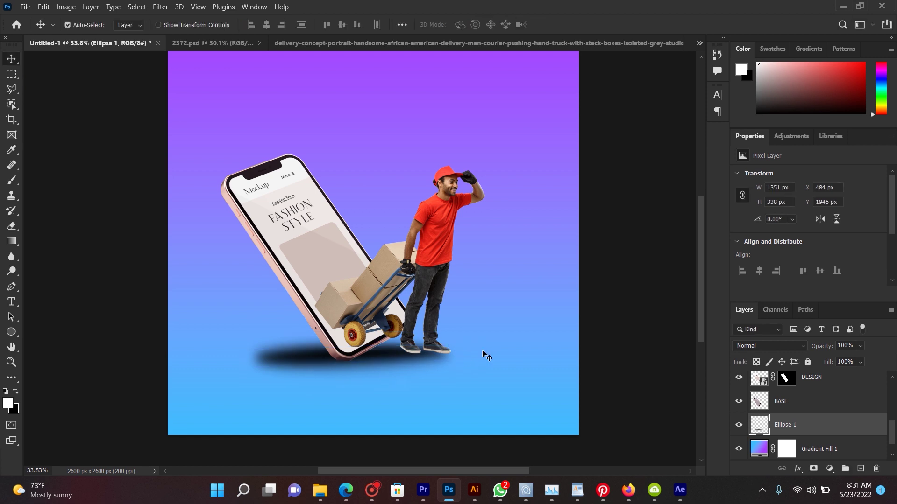
Switch the Gradient Fill 1 background to a dark blue preset from the Blues folder.
{"action": "double_click", "coordinate": [762, 449]}
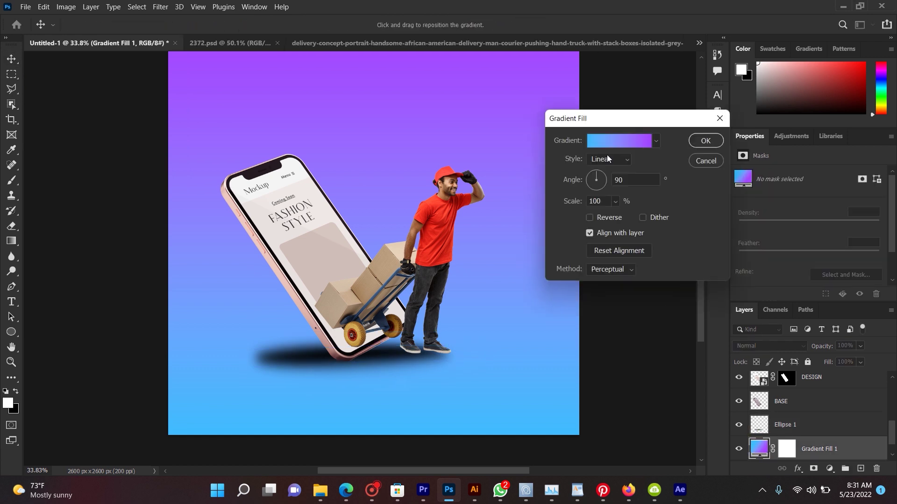
{"action": "left_click", "coordinate": [655, 143]}
{"action": "left_click", "coordinate": [558, 197]}
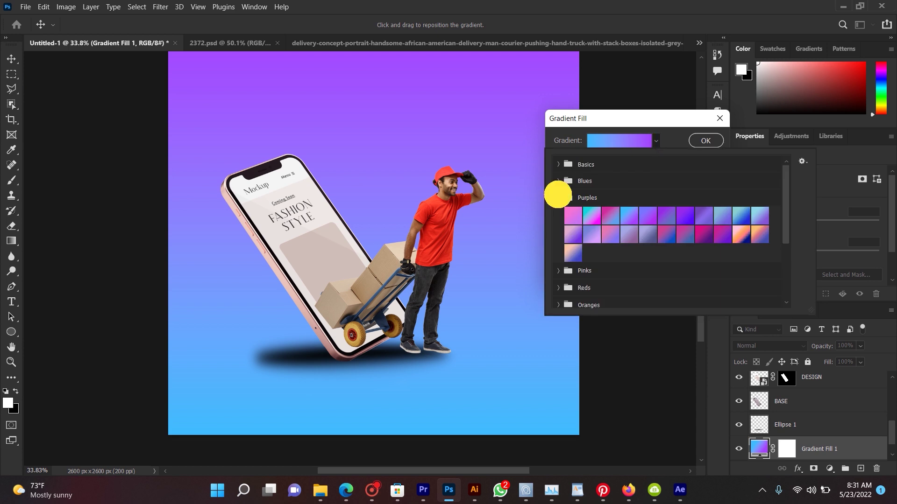
{"action": "left_click", "coordinate": [559, 215]}
{"action": "left_click", "coordinate": [559, 215]}
{"action": "left_click", "coordinate": [559, 231]}
{"action": "left_click", "coordinate": [561, 250]}
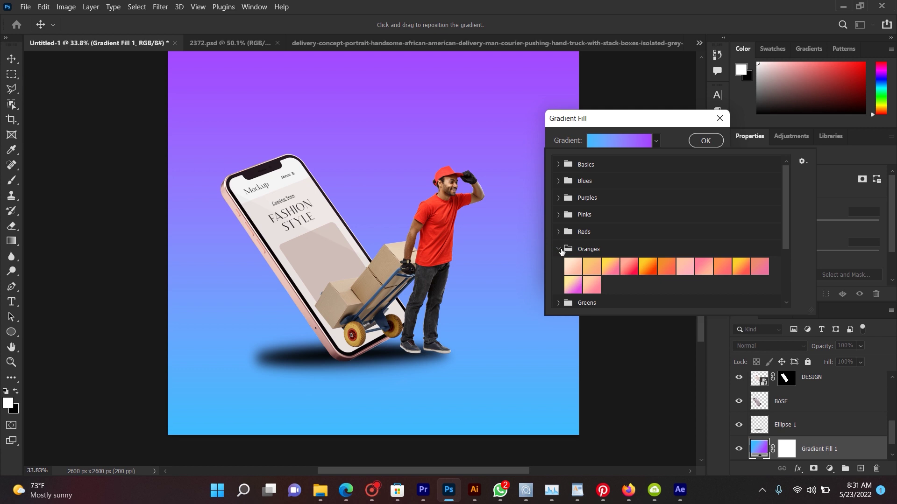
{"action": "left_click", "coordinate": [559, 180]}
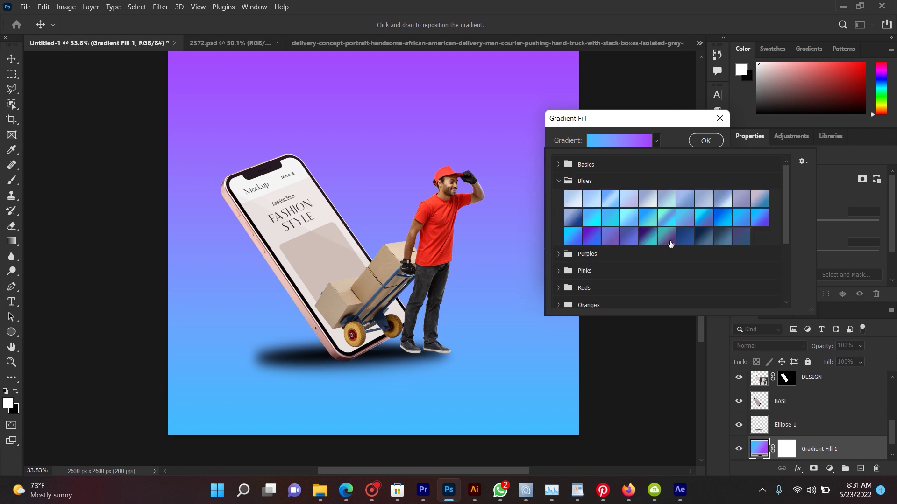
{"action": "left_click", "coordinate": [685, 236]}
{"action": "left_click", "coordinate": [705, 140]}
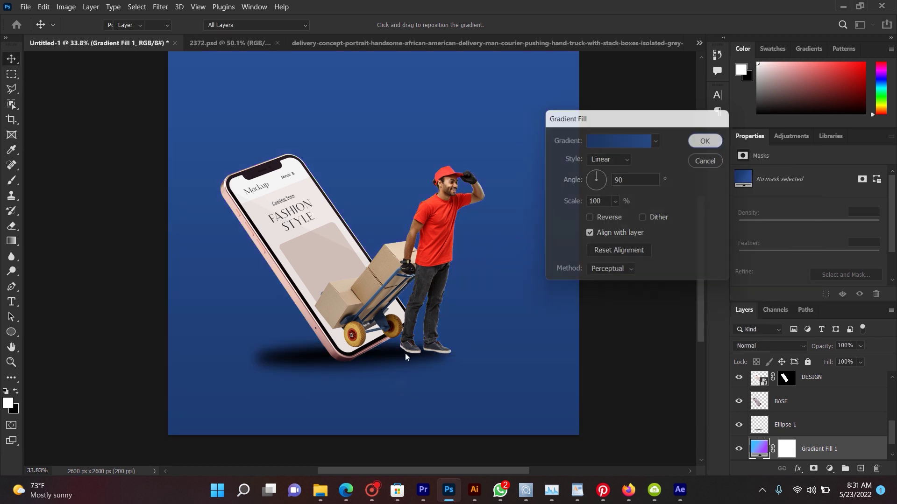
{"action": "key", "text": "Return"}
{"action": "scroll", "coordinate": [405, 352], "scroll_direction": "down", "scroll_amount": 2}
{"action": "left_click", "coordinate": [363, 355]}
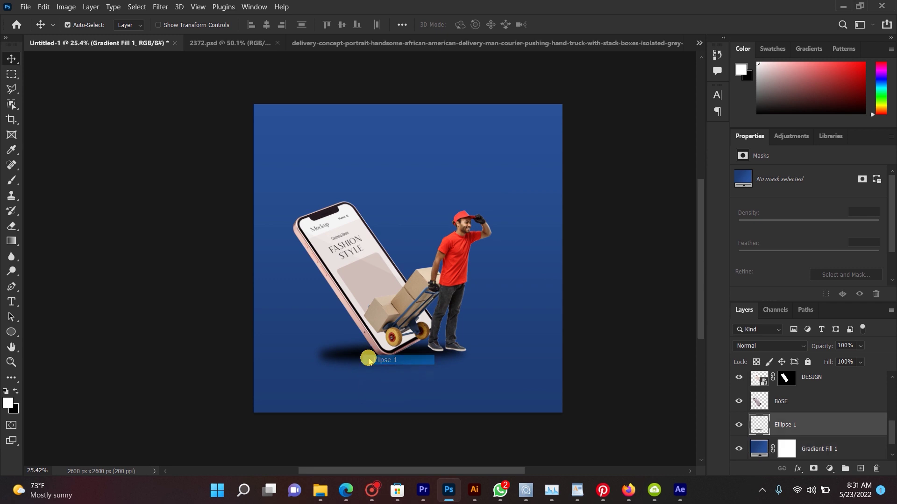
Warp the Ellipse 1 shadow so it follows the base of the phone and courier.
{"action": "key", "text": "ctrl+t"}
{"action": "right_click", "coordinate": [378, 360]}
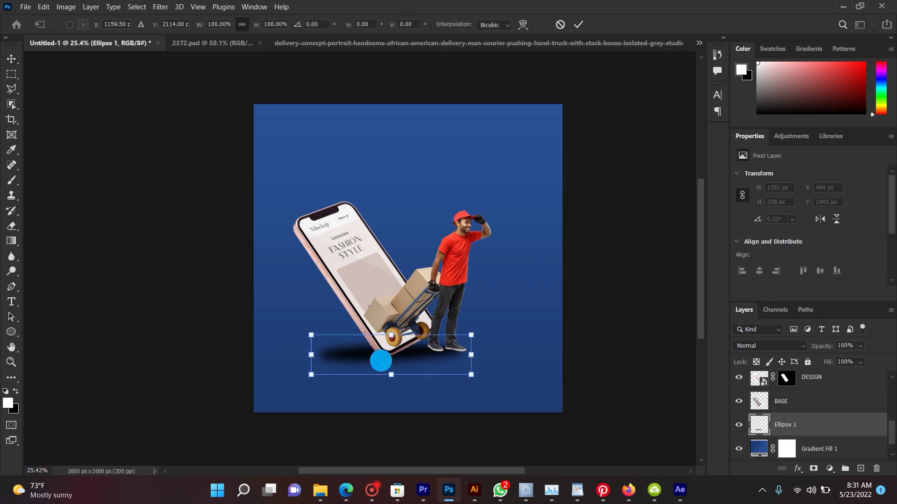
{"action": "left_click", "coordinate": [405, 193]}
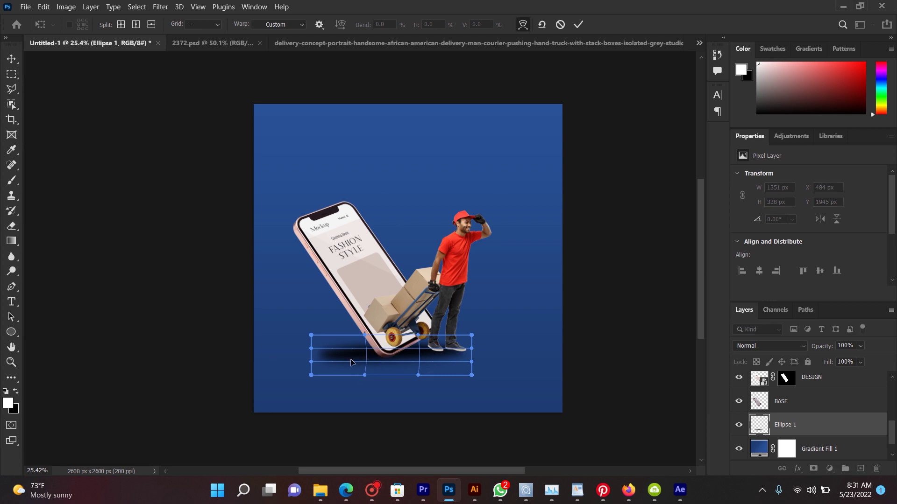
{"action": "left_click_drag", "start_coordinate": [348, 356], "coordinate": [351, 358]}
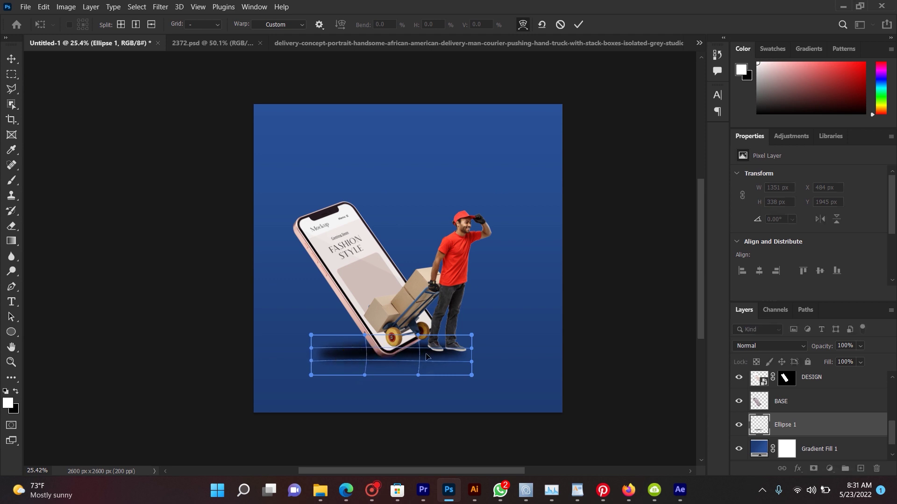
{"action": "left_click_drag", "start_coordinate": [448, 356], "coordinate": [452, 351]}
{"action": "key", "text": "Return"}
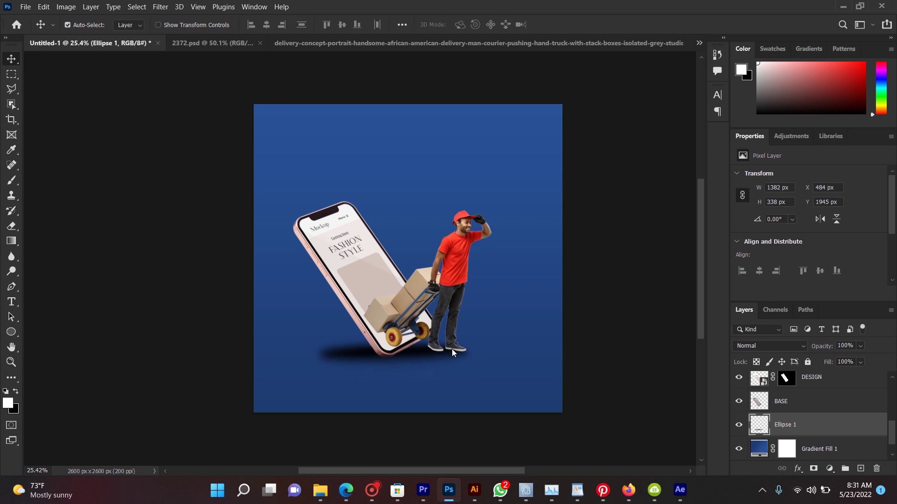
Set the shadow layer's opacity to 78%.
{"action": "left_click_drag", "start_coordinate": [829, 347], "coordinate": [805, 343]}
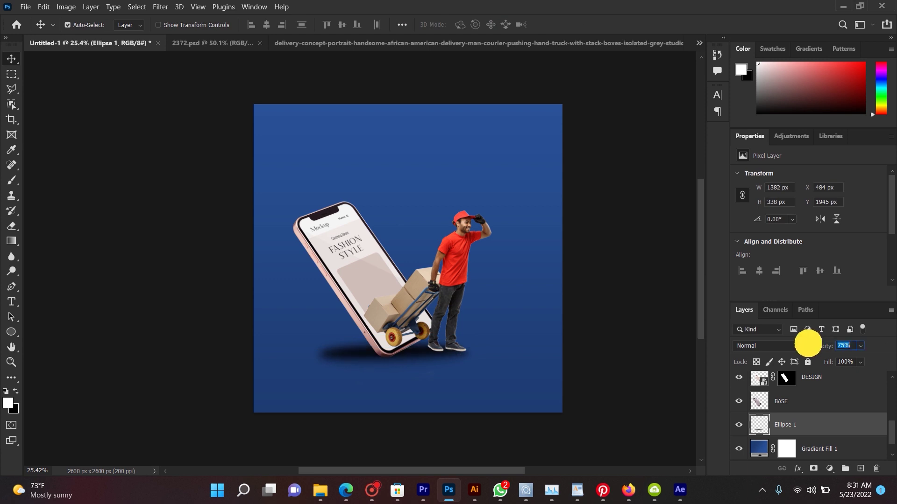
{"action": "left_click_drag", "start_coordinate": [805, 342], "coordinate": [812, 343]}
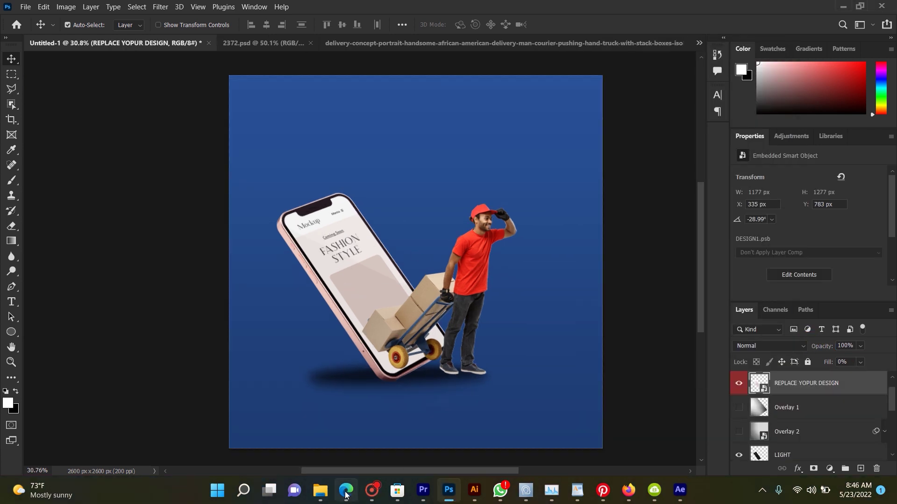
{"action": "left_click", "coordinate": [345, 490]}
Close the Freepik popup, search Google Images for 'ghana city', and preview a city photo.
{"action": "left_click", "coordinate": [623, 337]}
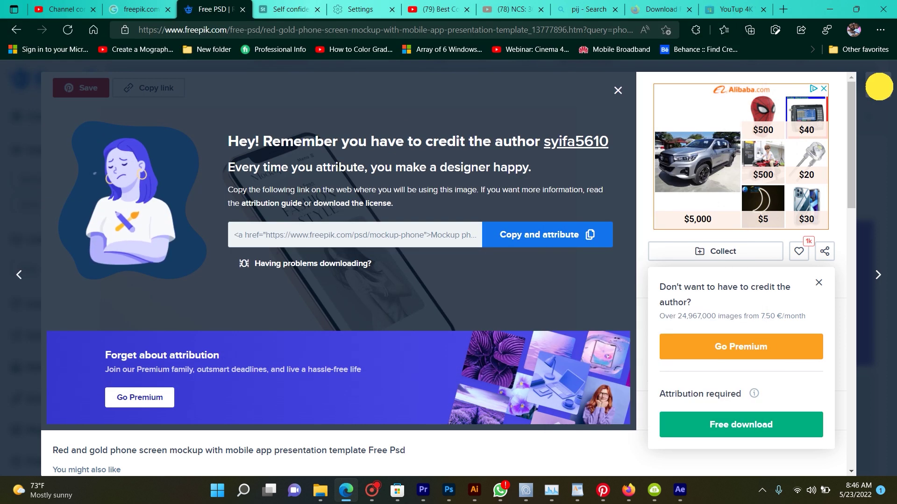
{"action": "key", "text": "Escape"}
{"action": "type", "text": "ghana city"}
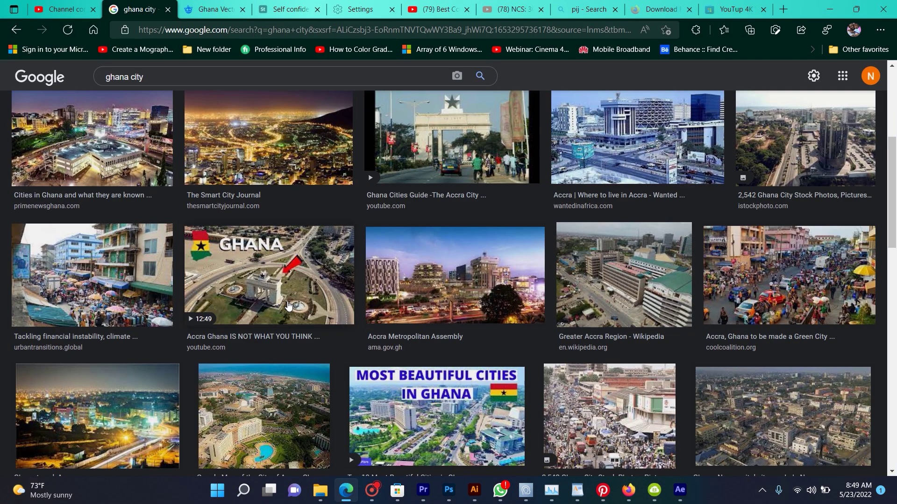
{"action": "scroll", "coordinate": [395, 275], "scroll_direction": "down", "scroll_amount": 5}
{"action": "left_click", "coordinate": [395, 276]}
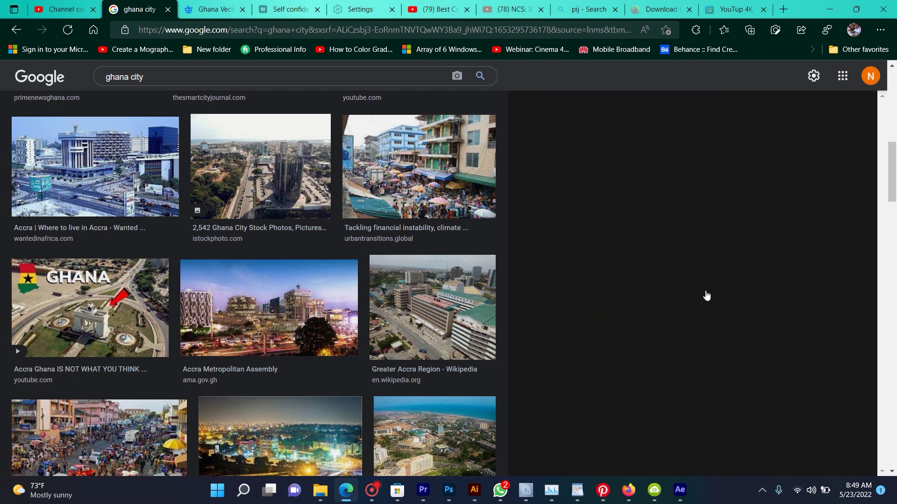
{"action": "scroll", "coordinate": [649, 353], "scroll_direction": "down", "scroll_amount": 5}
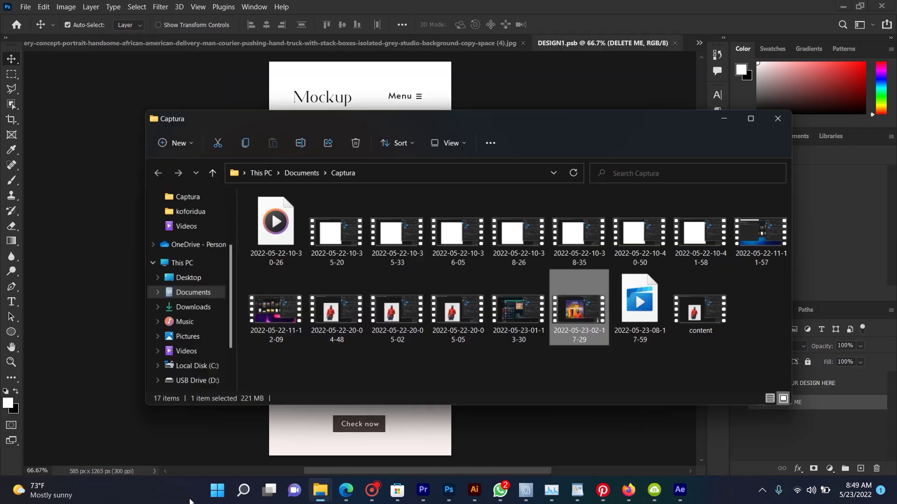
Place the market street photo from the downloads folder into DESIGN1.psb.
{"action": "left_click", "coordinate": [329, 491]}
{"action": "left_click_drag", "start_coordinate": [326, 220], "coordinate": [350, 462]}
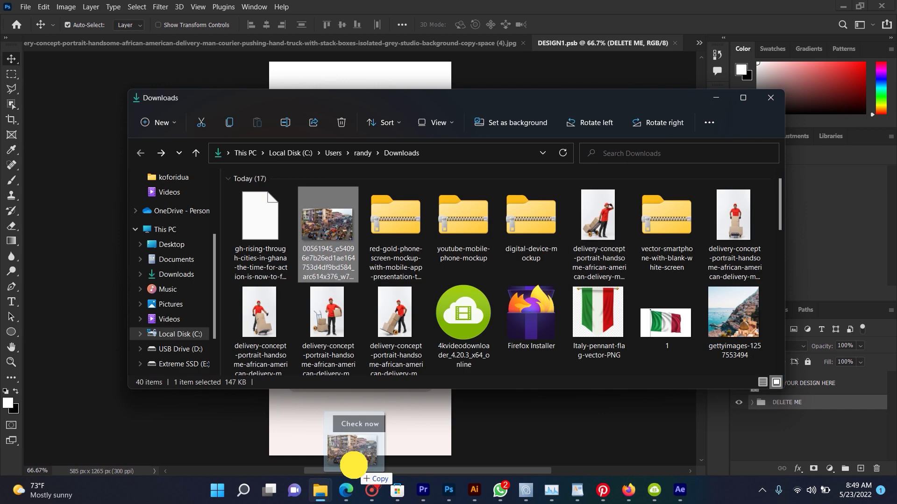
{"action": "key", "text": "ctrl+0"}
{"action": "left_click", "coordinate": [215, 140]}
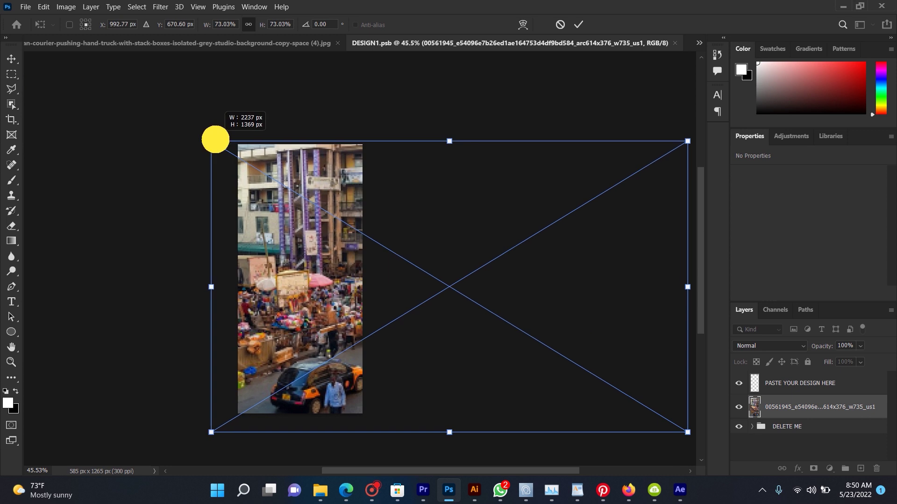
{"action": "key", "text": "Return"}
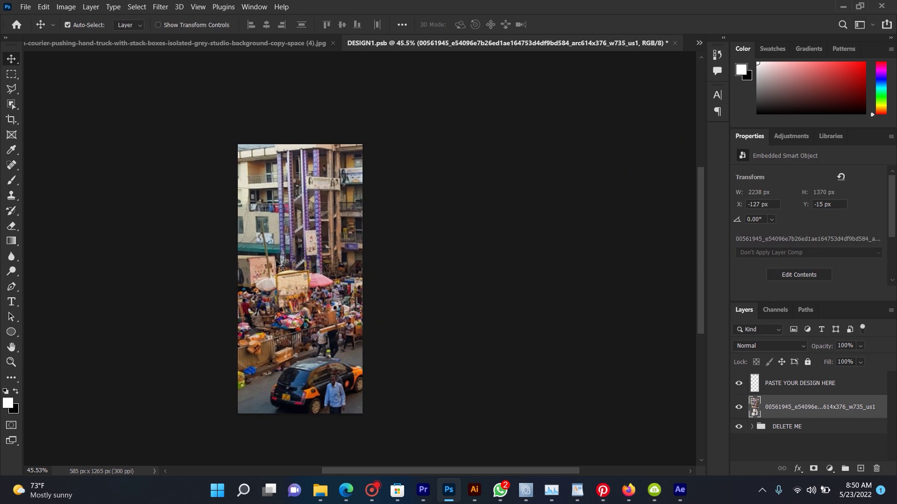
Hide the DELETE ME group, keep the market photo visible, and save DESIGN1.psb.
{"action": "left_click", "coordinate": [780, 385]}
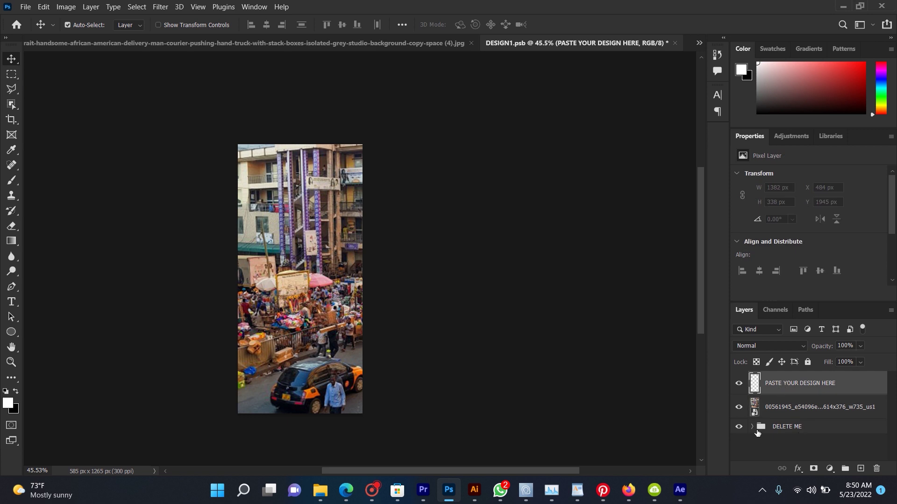
{"action": "left_click", "coordinate": [743, 427]}
{"action": "left_click", "coordinate": [739, 383]}
{"action": "left_click", "coordinate": [738, 407]}
{"action": "left_click", "coordinate": [738, 426]}
{"action": "left_click", "coordinate": [738, 406]}
{"action": "left_click", "coordinate": [738, 383]}
{"action": "key", "text": "ctrl+s"}
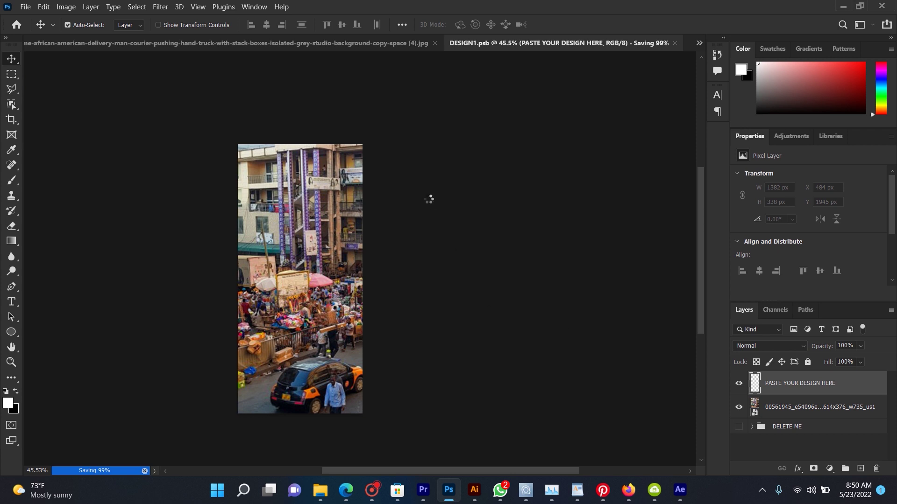
{"action": "left_click", "coordinate": [320, 43]}
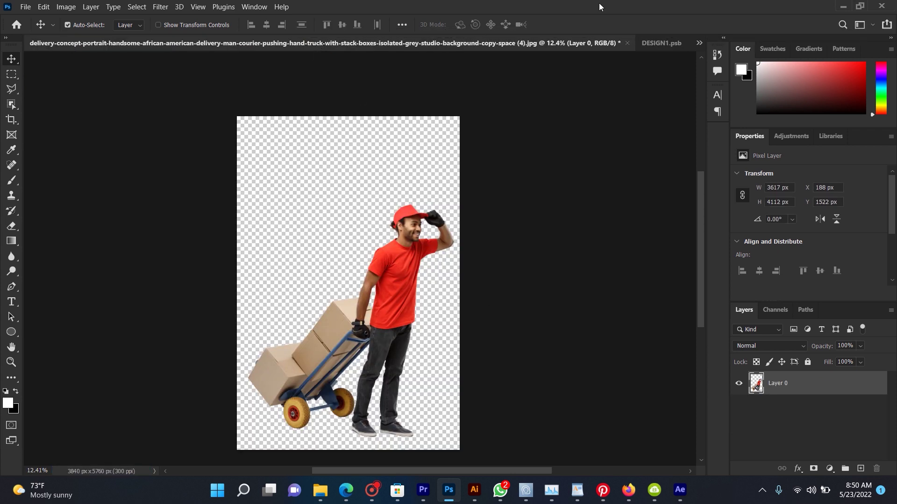
Switch to the Untitled-1 composite from the open-documents list.
{"action": "left_click", "coordinate": [698, 43]}
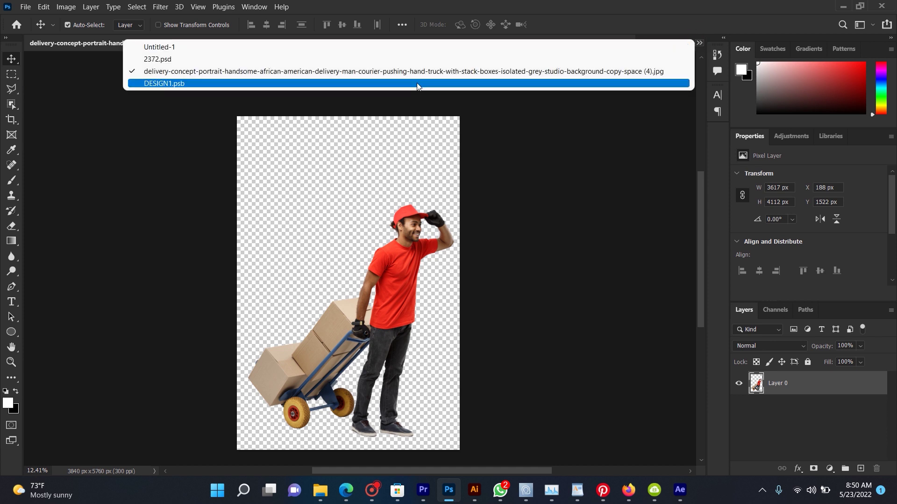
{"action": "left_click", "coordinate": [257, 47]}
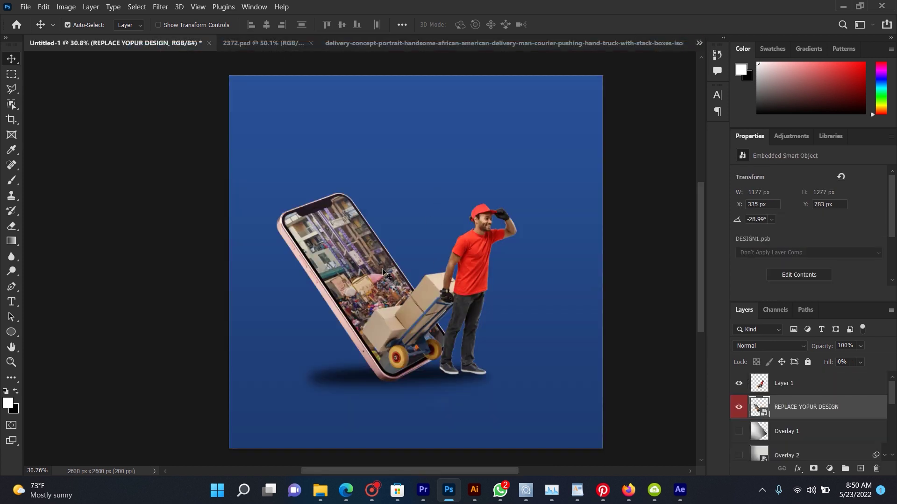
{"action": "scroll", "coordinate": [391, 295], "scroll_direction": "up", "scroll_amount": 1}
{"action": "scroll", "coordinate": [401, 311], "scroll_direction": "down", "scroll_amount": 2}
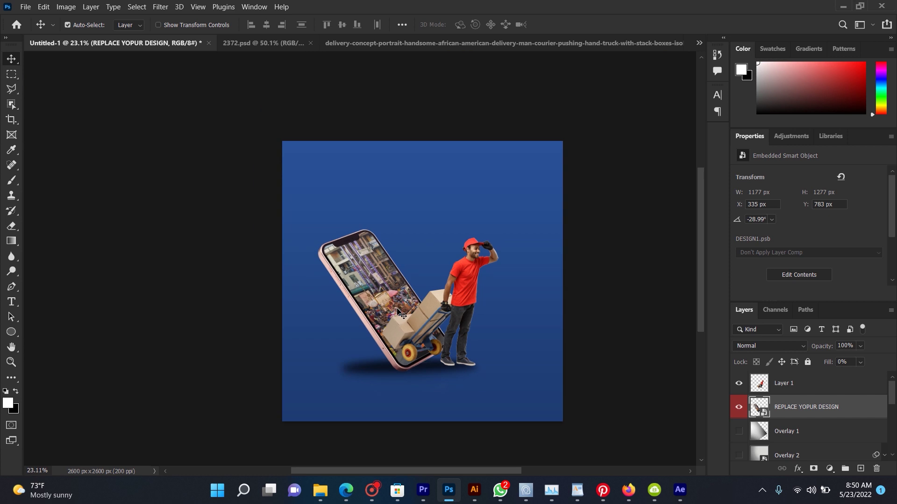
{"action": "scroll", "coordinate": [401, 312], "scroll_direction": "up", "scroll_amount": 1}
{"action": "scroll", "coordinate": [401, 311], "scroll_direction": "up", "scroll_amount": 1}
{"action": "scroll", "coordinate": [404, 311], "scroll_direction": "up", "scroll_amount": 1}
{"action": "scroll", "coordinate": [406, 309], "scroll_direction": "up", "scroll_amount": 1}
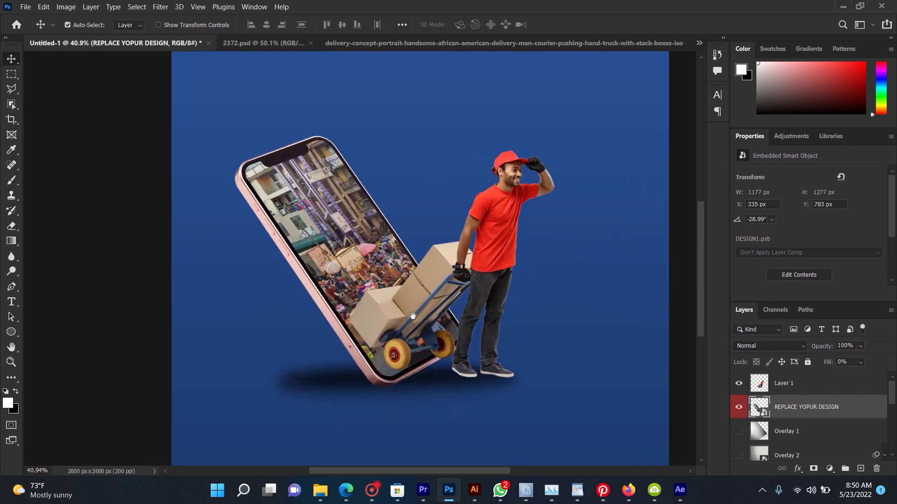
Zoom and pan around the composite to inspect the phone screen's market photo and the courier.
{"action": "left_click_drag", "start_coordinate": [406, 309], "coordinate": [402, 309]}
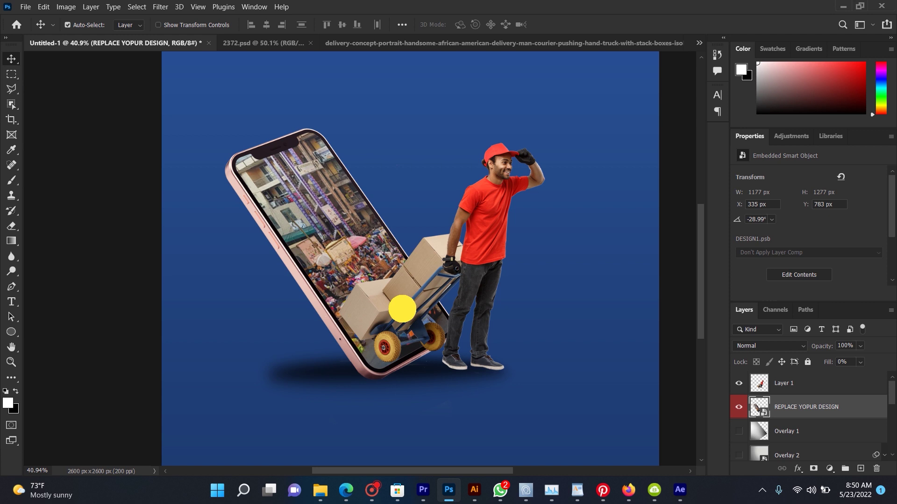
{"action": "scroll", "coordinate": [402, 310], "scroll_direction": "down", "scroll_amount": 4}
{"action": "scroll", "coordinate": [374, 323], "scroll_direction": "down", "scroll_amount": 2}
{"action": "scroll", "coordinate": [373, 322], "scroll_direction": "up", "scroll_amount": 3}
{"action": "scroll", "coordinate": [400, 314], "scroll_direction": "up", "scroll_amount": 1}
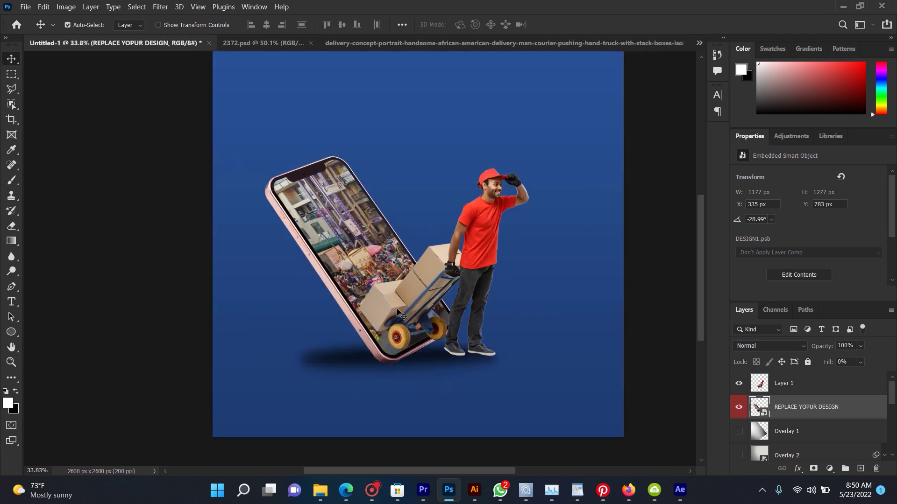
{"action": "scroll", "coordinate": [400, 314], "scroll_direction": "down", "scroll_amount": 1}
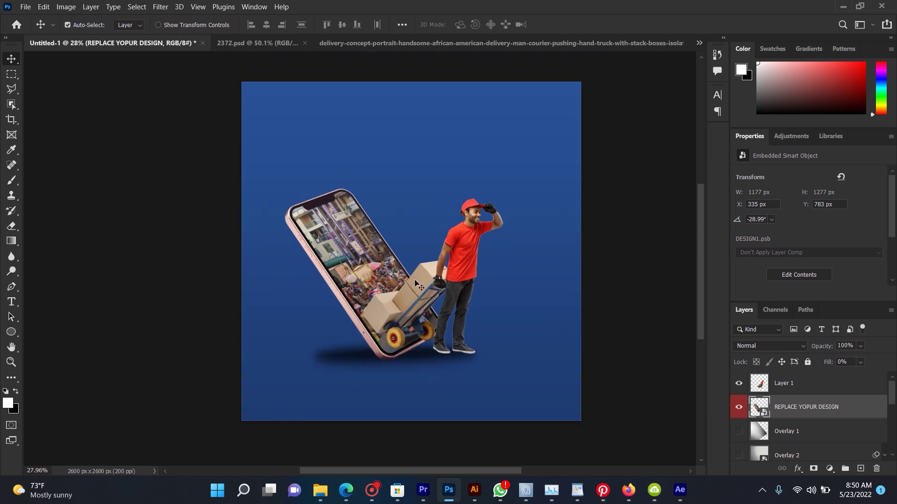
{"action": "scroll", "coordinate": [444, 295], "scroll_direction": "up", "scroll_amount": 1}
{"action": "scroll", "coordinate": [477, 276], "scroll_direction": "up", "scroll_amount": 1}
{"action": "left_click_drag", "start_coordinate": [477, 276], "coordinate": [395, 258]}
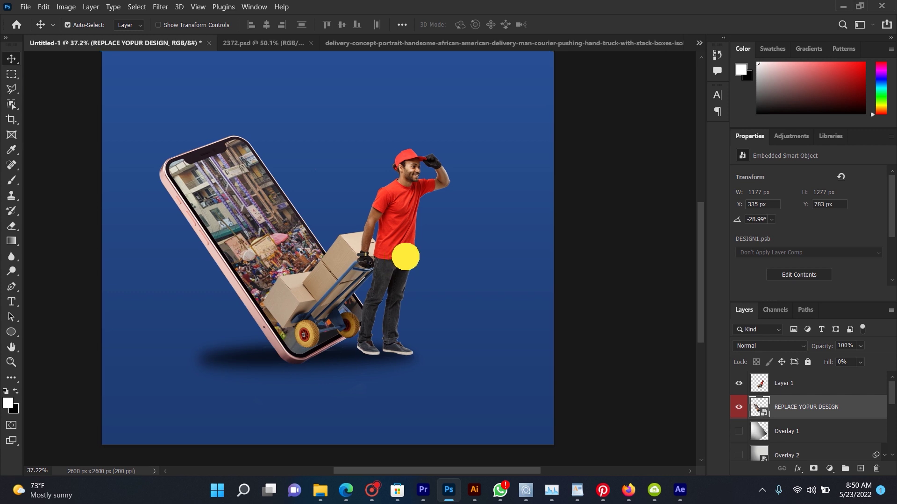
{"action": "left_click_drag", "start_coordinate": [394, 258], "coordinate": [426, 255]}
{"action": "scroll", "coordinate": [427, 256], "scroll_direction": "down", "scroll_amount": 1}
{"action": "scroll", "coordinate": [337, 268], "scroll_direction": "down", "scroll_amount": 1}
Widen the Ellipse 1 shadow leftward to about 1691 × 338 px.
{"action": "right_click", "coordinate": [318, 310]}
{"action": "left_click", "coordinate": [326, 317]}
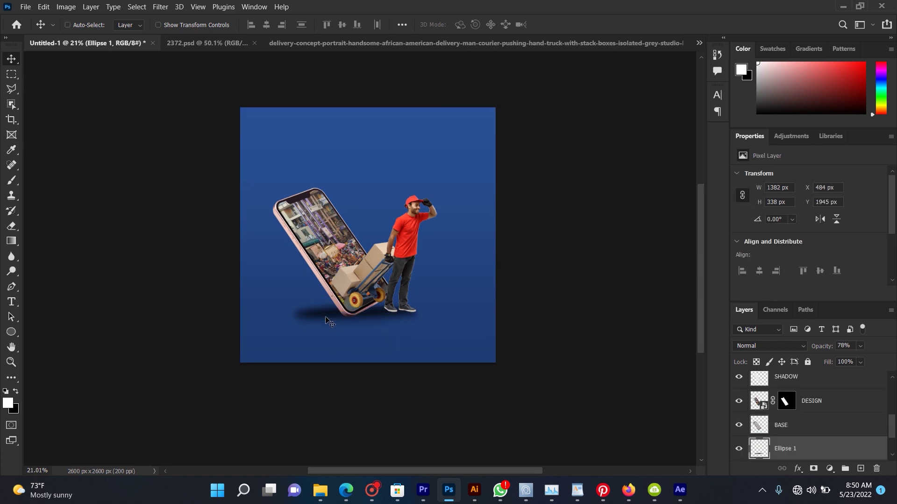
{"action": "key", "text": "ctrl+t"}
{"action": "left_click_drag", "start_coordinate": [287, 314], "coordinate": [262, 312]}
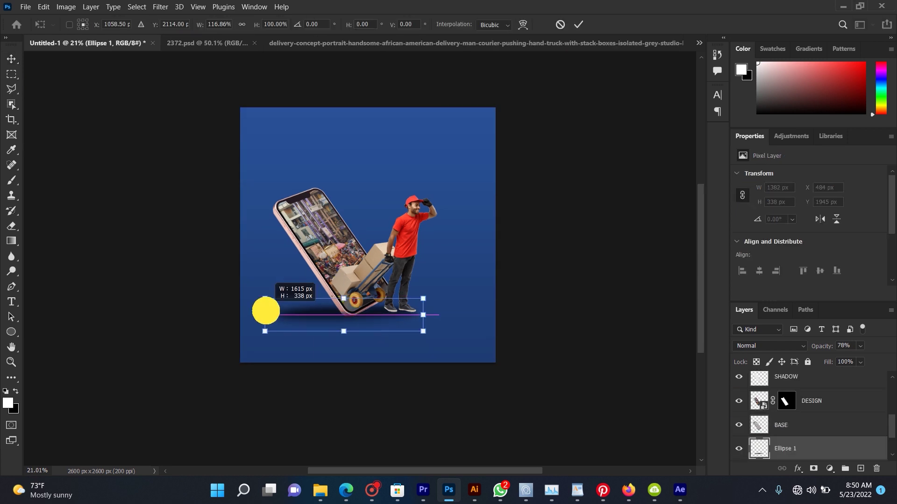
{"action": "key", "text": "Return"}
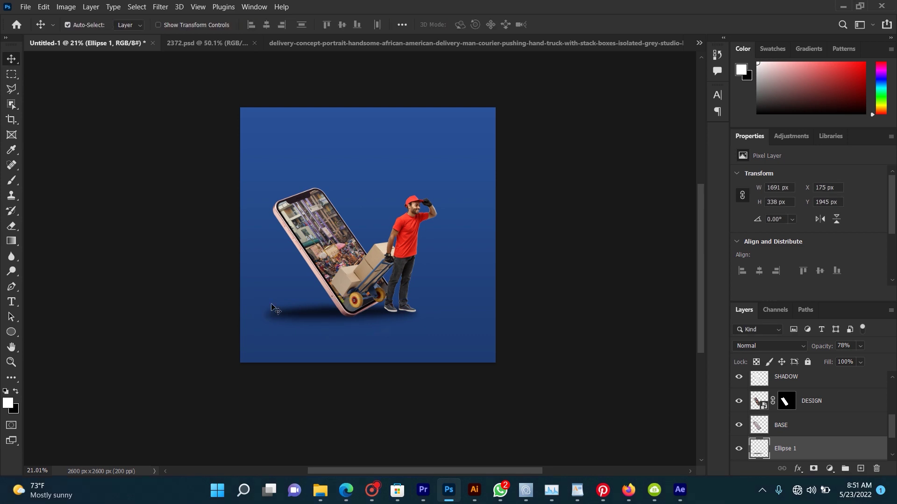
{"action": "scroll", "coordinate": [326, 265], "scroll_direction": "up", "scroll_amount": 2}
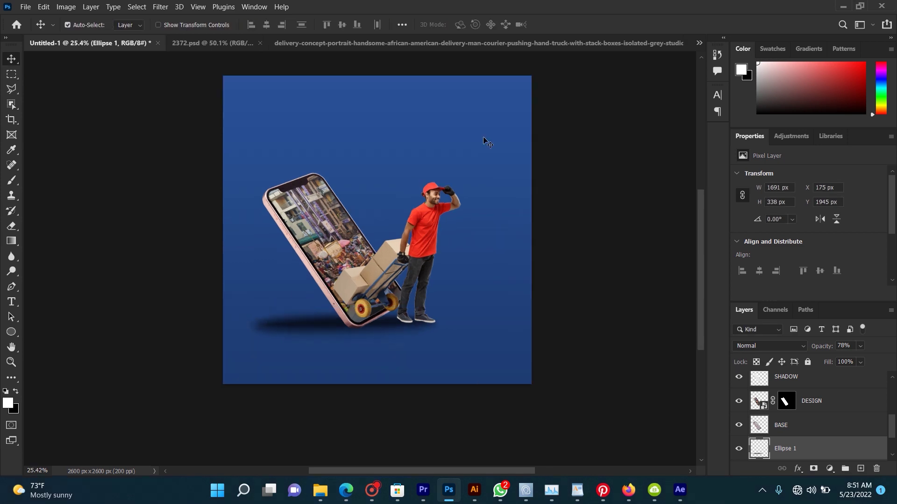
Compare with the original 2372.psd mockup, then return to Untitled-1 and reframe the view.
{"action": "left_click", "coordinate": [224, 41]}
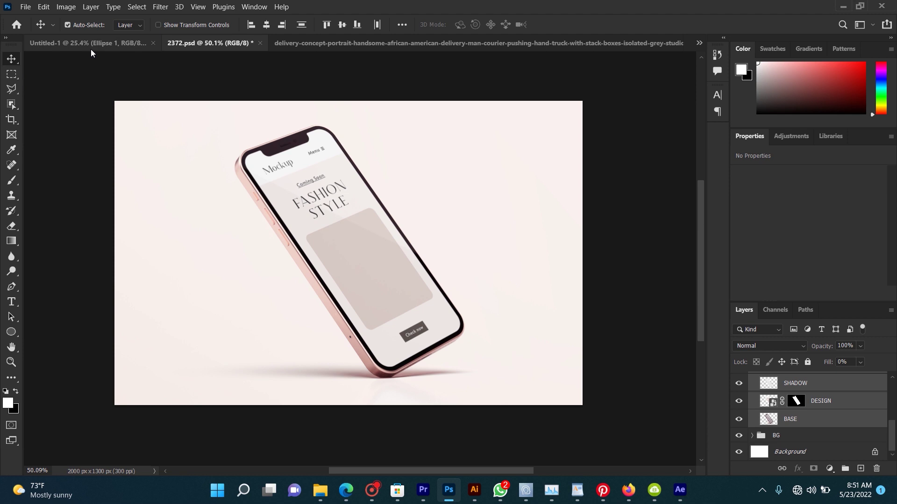
{"action": "left_click", "coordinate": [91, 44]}
{"action": "left_click_drag", "start_coordinate": [574, 227], "coordinate": [626, 214]}
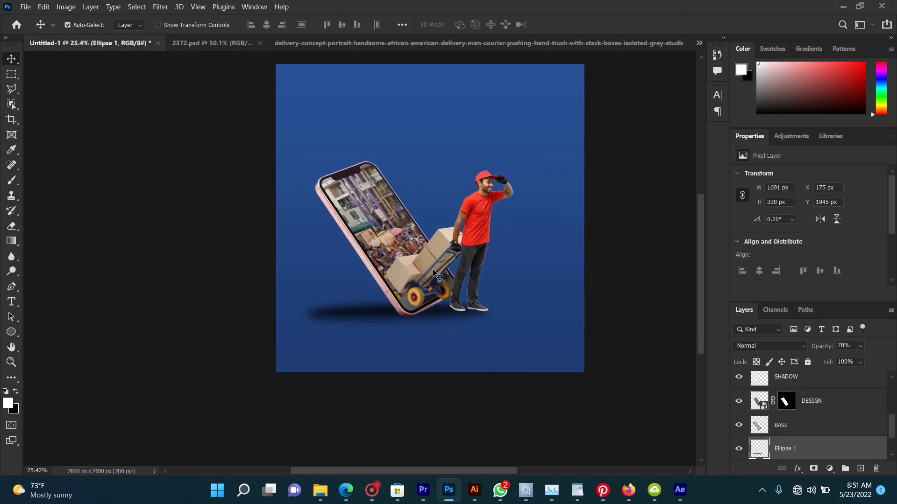
{"action": "scroll", "coordinate": [438, 274], "scroll_direction": "up", "scroll_amount": 1}
{"action": "left_click_drag", "start_coordinate": [547, 237], "coordinate": [456, 258]}
{"action": "scroll", "coordinate": [456, 258], "scroll_direction": "down", "scroll_amount": 2}
{"action": "scroll", "coordinate": [330, 244], "scroll_direction": "up", "scroll_amount": 1}
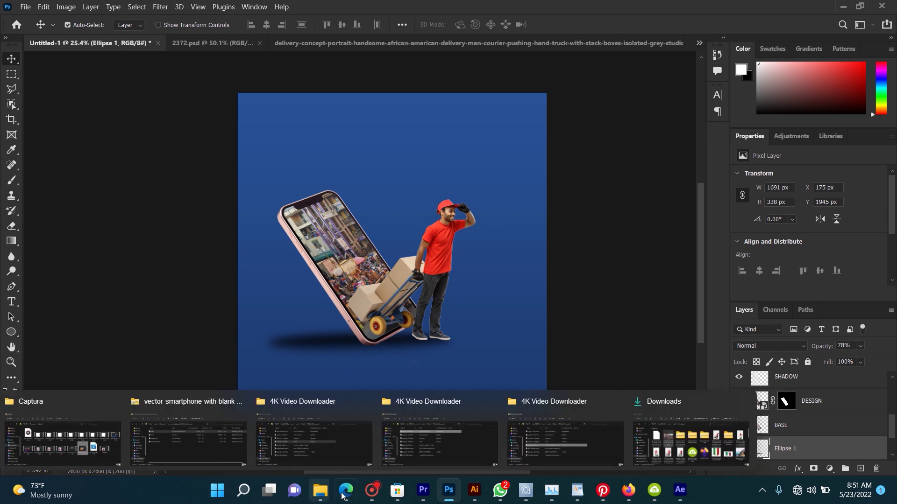
In Edge, run a Google Images search for 'road'.
{"action": "left_click", "coordinate": [337, 451]}
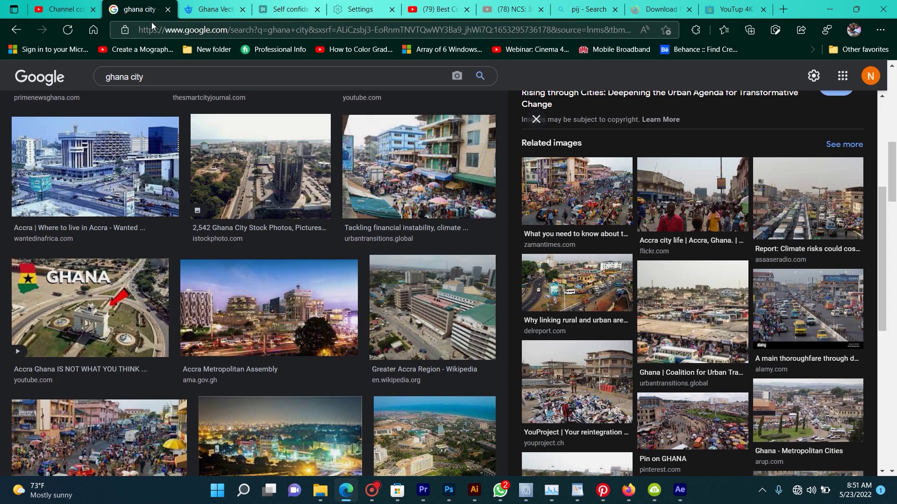
{"action": "triple_click", "coordinate": [95, 72]}
{"action": "type", "text": "roa"}
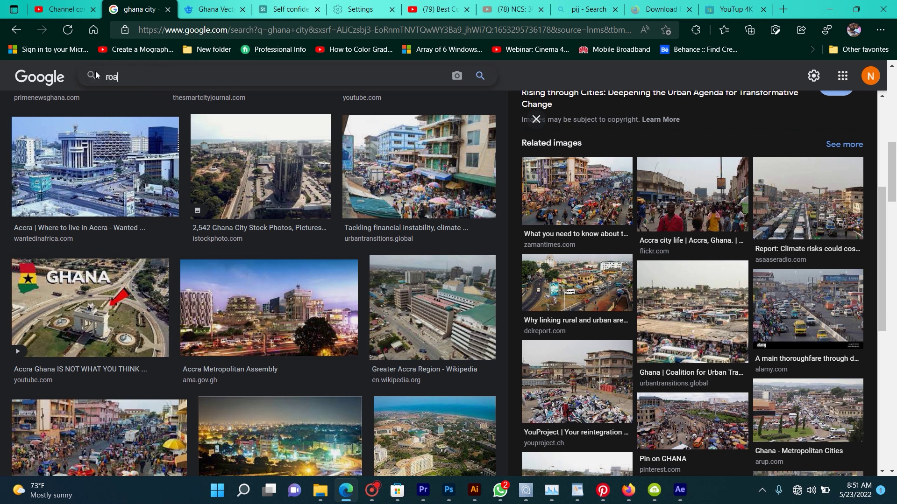
{"action": "type", "text": "d"}
{"action": "key", "text": "Return"}
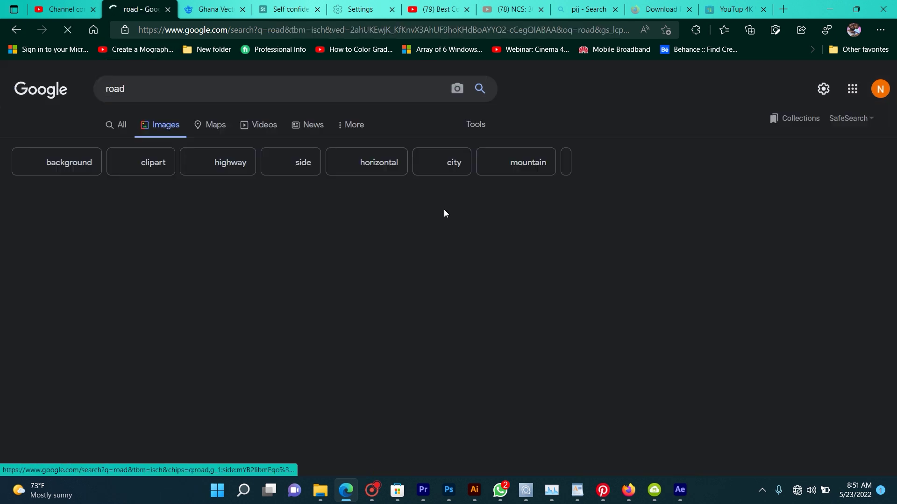
Browse the road image results and preview an empty city street image.
{"action": "scroll", "coordinate": [262, 277], "scroll_direction": "down", "scroll_amount": 5}
{"action": "scroll", "coordinate": [280, 290], "scroll_direction": "down", "scroll_amount": 5}
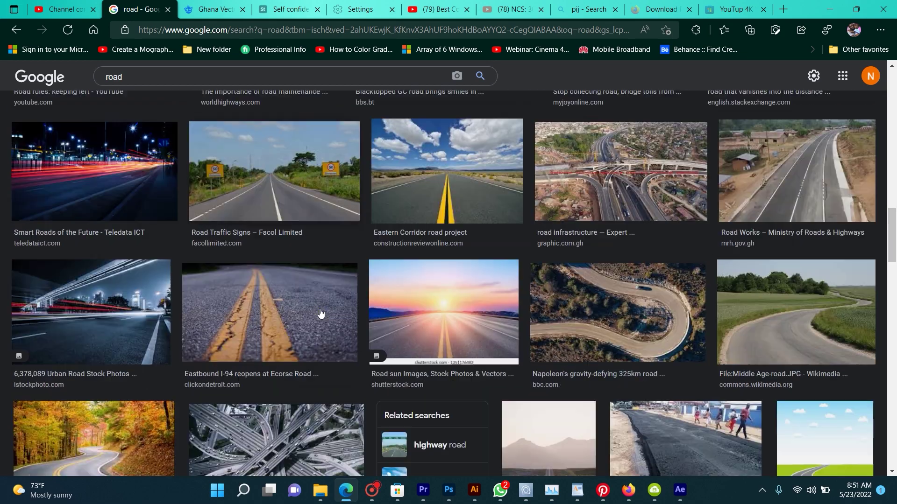
{"action": "scroll", "coordinate": [298, 299], "scroll_direction": "down", "scroll_amount": 5}
{"action": "scroll", "coordinate": [320, 313], "scroll_direction": "down", "scroll_amount": 5}
{"action": "scroll", "coordinate": [320, 313], "scroll_direction": "up", "scroll_amount": 10}
{"action": "scroll", "coordinate": [304, 280], "scroll_direction": "up", "scroll_amount": 10}
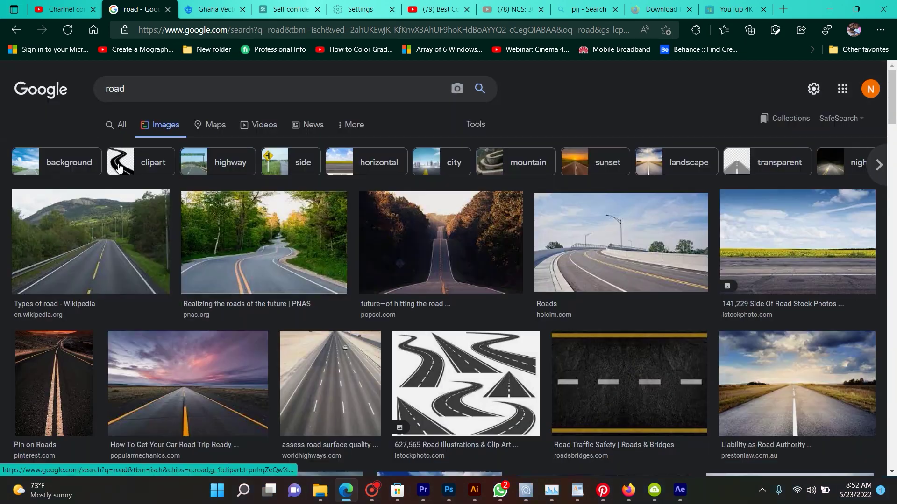
{"action": "scroll", "coordinate": [286, 206], "scroll_direction": "down", "scroll_amount": 3}
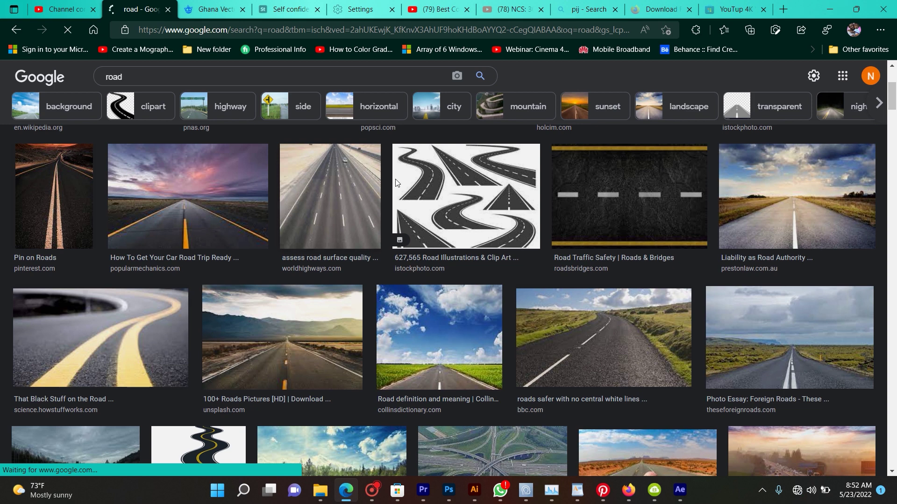
{"action": "scroll", "coordinate": [396, 182], "scroll_direction": "down", "scroll_amount": 5}
{"action": "scroll", "coordinate": [387, 196], "scroll_direction": "down", "scroll_amount": 5}
{"action": "scroll", "coordinate": [379, 210], "scroll_direction": "down", "scroll_amount": 3}
{"action": "left_click", "coordinate": [380, 217]}
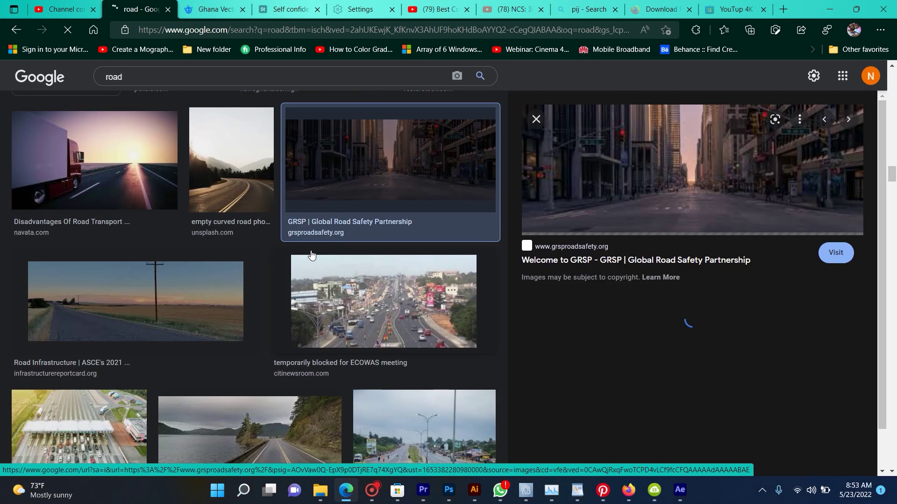
{"action": "scroll", "coordinate": [312, 255], "scroll_direction": "down", "scroll_amount": 5}
{"action": "scroll", "coordinate": [312, 255], "scroll_direction": "down", "scroll_amount": 5}
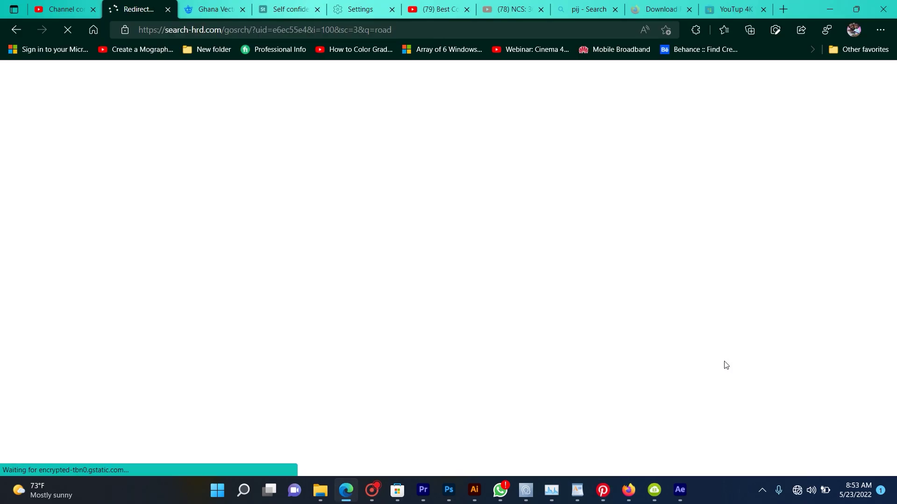
Preview the Unsplash photo of a cleared road near buildings.
{"action": "left_click", "coordinate": [159, 125]}
{"action": "scroll", "coordinate": [414, 321], "scroll_direction": "down", "scroll_amount": 6}
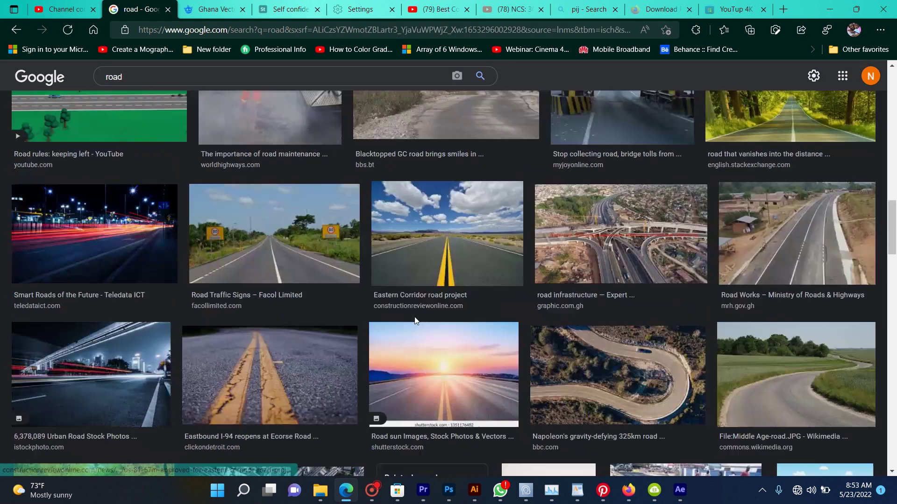
{"action": "scroll", "coordinate": [691, 280], "scroll_direction": "down", "scroll_amount": 5}
{"action": "left_click", "coordinate": [808, 173]}
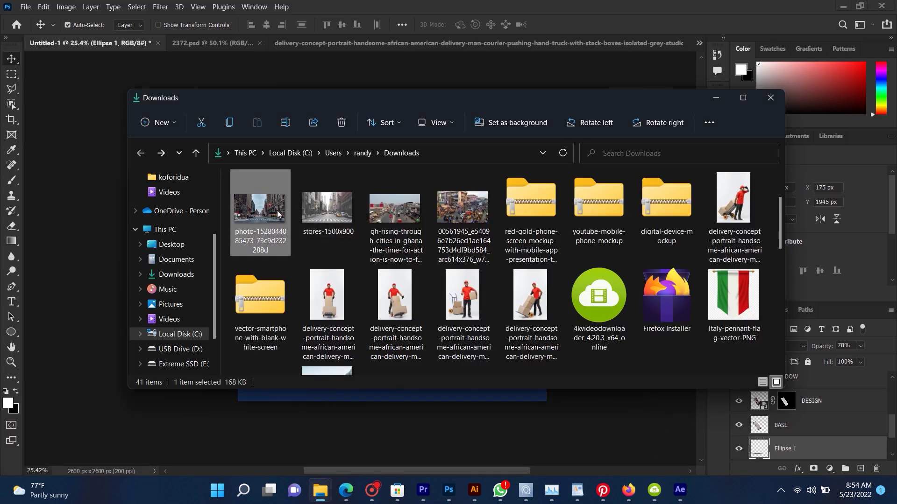
Place the downloaded street photo into the composite, positioned lower on the canvas.
{"action": "left_click_drag", "start_coordinate": [278, 214], "coordinate": [381, 424]}
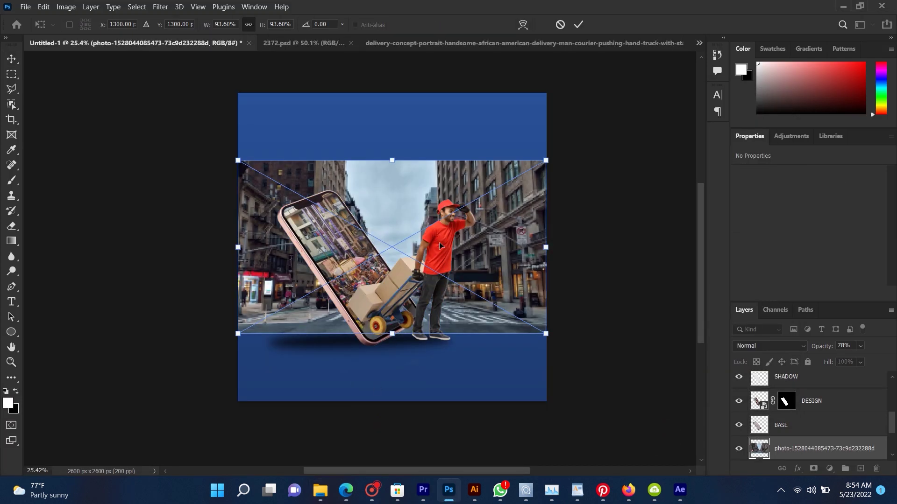
{"action": "left_click_drag", "start_coordinate": [496, 231], "coordinate": [492, 248]}
{"action": "key", "text": "Return"}
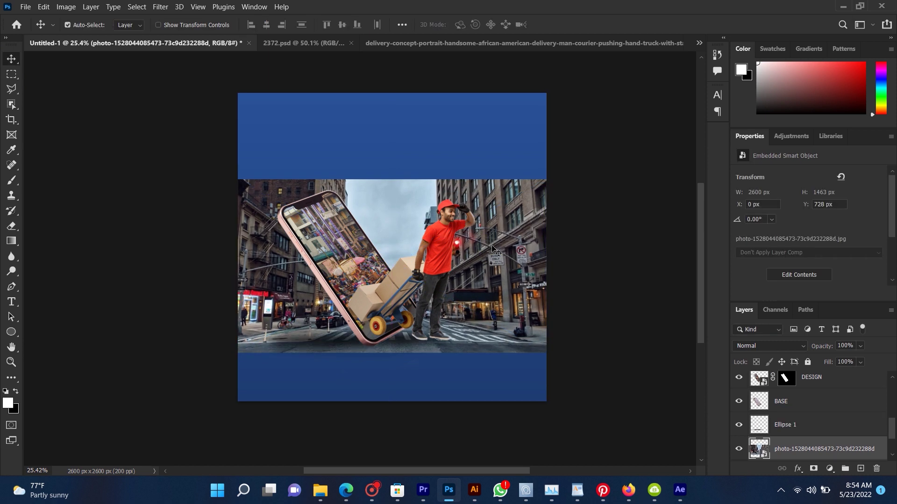
{"action": "scroll", "coordinate": [780, 382], "scroll_direction": "down", "scroll_amount": 1}
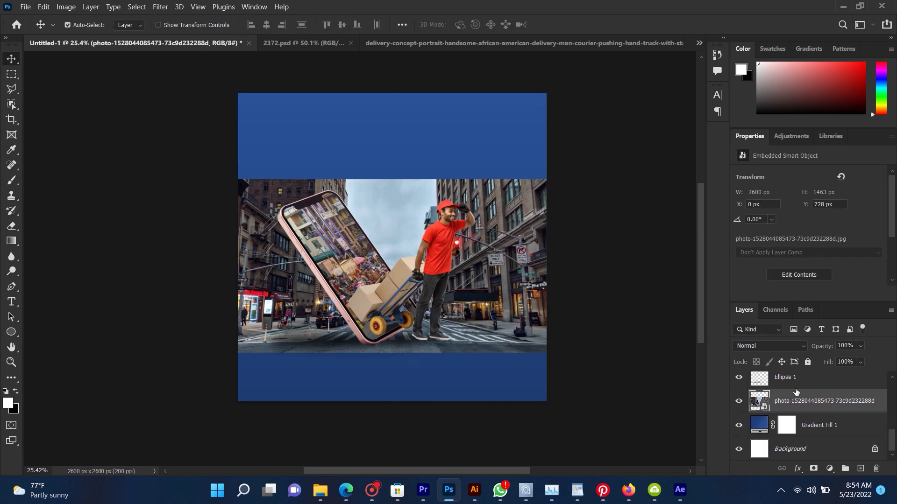
{"action": "scroll", "coordinate": [508, 217], "scroll_direction": "up", "scroll_amount": 1, "text": "alt"}
Enlarge the street photo layer to 3364 × 1893 px to fill the canvas width.
{"action": "right_click", "coordinate": [506, 188]}
{"action": "left_click", "coordinate": [515, 193]}
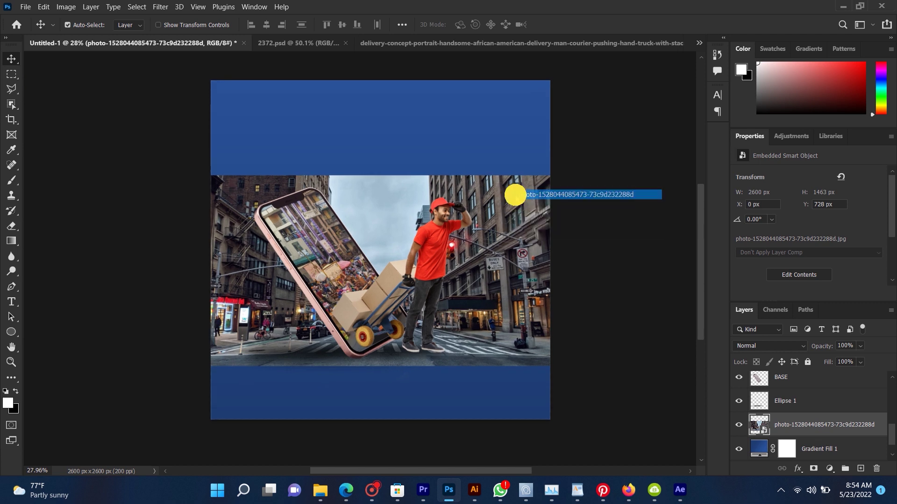
{"action": "key", "text": "ctrl+t"}
{"action": "left_click_drag", "start_coordinate": [551, 174], "coordinate": [612, 106]}
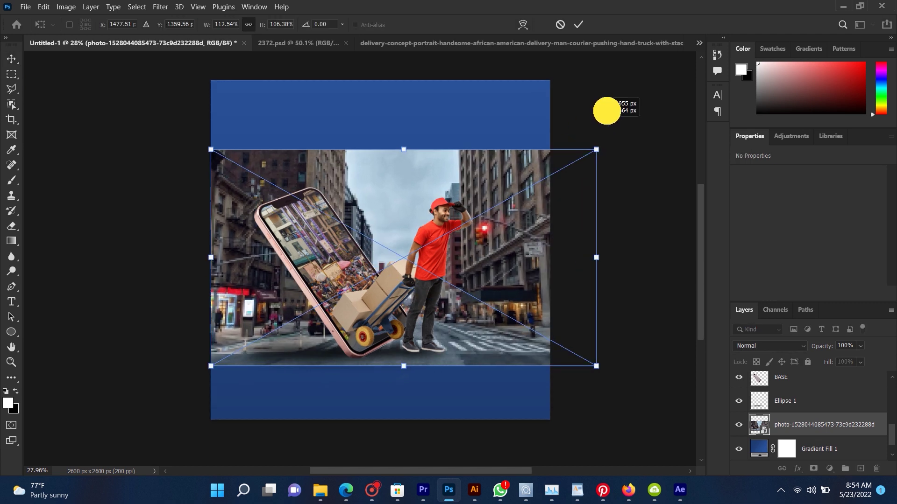
{"action": "left_click_drag", "start_coordinate": [211, 132], "coordinate": [191, 118]}
{"action": "key", "text": "Return"}
{"action": "left_click", "coordinate": [391, 159]}
{"action": "right_click", "coordinate": [378, 193]}
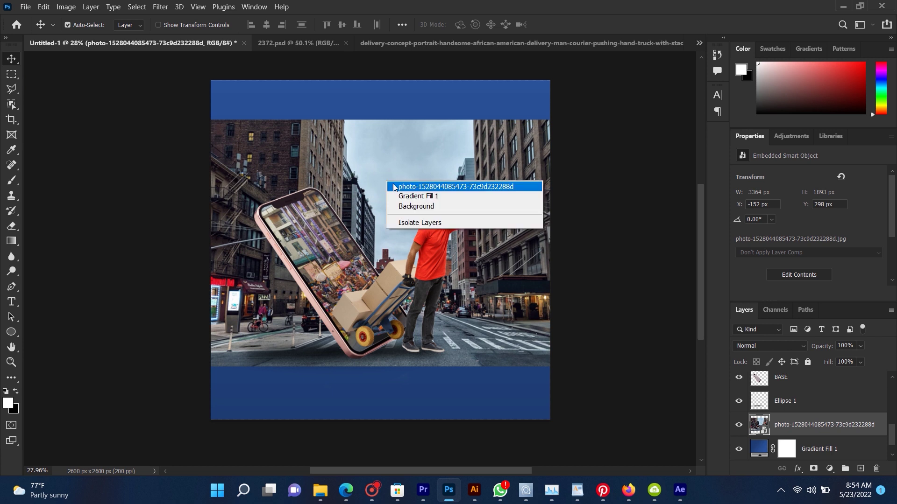
{"action": "left_click", "coordinate": [12, 226]}
Rasterize the street photo for erasing, then try fading its bottom edge and undo it.
{"action": "left_click", "coordinate": [47, 225]}
{"action": "left_click", "coordinate": [259, 250]}
{"action": "left_click", "coordinate": [439, 201]}
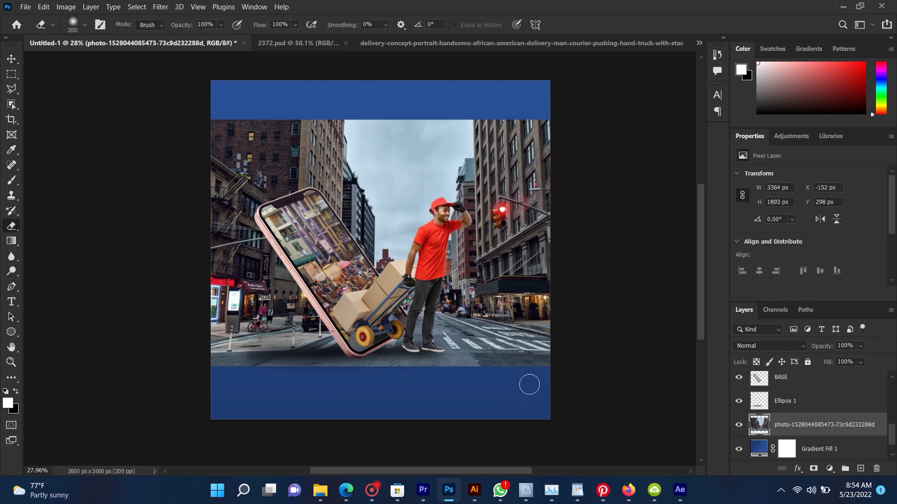
{"action": "key", "text": "bracketleft"}
{"action": "left_click_drag", "start_coordinate": [545, 389], "coordinate": [376, 374]}
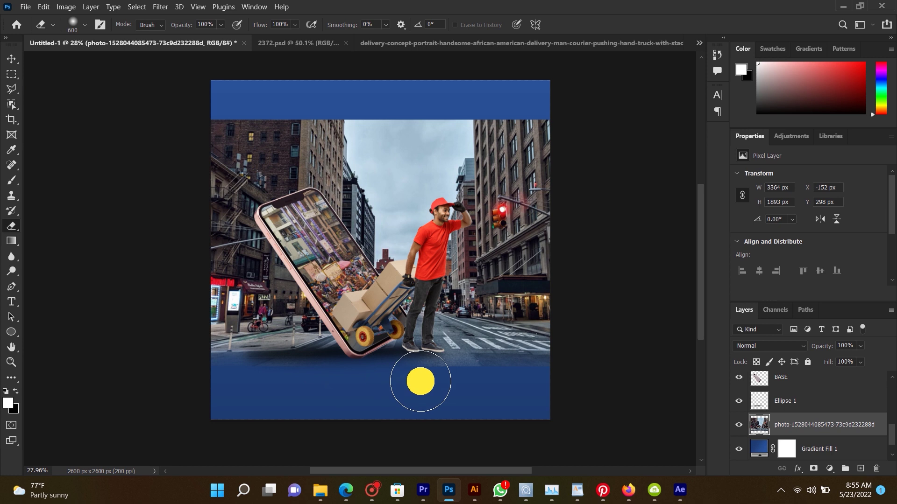
{"action": "left_click_drag", "start_coordinate": [377, 374], "coordinate": [380, 377]}
{"action": "left_click", "coordinate": [290, 390]}
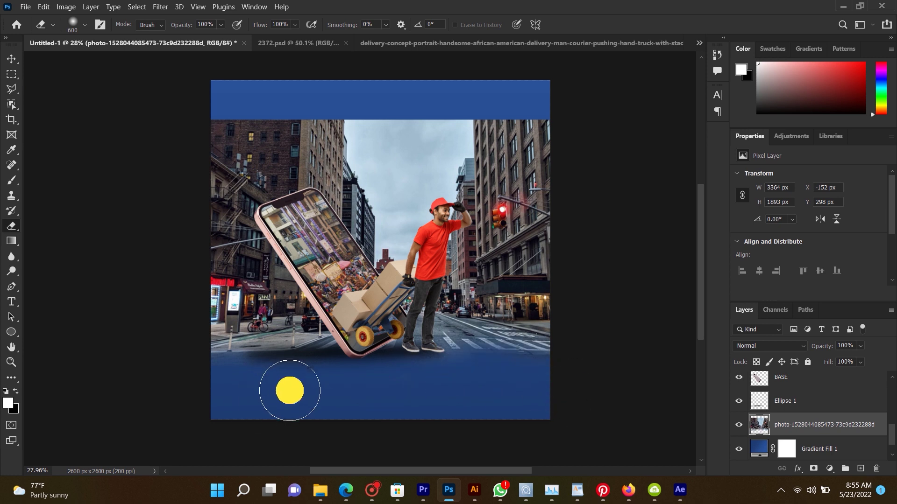
{"action": "key", "text": "ctrl+z"}
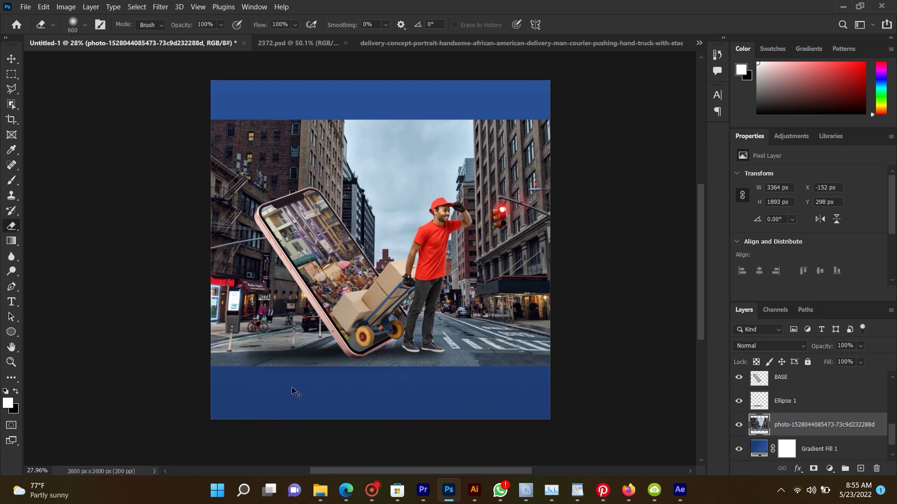
{"action": "left_click_drag", "start_coordinate": [531, 400], "coordinate": [344, 394]}
Softly fade the photo's top edge into the blue background with a larger eraser brush.
{"action": "left_click", "coordinate": [12, 59]}
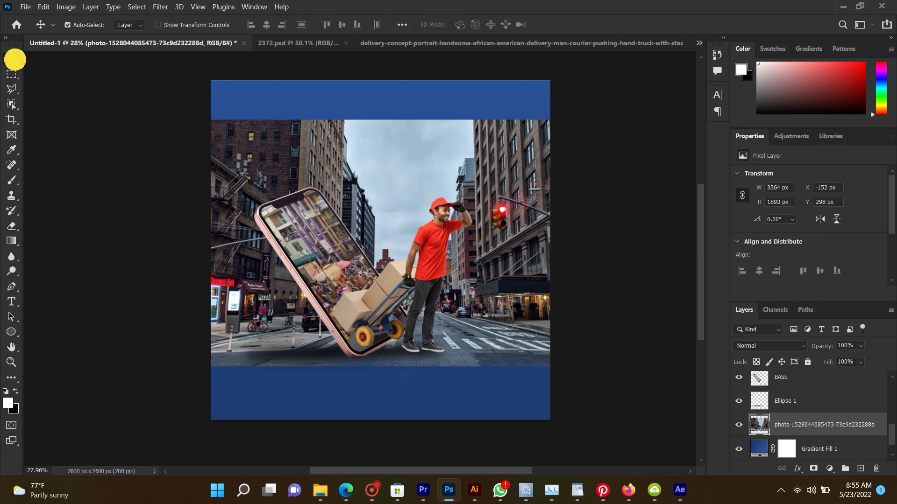
{"action": "scroll", "coordinate": [388, 353], "scroll_direction": "up", "scroll_amount": 3}
{"action": "scroll", "coordinate": [443, 362], "scroll_direction": "down", "scroll_amount": 3}
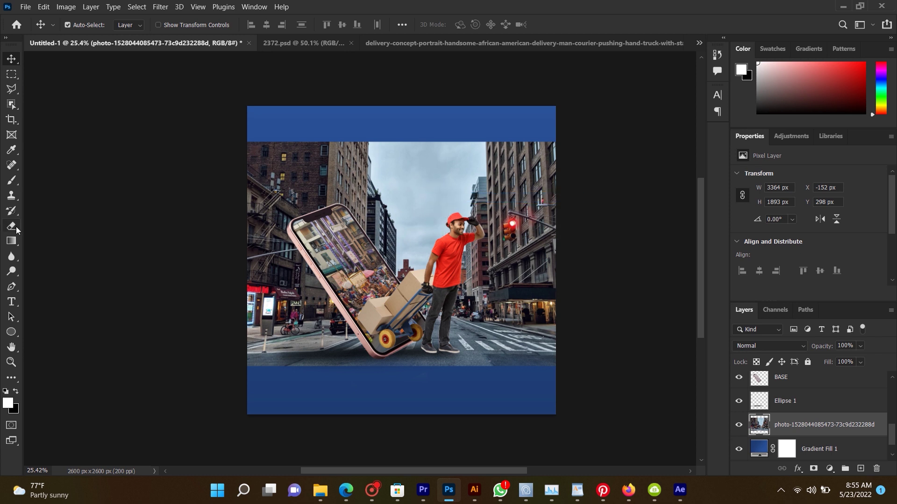
{"action": "left_click", "coordinate": [11, 226]}
{"action": "key", "text": "bracketright"}
{"action": "mouse_move", "coordinate": [310, 114]}
{"action": "left_mouse_down"}
{"action": "mouse_move", "coordinate": [554, 106]}
{"action": "mouse_move", "coordinate": [382, 106]}
{"action": "mouse_move", "coordinate": [472, 106]}
{"action": "mouse_move", "coordinate": [353, 116]}
{"action": "left_mouse_up"}
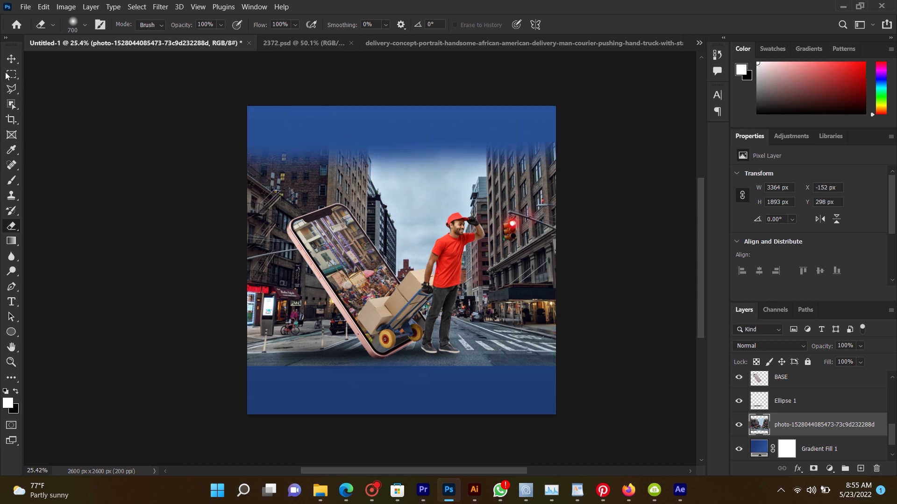
{"action": "key", "text": "v"}
{"action": "left_click", "coordinate": [401, 180]}
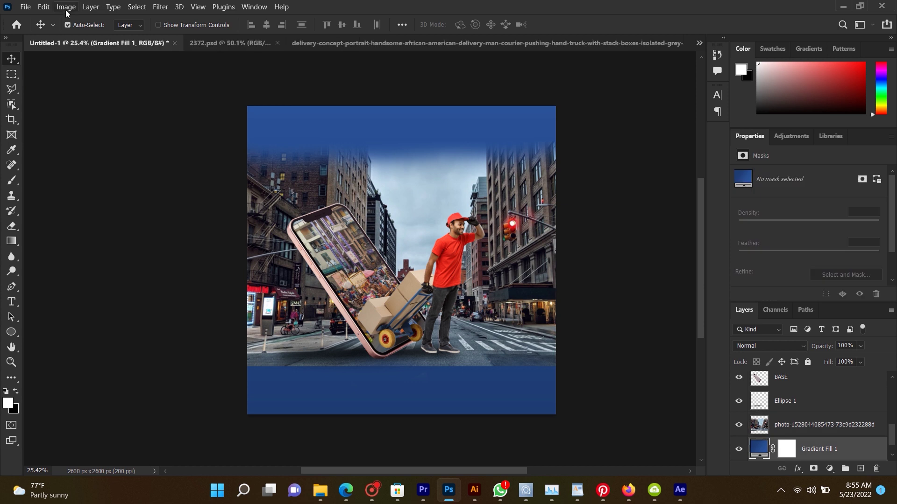
Rasterize the Gradient Fill 1 layer and bring up Edit > Sky Replacement.
{"action": "left_click", "coordinate": [44, 7]}
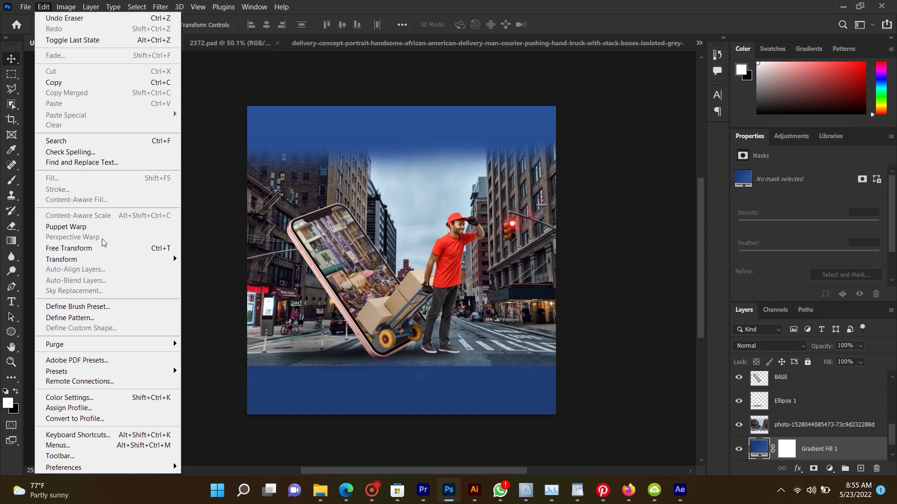
{"action": "right_click", "coordinate": [852, 447]}
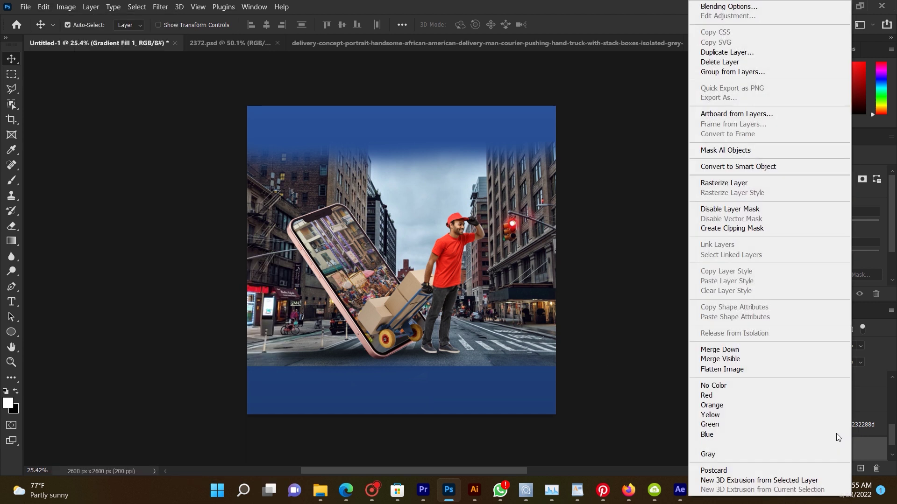
{"action": "left_click", "coordinate": [738, 182]}
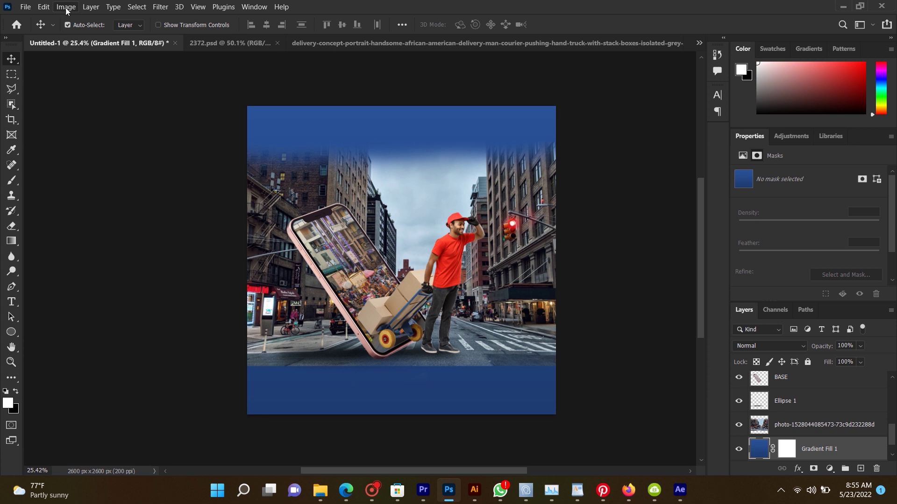
{"action": "left_click", "coordinate": [42, 8]}
{"action": "left_click", "coordinate": [54, 290]}
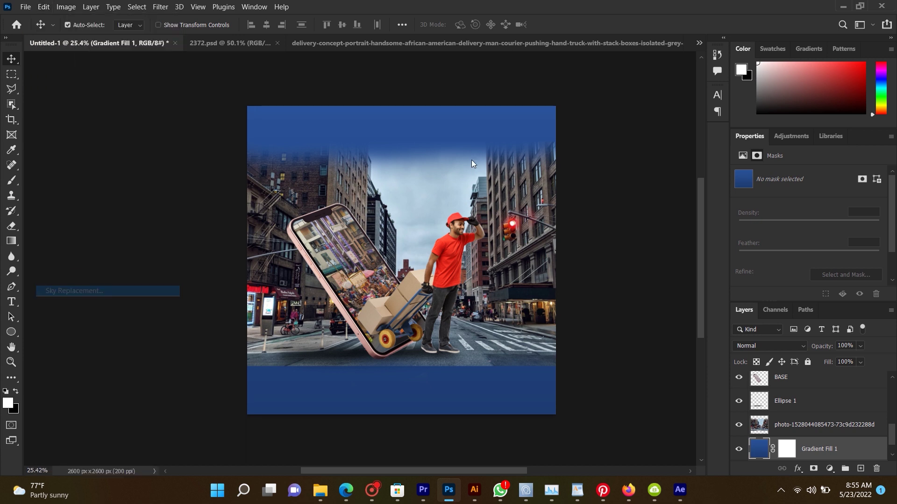
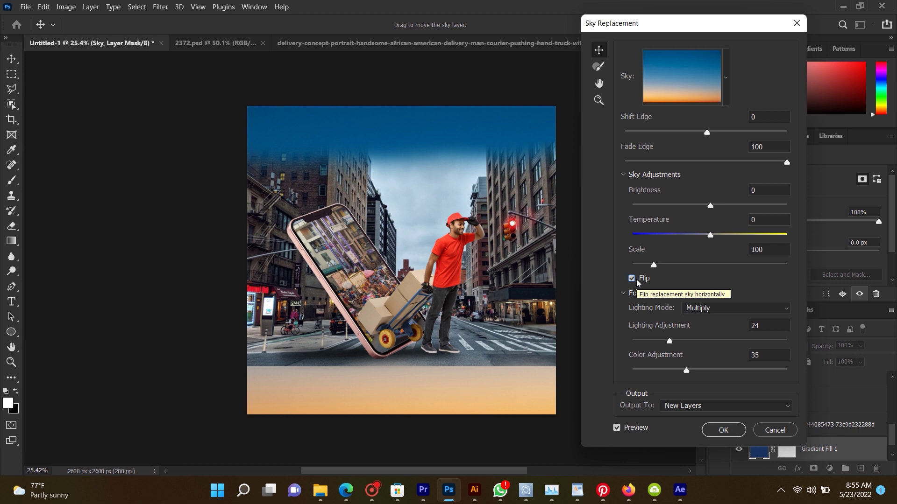
Choose a Sunsets sky preset in Sky Replacement and apply it as a Sky Replacement Group.
{"action": "left_click", "coordinate": [727, 76]}
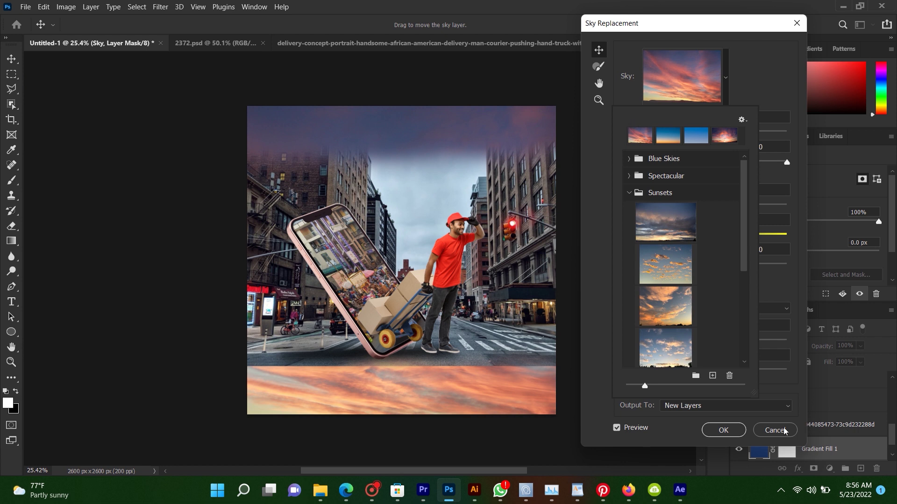
{"action": "left_click", "coordinate": [734, 433]}
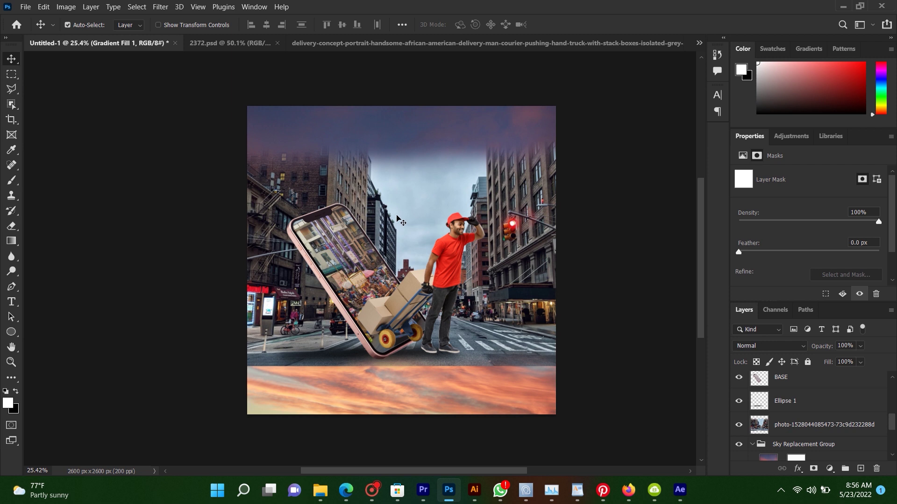
Paste a new layer above the REPLACE YOPUR DESIGN layer, reposition it, and nudge the phone design.
{"action": "right_click", "coordinate": [350, 247]}
{"action": "left_click", "coordinate": [383, 250]}
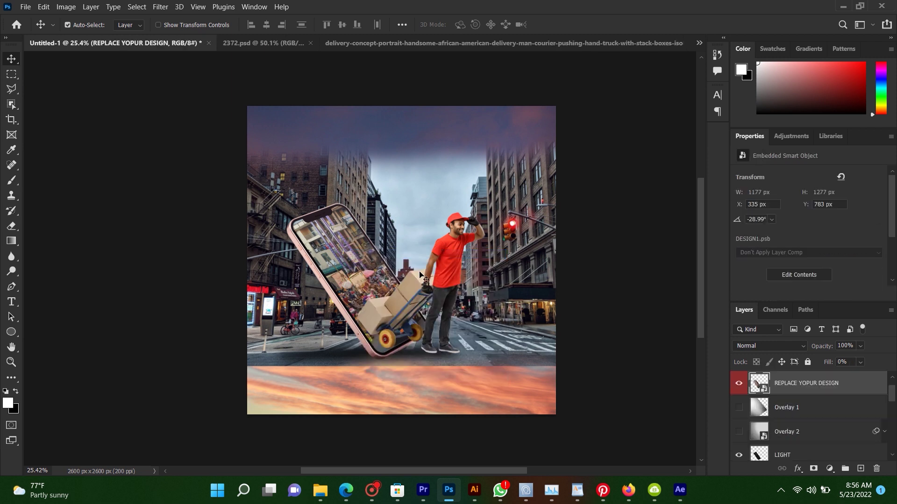
{"action": "key", "text": "ctrl+v"}
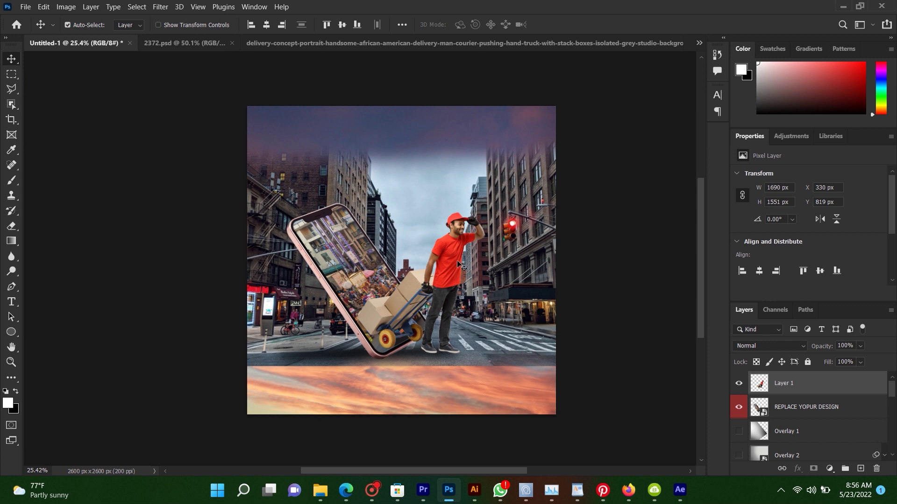
{"action": "left_click_drag", "start_coordinate": [453, 264], "coordinate": [412, 280]}
{"action": "right_click", "coordinate": [346, 248]}
{"action": "left_click", "coordinate": [350, 251]}
{"action": "left_click_drag", "start_coordinate": [350, 245], "coordinate": [348, 252]}
Hide the city street photo and move the phone, base and Ellipse 1 shadow down together.
{"action": "right_click", "coordinate": [523, 227]}
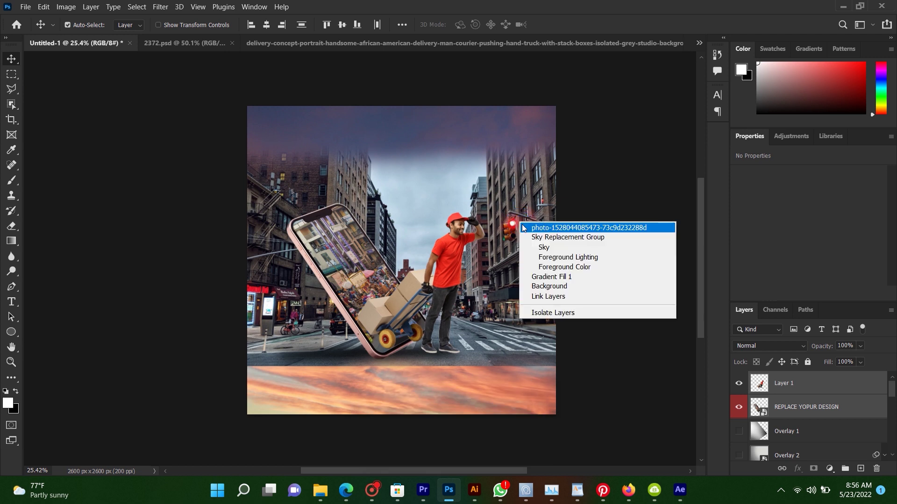
{"action": "left_click", "coordinate": [524, 227]}
{"action": "left_click", "coordinate": [739, 449]}
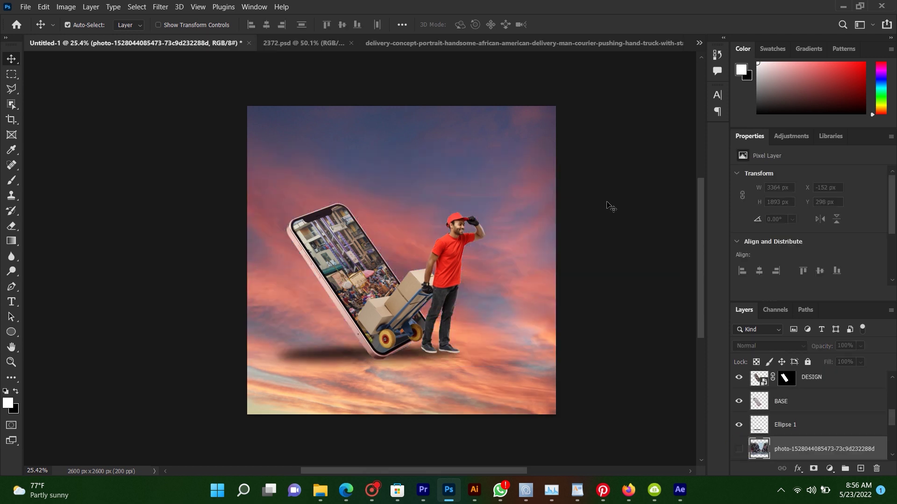
{"action": "left_click_drag", "start_coordinate": [609, 196], "coordinate": [251, 330]}
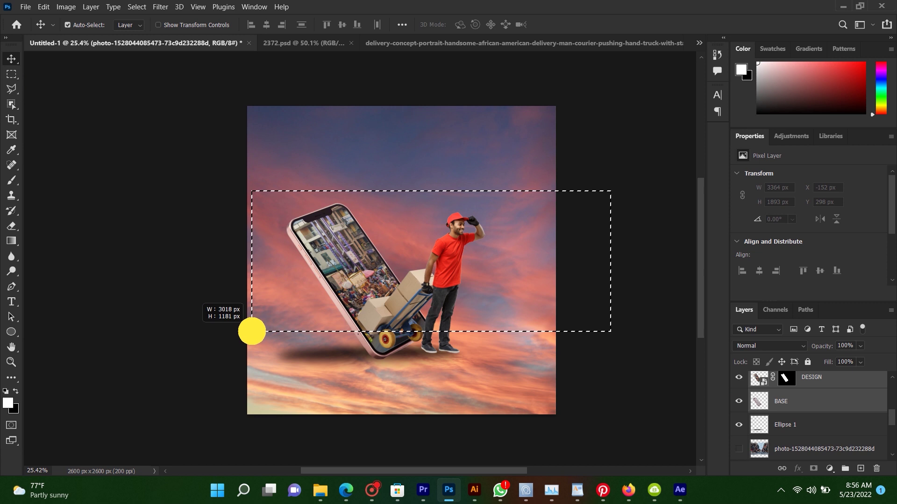
{"action": "left_click_drag", "start_coordinate": [598, 198], "coordinate": [246, 370]}
{"action": "left_click_drag", "start_coordinate": [377, 295], "coordinate": [377, 330]}
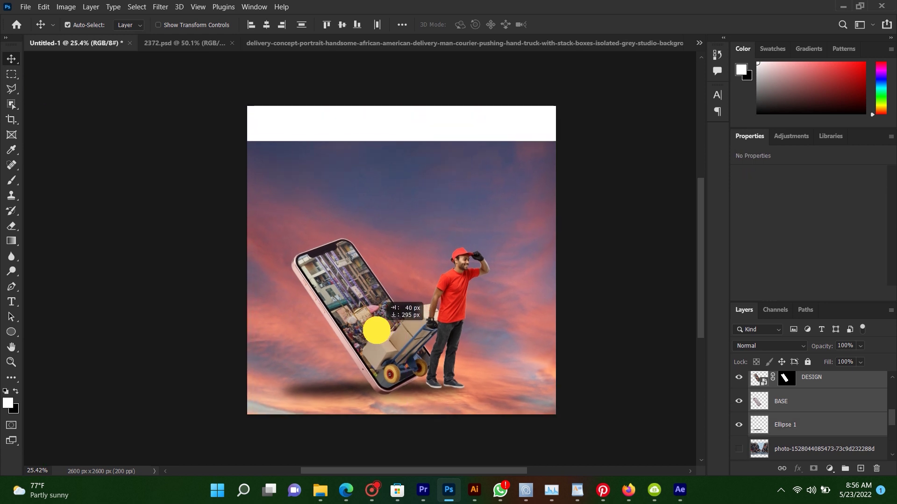
Move the Sky Replacement Group up to cover the white band and delete the city street photo.
{"action": "right_click", "coordinate": [397, 206]}
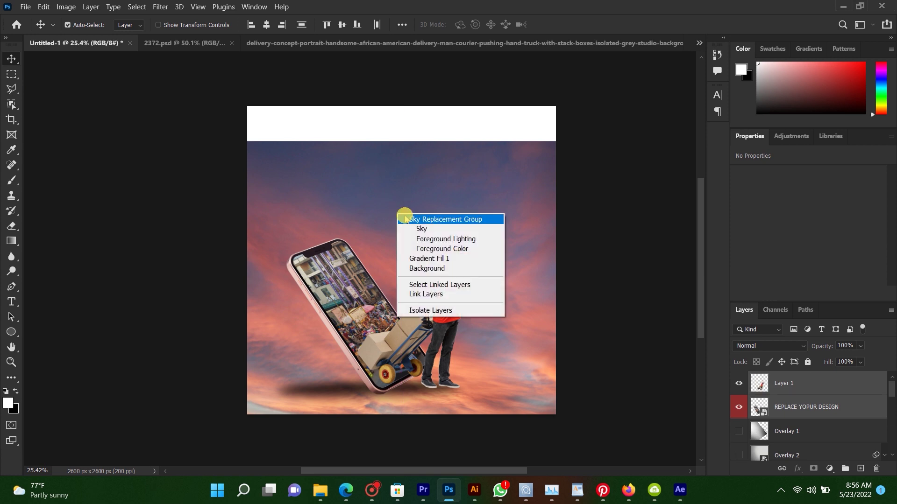
{"action": "left_click", "coordinate": [412, 220]}
{"action": "left_click_drag", "start_coordinate": [409, 206], "coordinate": [409, 171]}
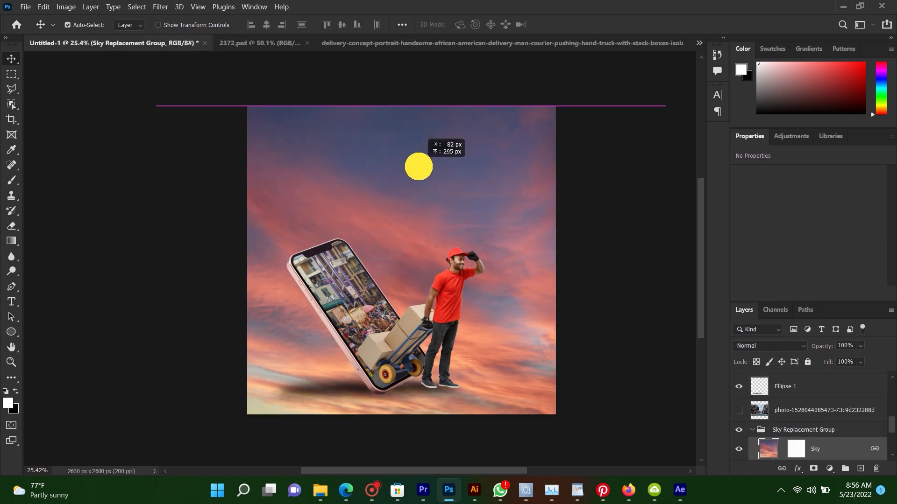
{"action": "left_click_drag", "start_coordinate": [416, 166], "coordinate": [417, 166]}
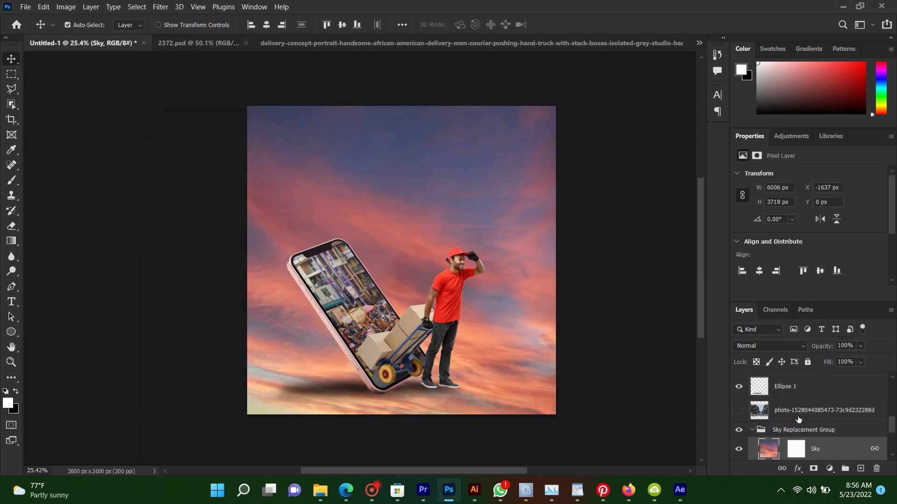
{"action": "mouse_move", "coordinate": [462, 218]}
{"action": "left_mouse_down"}
{"action": "mouse_move", "coordinate": [454, 263]}
{"action": "mouse_move", "coordinate": [520, 247]}
{"action": "mouse_move", "coordinate": [517, 231]}
{"action": "left_mouse_up"}
{"action": "key", "text": "Delete"}
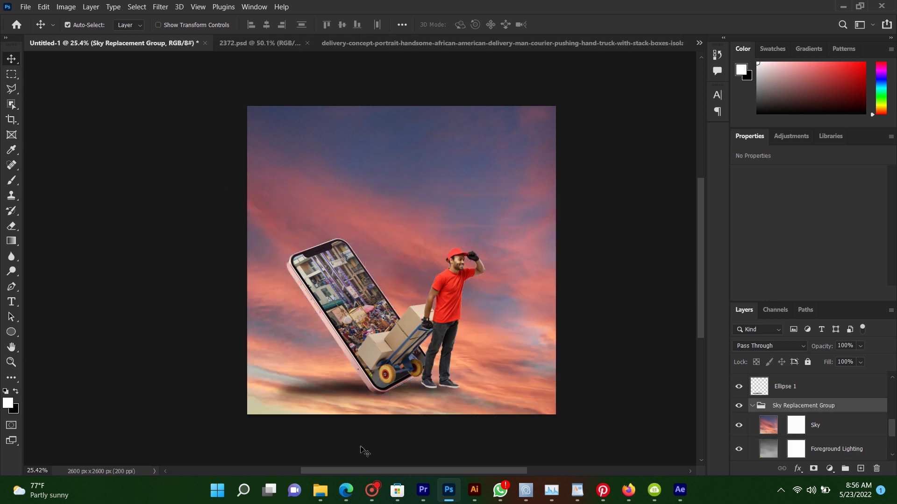
{"action": "mouse_move", "coordinate": [319, 489]}
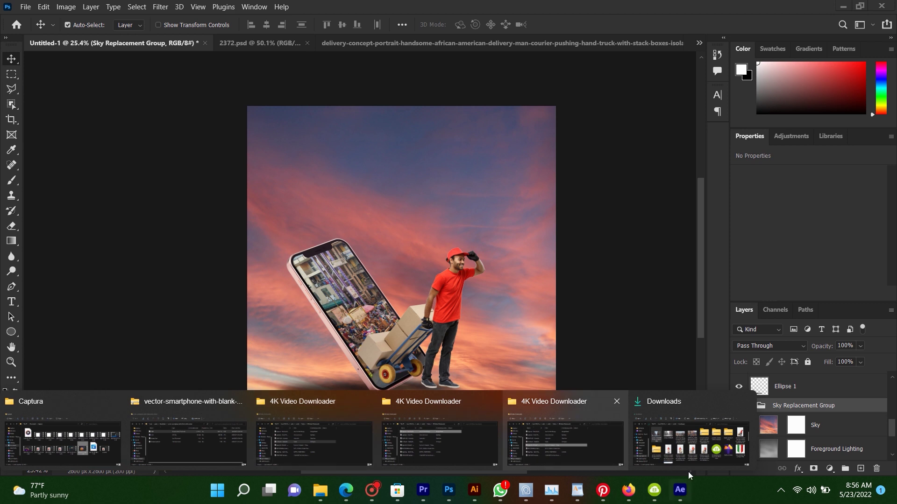
Place stores-1500x900 from Downloads and scale it to fill the canvas behind the phone.
{"action": "left_click", "coordinate": [683, 448]}
{"action": "left_click_drag", "start_coordinate": [327, 207], "coordinate": [369, 425]}
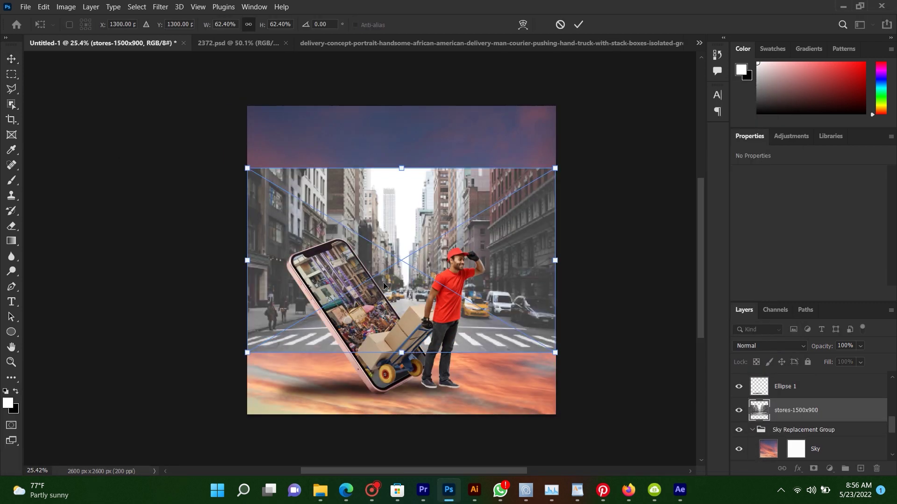
{"action": "left_click_drag", "start_coordinate": [383, 282], "coordinate": [538, 328]}
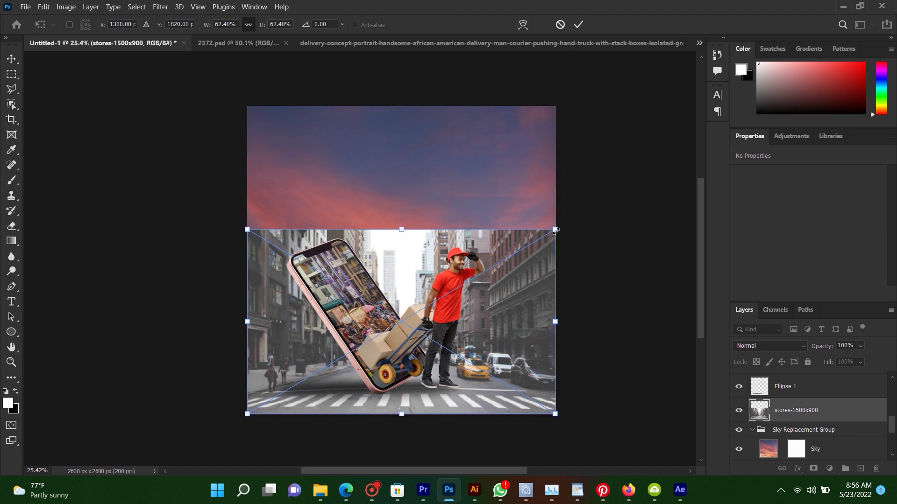
{"action": "left_click_drag", "start_coordinate": [555, 229], "coordinate": [568, 222]}
{"action": "left_click_drag", "start_coordinate": [242, 227], "coordinate": [134, 145]}
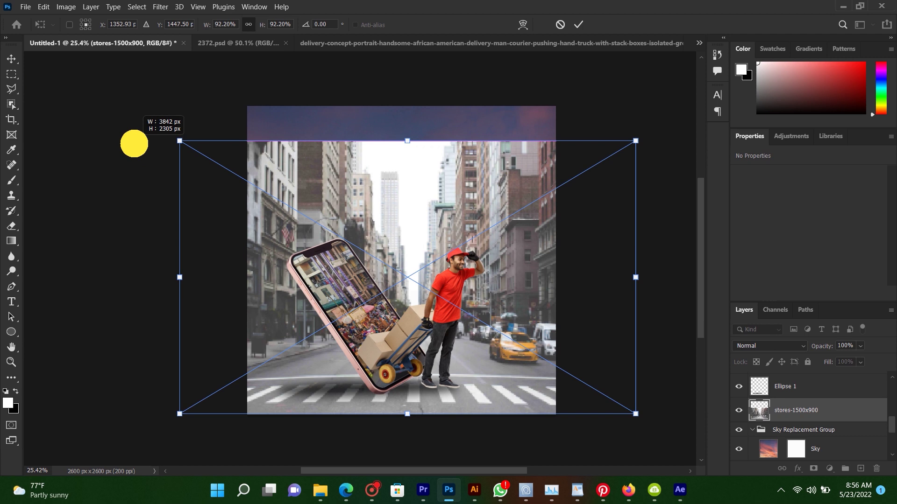
{"action": "left_click_drag", "start_coordinate": [180, 141], "coordinate": [121, 105]}
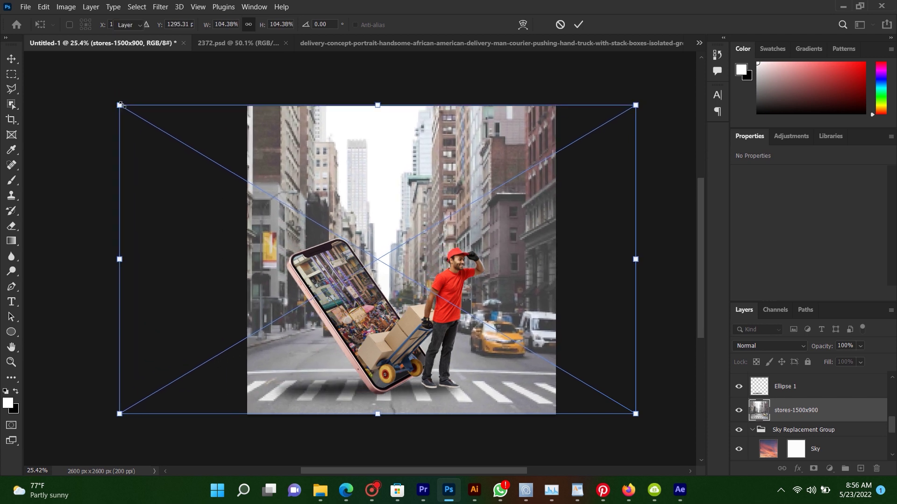
{"action": "key", "text": "Return"}
{"action": "right_click", "coordinate": [377, 159]}
{"action": "left_click_drag", "start_coordinate": [387, 158], "coordinate": [388, 165]}
{"action": "scroll", "coordinate": [447, 408], "scroll_direction": "up", "scroll_amount": 1}
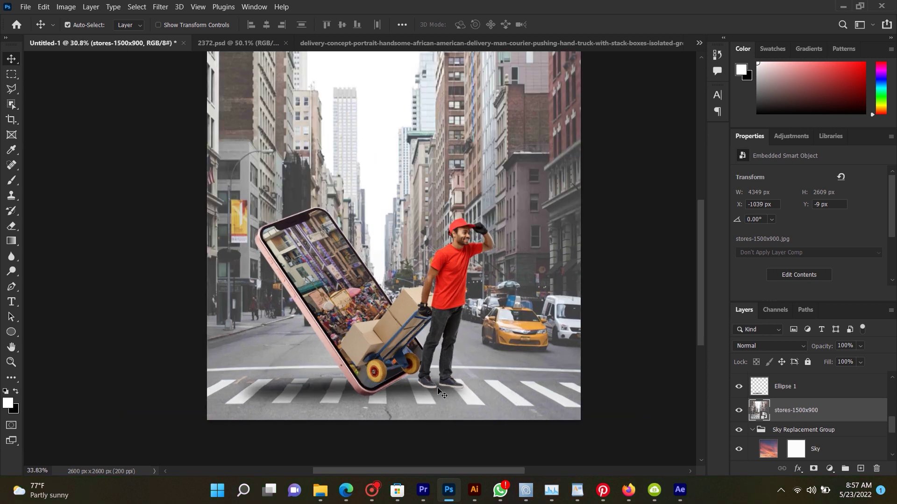
Transform the Ellipse 1 shadow to be wider and sit slightly lower.
{"action": "scroll", "coordinate": [451, 401], "scroll_direction": "up", "scroll_amount": 1}
{"action": "right_click", "coordinate": [444, 391]}
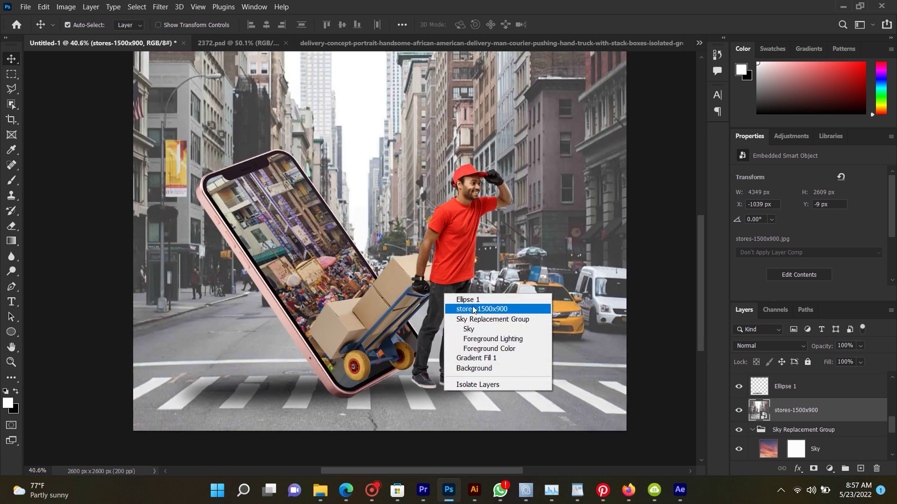
{"action": "left_click", "coordinate": [451, 298]}
{"action": "key", "text": "ctrl+t"}
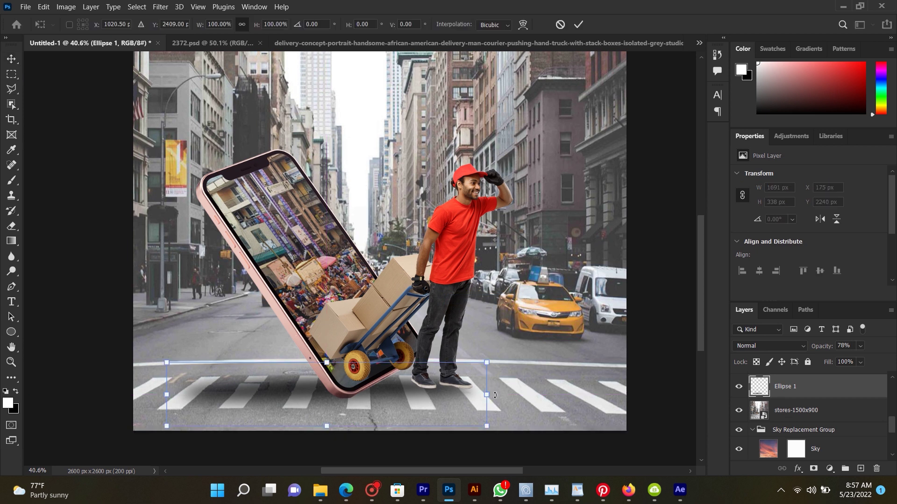
{"action": "left_click_drag", "start_coordinate": [491, 398], "coordinate": [388, 391]}
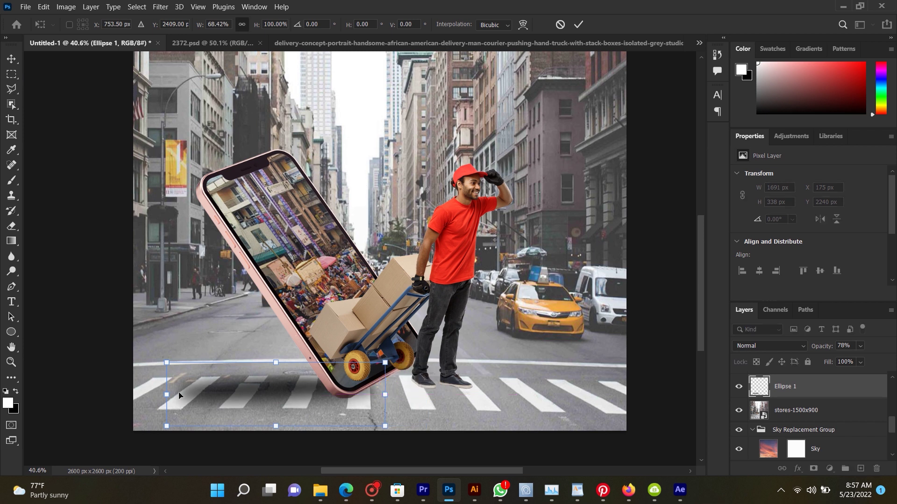
{"action": "left_click_drag", "start_coordinate": [167, 395], "coordinate": [88, 395]}
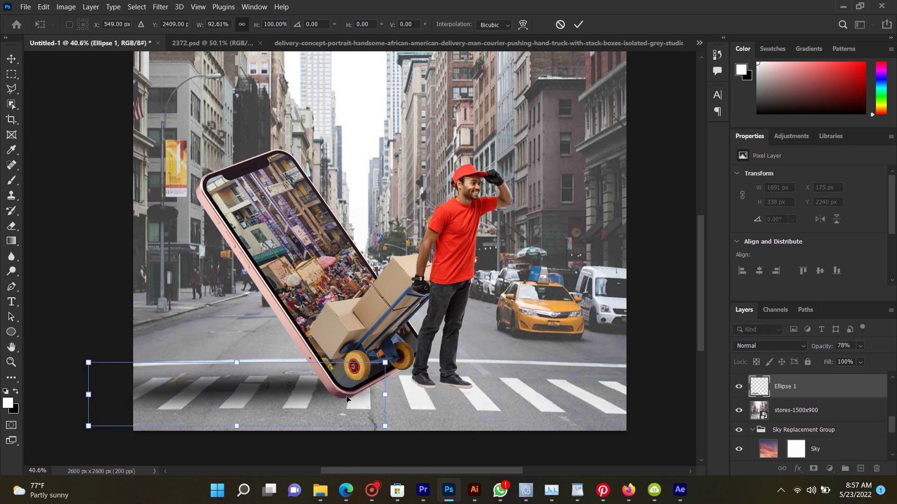
{"action": "left_click_drag", "start_coordinate": [316, 390], "coordinate": [316, 392]}
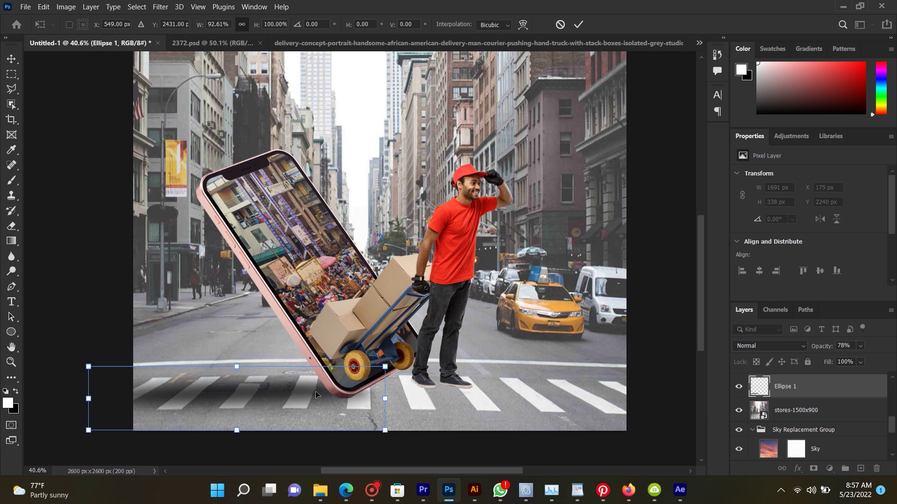
{"action": "key", "text": "Return"}
Select the stores-1500x900 layer and bring up Levels for it.
{"action": "scroll", "coordinate": [418, 325], "scroll_direction": "down", "scroll_amount": 3}
{"action": "right_click", "coordinate": [516, 201]}
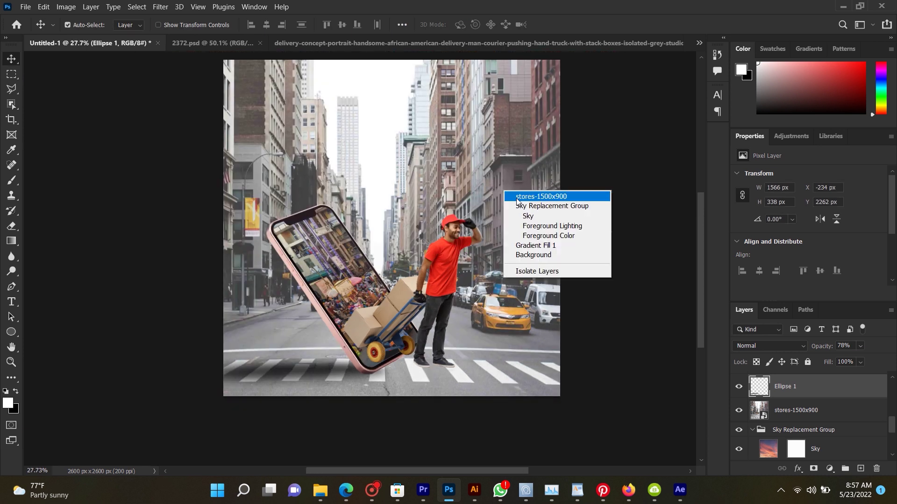
{"action": "left_click", "coordinate": [516, 198]}
{"action": "key", "text": "ctrl+l"}
Set the street photo's Levels black input to 61, then launch Edit > Sky Replacement.
{"action": "left_click_drag", "start_coordinate": [635, 253], "coordinate": [667, 248]}
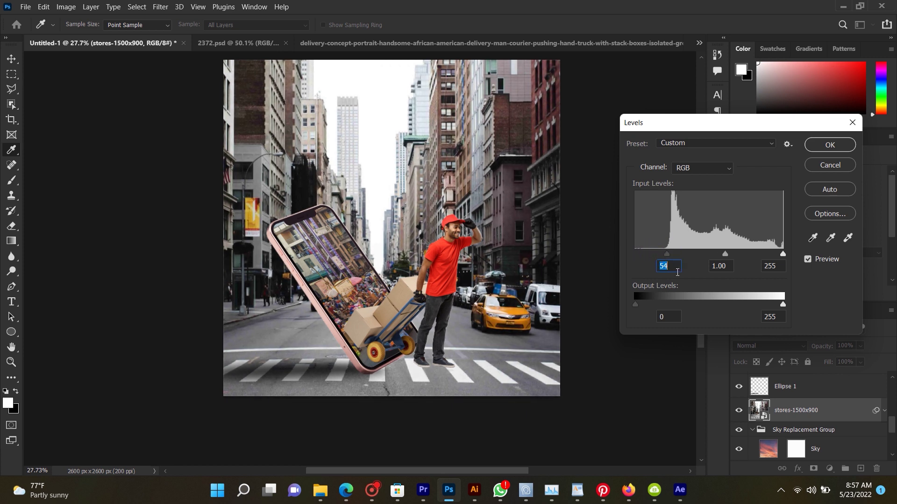
{"action": "left_click_drag", "start_coordinate": [668, 254], "coordinate": [671, 252]}
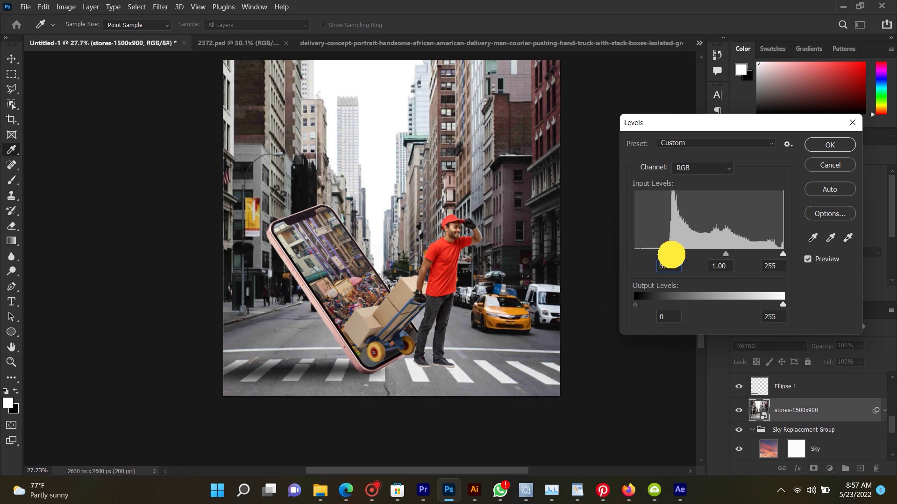
{"action": "left_click", "coordinate": [829, 144]}
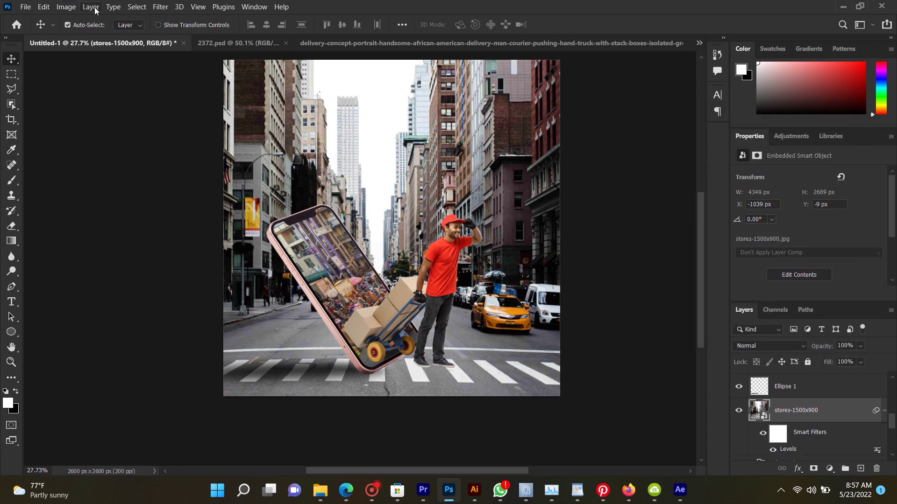
{"action": "left_click", "coordinate": [43, 8]}
{"action": "left_click", "coordinate": [94, 291]}
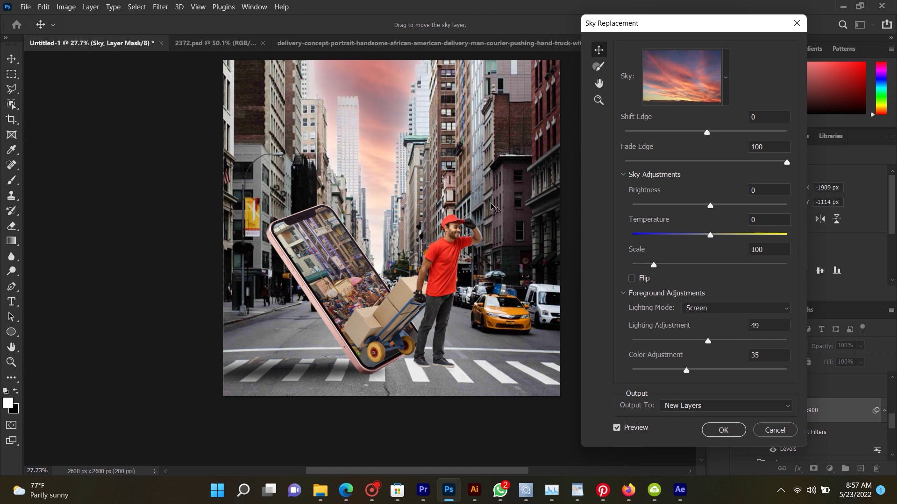
Set Shift Edge 66, Brightness -37, Temperature -24, and pick the blue-to-orange gradient sky.
{"action": "mouse_move", "coordinate": [707, 134]}
{"action": "left_mouse_down"}
{"action": "mouse_move", "coordinate": [686, 132]}
{"action": "mouse_move", "coordinate": [758, 115]}
{"action": "left_mouse_up"}
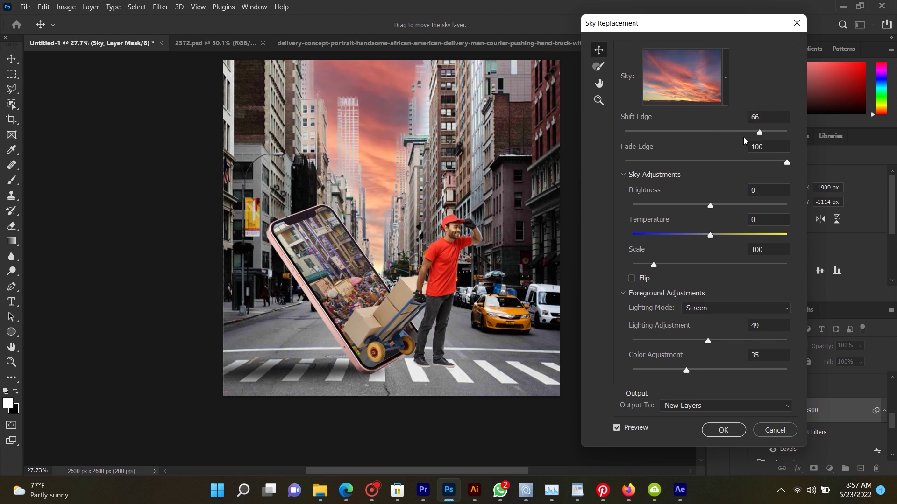
{"action": "left_click_drag", "start_coordinate": [711, 206], "coordinate": [682, 200]}
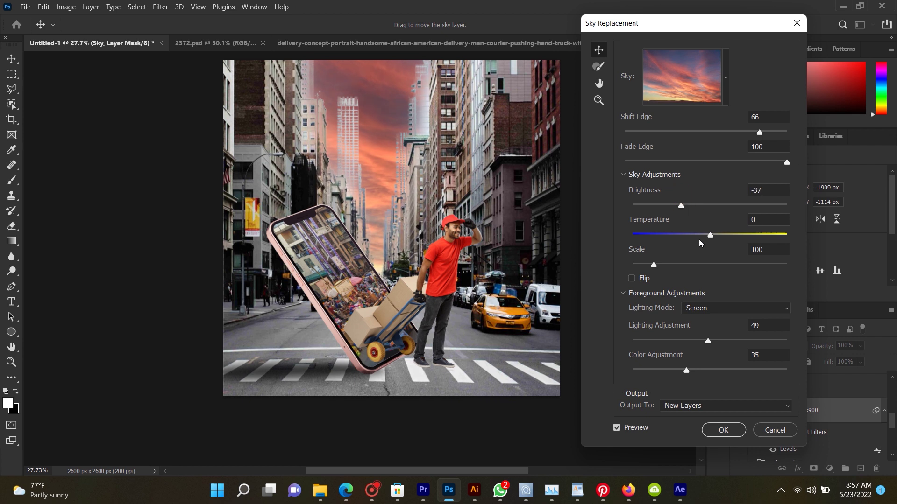
{"action": "left_click_drag", "start_coordinate": [710, 234], "coordinate": [691, 234]}
{"action": "left_click", "coordinate": [726, 78]}
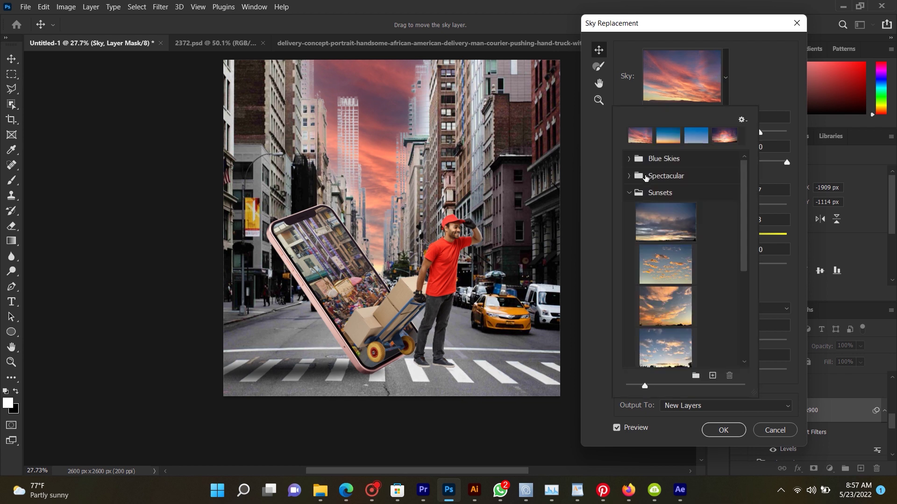
{"action": "left_click", "coordinate": [667, 140]}
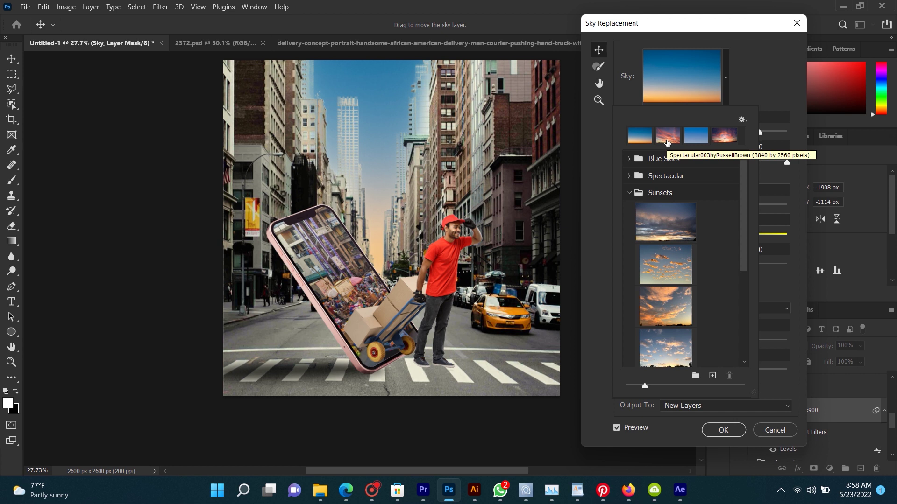
Lower the sky's Shift Edge and darken its Brightness, with the horizontal flip left off.
{"action": "left_click", "coordinate": [746, 43]}
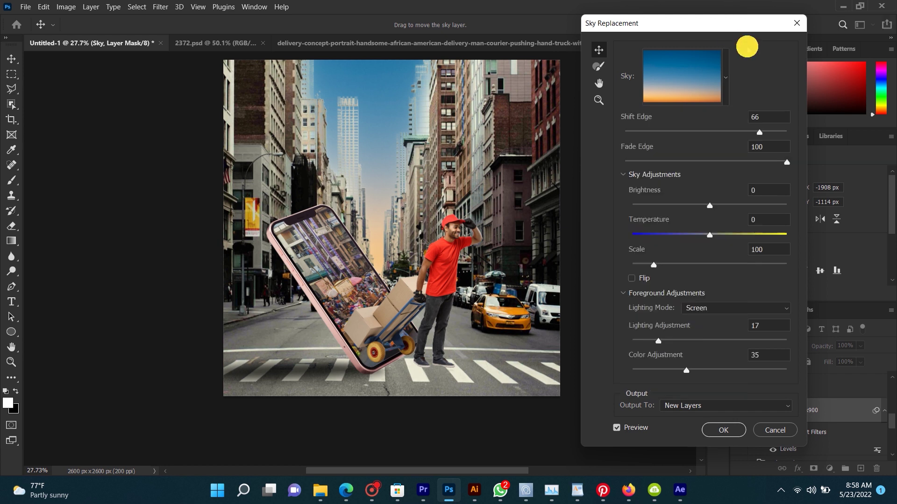
{"action": "mouse_move", "coordinate": [753, 135]}
{"action": "left_mouse_down"}
{"action": "mouse_move", "coordinate": [728, 134]}
{"action": "mouse_move", "coordinate": [784, 133]}
{"action": "left_mouse_up"}
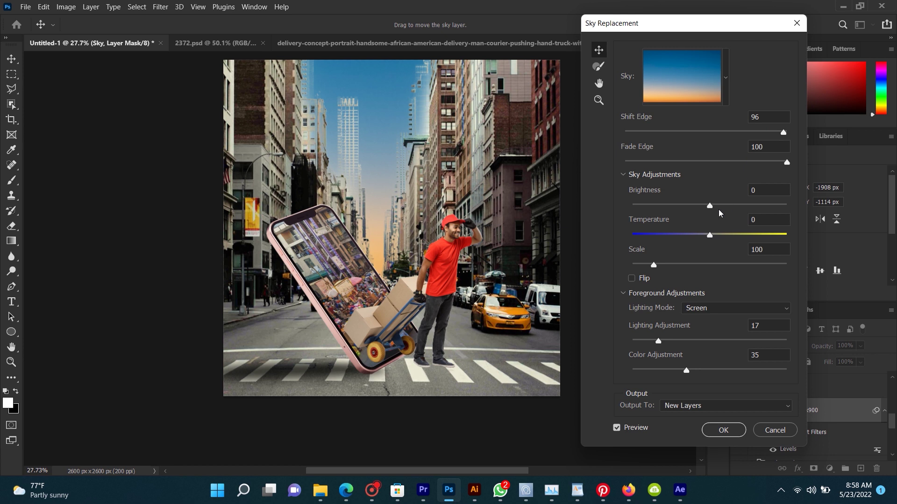
{"action": "left_click_drag", "start_coordinate": [775, 132], "coordinate": [733, 136]}
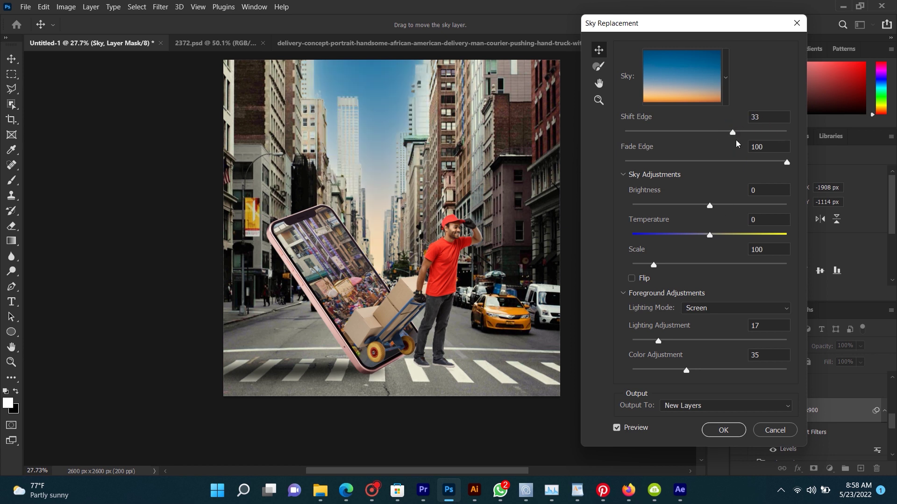
{"action": "left_click_drag", "start_coordinate": [719, 138], "coordinate": [735, 132]}
{"action": "left_click_drag", "start_coordinate": [709, 204], "coordinate": [690, 200]}
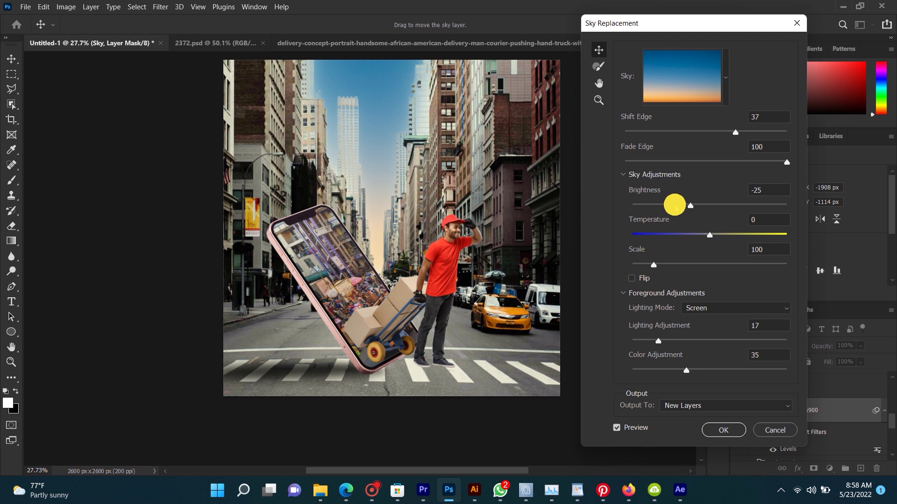
{"action": "left_click_drag", "start_coordinate": [674, 204], "coordinate": [651, 204]}
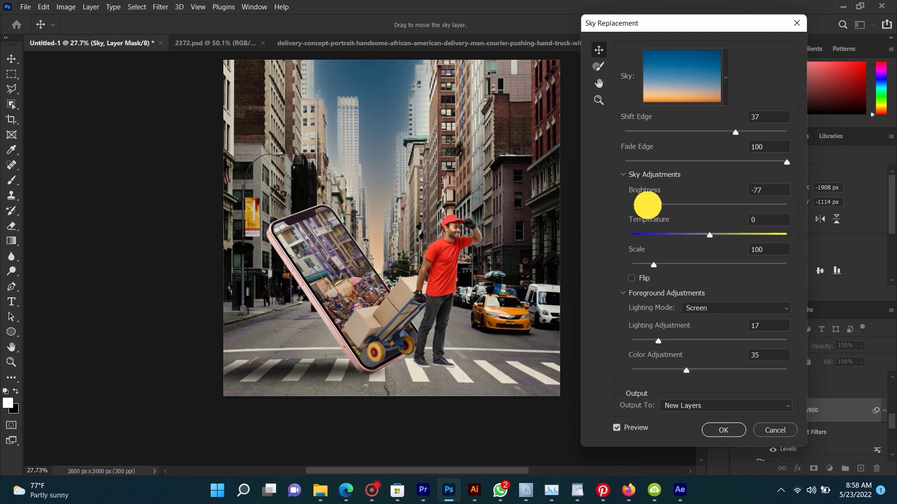
{"action": "left_click", "coordinate": [631, 279]}
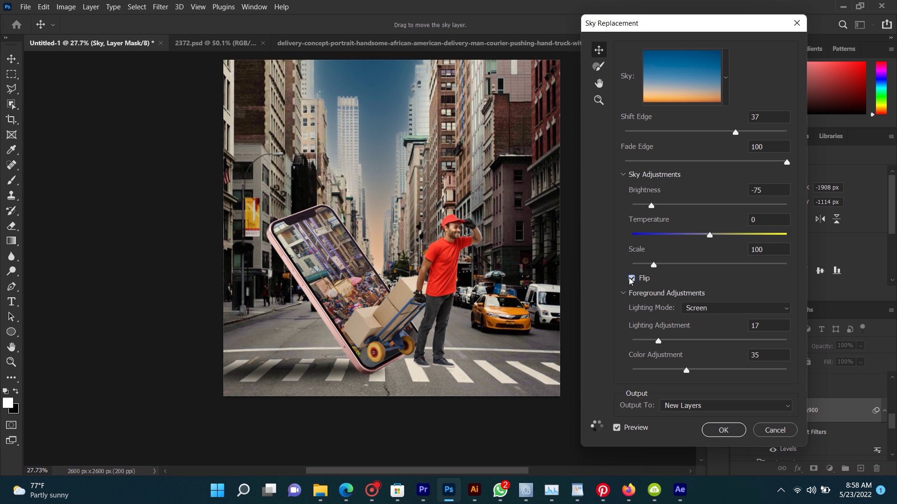
{"action": "left_click", "coordinate": [631, 278]}
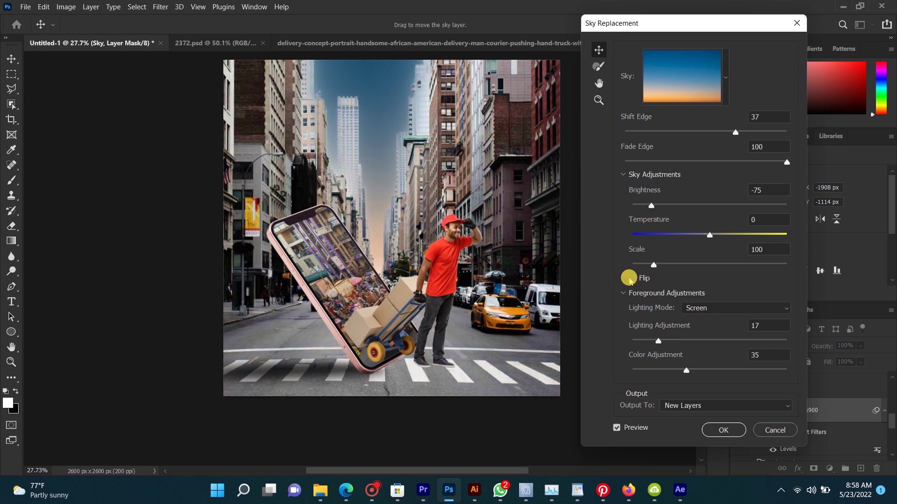
Set the foreground Lighting Adjustment to 32 and Color Adjustment to 12.
{"action": "left_click_drag", "start_coordinate": [658, 341], "coordinate": [683, 341]}
{"action": "left_click", "coordinate": [682, 341]}
{"action": "mouse_move", "coordinate": [695, 372]}
{"action": "left_mouse_down"}
{"action": "mouse_move", "coordinate": [710, 370]}
{"action": "mouse_move", "coordinate": [672, 369]}
{"action": "mouse_move", "coordinate": [735, 370]}
{"action": "left_mouse_up"}
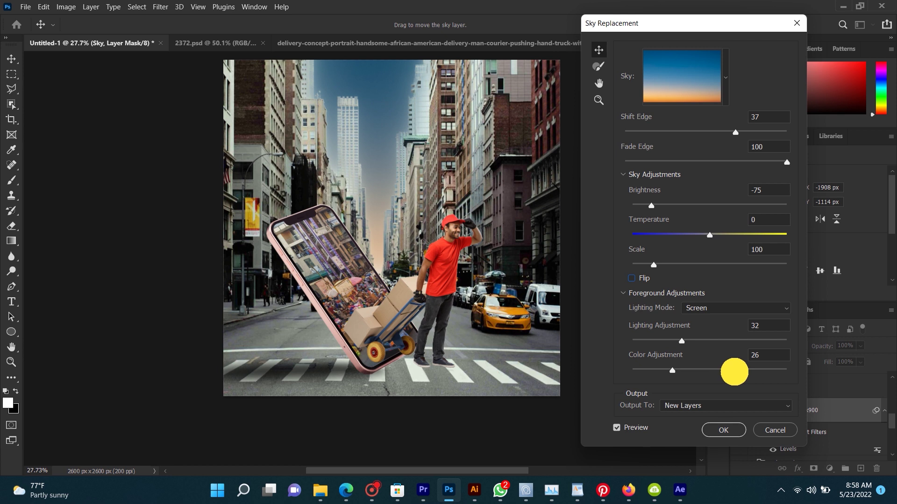
{"action": "left_click", "coordinate": [761, 370]}
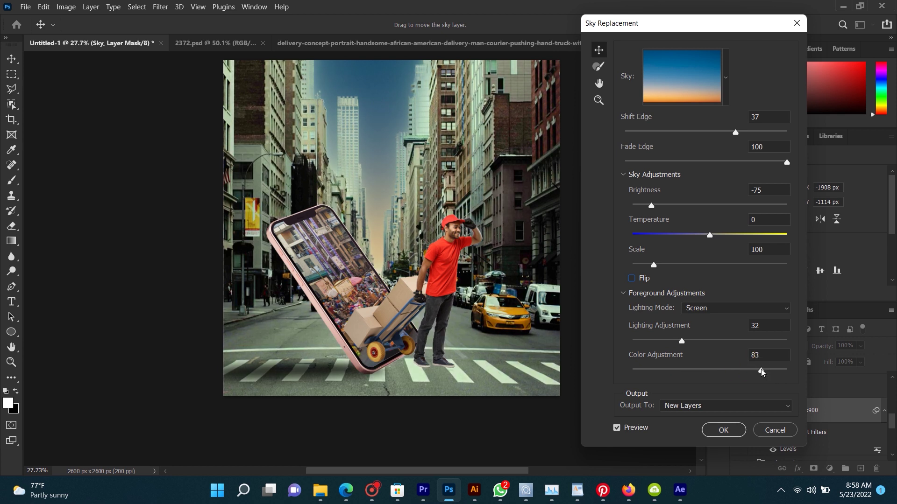
{"action": "left_click", "coordinate": [658, 370]}
{"action": "left_click", "coordinate": [643, 370]}
{"action": "left_click", "coordinate": [649, 369]}
Reselect the pink sunset sky preset and reduce Fade Edge to 12.
{"action": "left_click", "coordinate": [724, 89]}
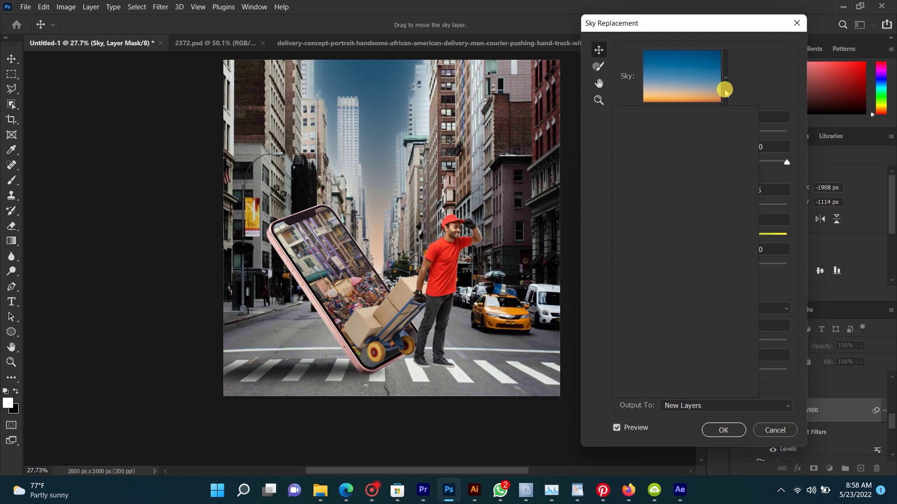
{"action": "left_click", "coordinate": [665, 134]}
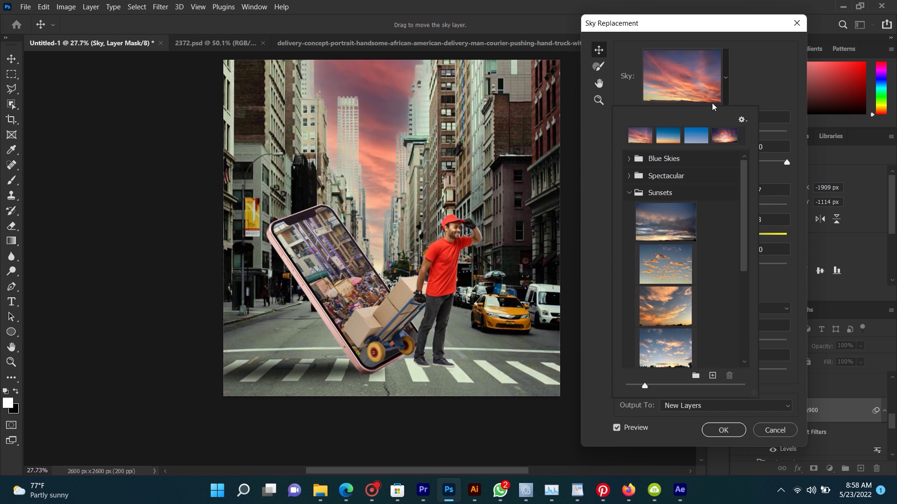
{"action": "left_click", "coordinate": [753, 74]}
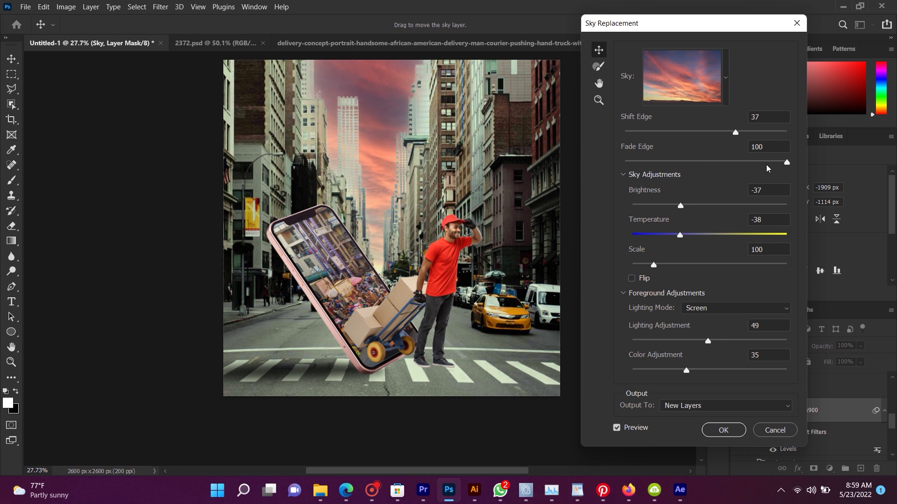
{"action": "left_click", "coordinate": [726, 160]}
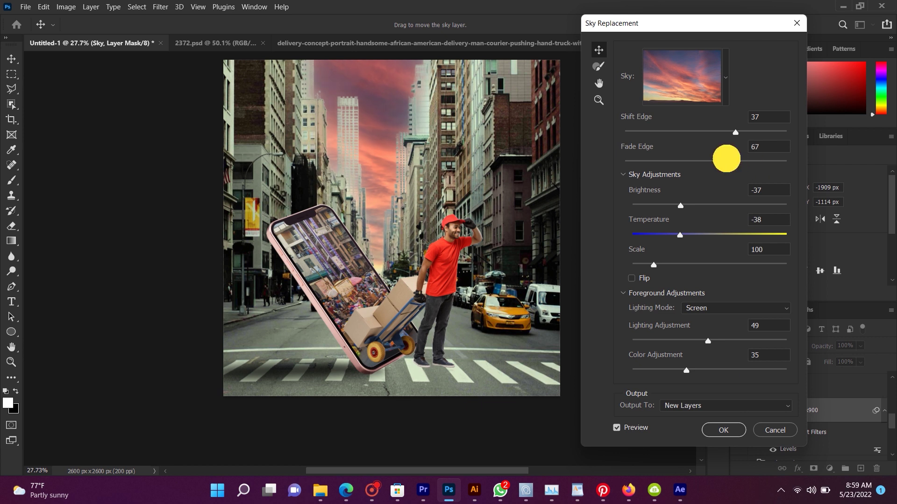
{"action": "left_click_drag", "start_coordinate": [720, 158], "coordinate": [705, 159]}
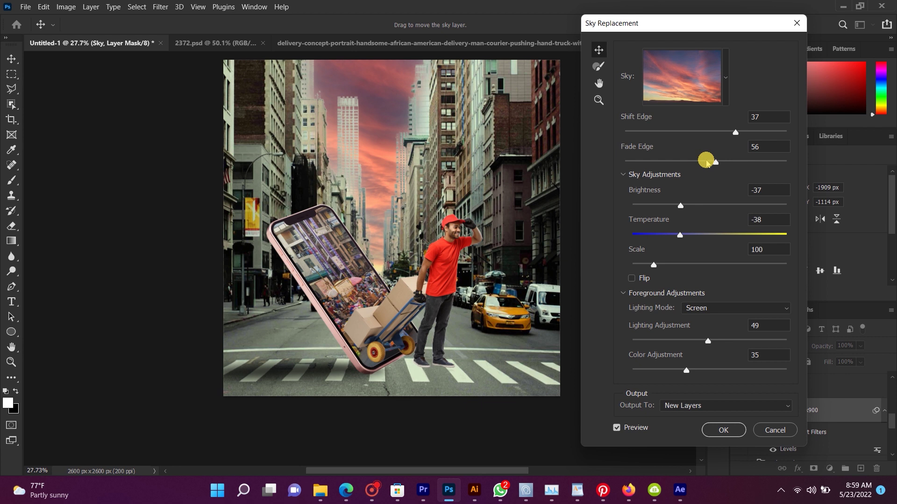
{"action": "left_click", "coordinate": [692, 161]}
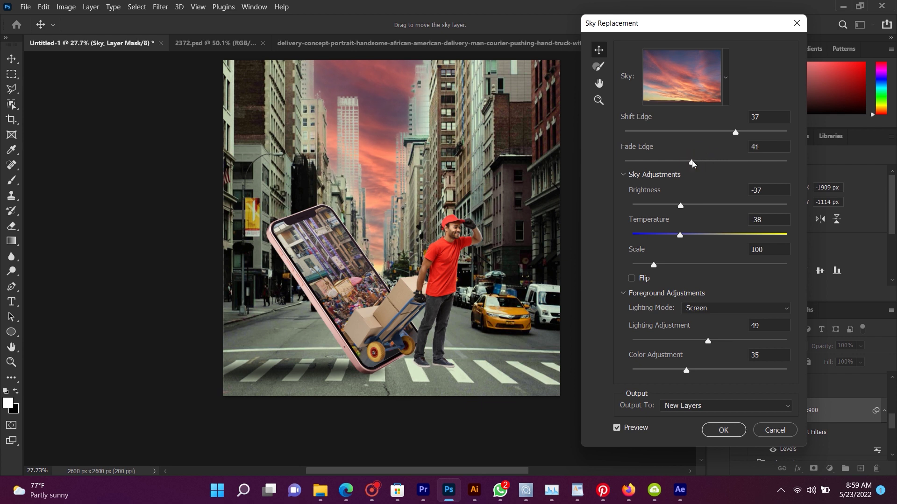
{"action": "left_click", "coordinate": [682, 162]}
{"action": "left_click", "coordinate": [669, 161]}
{"action": "left_click", "coordinate": [636, 161]}
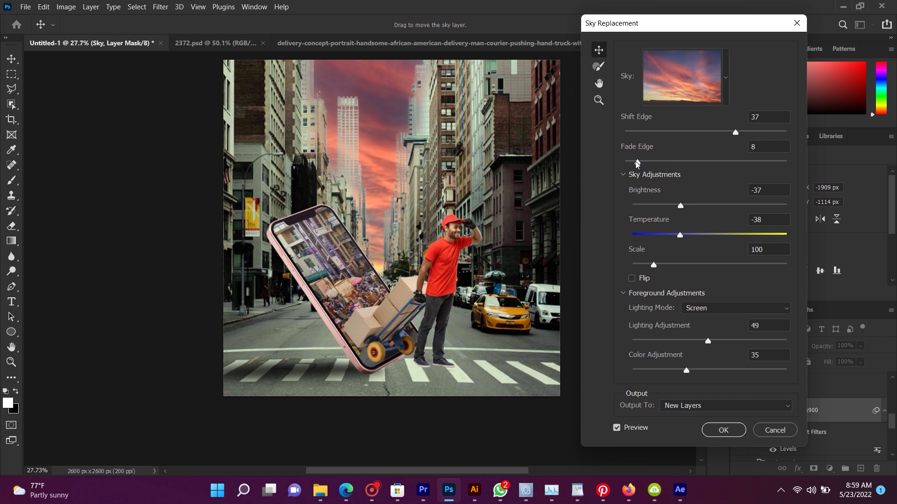
{"action": "left_click", "coordinate": [633, 162]}
{"action": "left_click_drag", "start_coordinate": [633, 162], "coordinate": [630, 162]}
{"action": "left_click", "coordinate": [644, 162]}
Set Shift Edge to 28 and Multiply lighting at 39, then apply the sky replacement.
{"action": "left_click", "coordinate": [705, 132]}
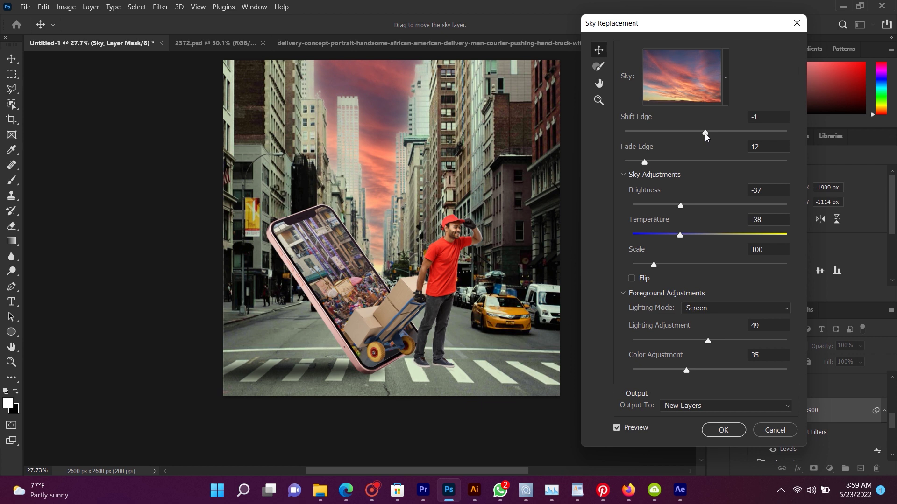
{"action": "left_click", "coordinate": [682, 132]}
{"action": "mouse_move", "coordinate": [726, 132]}
{"action": "left_mouse_down"}
{"action": "mouse_move", "coordinate": [744, 133]}
{"action": "mouse_move", "coordinate": [728, 132]}
{"action": "left_mouse_up"}
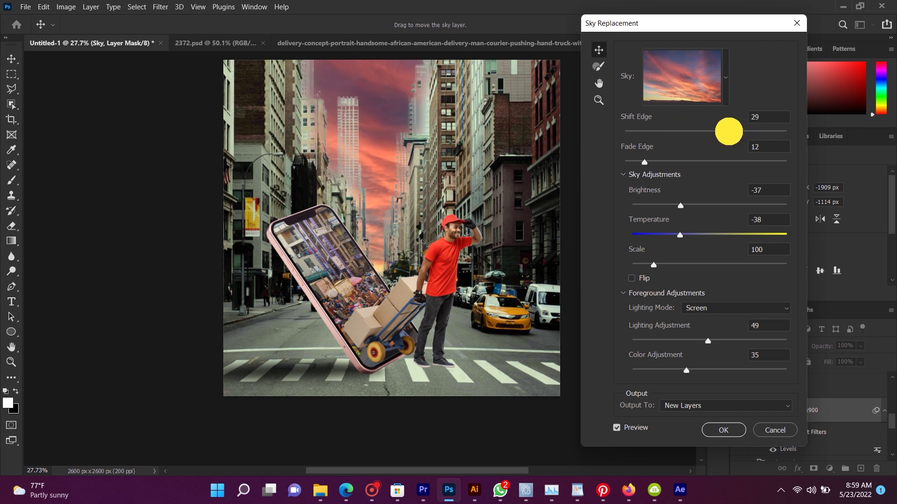
{"action": "left_click", "coordinate": [728, 131]}
{"action": "left_click", "coordinate": [714, 308]}
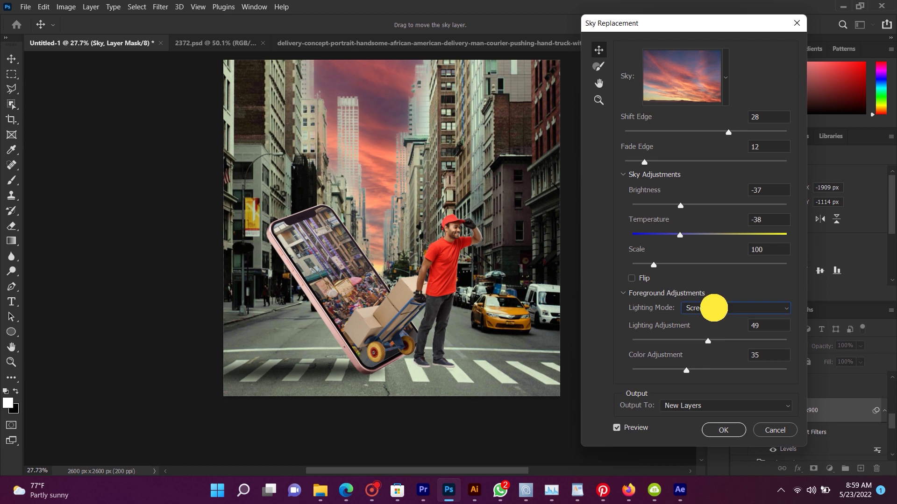
{"action": "left_click", "coordinate": [714, 320]}
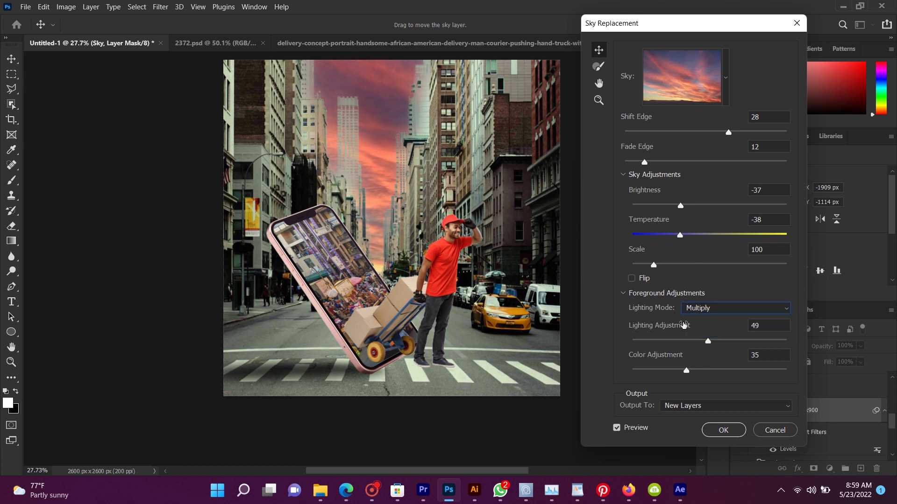
{"action": "left_click_drag", "start_coordinate": [709, 341], "coordinate": [693, 335]}
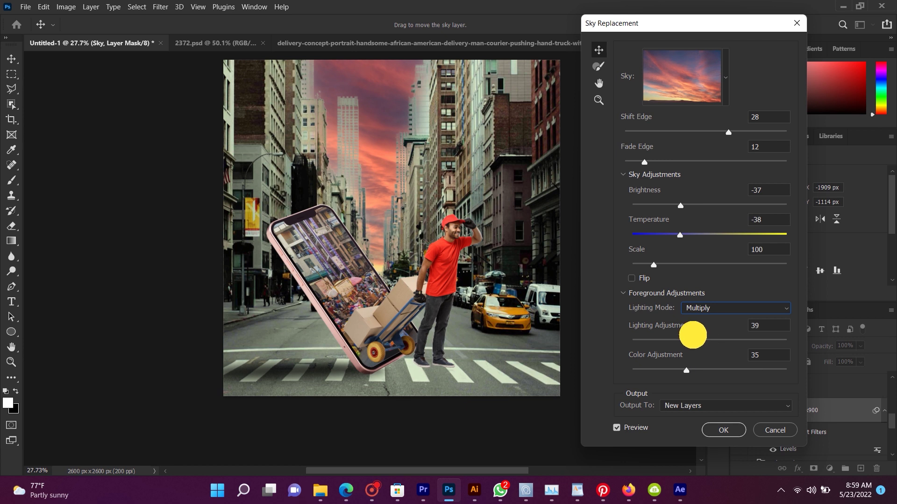
{"action": "left_click", "coordinate": [719, 430]}
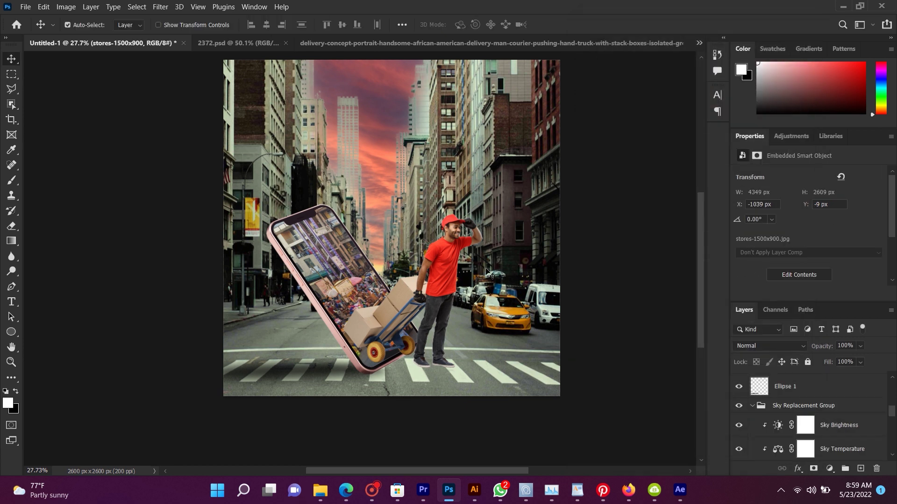
Select the Sky Replacement Group layer and adjust the canvas view.
{"action": "right_click", "coordinate": [399, 174]}
{"action": "left_click", "coordinate": [445, 178]}
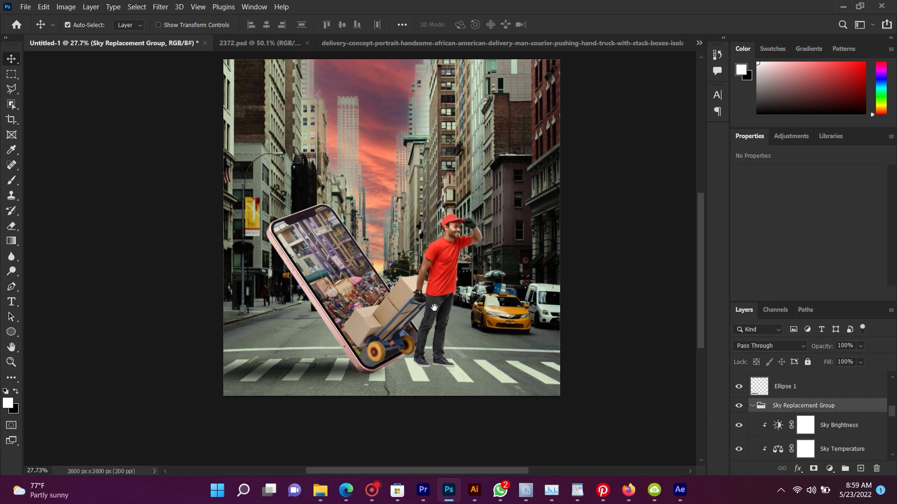
{"action": "scroll", "coordinate": [468, 322], "scroll_direction": "down", "scroll_amount": 1}
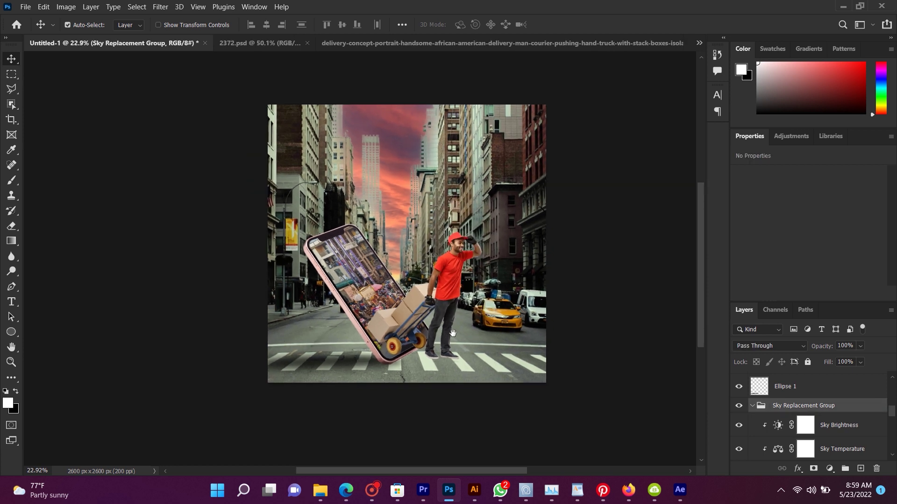
{"action": "scroll", "coordinate": [453, 333], "scroll_direction": "down", "scroll_amount": 1}
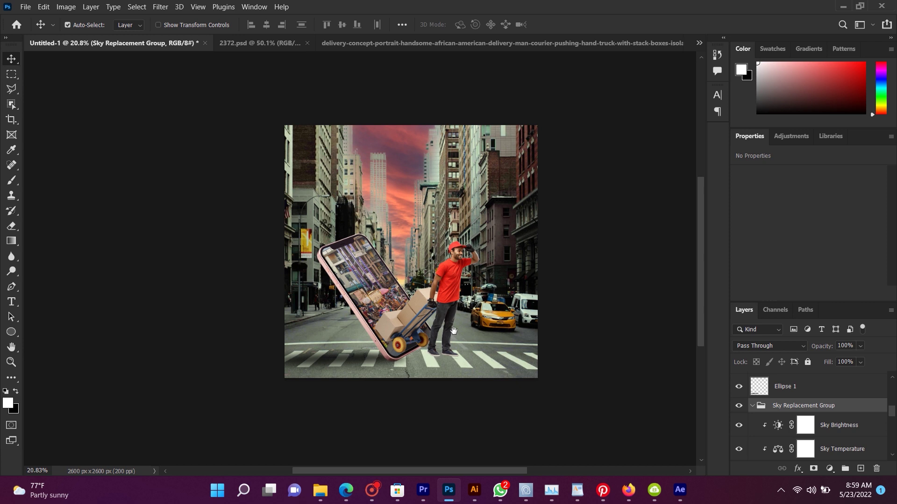
{"action": "right_click", "coordinate": [481, 175]}
{"action": "scroll", "coordinate": [441, 280], "scroll_direction": "up", "scroll_amount": 4}
{"action": "scroll", "coordinate": [442, 279], "scroll_direction": "down", "scroll_amount": 2}
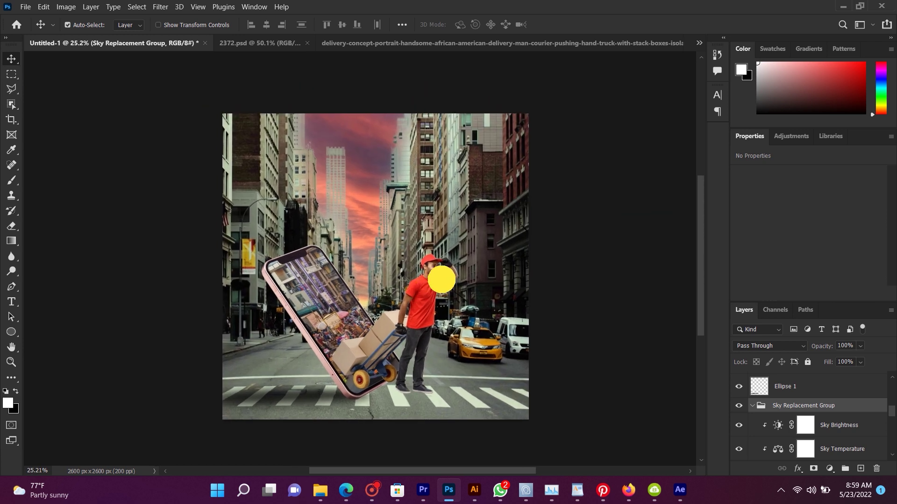
{"action": "scroll", "coordinate": [442, 279], "scroll_direction": "up", "scroll_amount": 1}
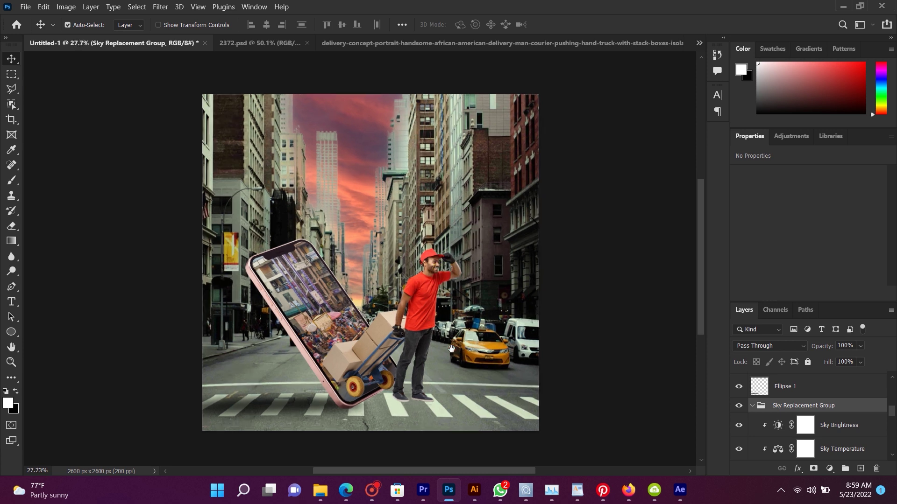
{"action": "scroll", "coordinate": [461, 308], "scroll_direction": "down", "scroll_amount": 2}
{"action": "left_click_drag", "start_coordinate": [467, 297], "coordinate": [471, 299]}
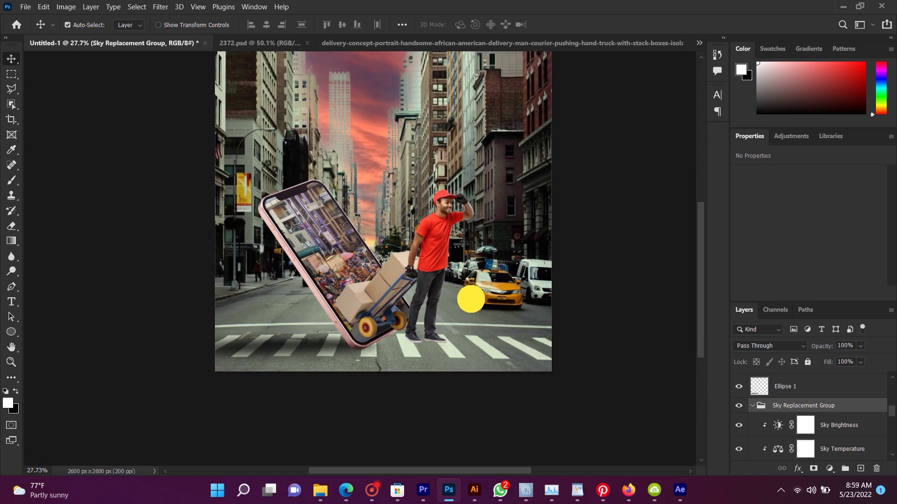
Duplicate the courier layer and flip the copy upside down, stretched beneath his feet.
{"action": "left_click", "coordinate": [434, 237]}
{"action": "left_click_drag", "start_coordinate": [439, 245], "coordinate": [481, 254], "text": "alt"}
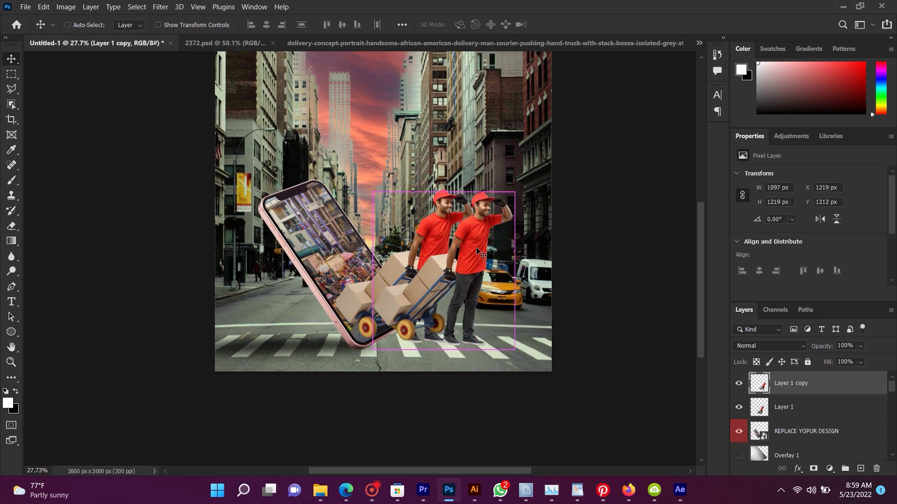
{"action": "key", "text": "ctrl+t"}
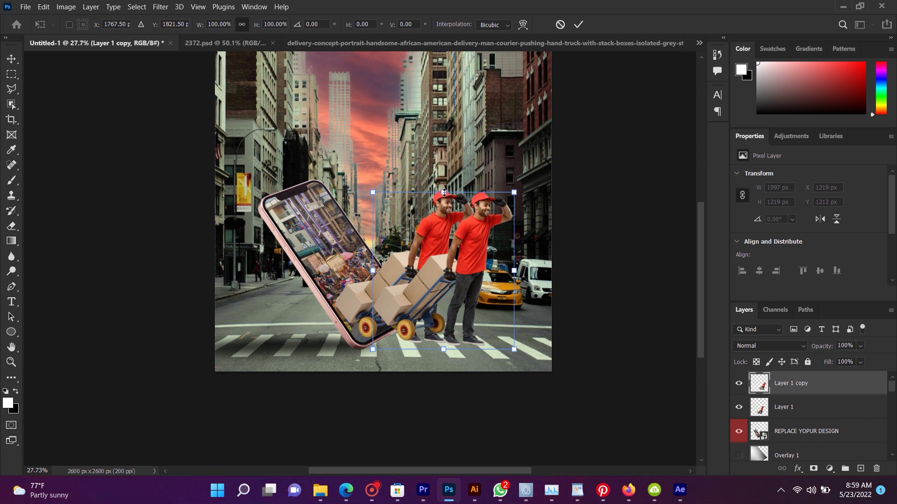
{"action": "left_click_drag", "start_coordinate": [446, 197], "coordinate": [535, 420]}
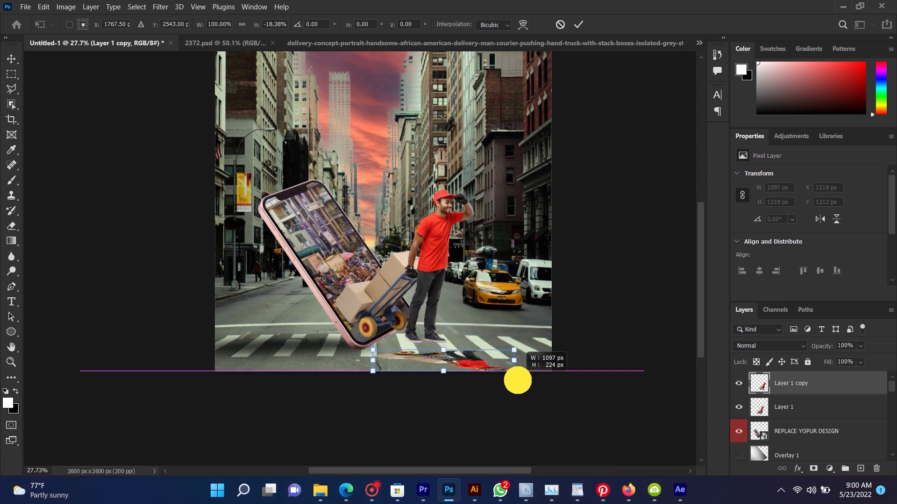
{"action": "left_click_drag", "start_coordinate": [535, 420], "coordinate": [544, 465]}
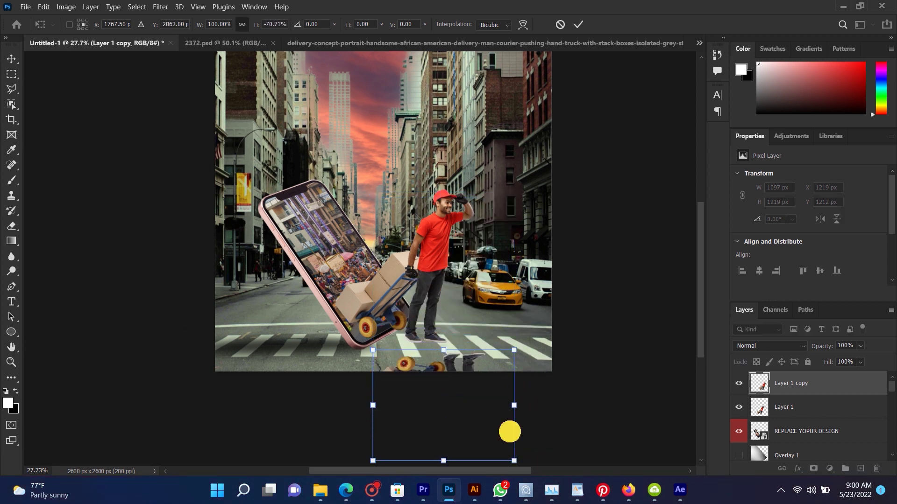
{"action": "left_click_drag", "start_coordinate": [468, 360], "coordinate": [429, 352]}
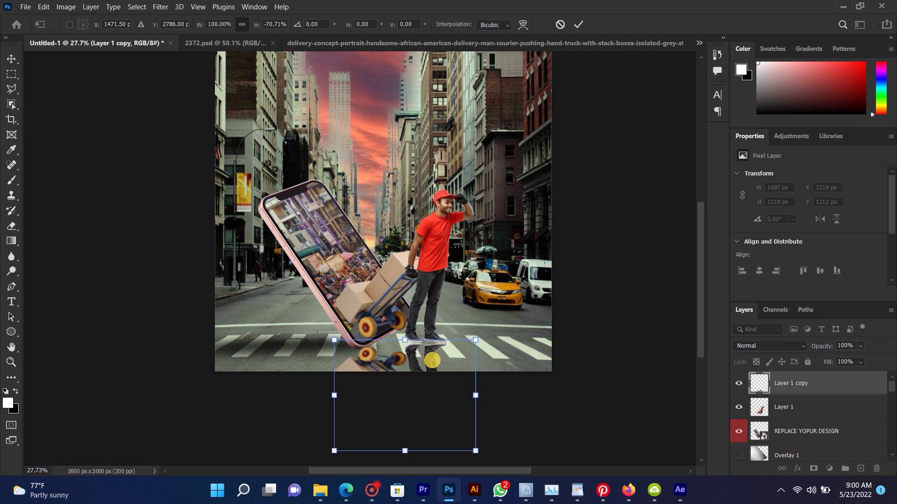
{"action": "scroll", "coordinate": [429, 353], "scroll_direction": "up", "scroll_amount": 2}
{"action": "key", "text": "Return"}
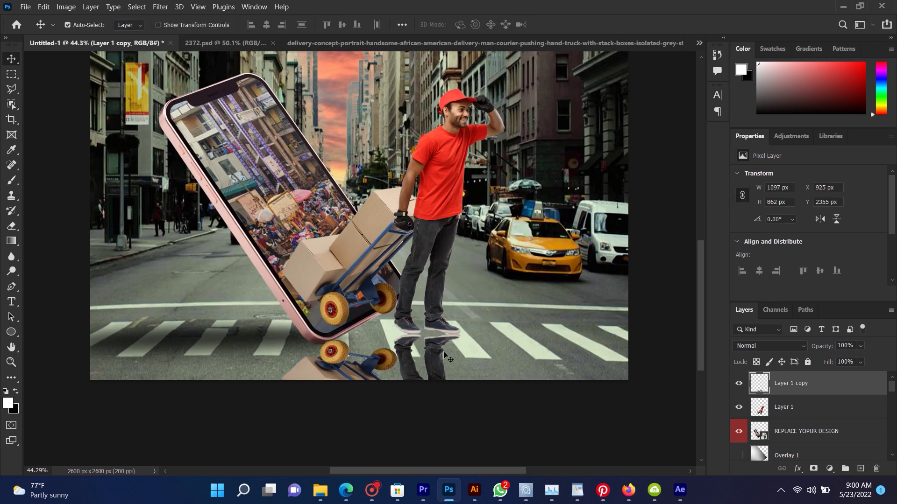
{"action": "key", "text": "Down"}
{"action": "key", "text": "Down"}
{"action": "key", "text": "Down"}
{"action": "key", "text": "Down"}
{"action": "key", "text": "Down"}
{"action": "key", "text": "Down"}
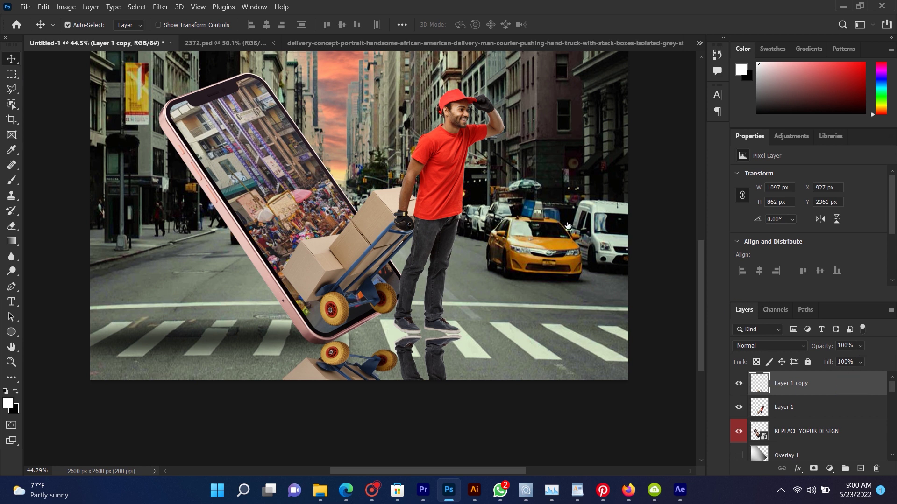
Add a black Color Overlay style to the flipped courier copy.
{"action": "double_click", "coordinate": [420, 241]}
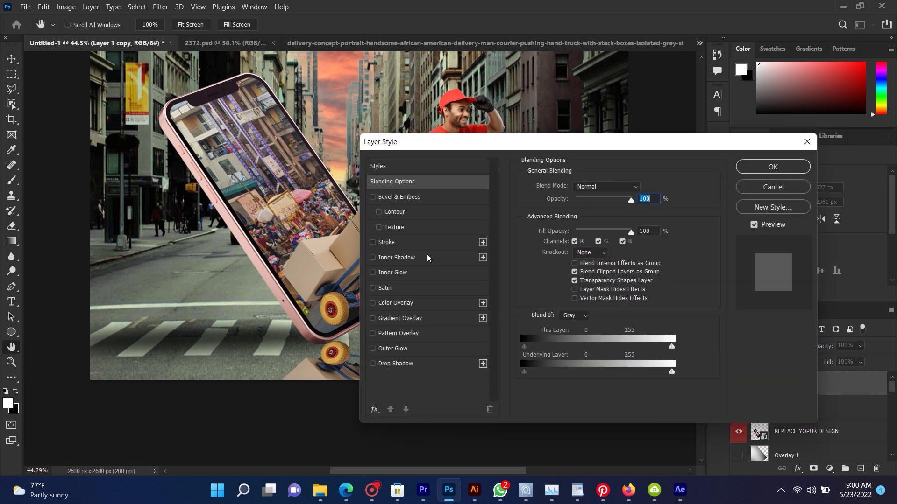
{"action": "left_click", "coordinate": [372, 303]}
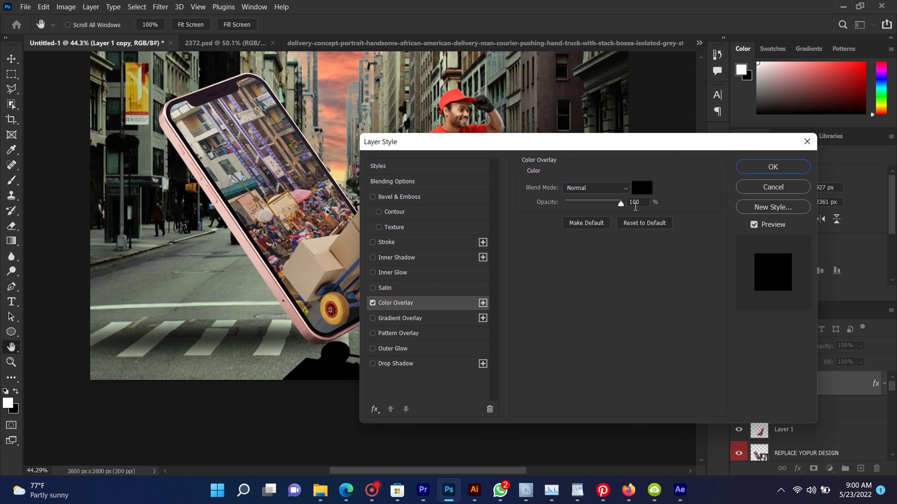
{"action": "left_click_drag", "start_coordinate": [571, 142], "coordinate": [641, 111]}
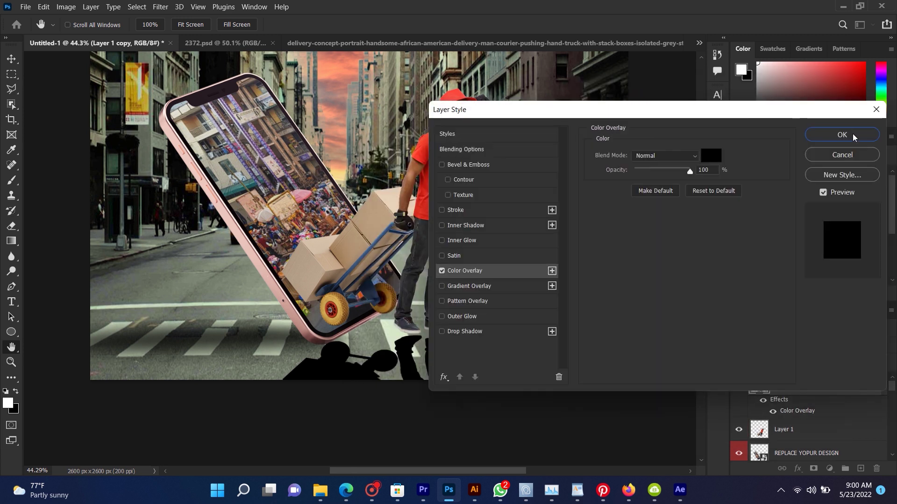
{"action": "left_click", "coordinate": [839, 135]}
Blur the shadow copy with a 33.2 px Gaussian Blur and lower its opacity.
{"action": "left_click", "coordinate": [160, 6]}
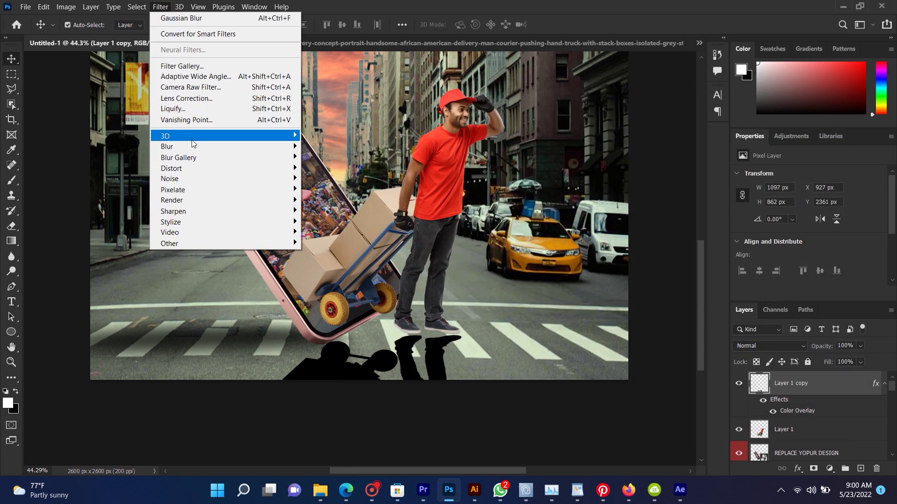
{"action": "mouse_move", "coordinate": [167, 147]}
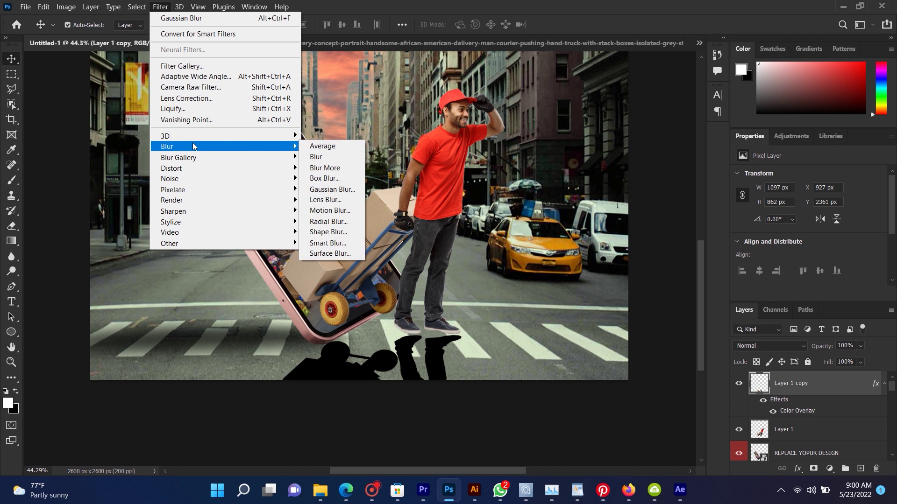
{"action": "left_click", "coordinate": [331, 189]}
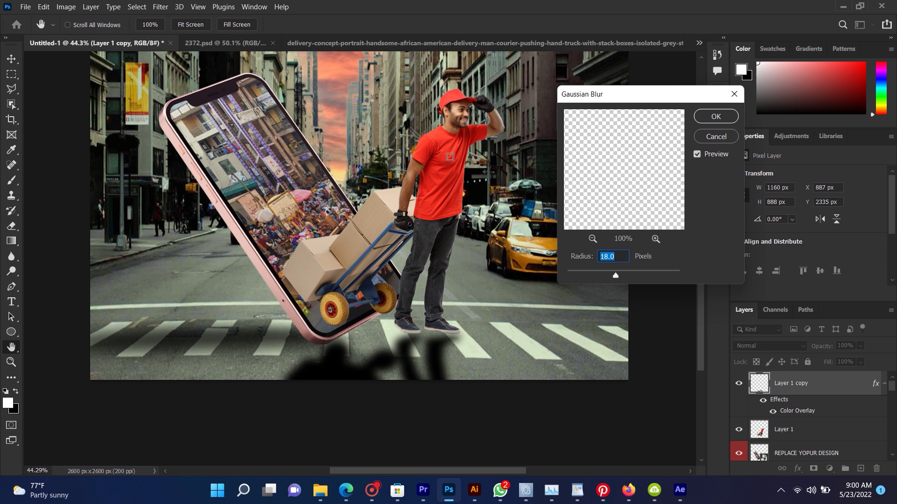
{"action": "left_click_drag", "start_coordinate": [617, 276], "coordinate": [626, 272]}
{"action": "left_click", "coordinate": [625, 273]}
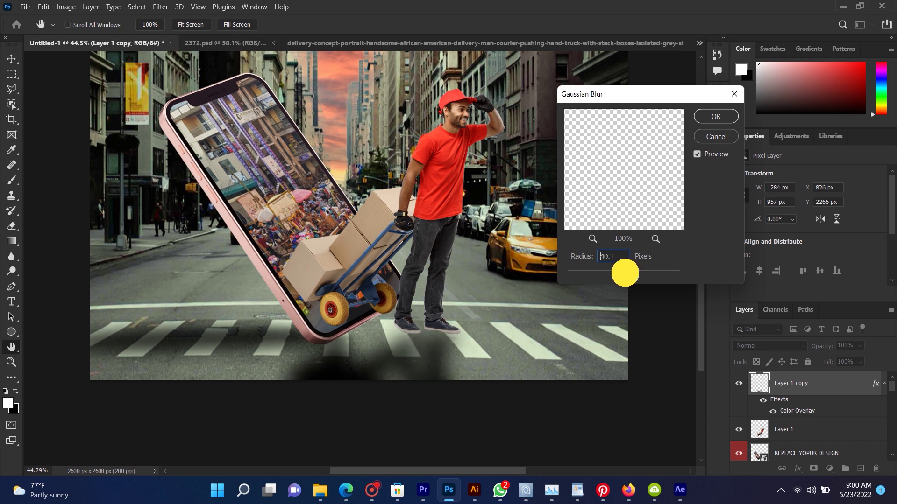
{"action": "left_click_drag", "start_coordinate": [625, 272], "coordinate": [622, 271]}
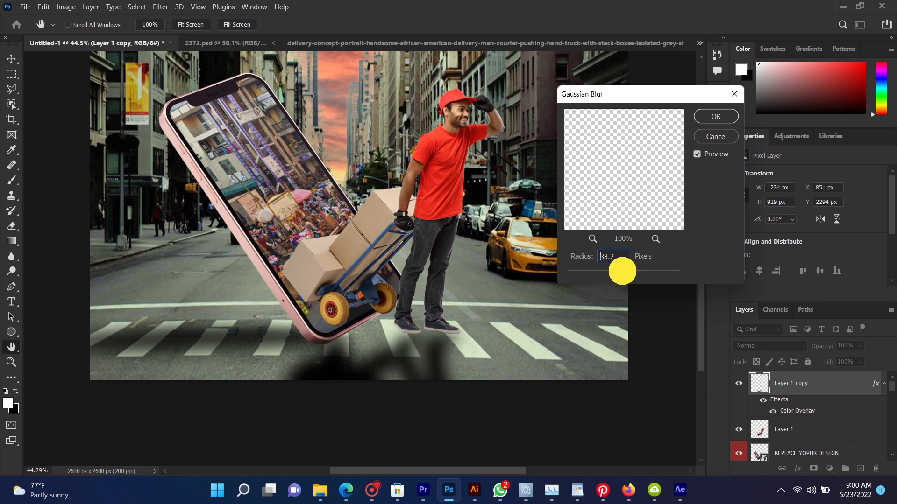
{"action": "left_click", "coordinate": [715, 116]}
{"action": "mouse_move", "coordinate": [813, 348]}
{"action": "left_mouse_down"}
{"action": "mouse_move", "coordinate": [801, 341]}
{"action": "mouse_move", "coordinate": [818, 348]}
{"action": "left_mouse_up"}
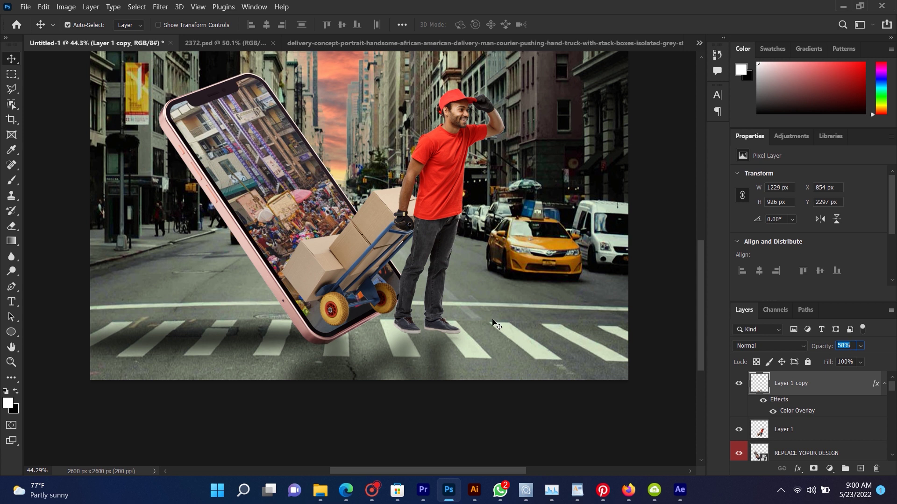
Select the Foreground Color layer, then the Sky Replacement Group.
{"action": "left_click", "coordinate": [491, 256]}
{"action": "scroll", "coordinate": [446, 306], "scroll_direction": "down", "scroll_amount": 3}
{"action": "scroll", "coordinate": [446, 305], "scroll_direction": "down", "scroll_amount": 2}
{"action": "scroll", "coordinate": [467, 306], "scroll_direction": "down", "scroll_amount": 2}
{"action": "scroll", "coordinate": [474, 304], "scroll_direction": "up", "scroll_amount": 1}
{"action": "scroll", "coordinate": [477, 312], "scroll_direction": "up", "scroll_amount": 1}
{"action": "scroll", "coordinate": [477, 312], "scroll_direction": "up", "scroll_amount": 1}
{"action": "scroll", "coordinate": [430, 330], "scroll_direction": "up", "scroll_amount": 1}
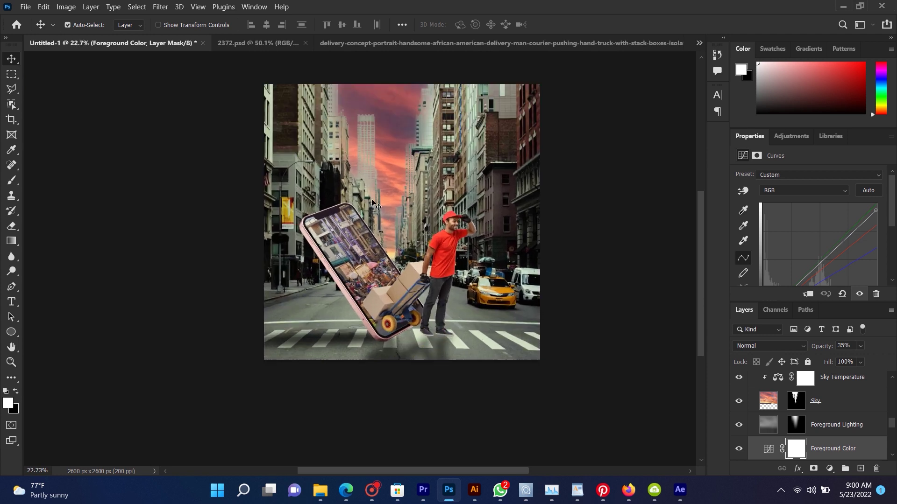
{"action": "left_click", "coordinate": [456, 174]}
Collapse the Sky Replacement Group and select the stores-1500x900 street layer.
{"action": "left_click_drag", "start_coordinate": [456, 174], "coordinate": [452, 172]}
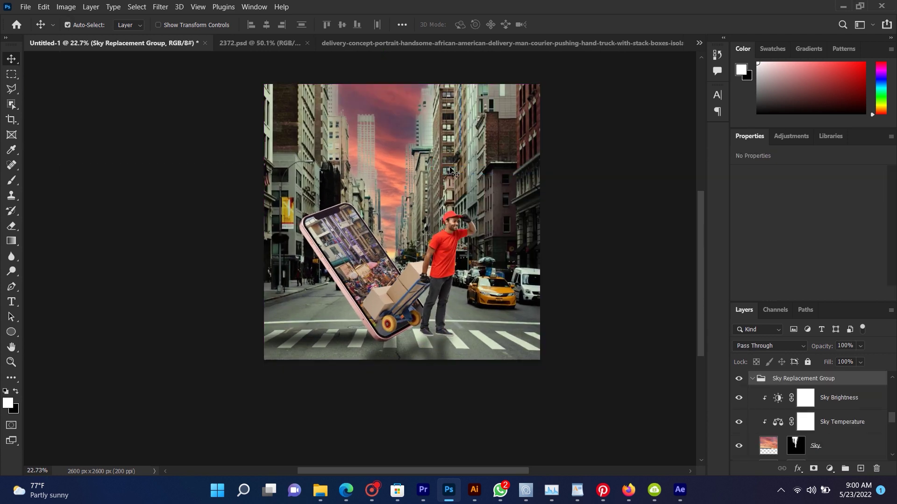
{"action": "right_click", "coordinate": [484, 162]}
{"action": "right_click", "coordinate": [472, 158]}
{"action": "left_click", "coordinate": [751, 381]}
{"action": "left_click", "coordinate": [788, 403]}
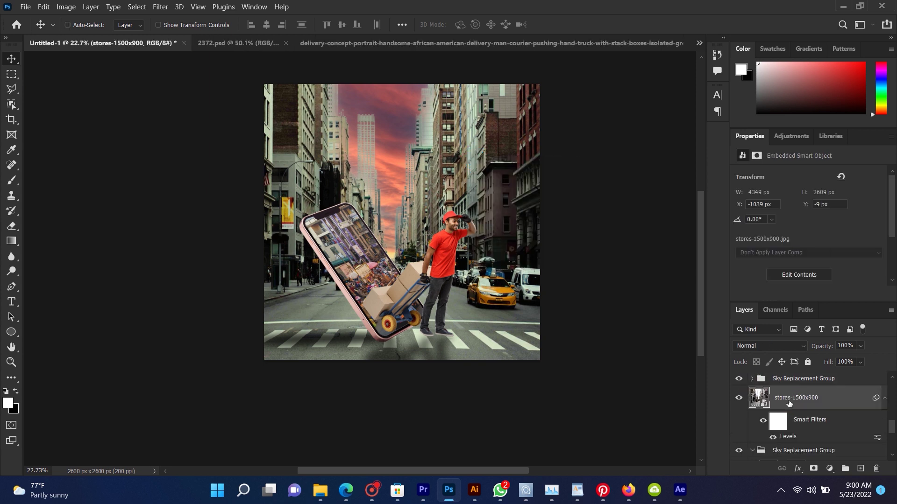
Apply a Levels adjustment with black input 9 to the stores-1500x900 street photo.
{"action": "key", "text": "ctrl+l"}
{"action": "left_click", "coordinate": [638, 254]}
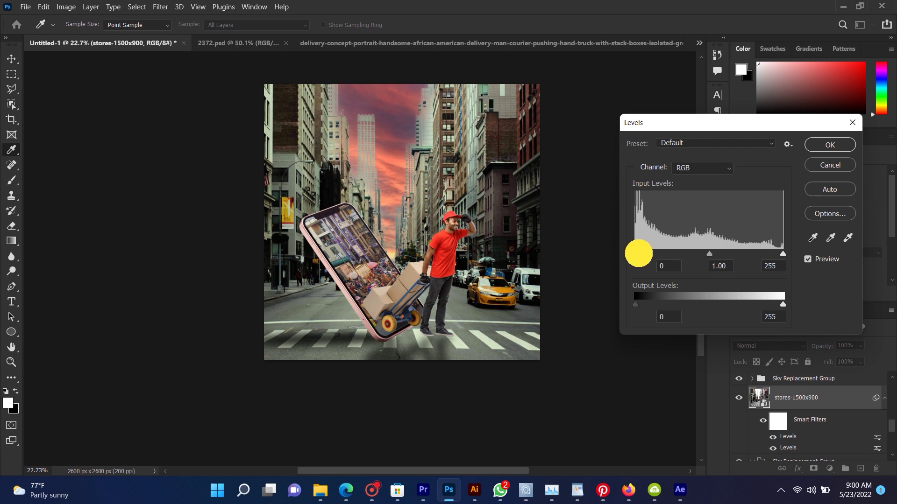
{"action": "left_click_drag", "start_coordinate": [640, 253], "coordinate": [642, 254]}
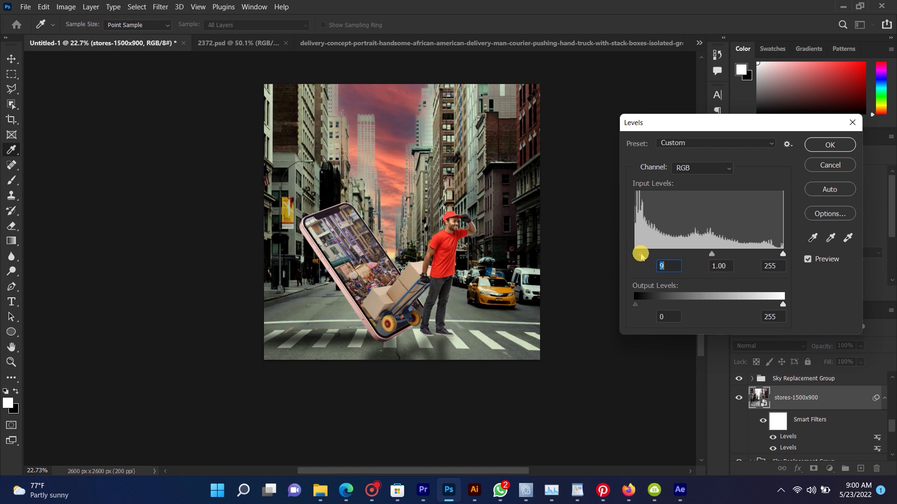
{"action": "left_click", "coordinate": [818, 148]}
{"action": "key", "text": "v"}
{"action": "scroll", "coordinate": [379, 309], "scroll_direction": "down", "scroll_amount": 2}
{"action": "scroll", "coordinate": [379, 309], "scroll_direction": "up", "scroll_amount": 4}
{"action": "scroll", "coordinate": [378, 309], "scroll_direction": "up", "scroll_amount": 2}
{"action": "scroll", "coordinate": [387, 299], "scroll_direction": "up", "scroll_amount": 1}
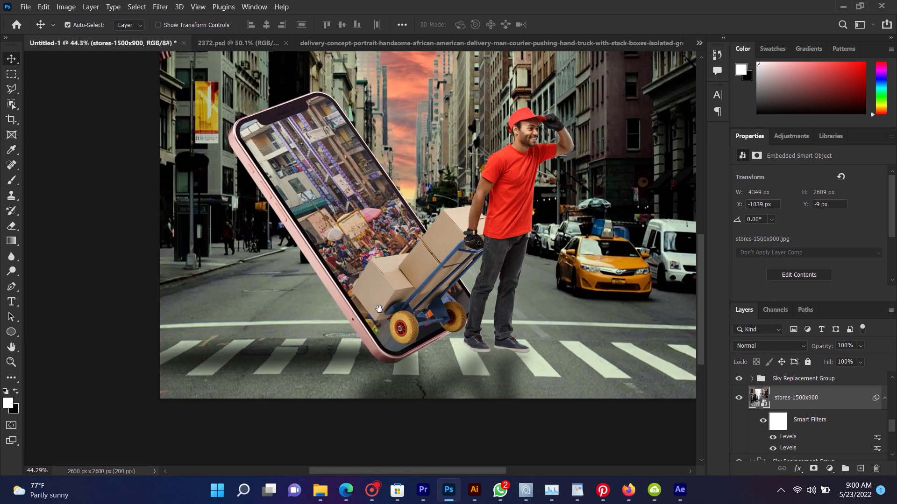
{"action": "scroll", "coordinate": [396, 290], "scroll_direction": "down", "scroll_amount": 3}
{"action": "scroll", "coordinate": [408, 280], "scroll_direction": "down", "scroll_amount": 2}
{"action": "scroll", "coordinate": [419, 288], "scroll_direction": "down", "scroll_amount": 3}
{"action": "scroll", "coordinate": [425, 276], "scroll_direction": "up", "scroll_amount": 3}
{"action": "scroll", "coordinate": [432, 262], "scroll_direction": "up", "scroll_amount": 1}
{"action": "scroll", "coordinate": [438, 246], "scroll_direction": "up", "scroll_amount": 1}
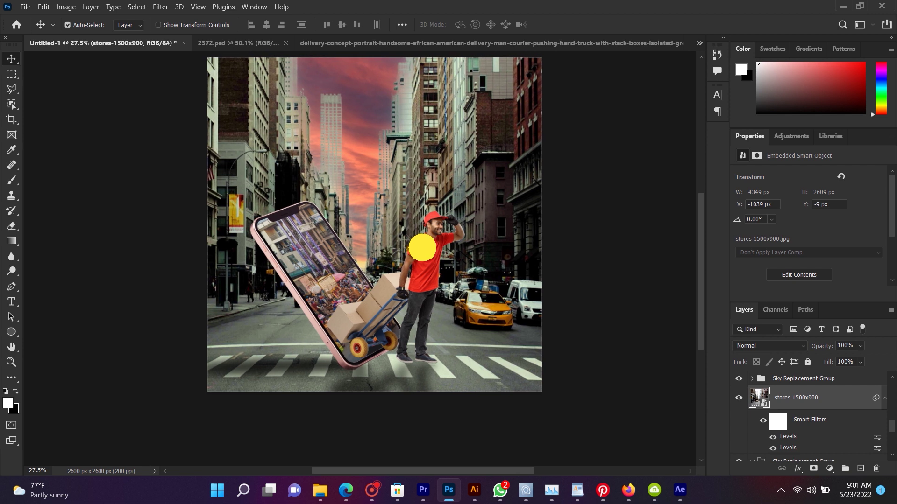
{"action": "right_click", "coordinate": [481, 160]}
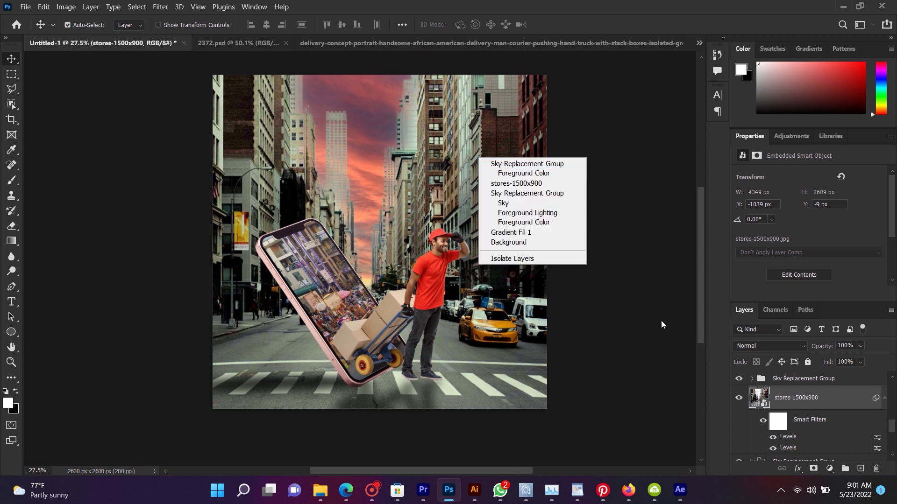
Try a 3.5 px Gaussian Blur on stores-1500x900, then cancel it.
{"action": "left_click", "coordinate": [799, 400]}
{"action": "left_click", "coordinate": [138, 7]}
{"action": "mouse_move", "coordinate": [167, 147]}
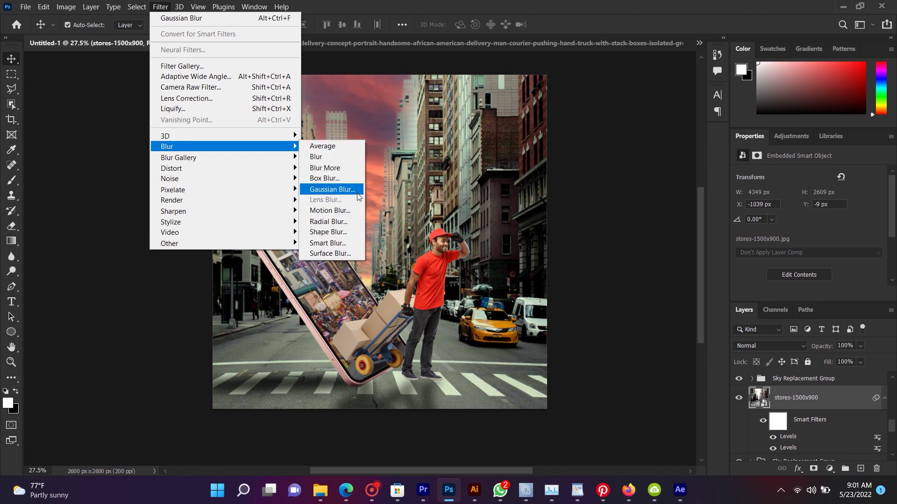
{"action": "left_click", "coordinate": [357, 196]}
{"action": "left_click_drag", "start_coordinate": [622, 277], "coordinate": [589, 270]}
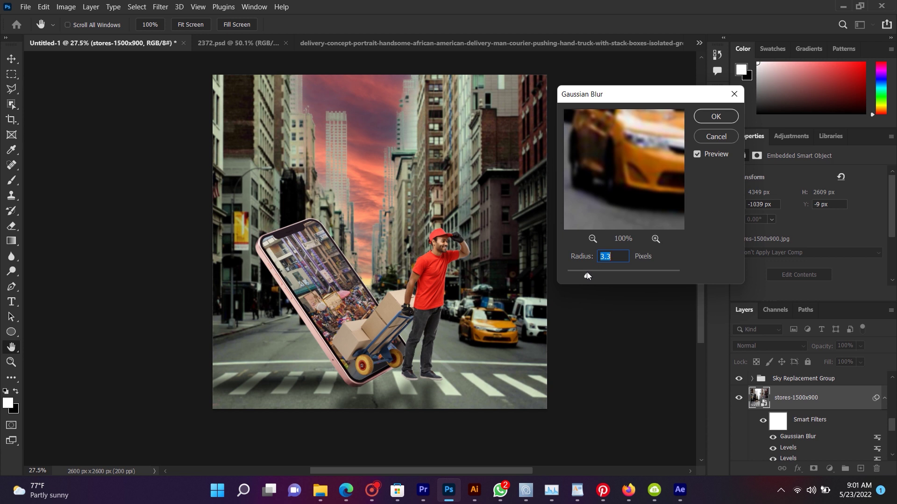
{"action": "left_click", "coordinate": [716, 136]}
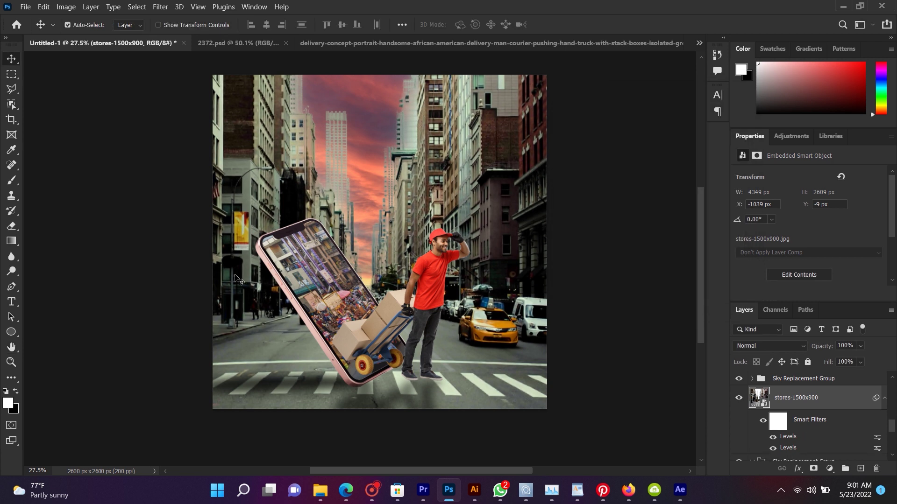
Draw a four-corner polygonal selection over the left part of the street photo.
{"action": "left_click", "coordinate": [11, 88]}
{"action": "left_click", "coordinate": [210, 339]}
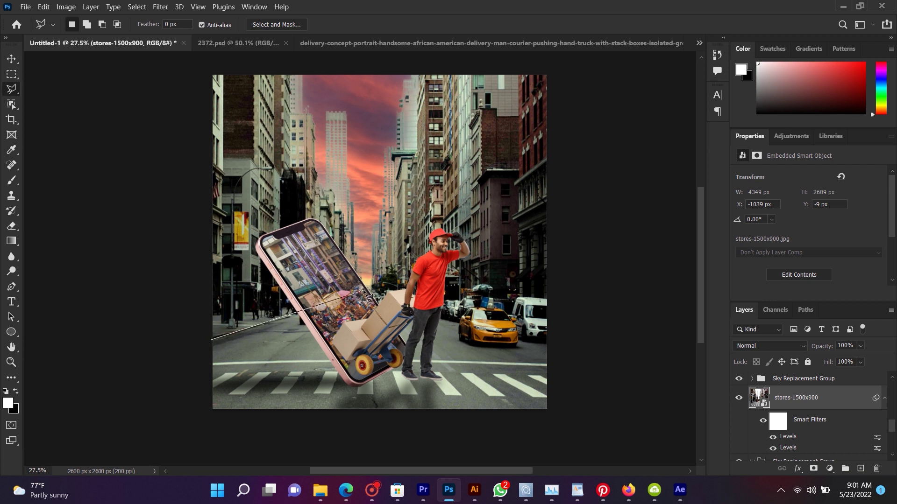
{"action": "left_click", "coordinate": [369, 62]}
{"action": "left_click", "coordinate": [183, 68]}
{"action": "double_click", "coordinate": [182, 360]}
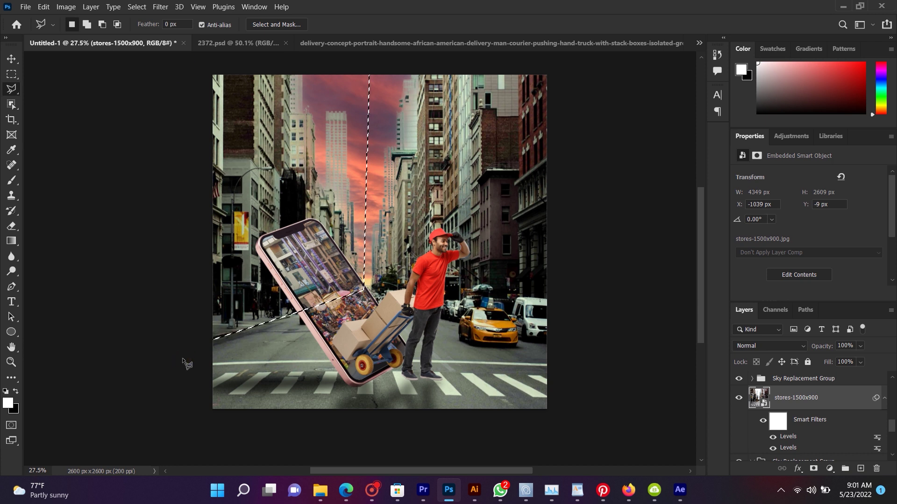
Rasterize the stores-1500x900 layer into a plain pixel layer.
{"action": "right_click", "coordinate": [820, 400]}
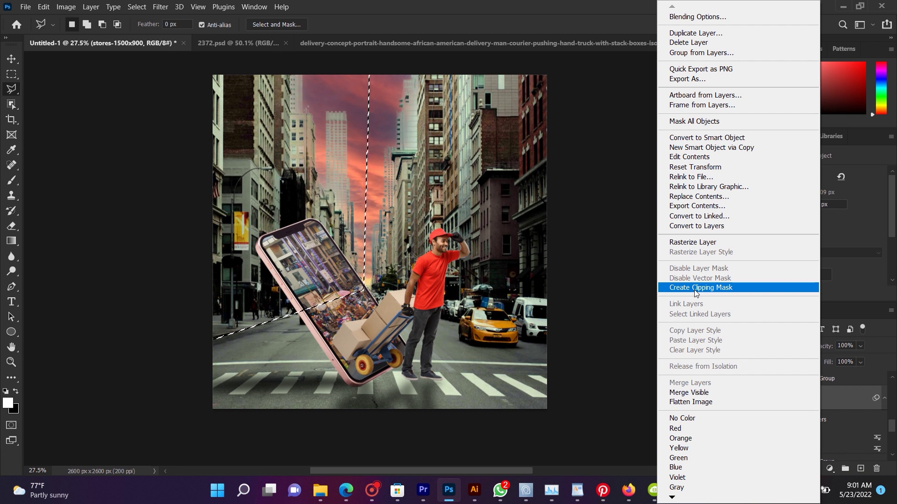
{"action": "left_click", "coordinate": [836, 398]}
{"action": "right_click", "coordinate": [837, 399]}
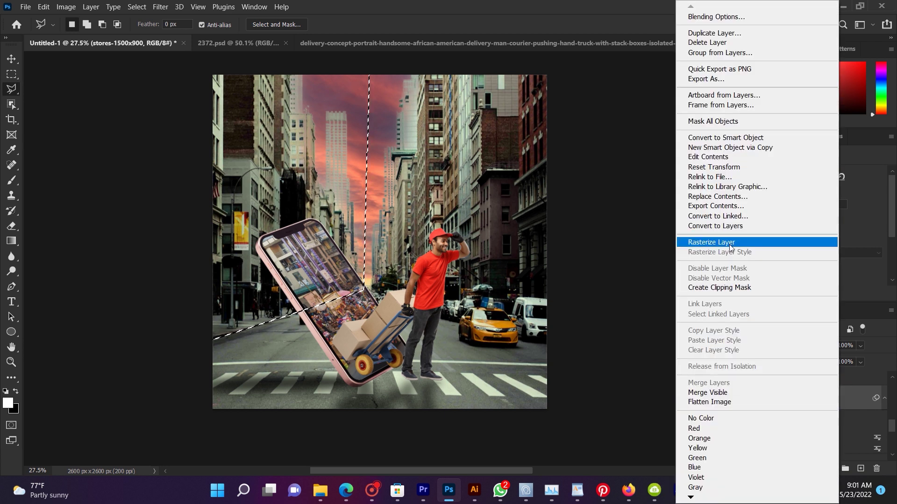
{"action": "left_click", "coordinate": [736, 242]}
{"action": "right_click", "coordinate": [829, 397]}
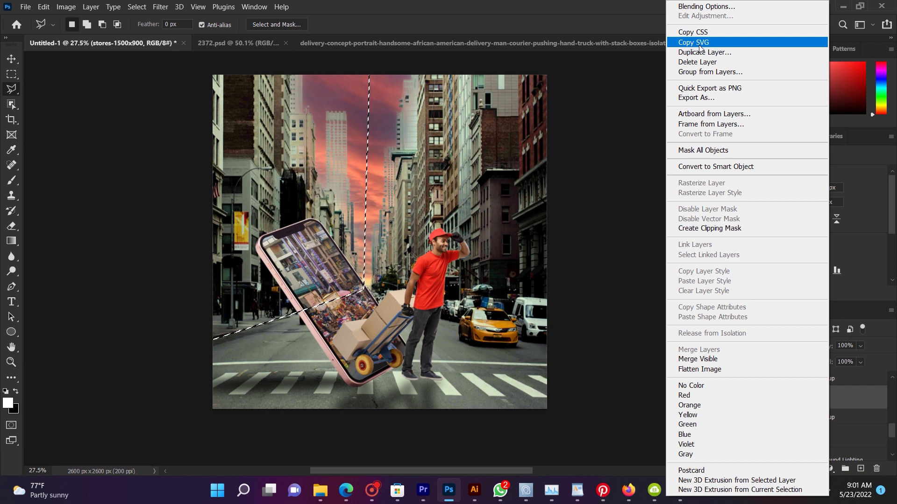
{"action": "left_click", "coordinate": [867, 394]}
{"action": "right_click", "coordinate": [866, 394]}
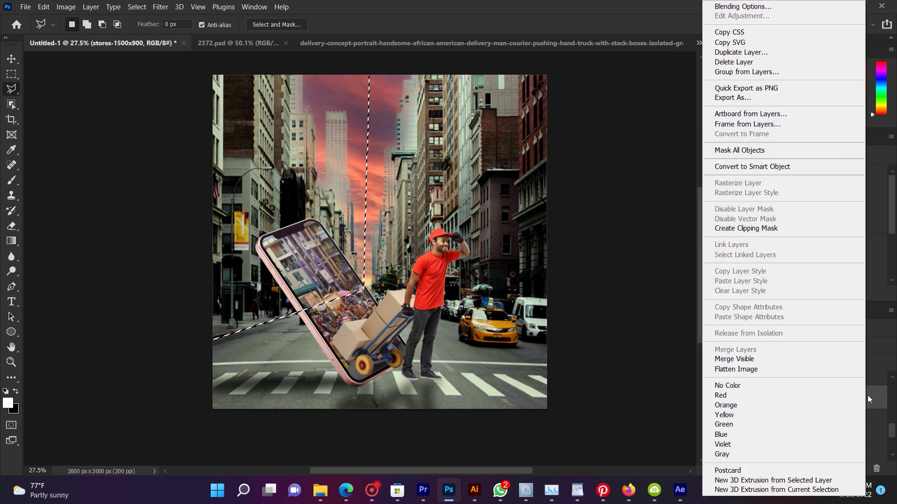
{"action": "left_click", "coordinate": [757, 168]}
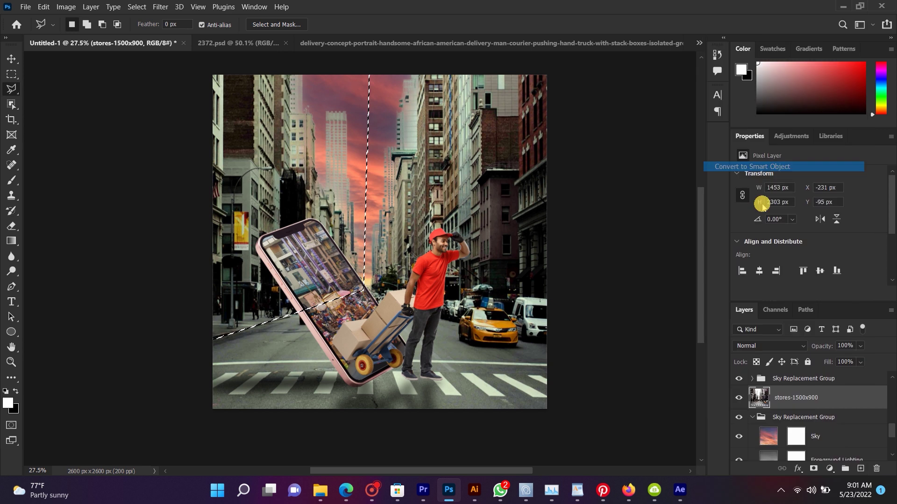
{"action": "right_click", "coordinate": [845, 383]}
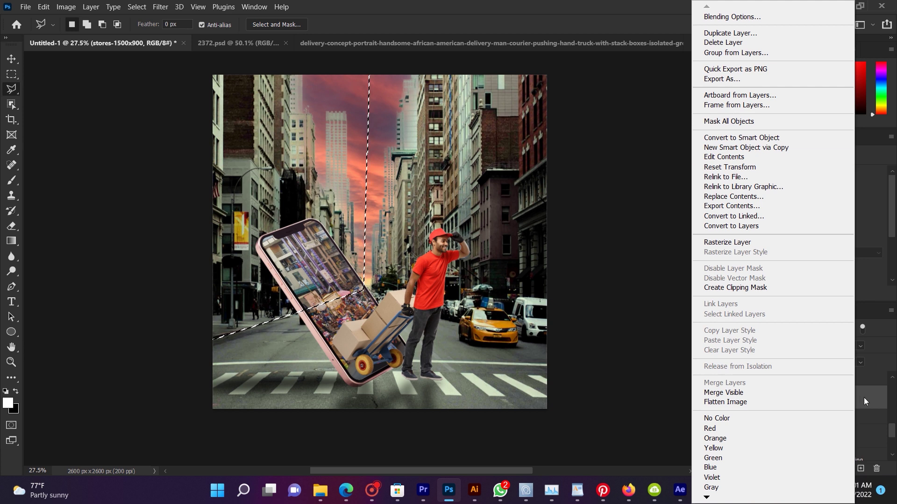
{"action": "left_click", "coordinate": [839, 403]}
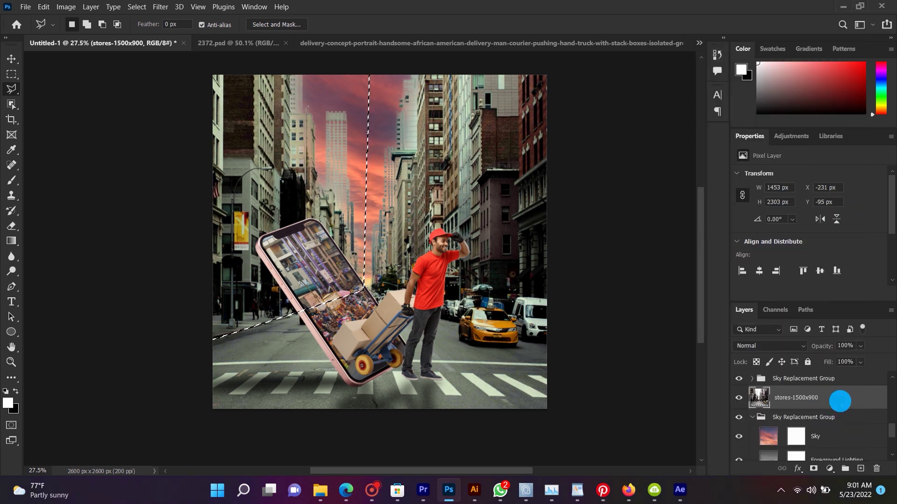
{"action": "right_click", "coordinate": [839, 403]}
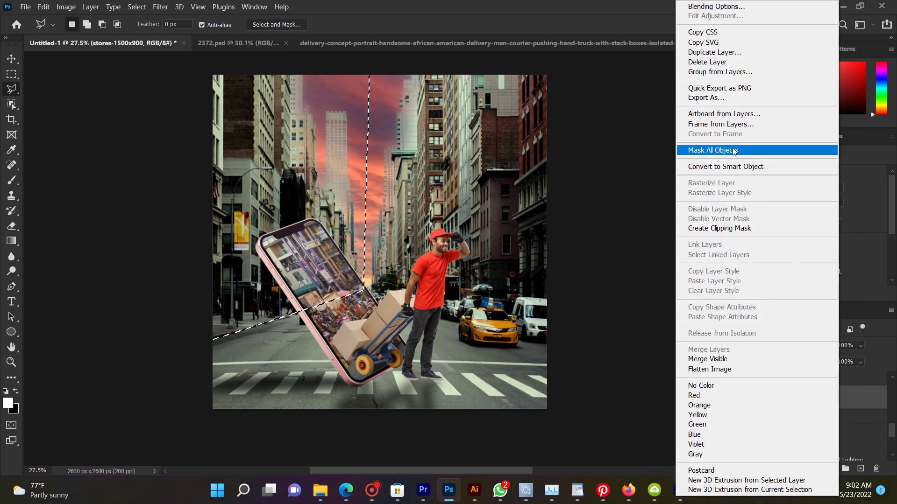
{"action": "left_click", "coordinate": [703, 32]}
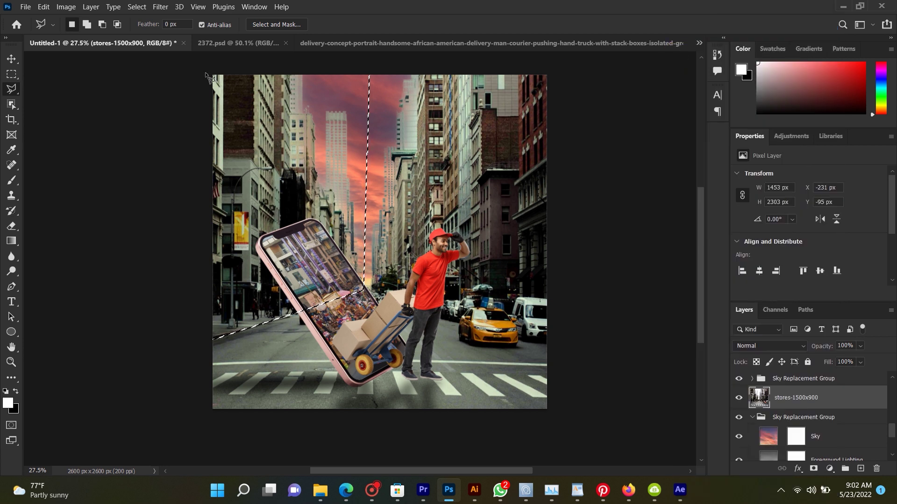
Clear the selection and preview a 33.2 px Gaussian Blur, cancelling it to keep the street sharp.
{"action": "key", "text": "ctrl+d"}
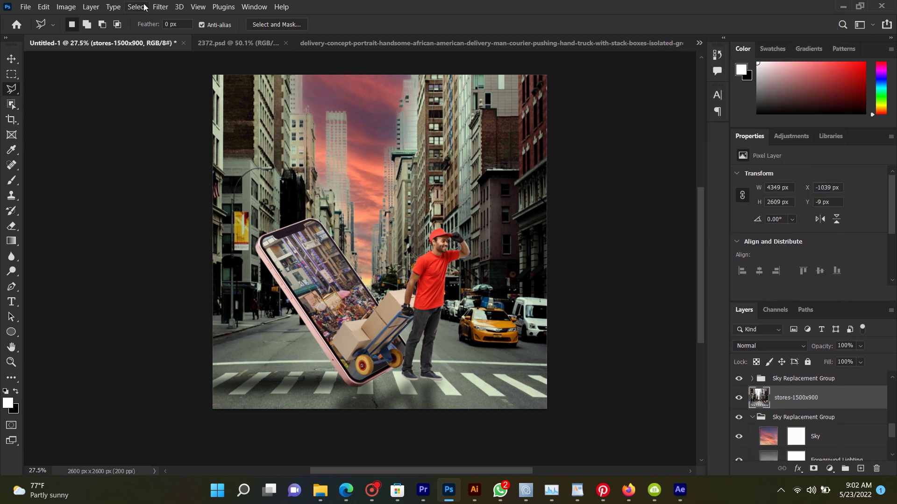
{"action": "left_click", "coordinate": [161, 6]}
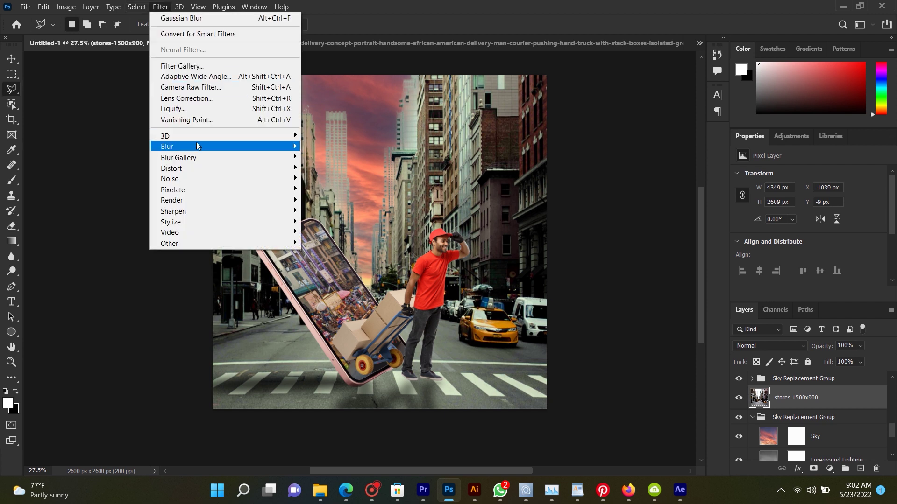
{"action": "mouse_move", "coordinate": [167, 146]}
{"action": "left_click", "coordinate": [334, 189]}
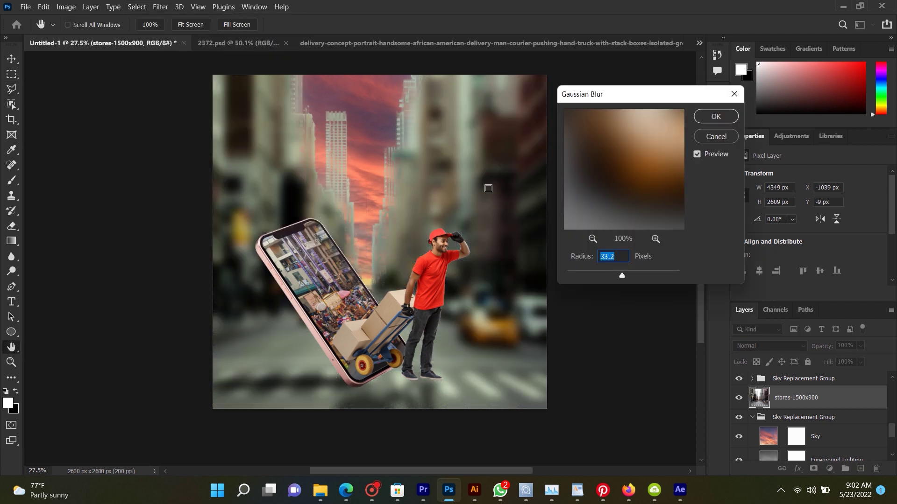
{"action": "left_click", "coordinate": [715, 137]}
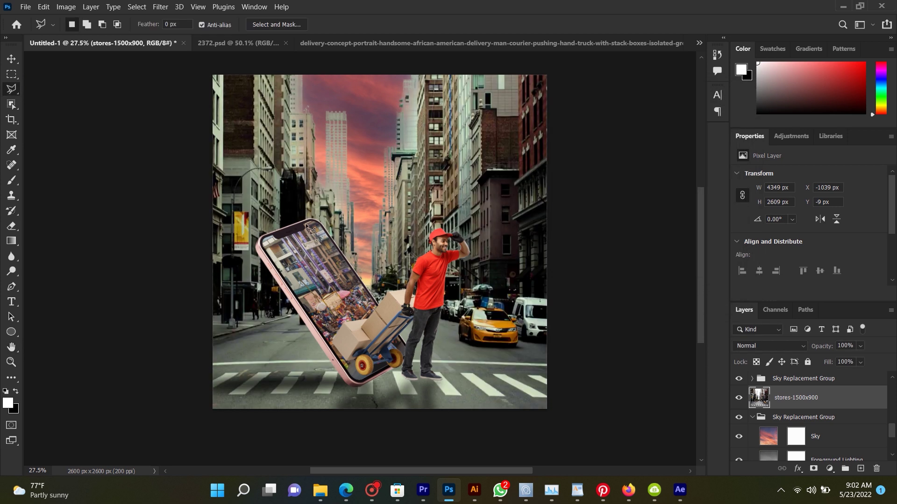
{"action": "scroll", "coordinate": [369, 233], "scroll_direction": "down", "scroll_amount": 3}
{"action": "scroll", "coordinate": [369, 233], "scroll_direction": "up", "scroll_amount": 2}
{"action": "left_click", "coordinate": [11, 59]}
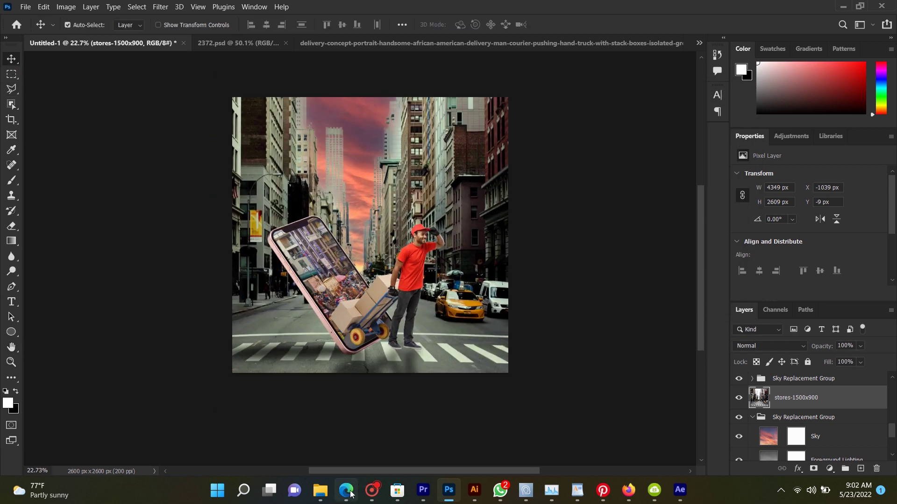
In Edge, browse the related city-street images and the Google Images results for 'road'.
{"action": "left_click", "coordinate": [346, 491]}
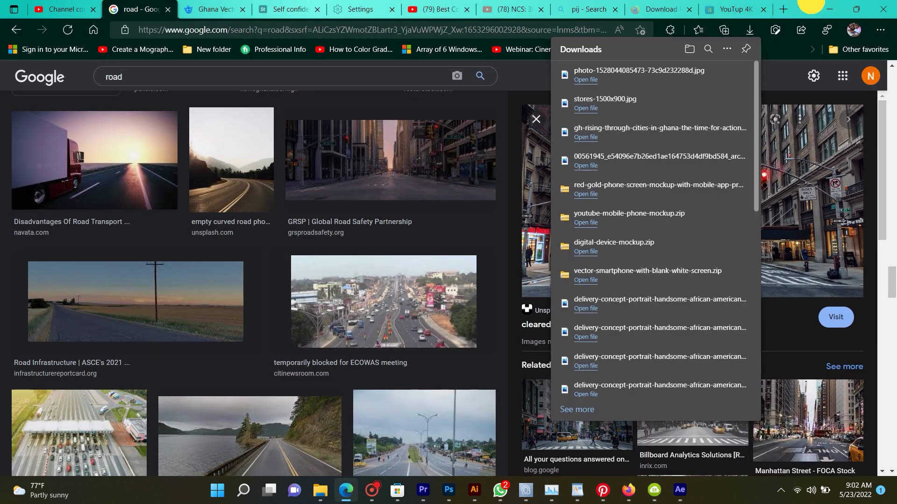
{"action": "scroll", "coordinate": [602, 358], "scroll_direction": "down", "scroll_amount": 5}
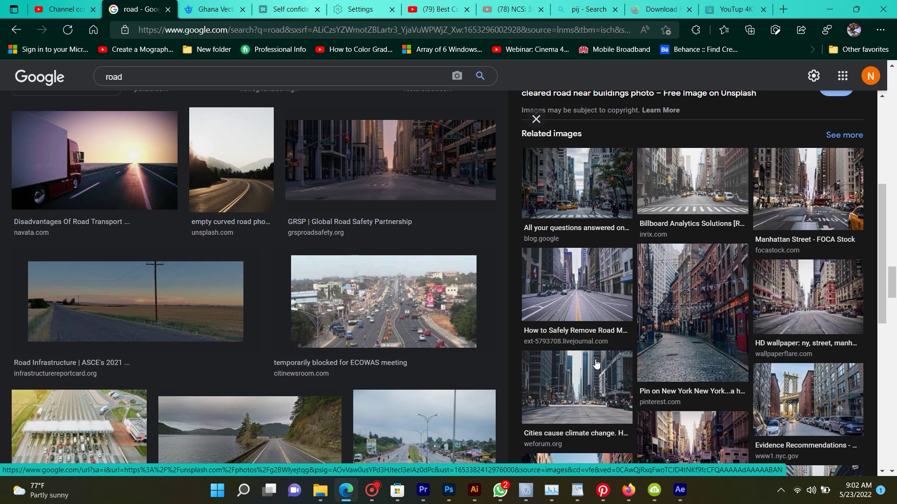
{"action": "scroll", "coordinate": [596, 363], "scroll_direction": "down", "scroll_amount": 3}
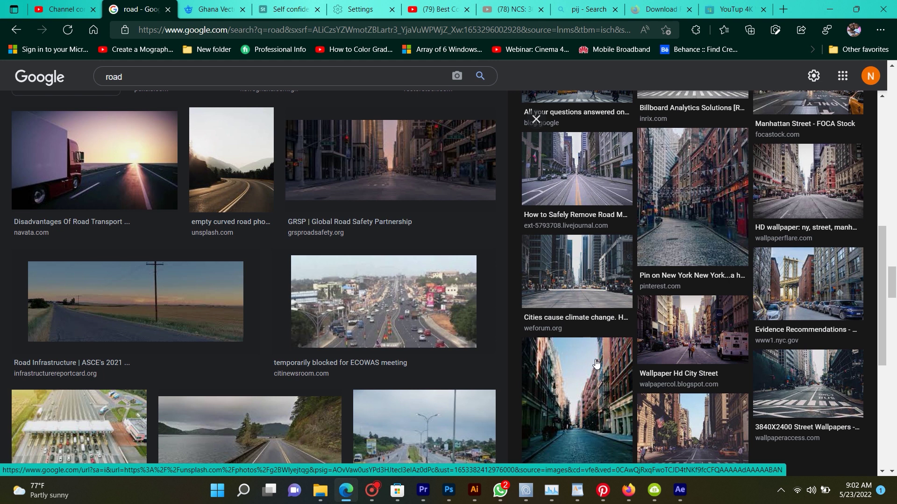
{"action": "scroll", "coordinate": [576, 304], "scroll_direction": "down", "scroll_amount": 1}
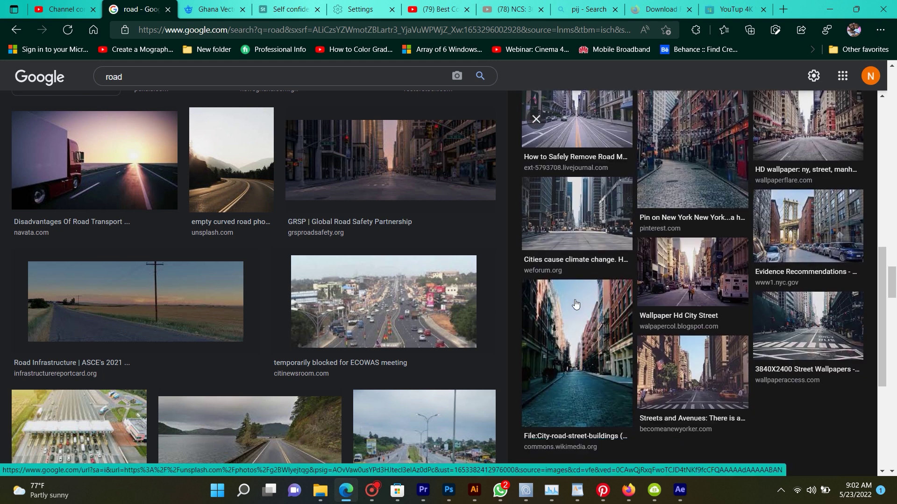
{"action": "scroll", "coordinate": [575, 304], "scroll_direction": "down", "scroll_amount": 3}
{"action": "left_click", "coordinate": [690, 255]}
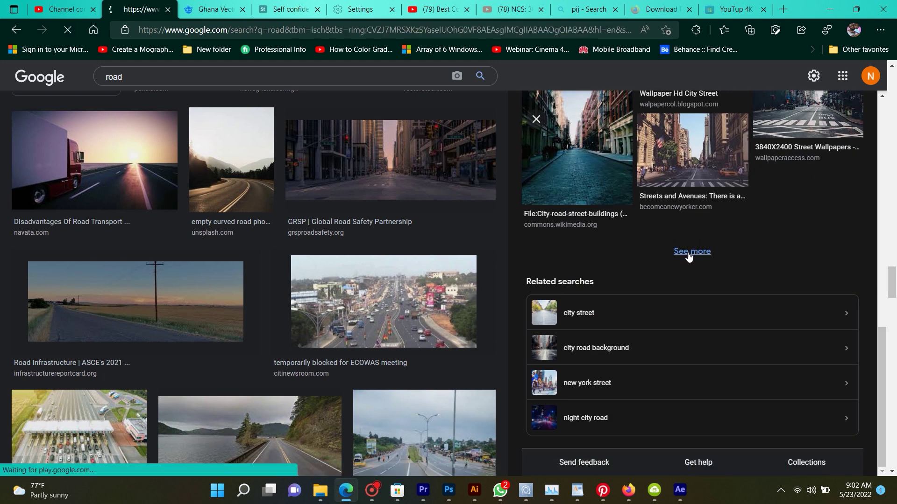
{"action": "scroll", "coordinate": [381, 360], "scroll_direction": "down", "scroll_amount": 1}
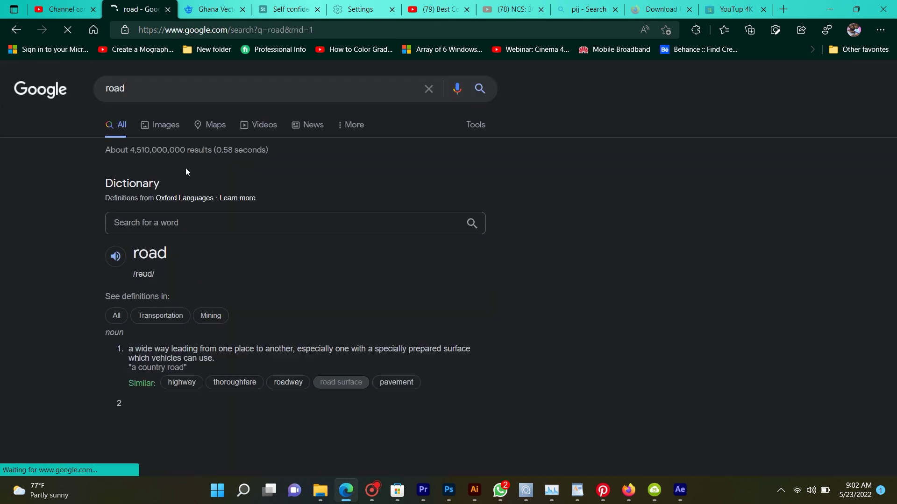
{"action": "left_click", "coordinate": [156, 122]}
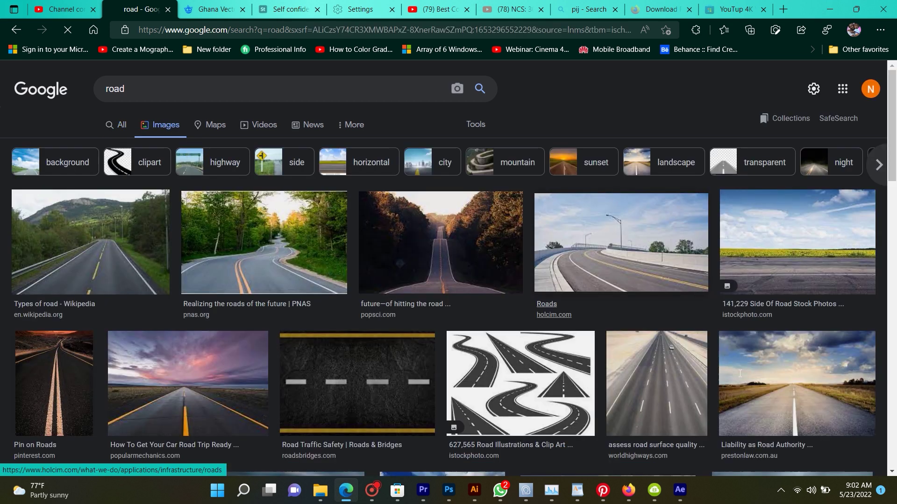
{"action": "scroll", "coordinate": [426, 335], "scroll_direction": "down", "scroll_amount": 5}
{"action": "scroll", "coordinate": [426, 336], "scroll_direction": "down", "scroll_amount": 5}
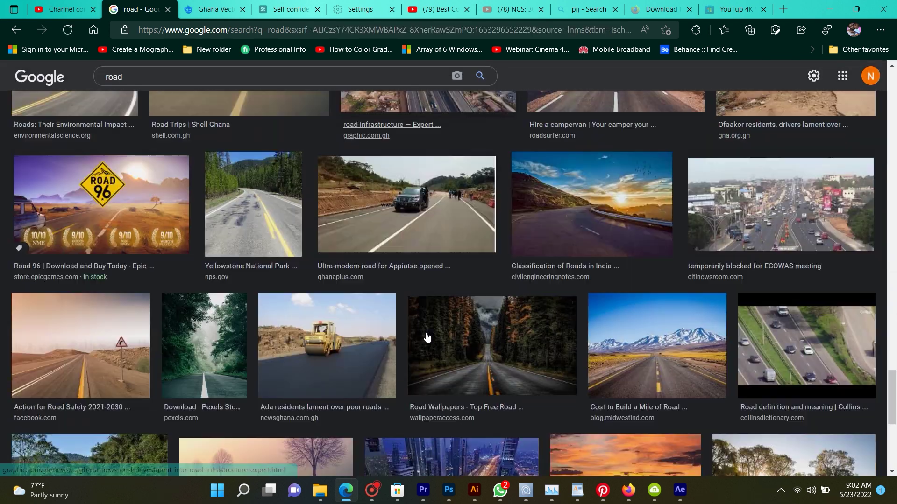
{"action": "scroll", "coordinate": [507, 366], "scroll_direction": "down", "scroll_amount": 5}
{"action": "scroll", "coordinate": [508, 365], "scroll_direction": "down", "scroll_amount": 5}
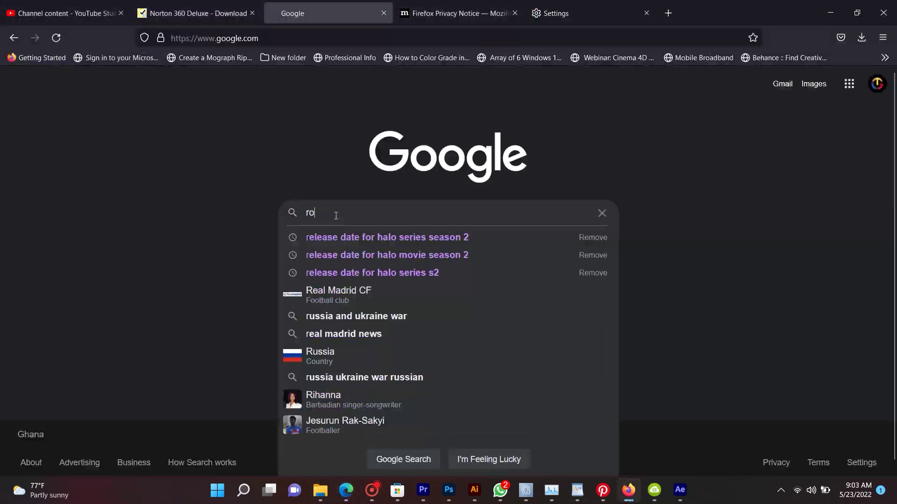
Scroll the city-road image results and preview the crosswalk street photo.
{"action": "scroll", "coordinate": [382, 334], "scroll_direction": "down", "scroll_amount": 5}
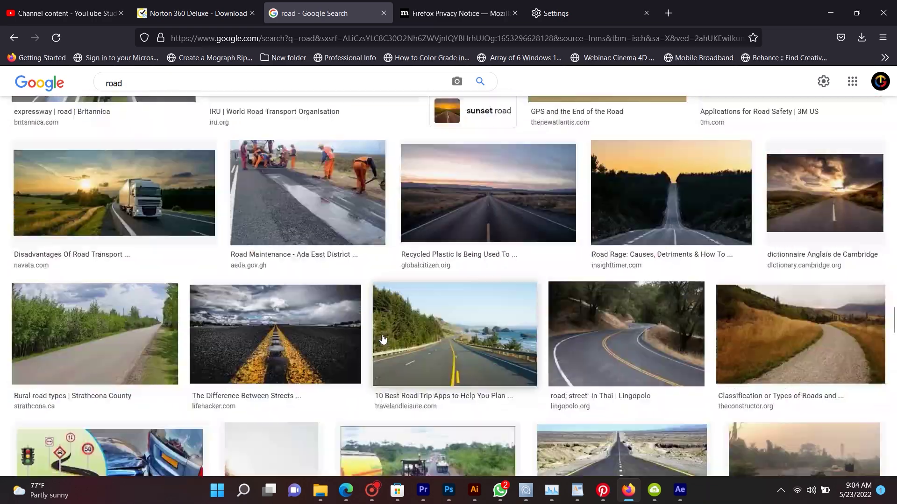
{"action": "scroll", "coordinate": [382, 334], "scroll_direction": "down", "scroll_amount": 5}
{"action": "scroll", "coordinate": [382, 334], "scroll_direction": "down", "scroll_amount": 5}
{"action": "scroll", "coordinate": [382, 335], "scroll_direction": "down", "scroll_amount": 5}
{"action": "scroll", "coordinate": [382, 335], "scroll_direction": "down", "scroll_amount": 5}
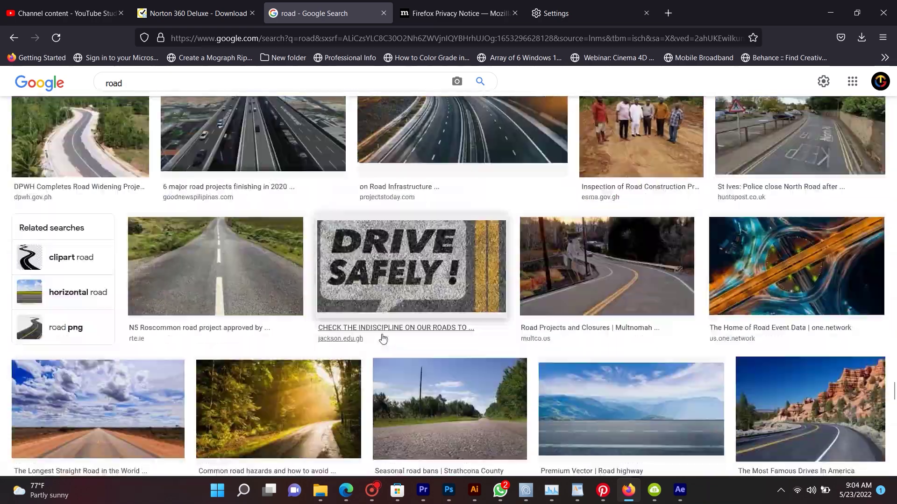
{"action": "scroll", "coordinate": [382, 334], "scroll_direction": "down", "scroll_amount": 5}
{"action": "scroll", "coordinate": [372, 277], "scroll_direction": "down", "scroll_amount": 3}
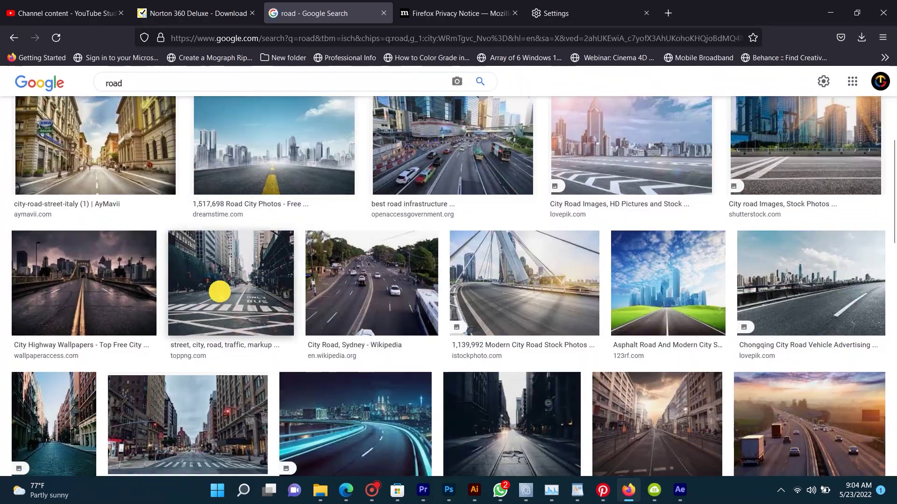
{"action": "left_click", "coordinate": [180, 280]}
{"action": "right_click", "coordinate": [571, 280]}
{"action": "key", "text": "Escape"}
Preview a night-street wallpaper, check its save options, and keep browsing related wallpapers.
{"action": "scroll", "coordinate": [629, 256], "scroll_direction": "down", "scroll_amount": 5}
{"action": "left_click", "coordinate": [729, 308]}
{"action": "right_click", "coordinate": [701, 257]}
{"action": "left_click", "coordinate": [729, 322]}
{"action": "left_click", "coordinate": [355, 261]}
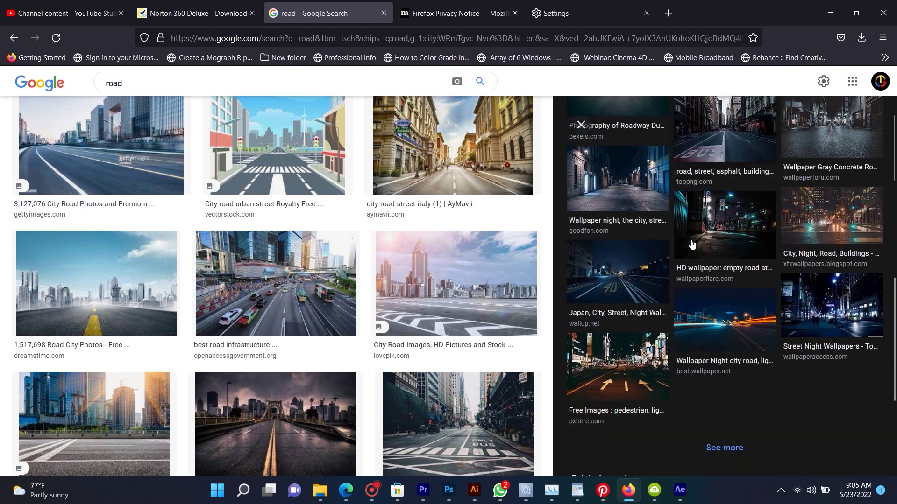
{"action": "key", "text": "Escape"}
{"action": "scroll", "coordinate": [447, 315], "scroll_direction": "down", "scroll_amount": 5}
{"action": "scroll", "coordinate": [447, 315], "scroll_direction": "down", "scroll_amount": 5}
{"action": "scroll", "coordinate": [447, 316], "scroll_direction": "down", "scroll_amount": 5}
{"action": "scroll", "coordinate": [447, 315], "scroll_direction": "down", "scroll_amount": 5}
{"action": "scroll", "coordinate": [447, 316], "scroll_direction": "down", "scroll_amount": 5}
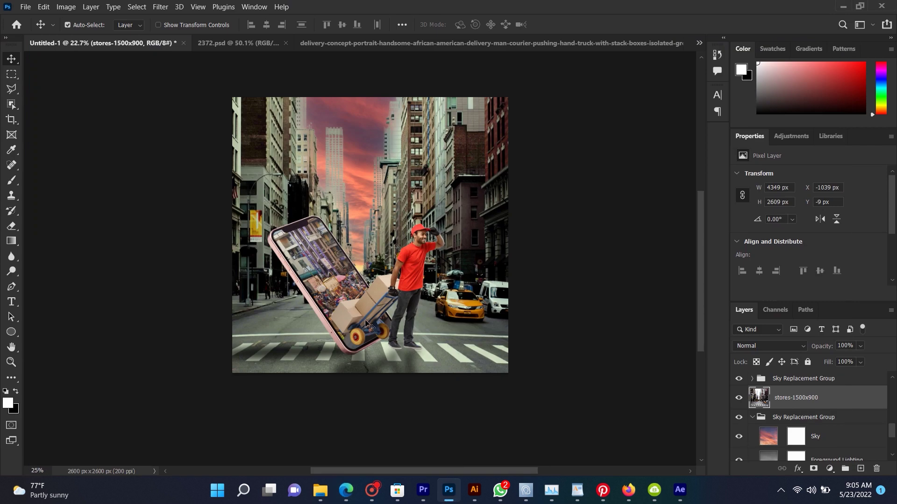
Hide the stores-1500x900 street and the top Sky Replacement Group.
{"action": "scroll", "coordinate": [366, 323], "scroll_direction": "up", "scroll_amount": 2}
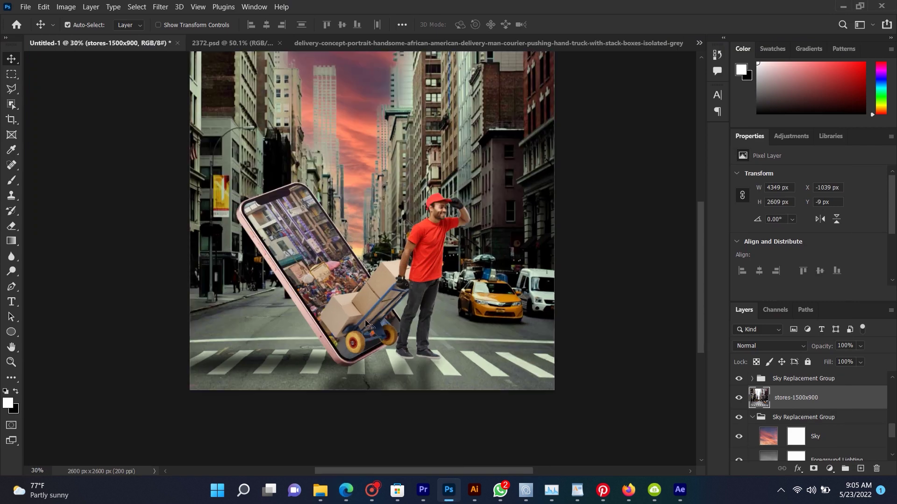
{"action": "left_click", "coordinate": [460, 160]}
{"action": "left_click", "coordinate": [775, 395]}
{"action": "left_click", "coordinate": [739, 397]}
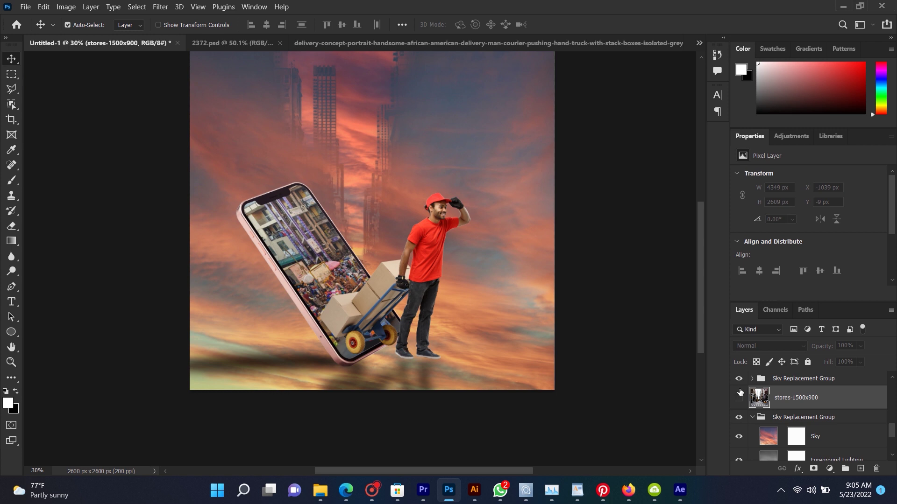
{"action": "left_click", "coordinate": [739, 378]}
Place road_city_buildings_158597_3415x3415 from Downloads into the composite and position it as the backdrop.
{"action": "left_click", "coordinate": [320, 489]}
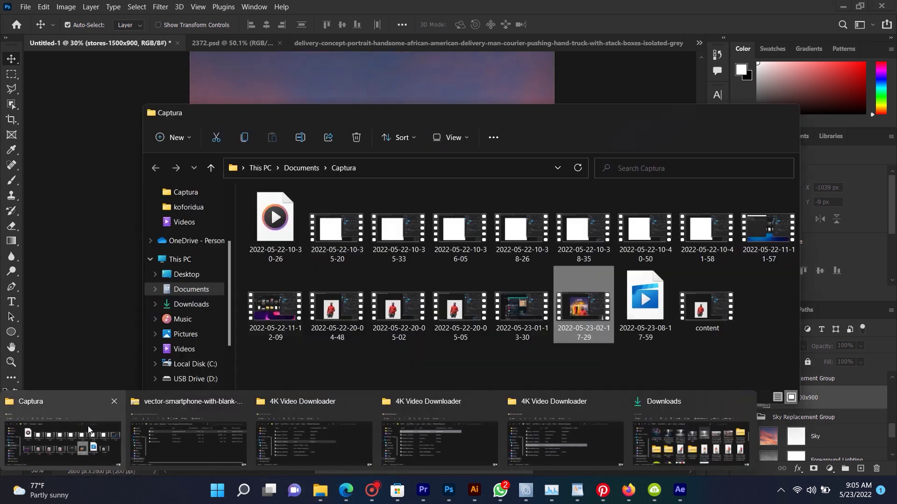
{"action": "left_click", "coordinate": [666, 444]}
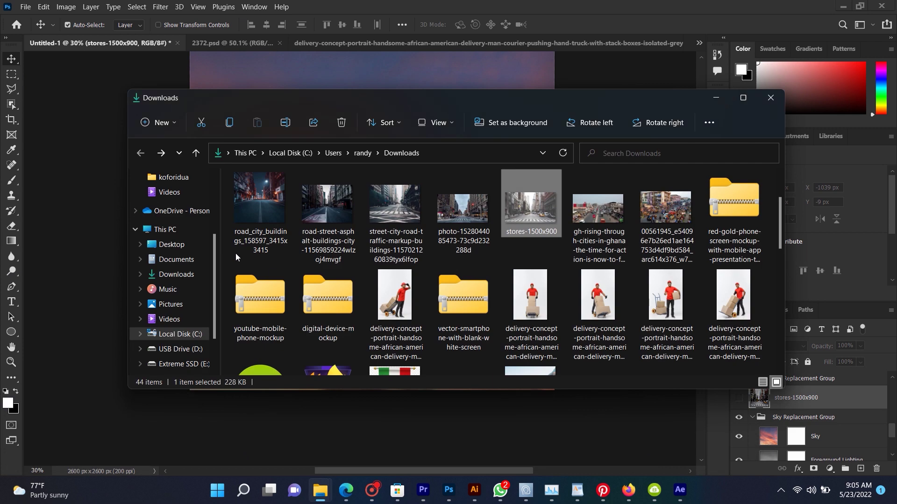
{"action": "left_click", "coordinate": [259, 200]}
{"action": "left_click_drag", "start_coordinate": [403, 448], "coordinate": [400, 455]}
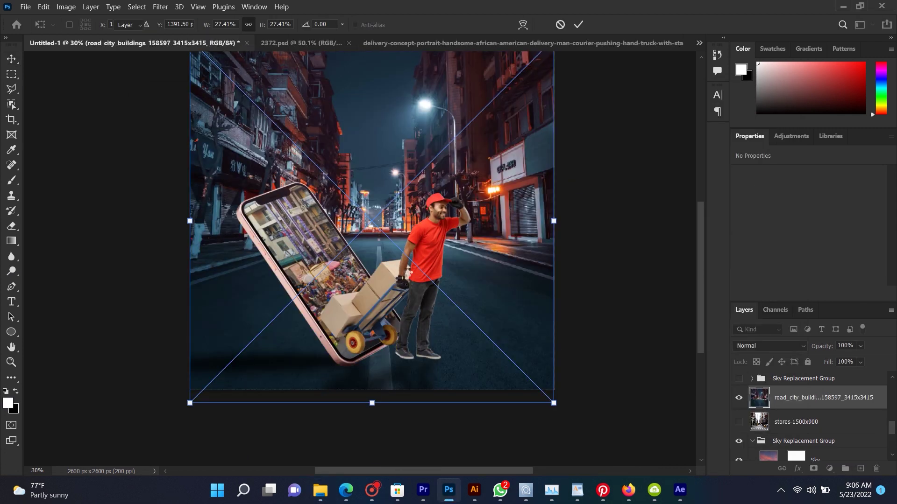
{"action": "key", "text": "Return"}
{"action": "scroll", "coordinate": [372, 224], "scroll_direction": "down", "scroll_amount": 1}
{"action": "left_click_drag", "start_coordinate": [360, 164], "coordinate": [363, 152]}
{"action": "right_click", "coordinate": [476, 271]}
{"action": "left_click", "coordinate": [443, 317]}
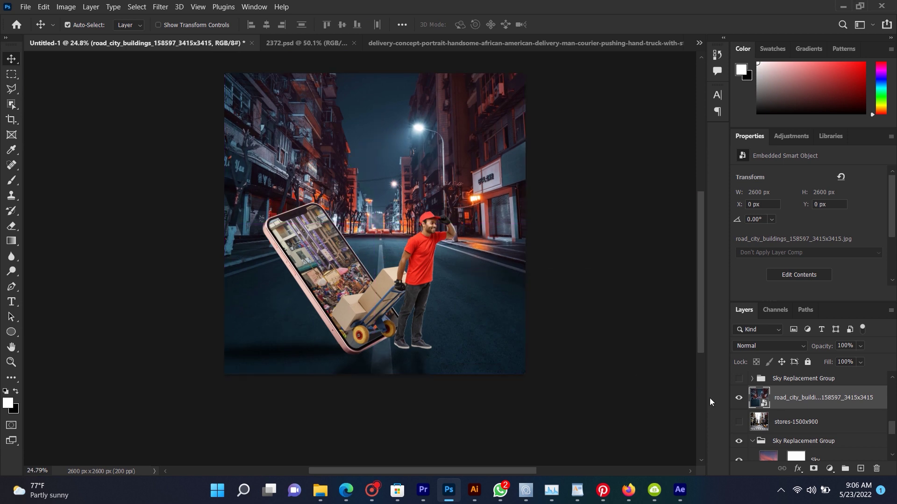
Toggle the Sky Replacement Group visibility, collapse the group, and reselect road_city_buildings.
{"action": "left_click", "coordinate": [739, 379]}
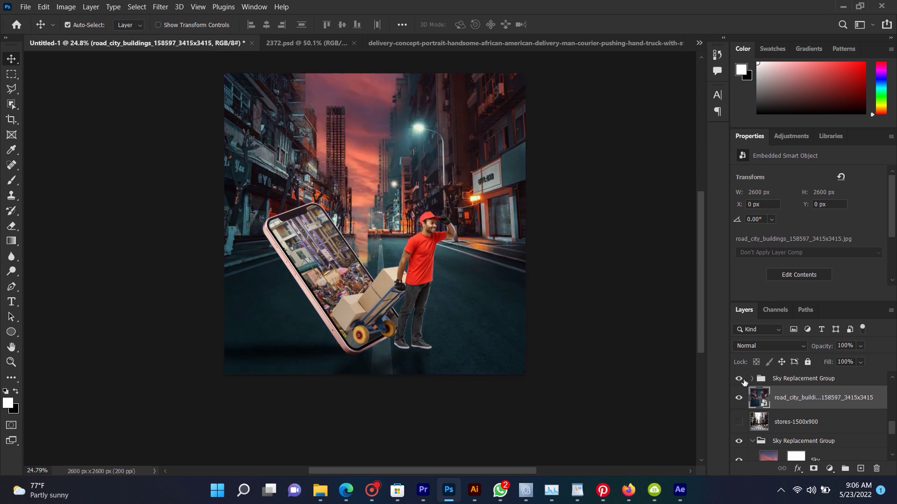
{"action": "left_click", "coordinate": [739, 379]}
{"action": "left_click", "coordinate": [789, 377]}
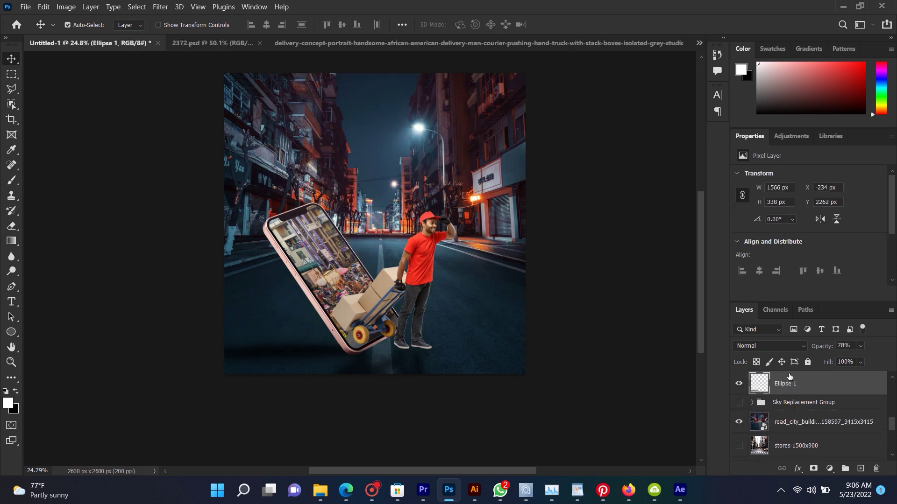
{"action": "scroll", "coordinate": [304, 306], "scroll_direction": "down", "scroll_amount": 2}
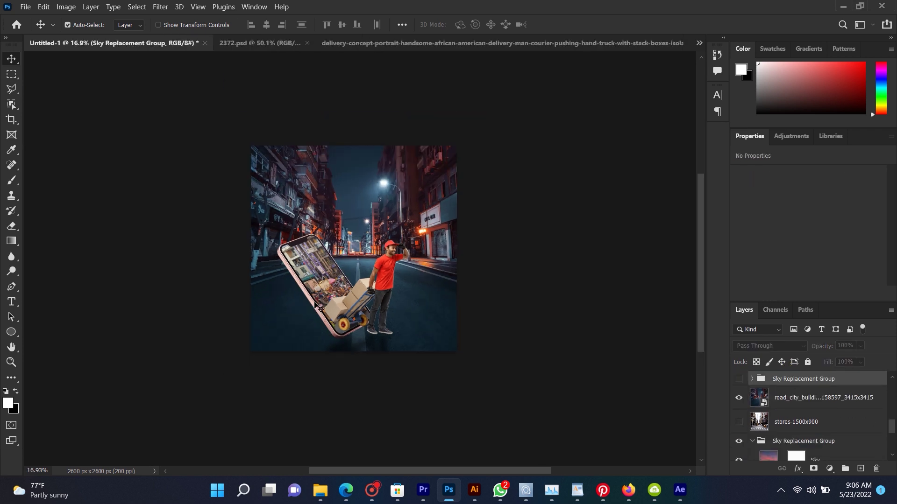
{"action": "scroll", "coordinate": [310, 308], "scroll_direction": "up", "scroll_amount": 4}
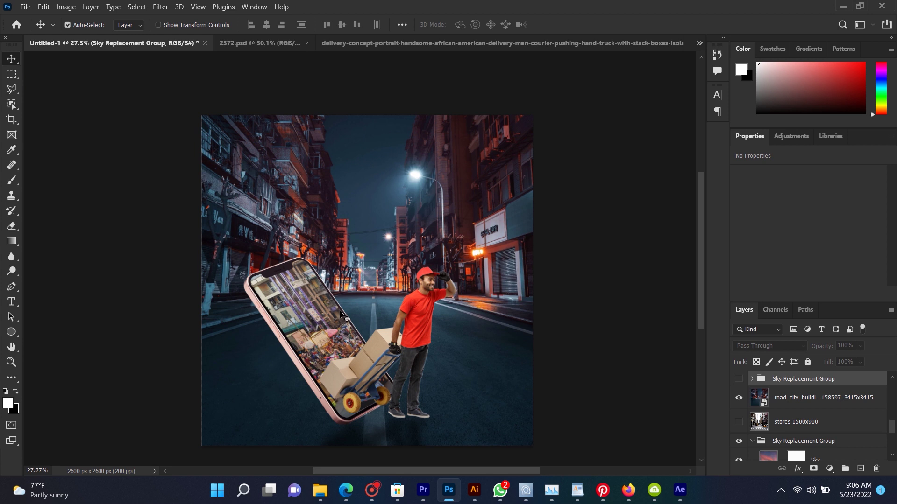
{"action": "scroll", "coordinate": [338, 313], "scroll_direction": "down", "scroll_amount": 2}
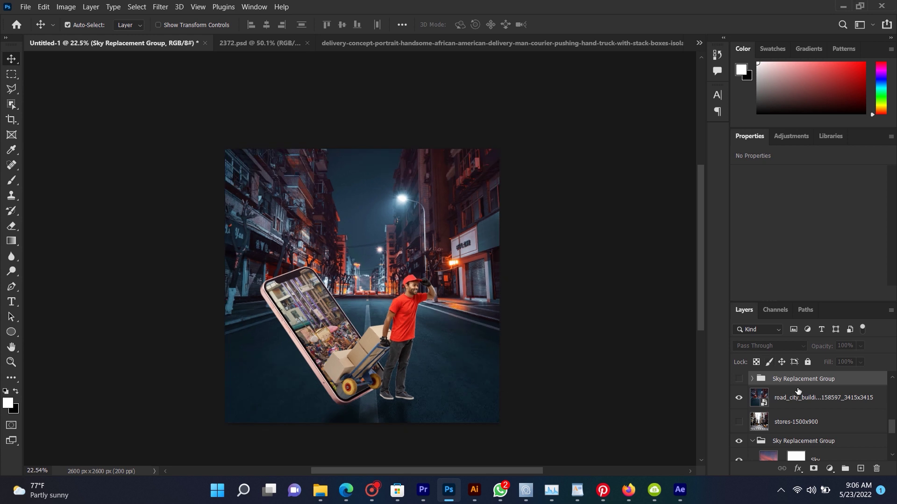
{"action": "left_click", "coordinate": [806, 404]}
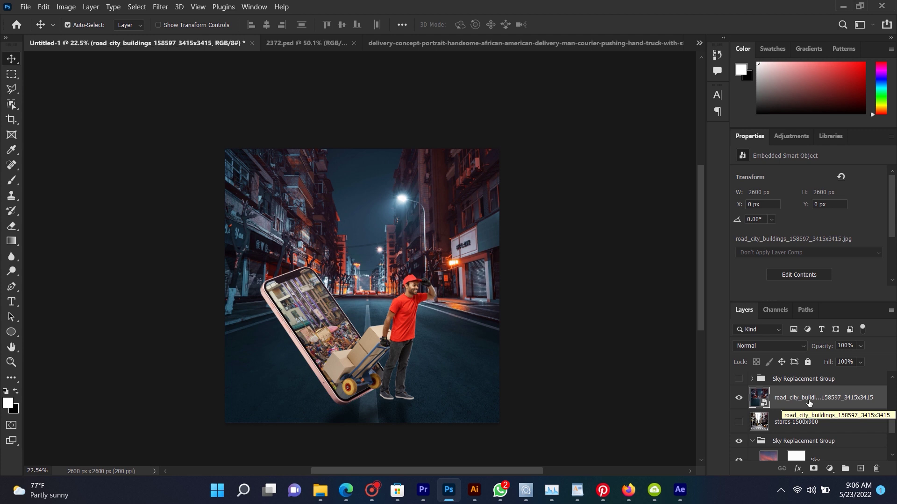
{"action": "scroll", "coordinate": [809, 403], "scroll_direction": "down", "scroll_amount": 1}
{"action": "scroll", "coordinate": [794, 405], "scroll_direction": "down", "scroll_amount": 1}
{"action": "left_click", "coordinate": [752, 395]}
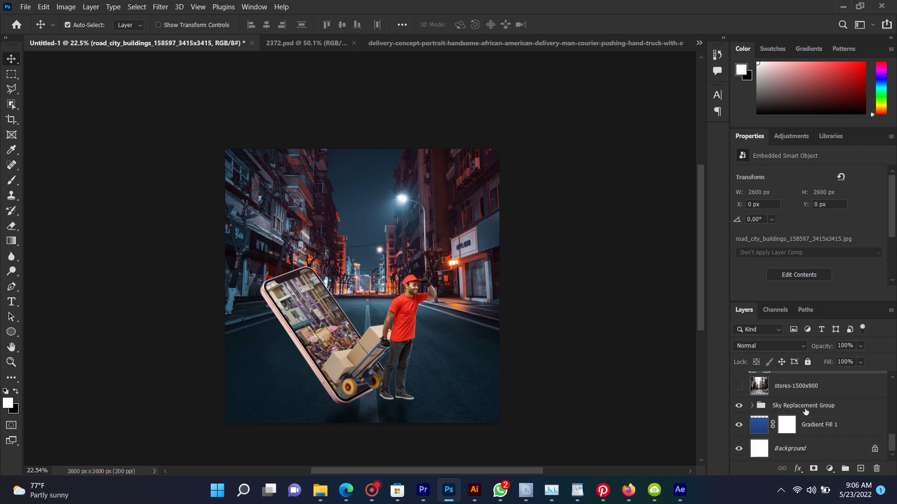
{"action": "left_click", "coordinate": [428, 326]}
{"action": "right_click", "coordinate": [327, 252]}
{"action": "left_click", "coordinate": [486, 282]}
Zoom into the composite and switch to the Ellipse shape tool.
{"action": "scroll", "coordinate": [369, 309], "scroll_direction": "up", "scroll_amount": 1}
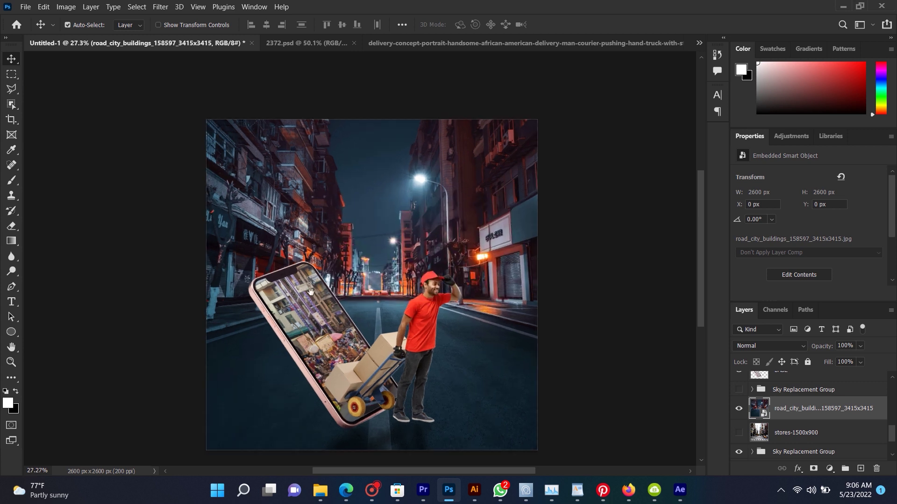
{"action": "left_click_drag", "start_coordinate": [340, 298], "coordinate": [348, 304]}
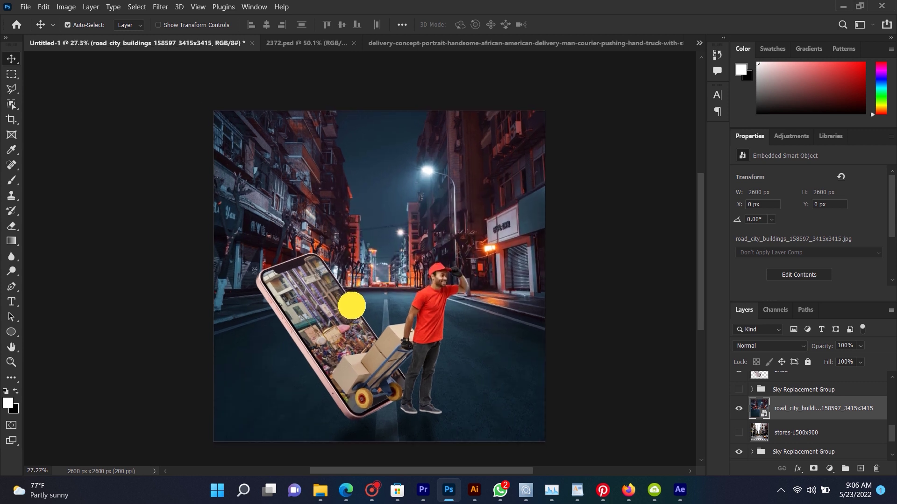
{"action": "scroll", "coordinate": [347, 304], "scroll_direction": "up", "scroll_amount": 1}
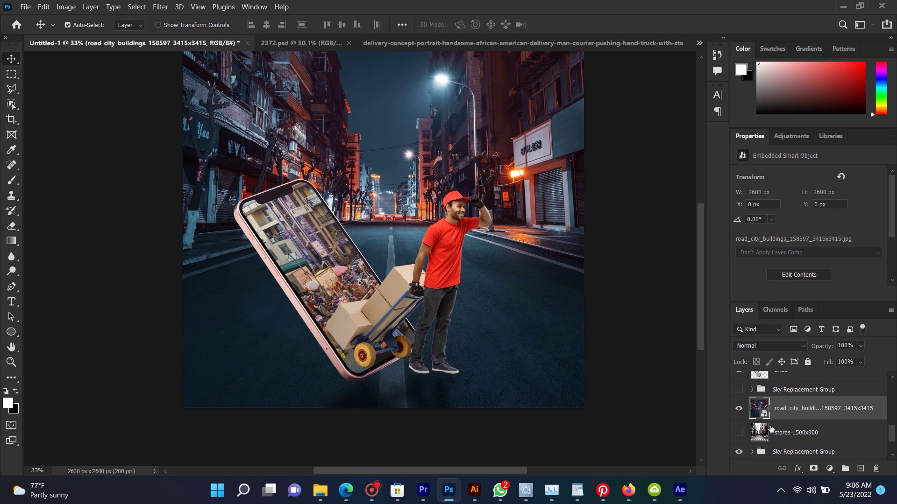
{"action": "right_click", "coordinate": [10, 331]}
{"action": "left_click", "coordinate": [33, 331]}
{"action": "left_click", "coordinate": [271, 362]}
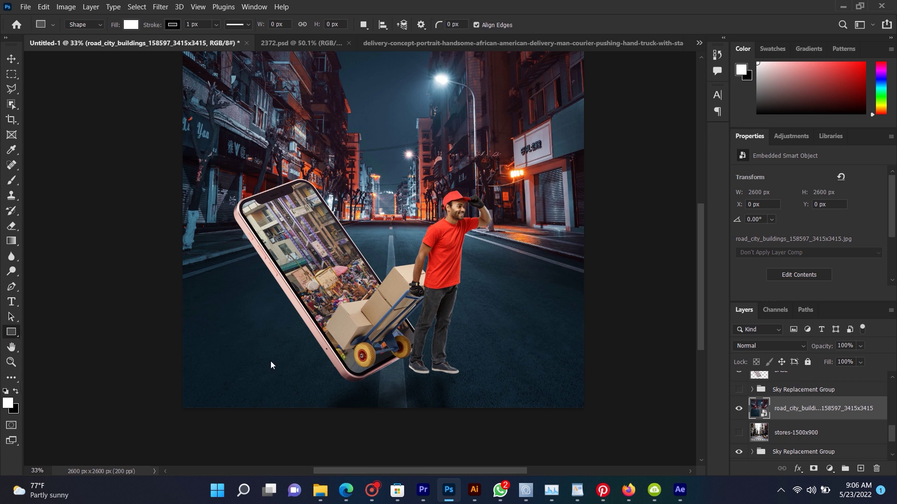
Draw a flat black ellipse beneath the phone and delivery man's wheels.
{"action": "left_click_drag", "start_coordinate": [231, 357], "coordinate": [410, 382]}
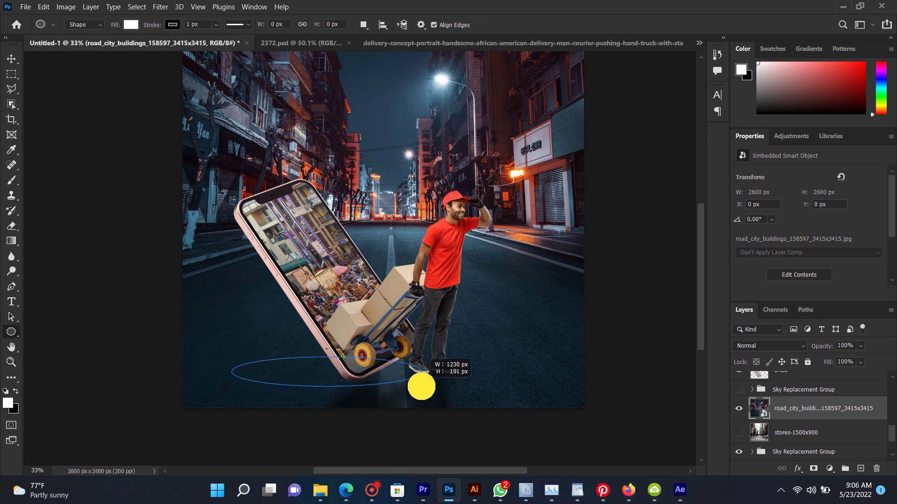
{"action": "left_click_drag", "start_coordinate": [409, 382], "coordinate": [410, 389]}
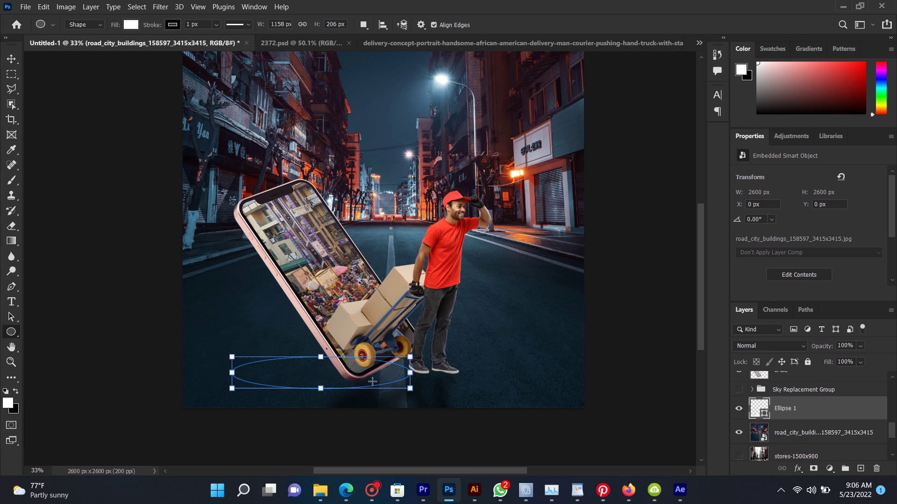
{"action": "left_click", "coordinate": [130, 24]}
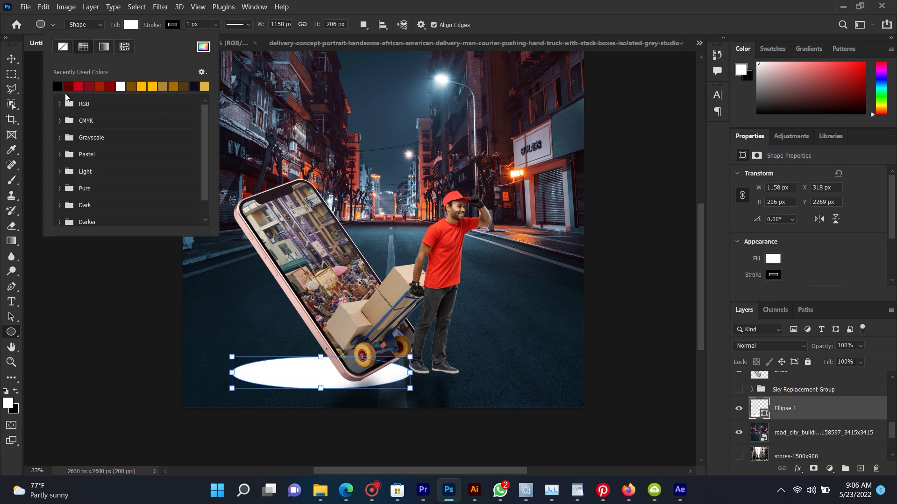
{"action": "left_click", "coordinate": [60, 87]}
{"action": "key", "text": "v"}
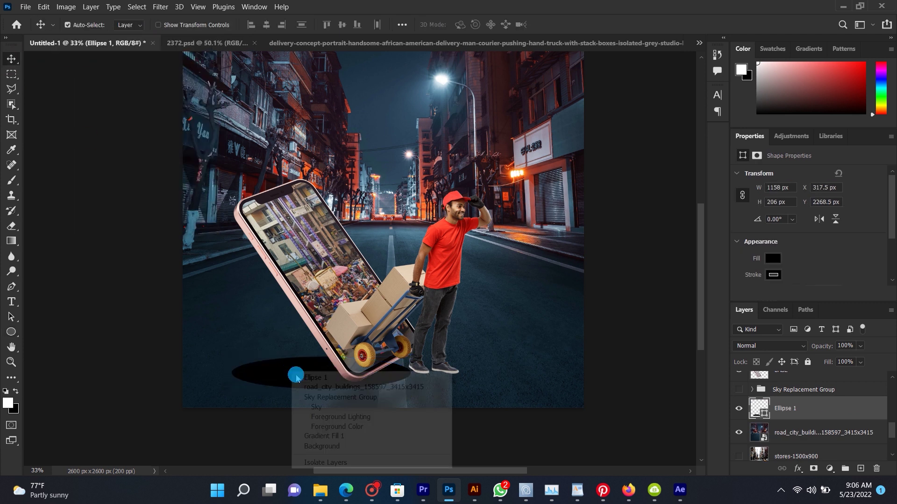
Rasterize the ellipse, blur it at 41.5 px, and stretch the shadow wider to the left.
{"action": "left_click", "coordinate": [160, 7]}
{"action": "mouse_move", "coordinate": [167, 146]}
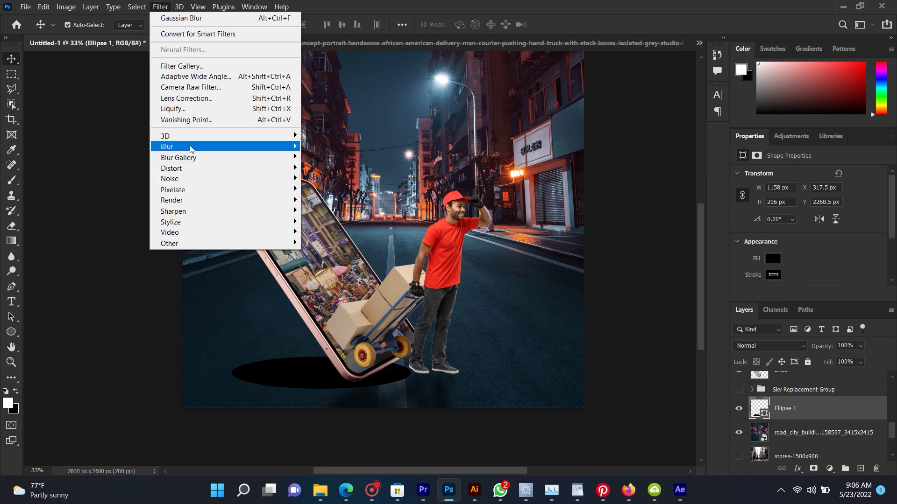
{"action": "left_click", "coordinate": [332, 189]}
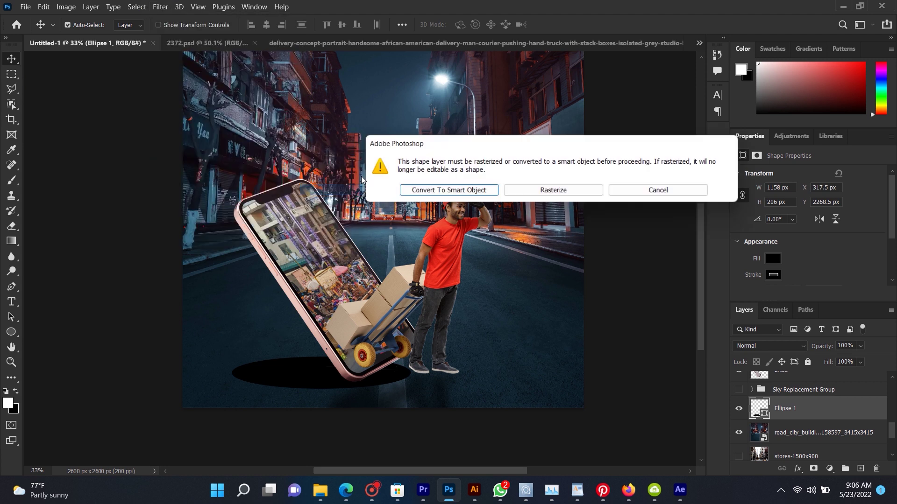
{"action": "left_click", "coordinate": [544, 196]}
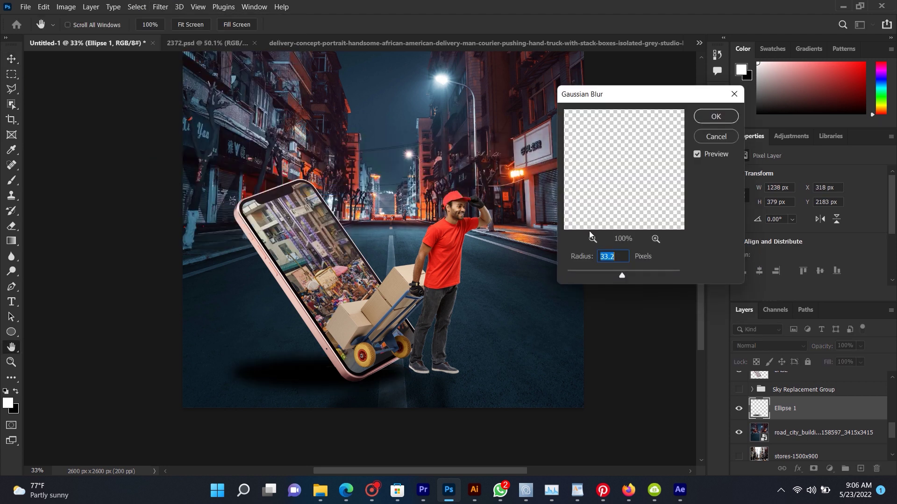
{"action": "left_click_drag", "start_coordinate": [621, 275], "coordinate": [626, 276]}
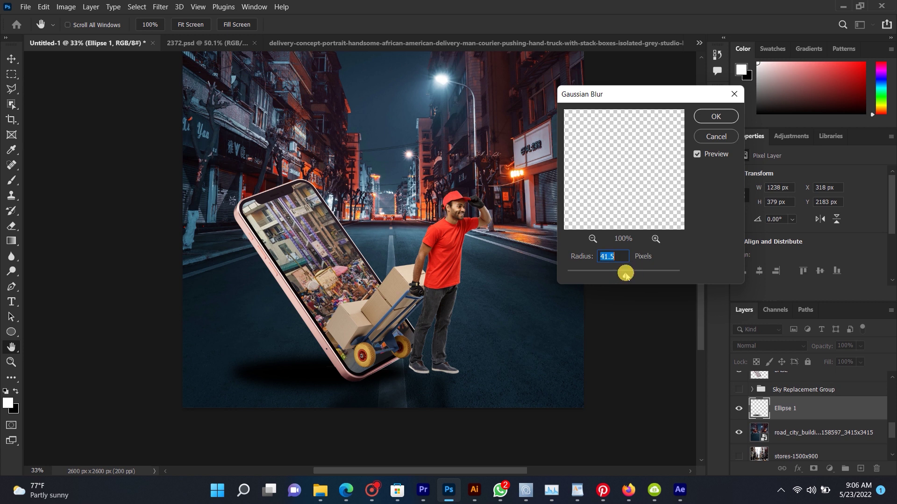
{"action": "left_click", "coordinate": [715, 116]}
{"action": "key", "text": "ctrl+t"}
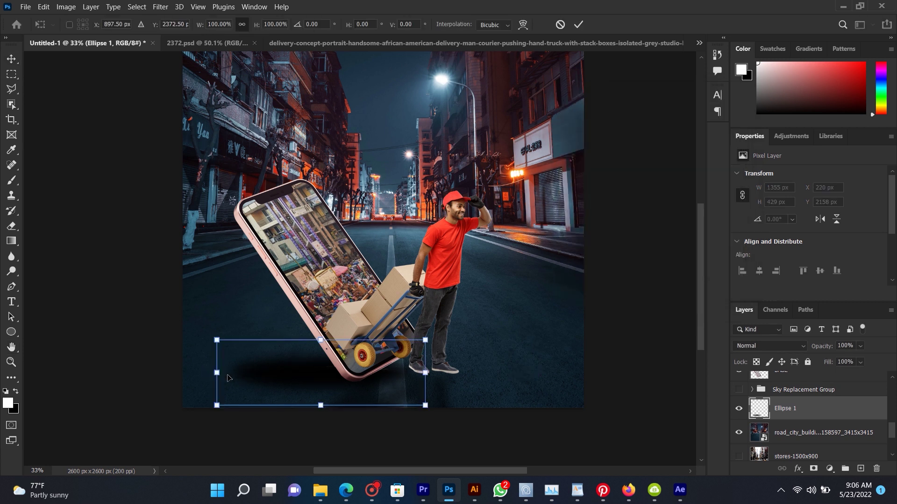
{"action": "mouse_move", "coordinate": [218, 372]}
{"action": "left_mouse_down"}
{"action": "mouse_move", "coordinate": [165, 372]}
{"action": "mouse_move", "coordinate": [85, 350]}
{"action": "left_mouse_up"}
{"action": "key", "text": "Return"}
Soften the shadow further with a 66.8 px Gaussian Blur.
{"action": "left_click", "coordinate": [160, 6]}
{"action": "mouse_move", "coordinate": [167, 146]}
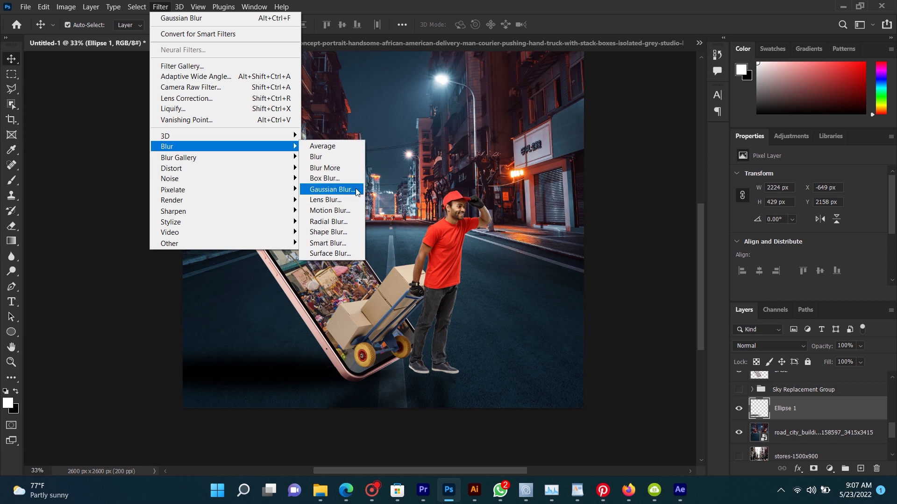
{"action": "left_click", "coordinate": [356, 191]}
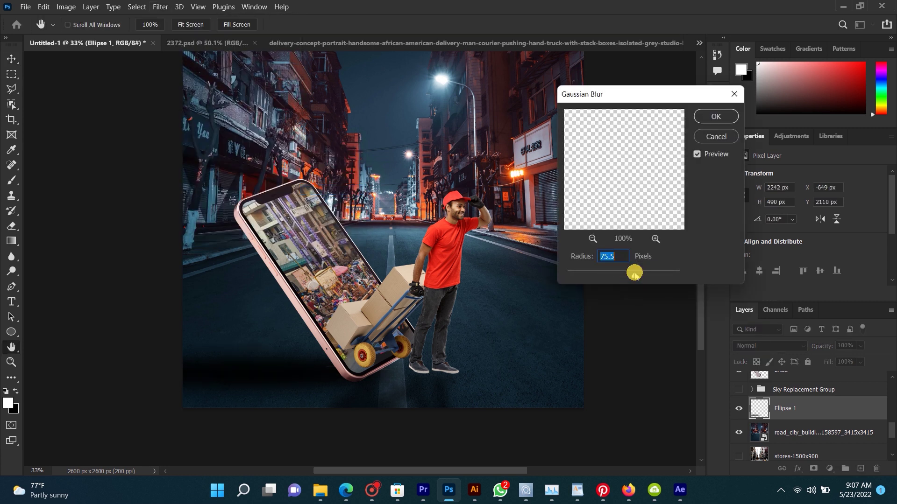
{"action": "left_click_drag", "start_coordinate": [633, 272], "coordinate": [634, 273]}
{"action": "left_click", "coordinate": [715, 117]}
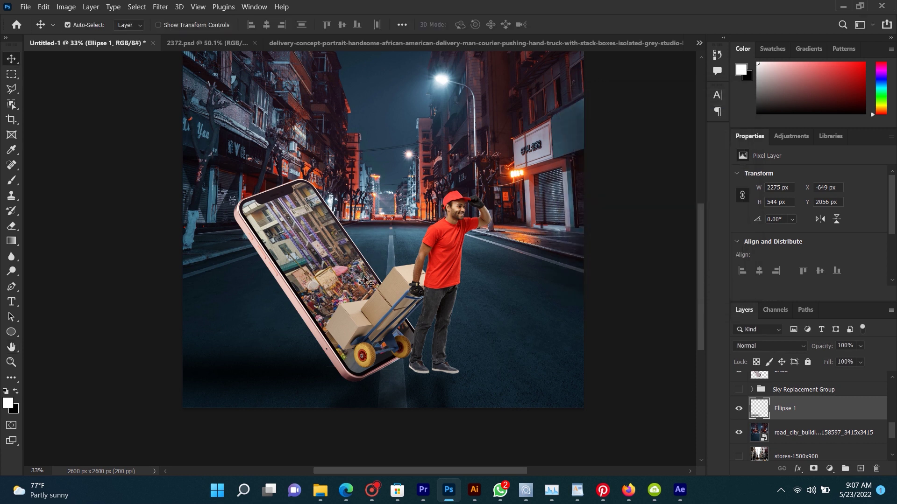
{"action": "scroll", "coordinate": [354, 298], "scroll_direction": "down", "scroll_amount": 2}
{"action": "scroll", "coordinate": [353, 298], "scroll_direction": "up", "scroll_amount": 1}
{"action": "scroll", "coordinate": [410, 234], "scroll_direction": "up", "scroll_amount": 1}
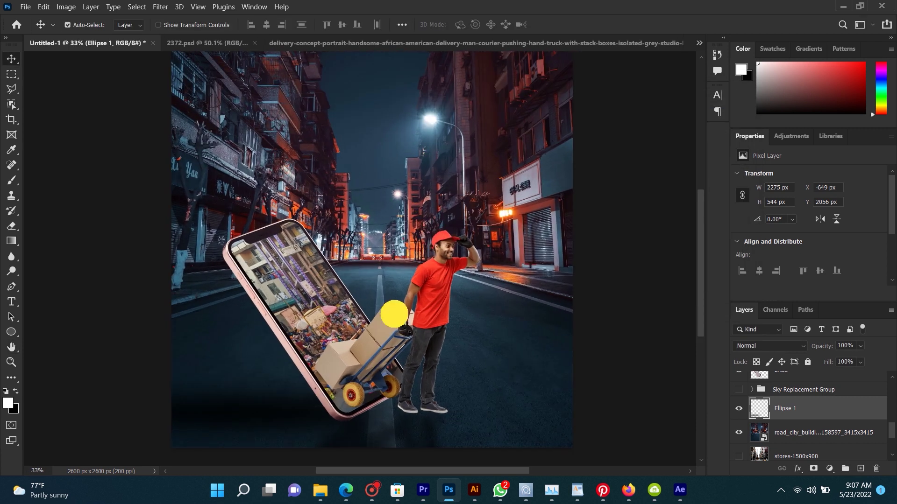
{"action": "scroll", "coordinate": [392, 294], "scroll_direction": "down", "scroll_amount": 1}
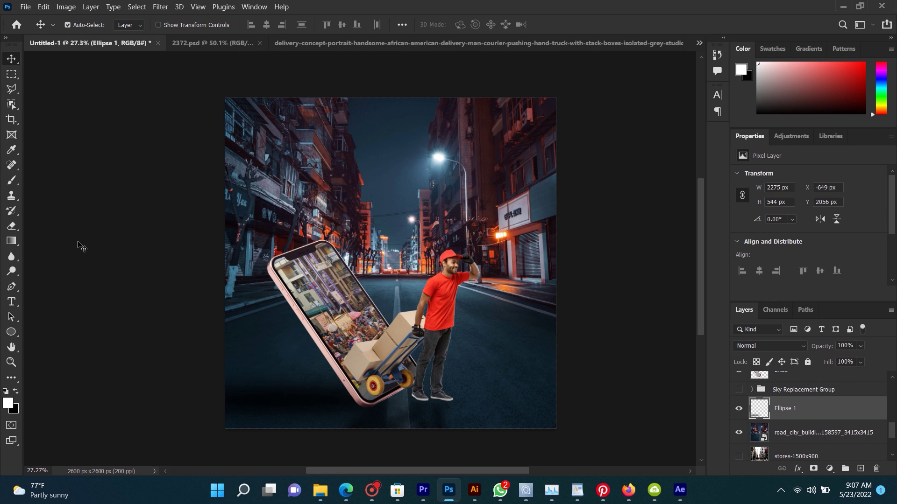
{"action": "right_click", "coordinate": [11, 301]}
Start a new white text layer at 171 pt with tracking 0.
{"action": "left_click", "coordinate": [90, 296]}
{"action": "left_click", "coordinate": [343, 170]}
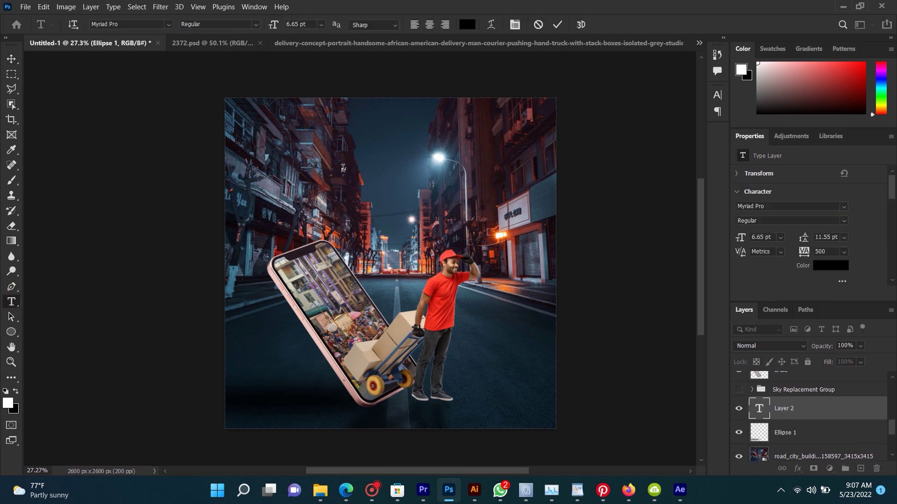
{"action": "left_click", "coordinate": [467, 25]}
{"action": "left_click", "coordinate": [546, 174]}
{"action": "left_click", "coordinate": [845, 192]}
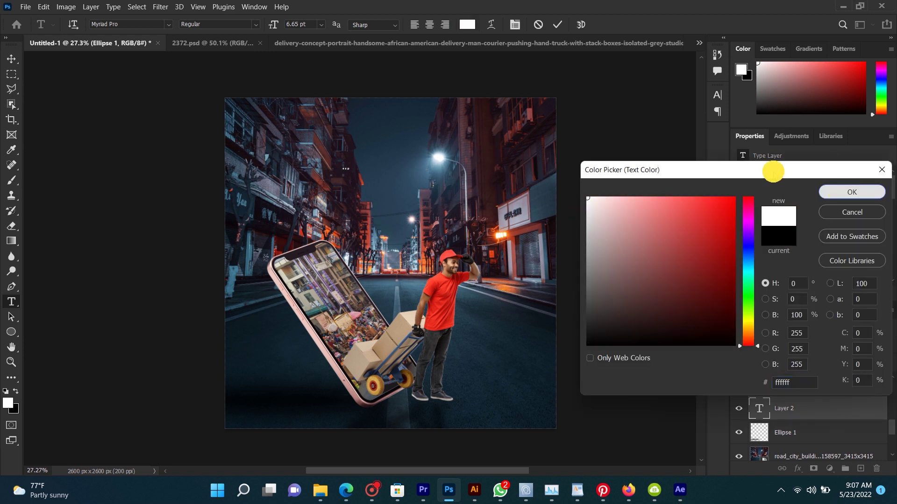
{"action": "left_click_drag", "start_coordinate": [270, 26], "coordinate": [367, 5]}
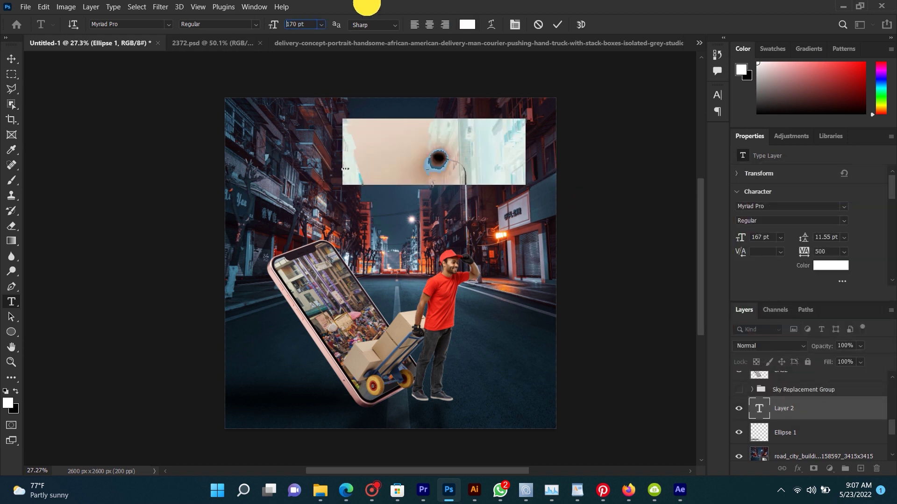
{"action": "left_click", "coordinate": [515, 26]}
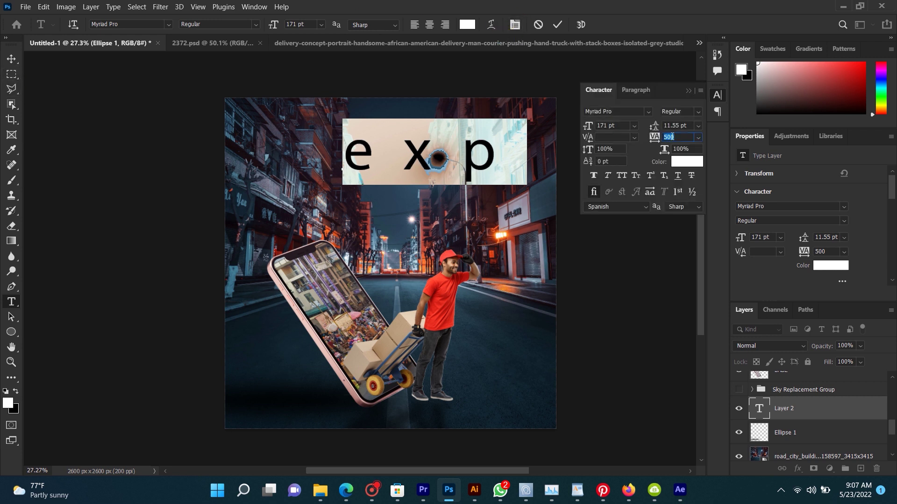
{"action": "type", "text": "0"}
{"action": "left_click", "coordinate": [688, 91]}
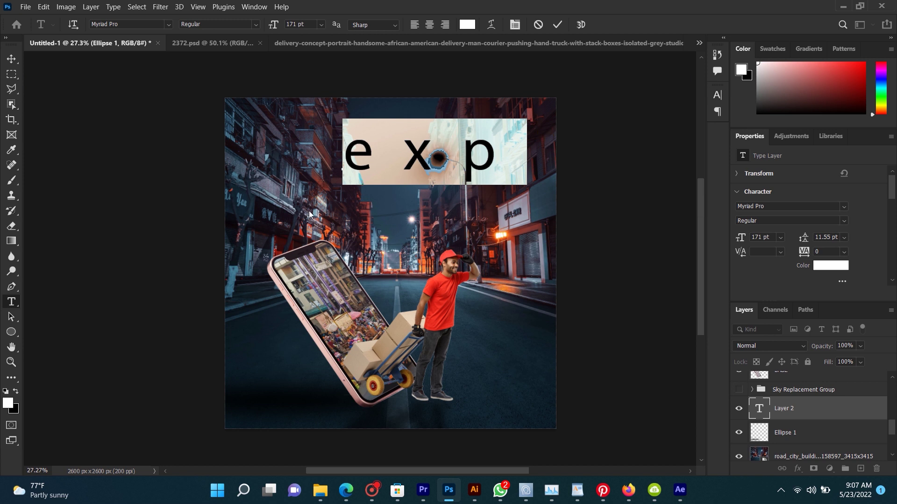
Move the new text up into the sky and enlarge it proportionally.
{"action": "left_click", "coordinate": [13, 61]}
{"action": "left_click_drag", "start_coordinate": [375, 159], "coordinate": [339, 178]}
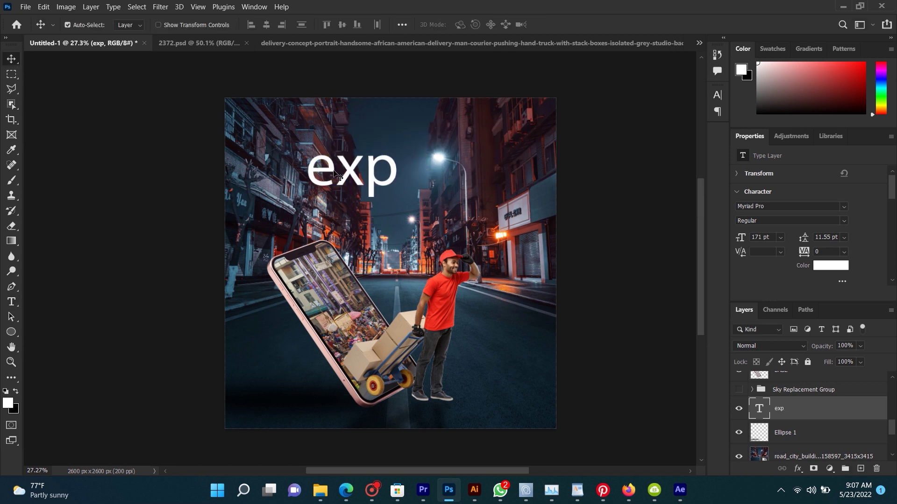
{"action": "key", "text": "ctrl+t"}
{"action": "left_click_drag", "start_coordinate": [398, 198], "coordinate": [411, 208]}
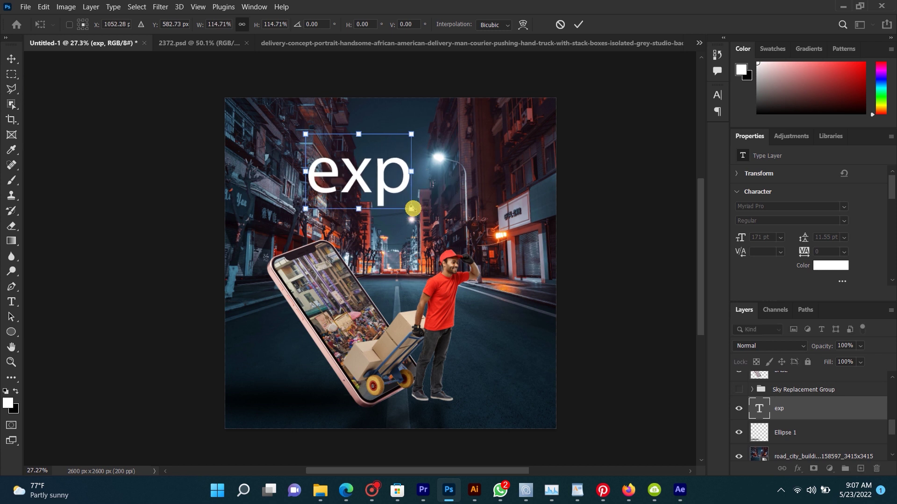
{"action": "key", "text": "Return"}
Retype the text as EXPRESS, then shrink it to about 140.92 pt and centre it.
{"action": "left_click", "coordinate": [11, 302]}
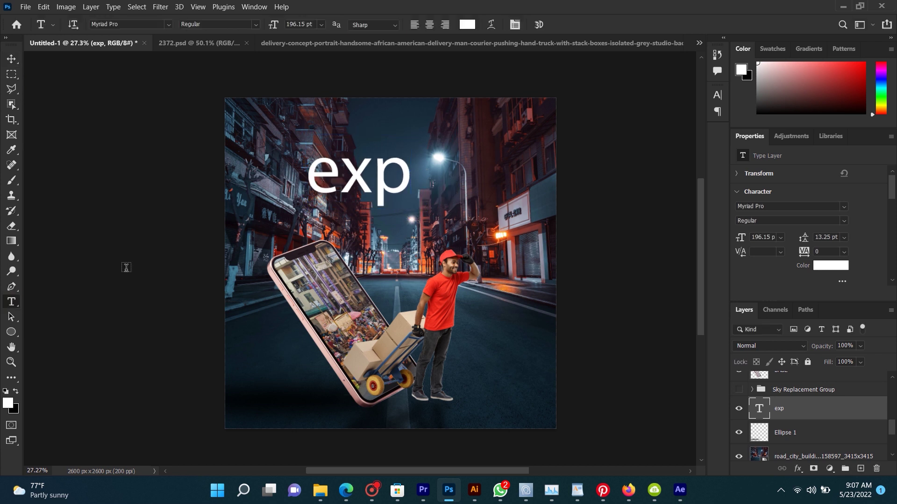
{"action": "double_click", "coordinate": [372, 169]}
{"action": "type", "text": "E"}
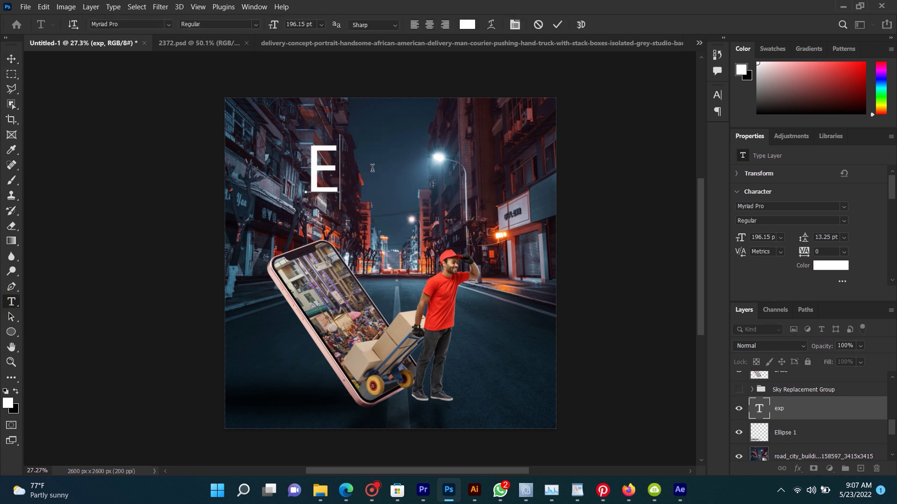
{"action": "type", "text": "XP"}
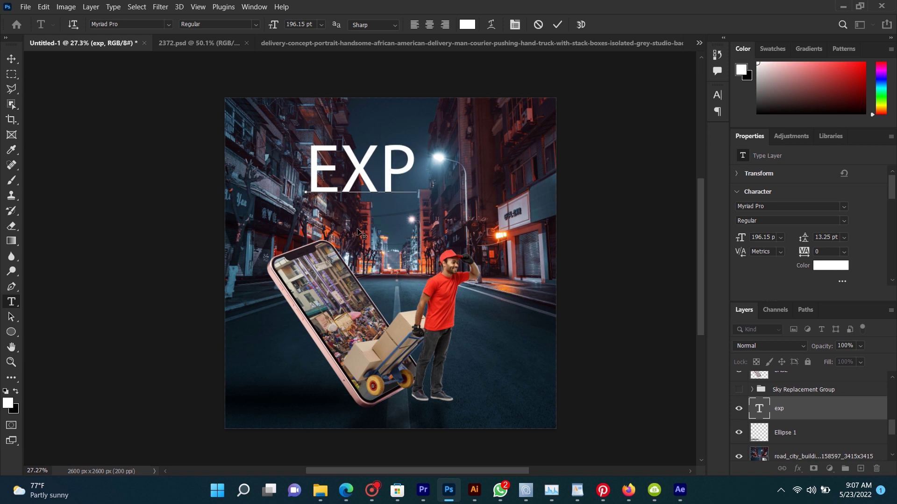
{"action": "type", "text": "RESS"}
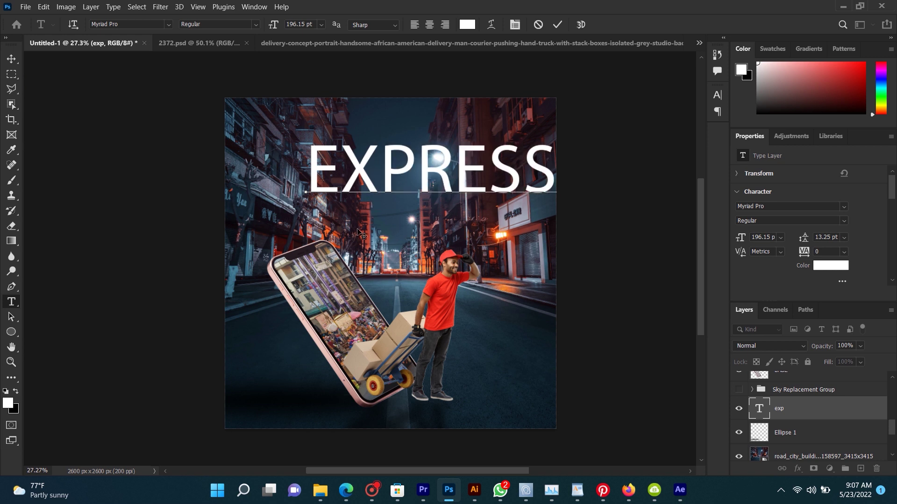
{"action": "left_click", "coordinate": [9, 54]}
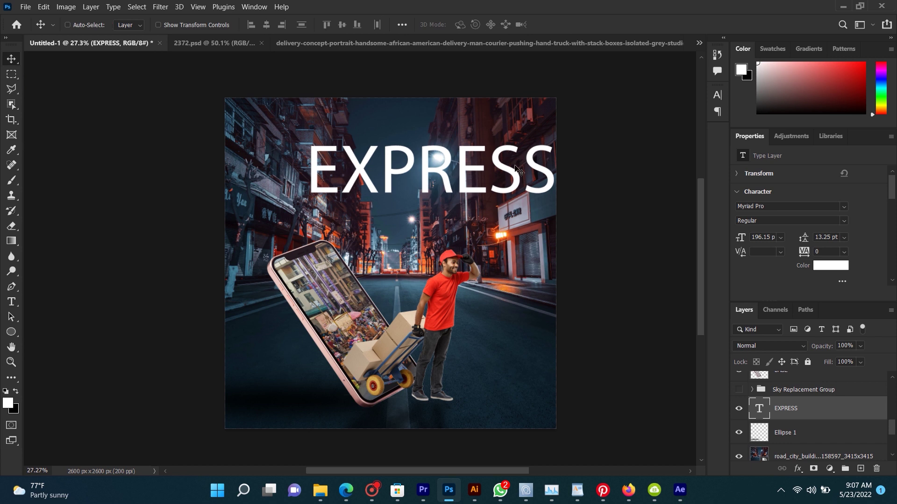
{"action": "key", "text": "ctrl+t"}
{"action": "left_click_drag", "start_coordinate": [555, 133], "coordinate": [475, 120]}
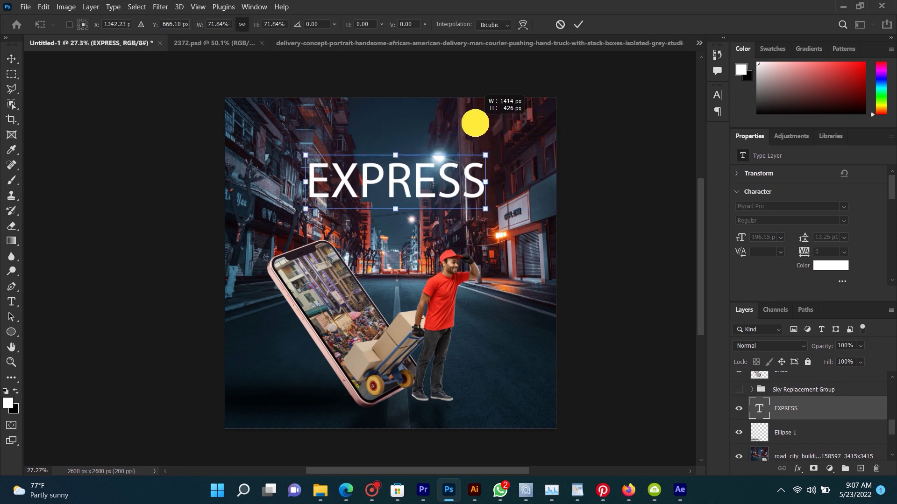
{"action": "left_click_drag", "start_coordinate": [425, 183], "coordinate": [417, 181]}
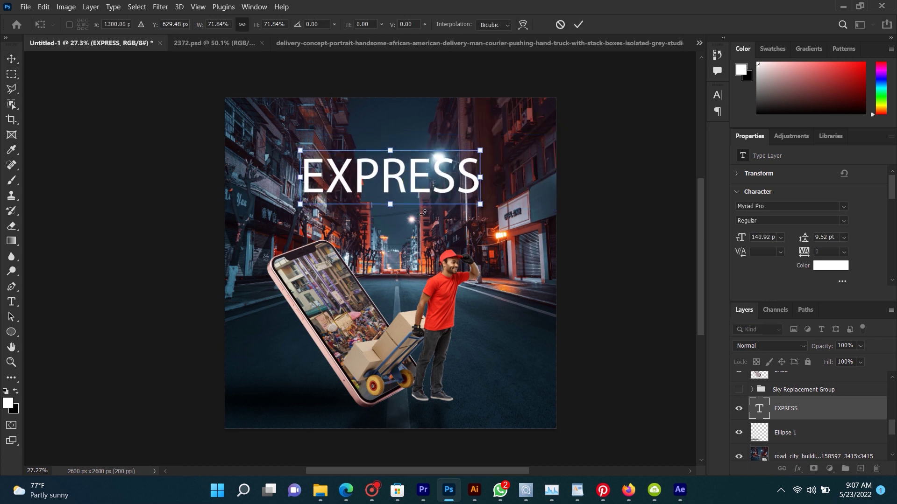
{"action": "key", "text": "Return"}
{"action": "left_click_drag", "start_coordinate": [384, 297], "coordinate": [374, 279]}
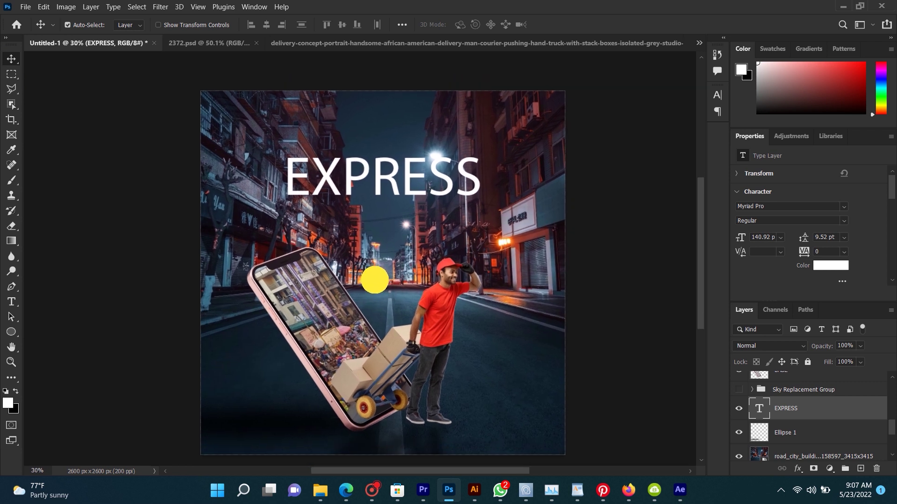
Make the EXPRESS type layer the active layer.
{"action": "right_click", "coordinate": [444, 280]}
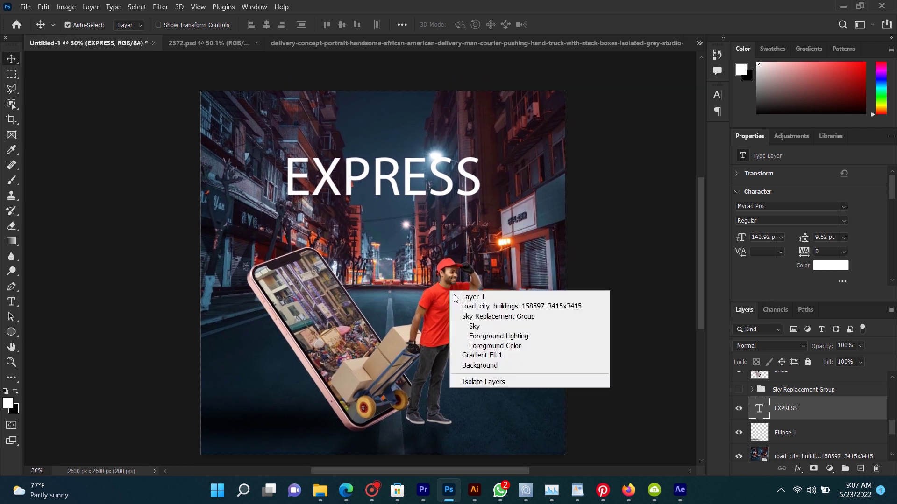
{"action": "left_click", "coordinate": [467, 287]}
{"action": "scroll", "coordinate": [371, 291], "scroll_direction": "down", "scroll_amount": 1}
{"action": "scroll", "coordinate": [371, 290], "scroll_direction": "down", "scroll_amount": 1}
{"action": "scroll", "coordinate": [364, 280], "scroll_direction": "up", "scroll_amount": 1}
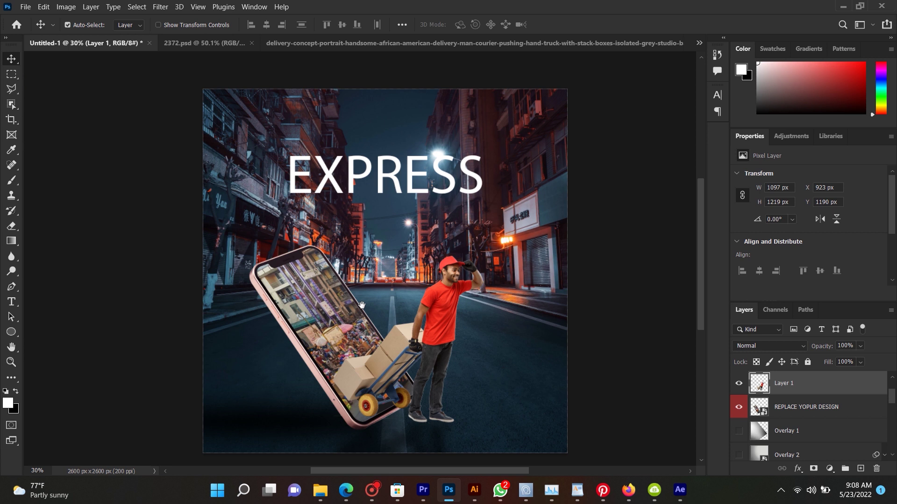
{"action": "right_click", "coordinate": [403, 171]}
{"action": "left_click", "coordinate": [400, 182]}
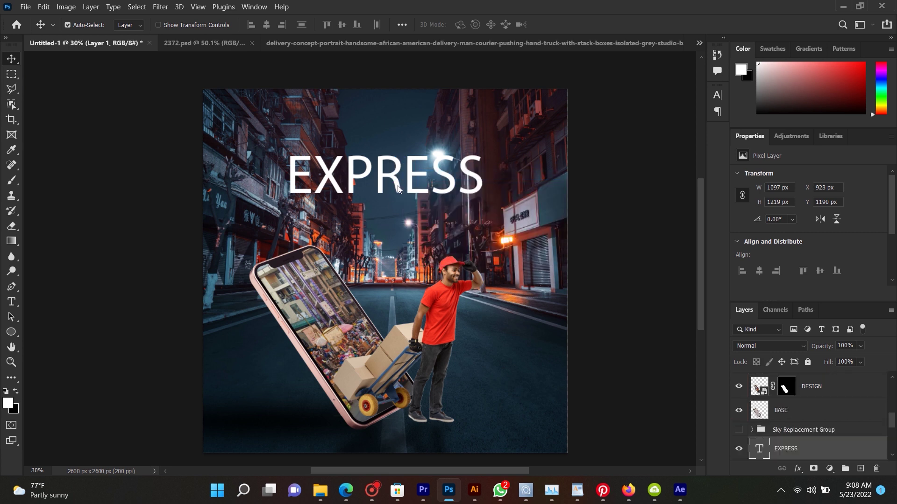
Change the EXPRESS font to Acumin Variable Concept Condensed UltraBlack.
{"action": "left_click", "coordinate": [11, 302]}
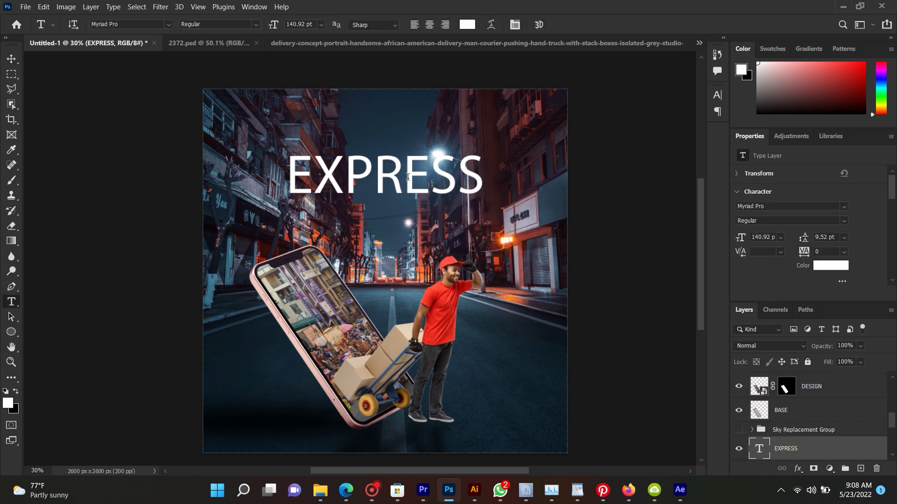
{"action": "double_click", "coordinate": [389, 187]}
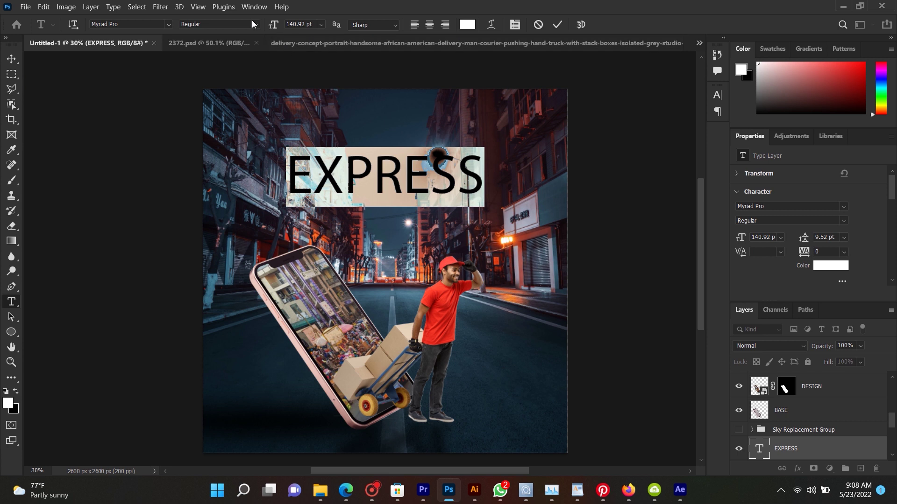
{"action": "left_click", "coordinate": [168, 24]}
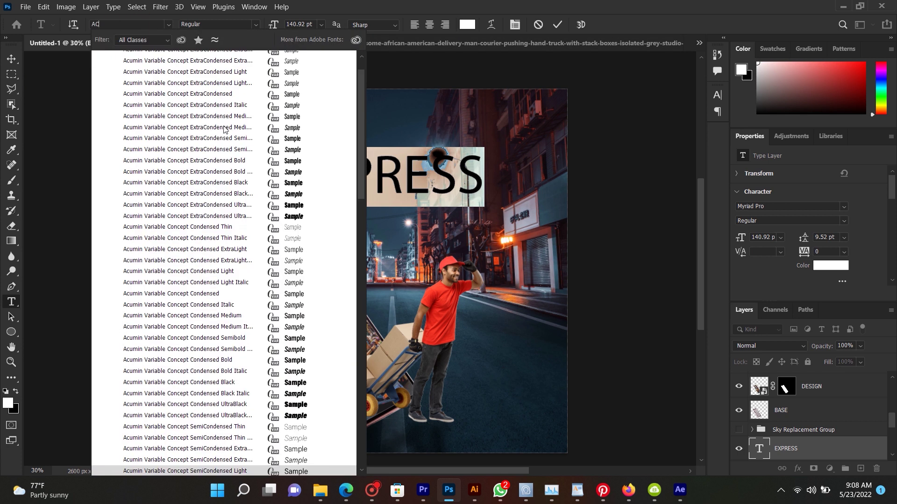
{"action": "scroll", "coordinate": [296, 383], "scroll_direction": "down", "scroll_amount": 1}
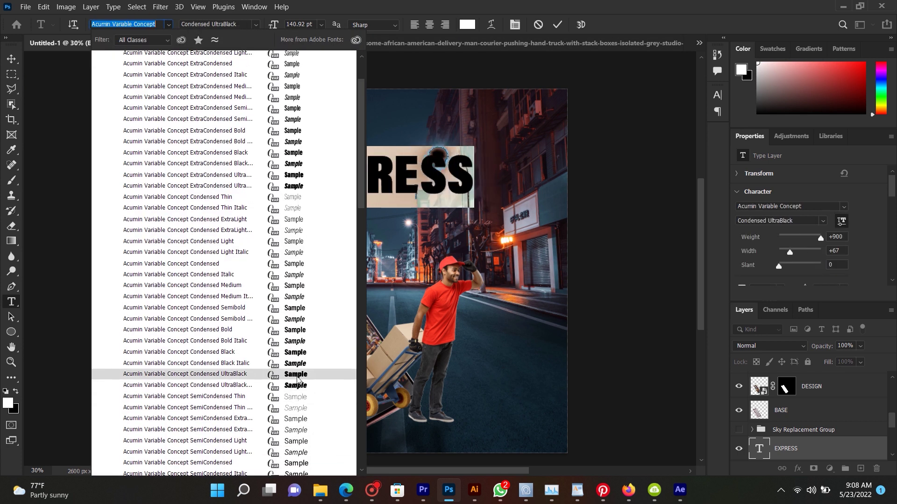
{"action": "left_click", "coordinate": [295, 375]}
{"action": "left_click", "coordinate": [10, 58]}
Duplicate EXPRESS below itself and retype the copy as DELIEVERY.
{"action": "right_click", "coordinate": [366, 166]}
{"action": "left_click", "coordinate": [374, 169]}
{"action": "mouse_move", "coordinate": [364, 180]}
{"action": "left_mouse_down"}
{"action": "mouse_move", "coordinate": [381, 161]}
{"action": "mouse_move", "coordinate": [389, 214]}
{"action": "left_mouse_up"}
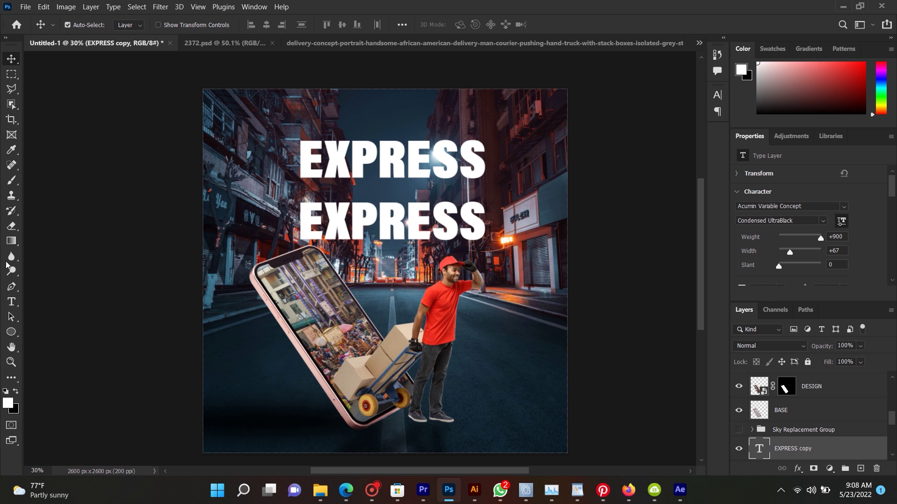
{"action": "left_click", "coordinate": [12, 302]}
{"action": "double_click", "coordinate": [340, 228]}
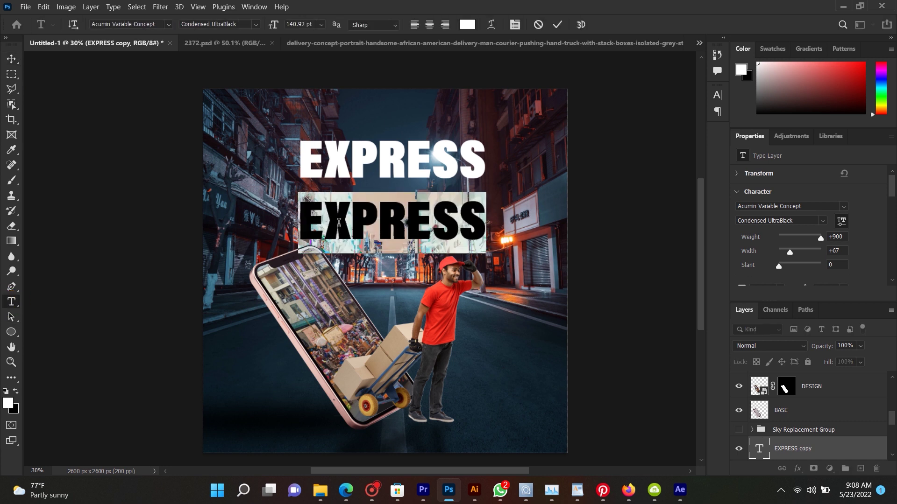
{"action": "type", "text": "DELI"}
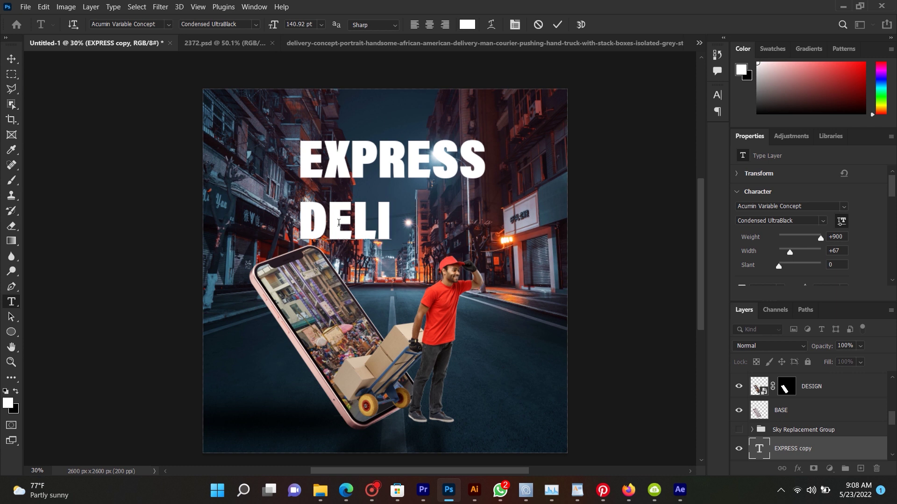
{"action": "type", "text": "EVER"}
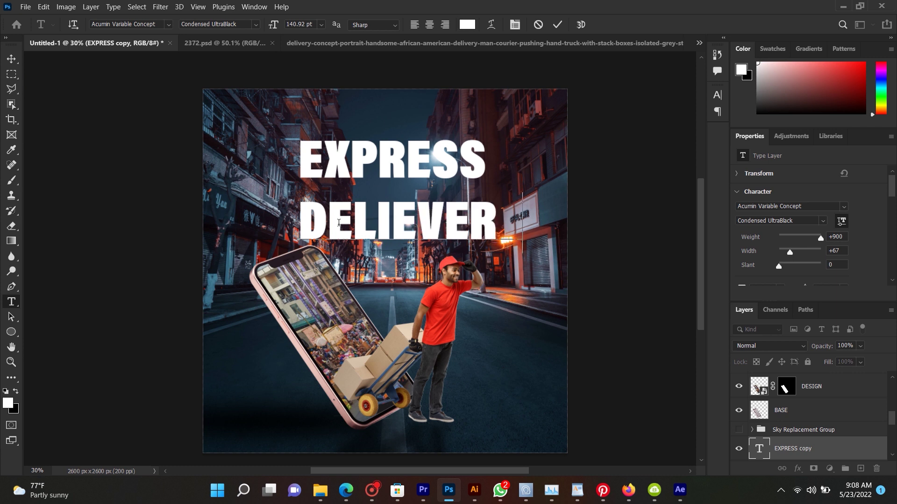
{"action": "type", "text": "Y"}
{"action": "key", "text": "ctrl+a"}
{"action": "right_click", "coordinate": [356, 220]}
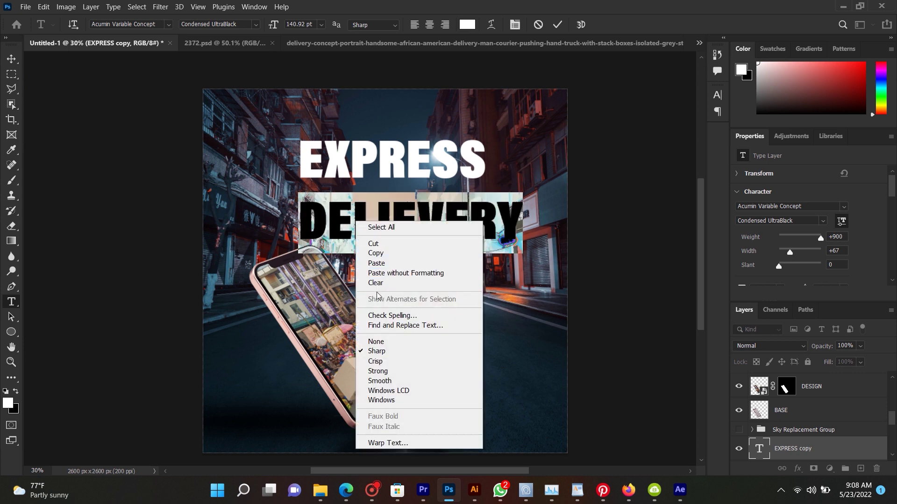
Spell-check DELIEVERY, keep the spelling, and move it up under EXPRESS.
{"action": "left_click", "coordinate": [381, 318]}
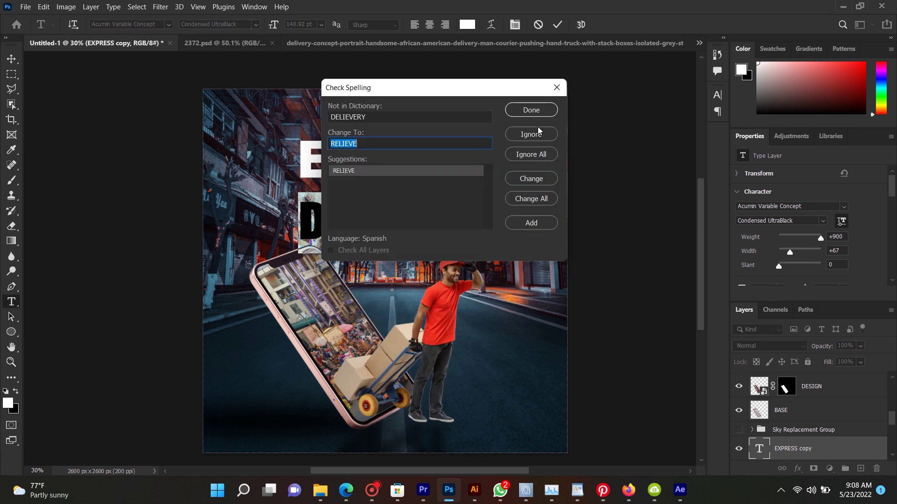
{"action": "left_click", "coordinate": [531, 111]}
{"action": "left_click", "coordinate": [451, 231]}
{"action": "left_click", "coordinate": [12, 59]}
{"action": "left_click_drag", "start_coordinate": [416, 219], "coordinate": [398, 202]}
Shrink DELIEVERY to about 80%, then enlarge it slightly to match EXPRESS.
{"action": "right_click", "coordinate": [426, 180]}
{"action": "left_click", "coordinate": [427, 194]}
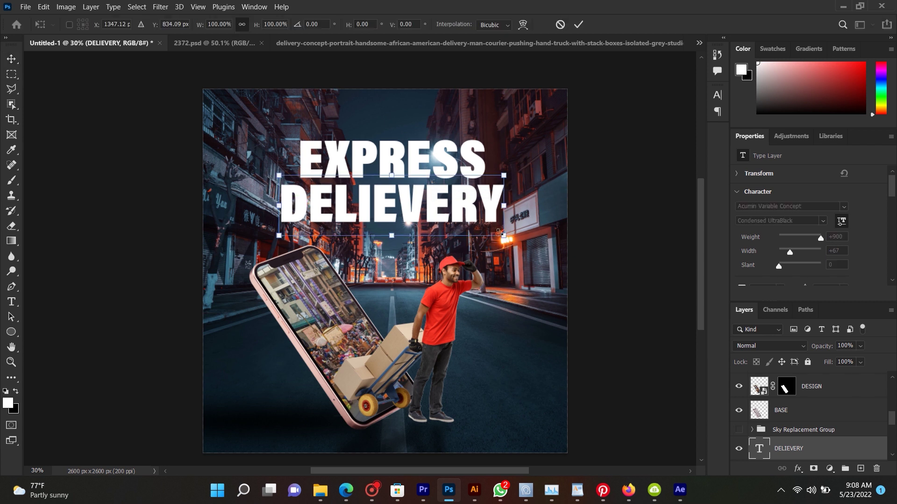
{"action": "left_click_drag", "start_coordinate": [503, 238], "coordinate": [478, 232]}
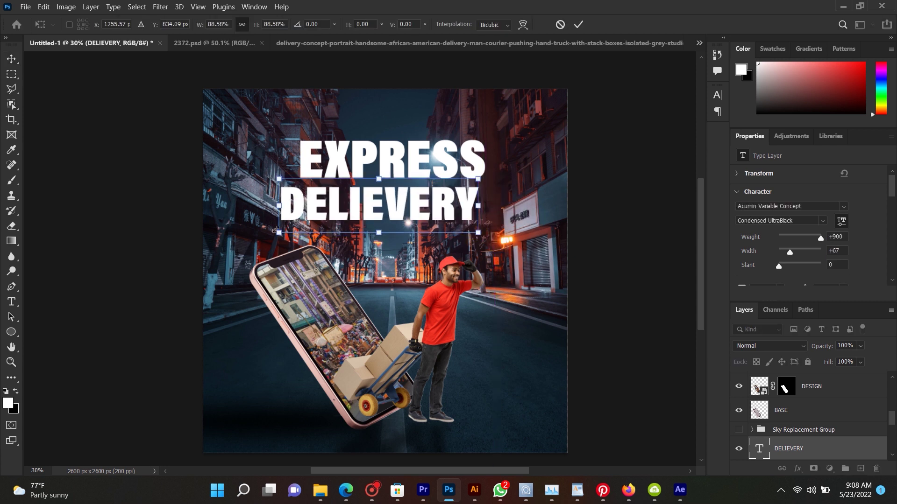
{"action": "left_click_drag", "start_coordinate": [276, 230], "coordinate": [297, 228]}
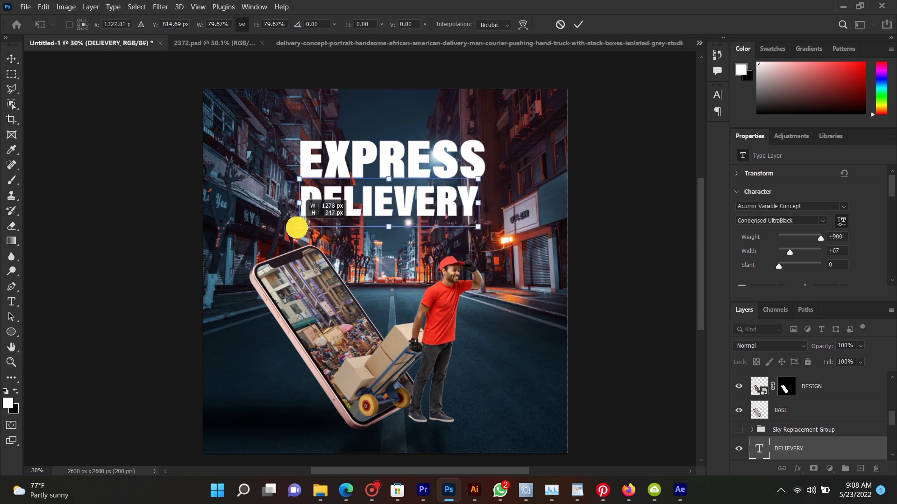
{"action": "key", "text": "Return"}
{"action": "right_click", "coordinate": [404, 217]}
{"action": "left_click", "coordinate": [405, 219]}
{"action": "key", "text": "ctrl+t"}
{"action": "left_click_drag", "start_coordinate": [477, 183], "coordinate": [480, 176]}
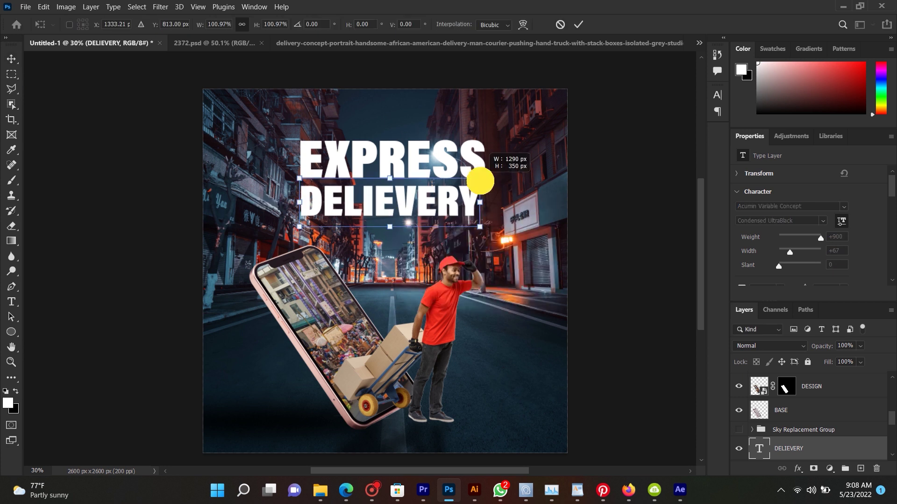
{"action": "key", "text": "Return"}
Scale EXPRESS and DELIEVERY together to about 74% and recentre them above the courier.
{"action": "right_click", "coordinate": [407, 169]}
{"action": "left_click", "coordinate": [413, 173]}
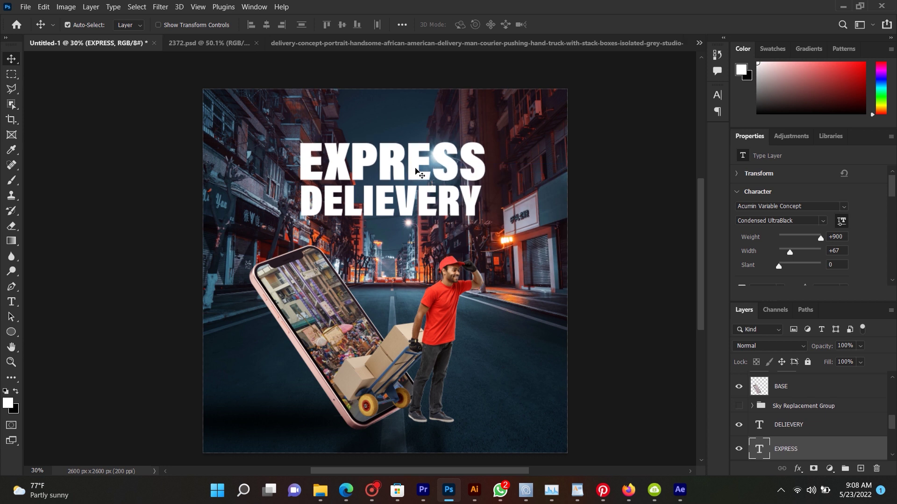
{"action": "right_click", "coordinate": [412, 176]}
{"action": "left_click", "coordinate": [413, 174]}
{"action": "right_click", "coordinate": [416, 202]}
{"action": "left_click", "coordinate": [427, 214]}
{"action": "key", "text": "ctrl+t"}
{"action": "mouse_move", "coordinate": [481, 217]}
{"action": "left_mouse_down"}
{"action": "mouse_move", "coordinate": [438, 179]}
{"action": "mouse_move", "coordinate": [364, 155]}
{"action": "mouse_move", "coordinate": [364, 142]}
{"action": "left_mouse_up"}
{"action": "mouse_move", "coordinate": [340, 182]}
{"action": "left_mouse_down"}
{"action": "mouse_move", "coordinate": [426, 205]}
{"action": "mouse_move", "coordinate": [430, 217]}
{"action": "mouse_move", "coordinate": [458, 186]}
{"action": "left_mouse_up"}
{"action": "left_click_drag", "start_coordinate": [415, 208], "coordinate": [415, 186]}
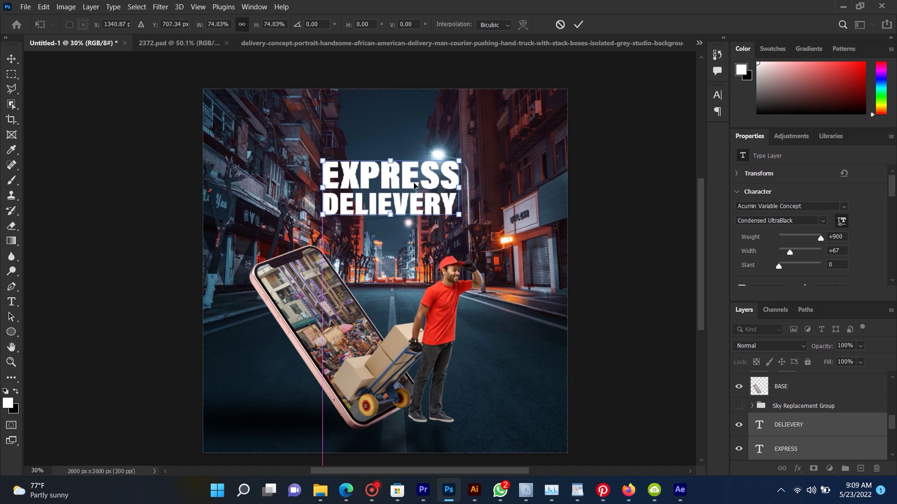
{"action": "key", "text": "Return"}
{"action": "left_click", "coordinate": [12, 302]}
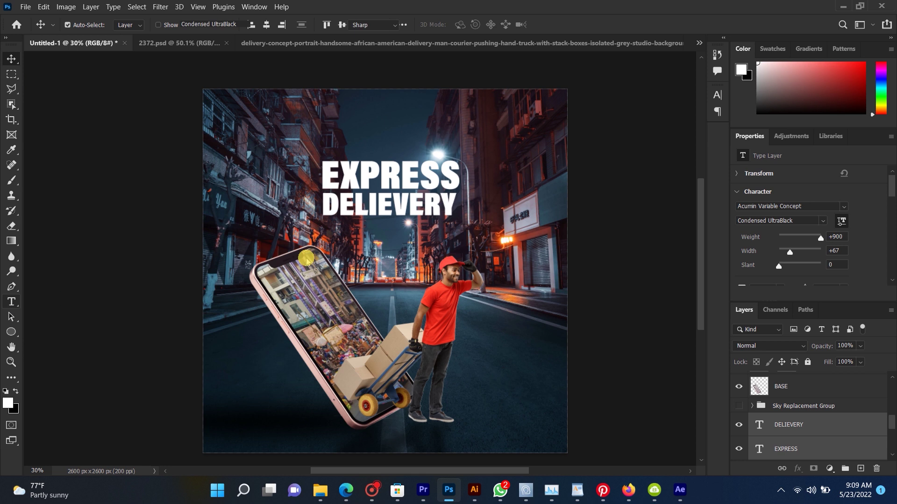
Colour the EXPRESS text yellow (f2b308).
{"action": "double_click", "coordinate": [401, 161]}
{"action": "left_click", "coordinate": [465, 24]}
{"action": "left_click_drag", "start_coordinate": [647, 251], "coordinate": [800, 170]}
{"action": "mouse_move", "coordinate": [748, 233]}
{"action": "left_mouse_down"}
{"action": "mouse_move", "coordinate": [752, 335]}
{"action": "mouse_move", "coordinate": [748, 327]}
{"action": "left_mouse_up"}
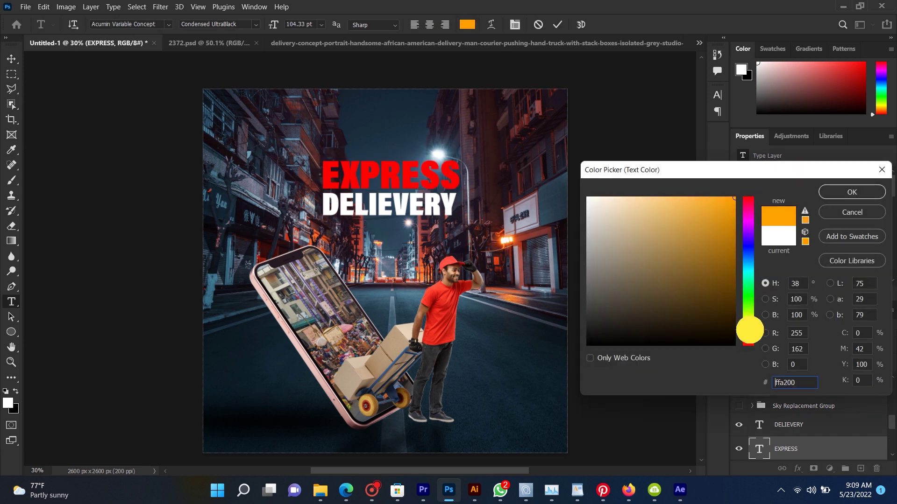
{"action": "left_click", "coordinate": [731, 204]}
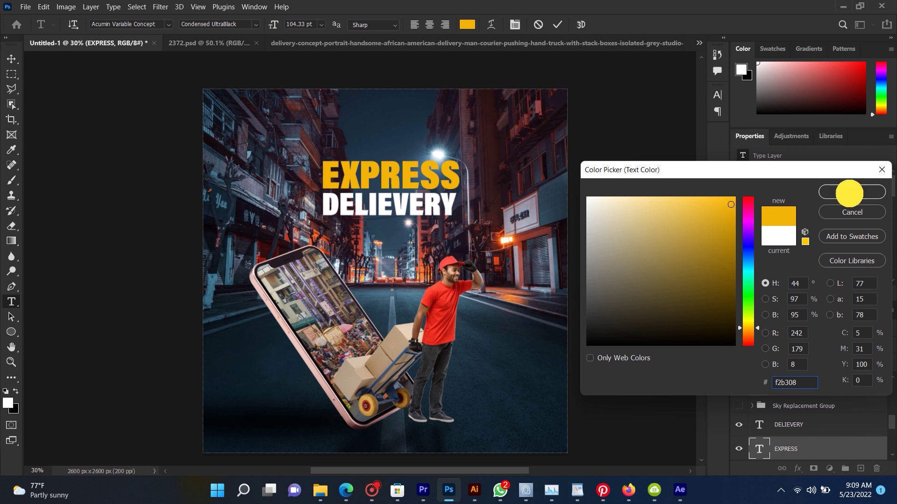
{"action": "left_click", "coordinate": [849, 193]}
{"action": "left_click", "coordinate": [11, 56]}
{"action": "scroll", "coordinate": [400, 210], "scroll_direction": "up", "scroll_amount": 1}
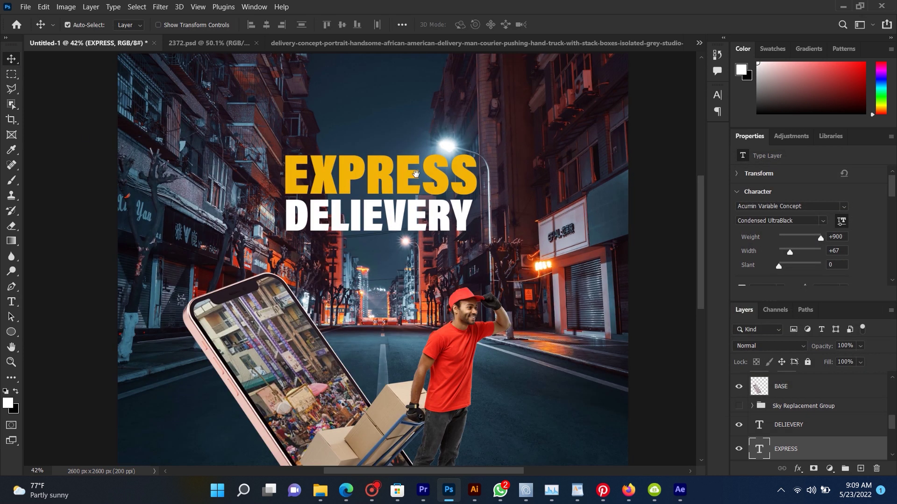
{"action": "scroll", "coordinate": [400, 210], "scroll_direction": "up", "scroll_amount": 1}
{"action": "scroll", "coordinate": [400, 210], "scroll_direction": "up", "scroll_amount": 1}
Give DELIEVERY the same yellow, sampled from EXPRESS.
{"action": "left_click", "coordinate": [10, 303]}
{"action": "left_click", "coordinate": [360, 193]}
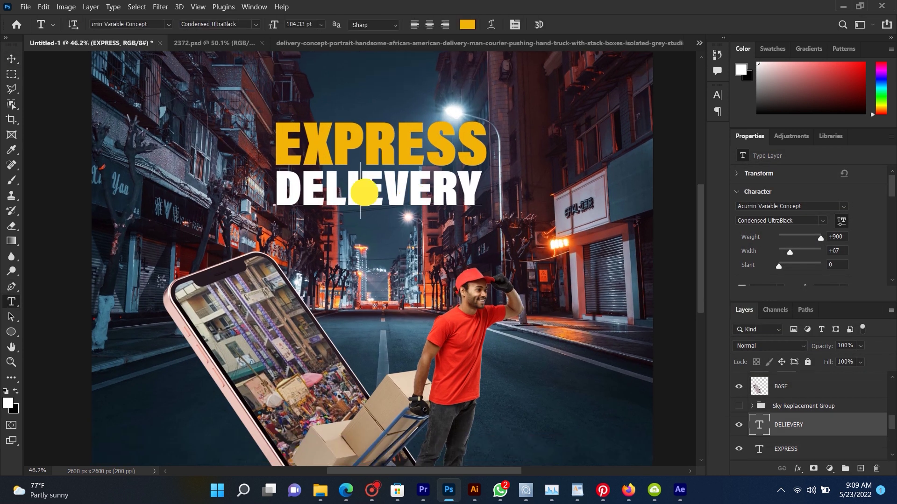
{"action": "key", "text": "ctrl+a"}
{"action": "left_click", "coordinate": [467, 24]}
{"action": "left_click", "coordinate": [395, 155]}
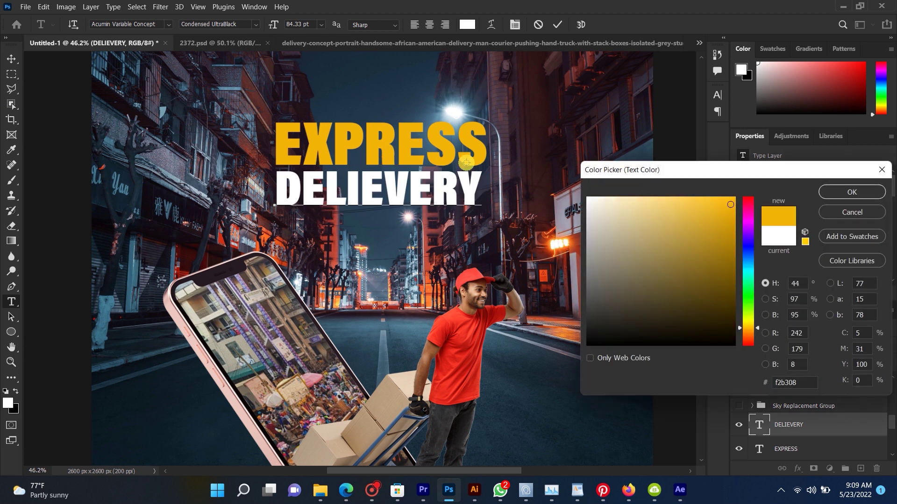
{"action": "left_click", "coordinate": [844, 200]}
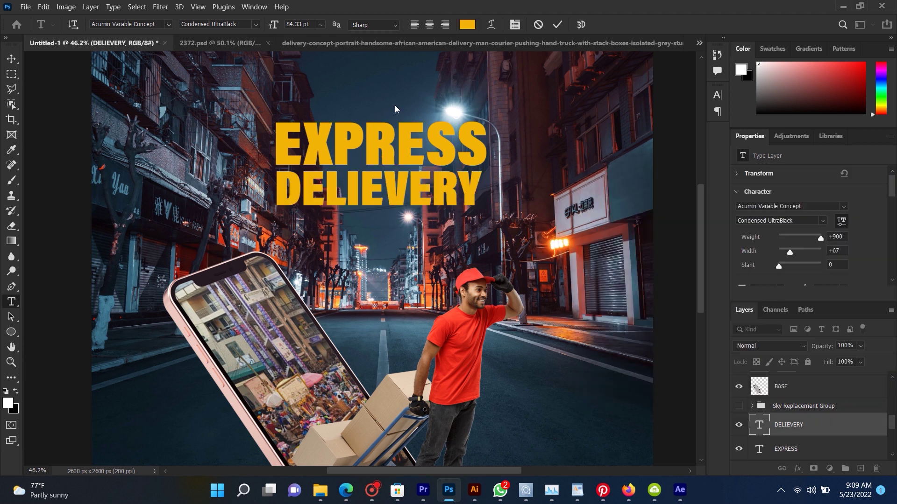
{"action": "left_click", "coordinate": [11, 59]}
{"action": "scroll", "coordinate": [428, 198], "scroll_direction": "up", "scroll_amount": 1}
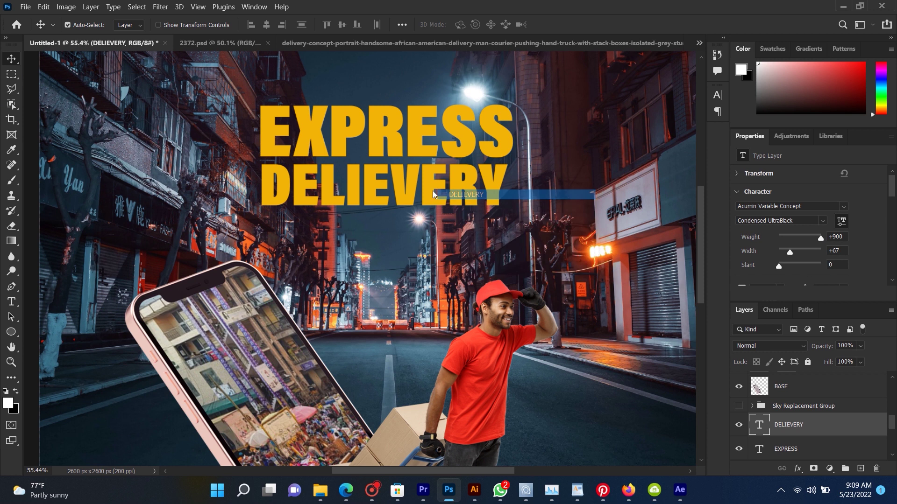
Stretch DELIEVERY to about 104% so it lines up with EXPRESS.
{"action": "key", "text": "ctrl+t"}
{"action": "left_click_drag", "start_coordinate": [491, 196], "coordinate": [560, 210]}
{"action": "key", "text": "ctrl+z"}
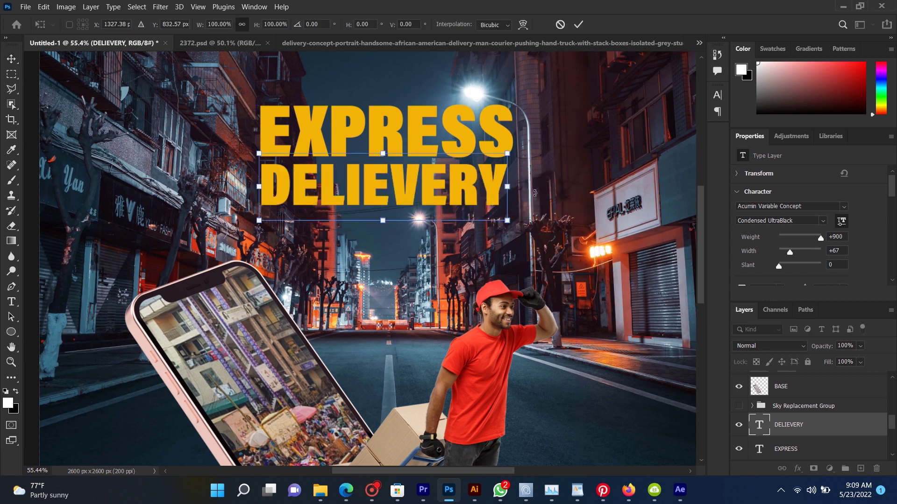
{"action": "left_click_drag", "start_coordinate": [516, 153], "coordinate": [520, 147]}
{"action": "key", "text": "Return"}
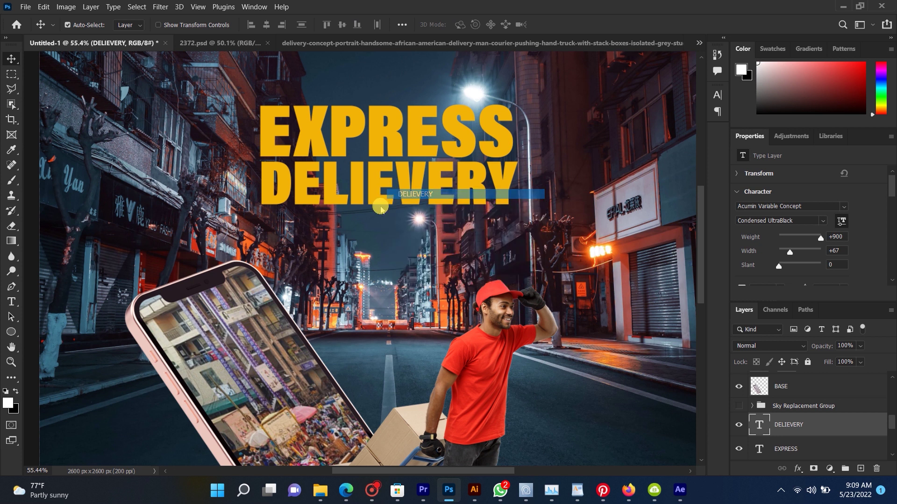
{"action": "scroll", "coordinate": [385, 188], "scroll_direction": "down", "scroll_amount": 3}
{"action": "scroll", "coordinate": [416, 285], "scroll_direction": "down", "scroll_amount": 2}
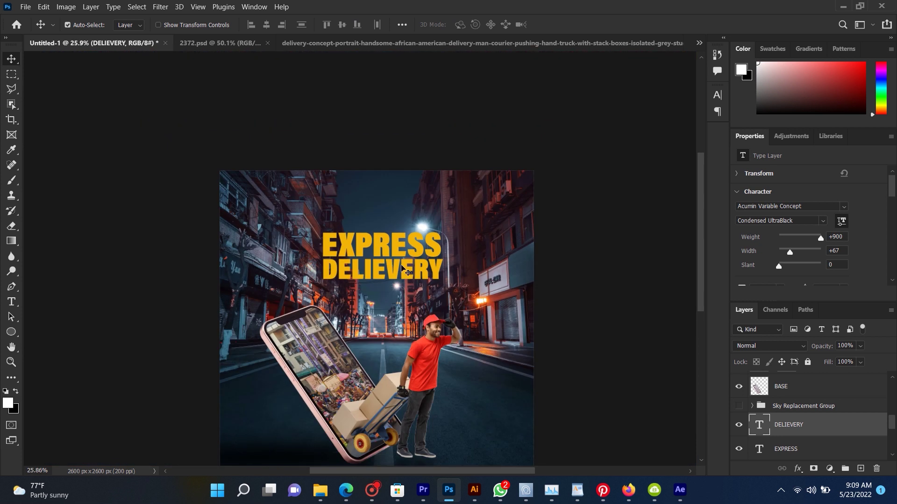
{"action": "scroll", "coordinate": [416, 285], "scroll_direction": "up", "scroll_amount": 1}
Select both headline layers and move them to sit centred above the courier.
{"action": "right_click", "coordinate": [401, 233]}
{"action": "left_click", "coordinate": [420, 239]}
{"action": "right_click", "coordinate": [407, 274]}
{"action": "left_click", "coordinate": [411, 279]}
{"action": "left_click_drag", "start_coordinate": [409, 273], "coordinate": [401, 285]}
{"action": "scroll", "coordinate": [402, 285], "scroll_direction": "down", "scroll_amount": 2}
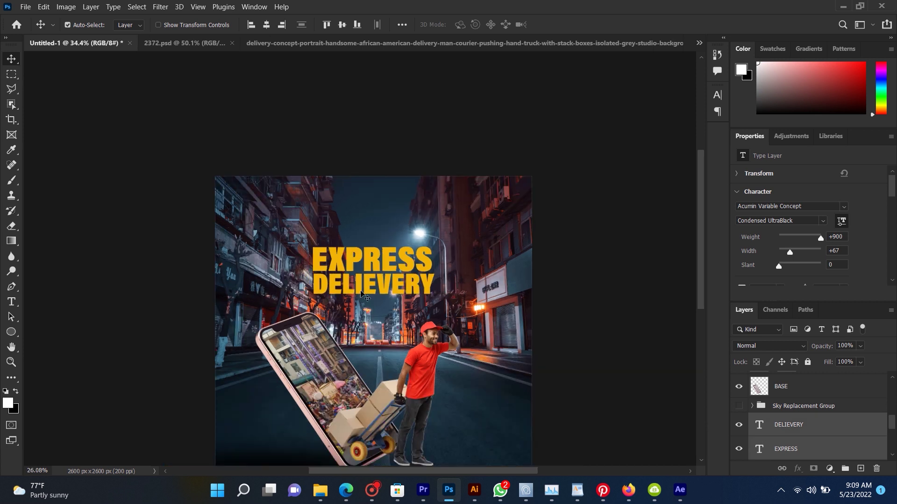
{"action": "scroll", "coordinate": [397, 280], "scroll_direction": "up", "scroll_amount": 3}
{"action": "scroll", "coordinate": [389, 247], "scroll_direction": "down", "scroll_amount": 2}
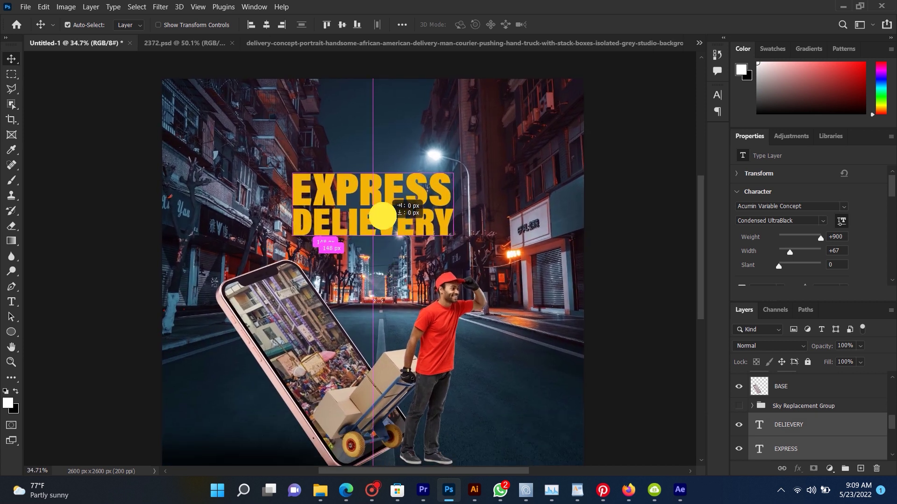
{"action": "left_click_drag", "start_coordinate": [389, 246], "coordinate": [376, 230]}
{"action": "scroll", "coordinate": [373, 232], "scroll_direction": "down", "scroll_amount": 2}
{"action": "scroll", "coordinate": [362, 254], "scroll_direction": "up", "scroll_amount": 1}
Apply Levels with black input 10 to the road_city_buildings street layer.
{"action": "right_click", "coordinate": [491, 242]}
{"action": "left_click", "coordinate": [495, 244]}
{"action": "key", "text": "ctrl+l"}
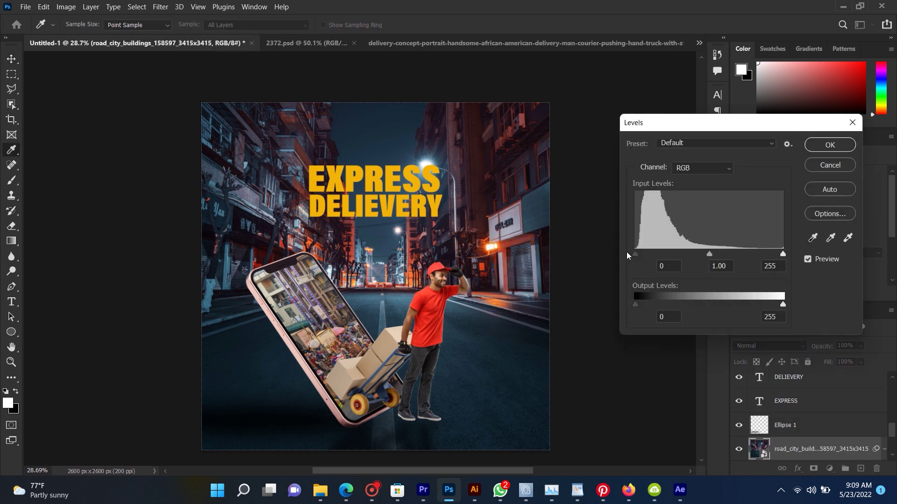
{"action": "left_click_drag", "start_coordinate": [636, 254], "coordinate": [642, 254]}
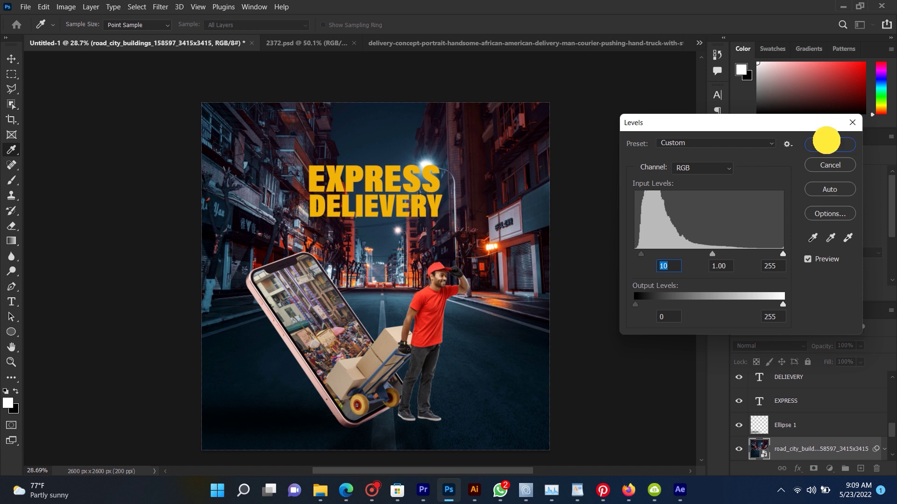
{"action": "left_click", "coordinate": [827, 144]}
{"action": "key", "text": "v"}
{"action": "scroll", "coordinate": [393, 226], "scroll_direction": "down", "scroll_amount": 2}
{"action": "scroll", "coordinate": [393, 226], "scroll_direction": "up", "scroll_amount": 4}
{"action": "scroll", "coordinate": [394, 226], "scroll_direction": "down", "scroll_amount": 3}
{"action": "scroll", "coordinate": [404, 222], "scroll_direction": "up", "scroll_amount": 1}
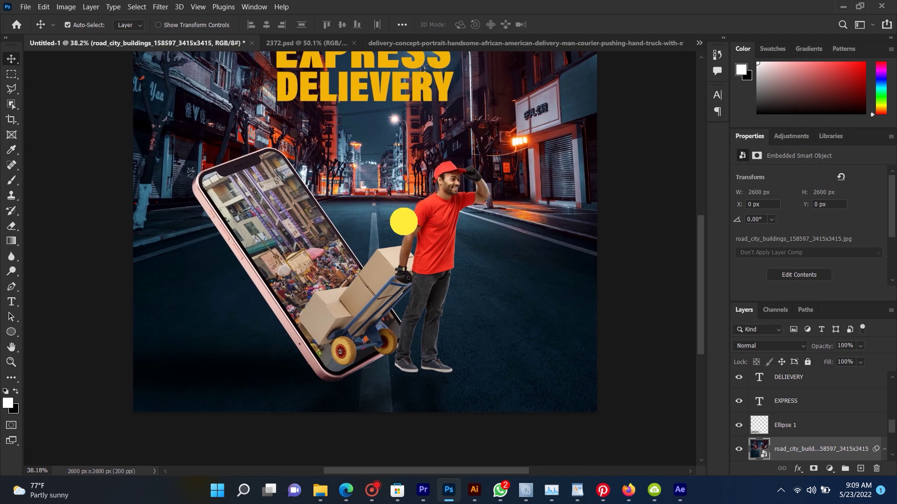
{"action": "scroll", "coordinate": [348, 262], "scroll_direction": "up", "scroll_amount": 2}
{"action": "scroll", "coordinate": [394, 281], "scroll_direction": "down", "scroll_amount": 2}
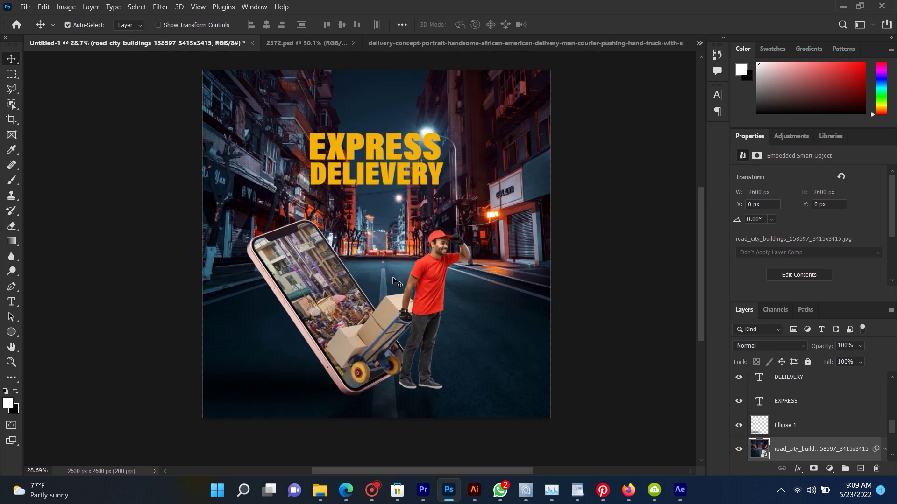
Enlarge the courier Layer 1 to about 136%.
{"action": "right_click", "coordinate": [421, 280]}
{"action": "left_click", "coordinate": [428, 282]}
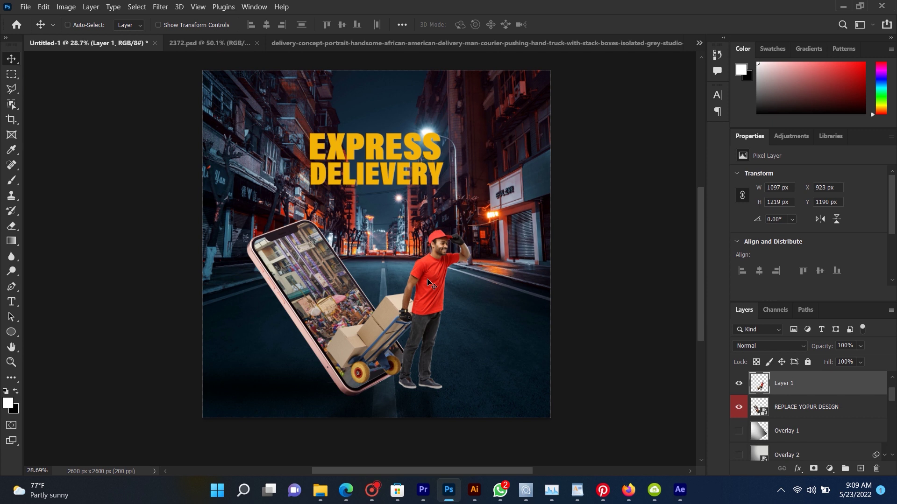
{"action": "key", "text": "ctrl+t"}
{"action": "left_click_drag", "start_coordinate": [473, 230], "coordinate": [496, 205]}
{"action": "left_click_drag", "start_coordinate": [496, 206], "coordinate": [520, 186]}
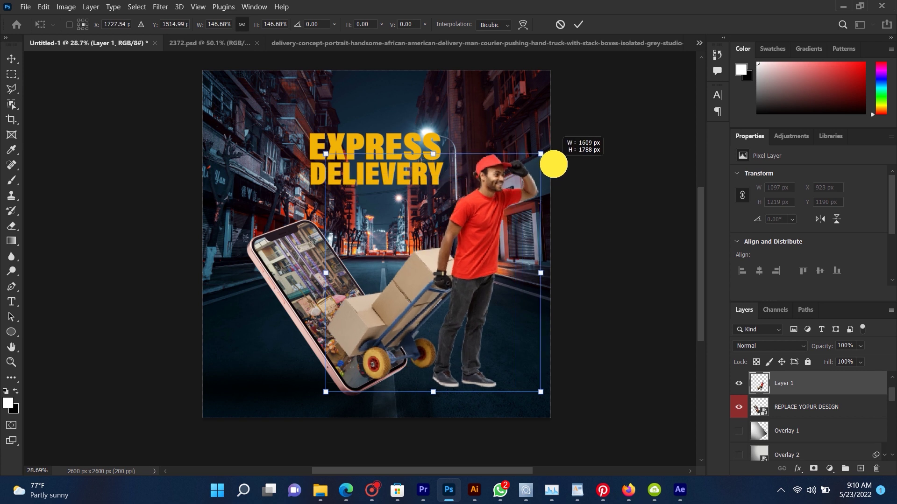
{"action": "left_click_drag", "start_coordinate": [520, 186], "coordinate": [529, 173]}
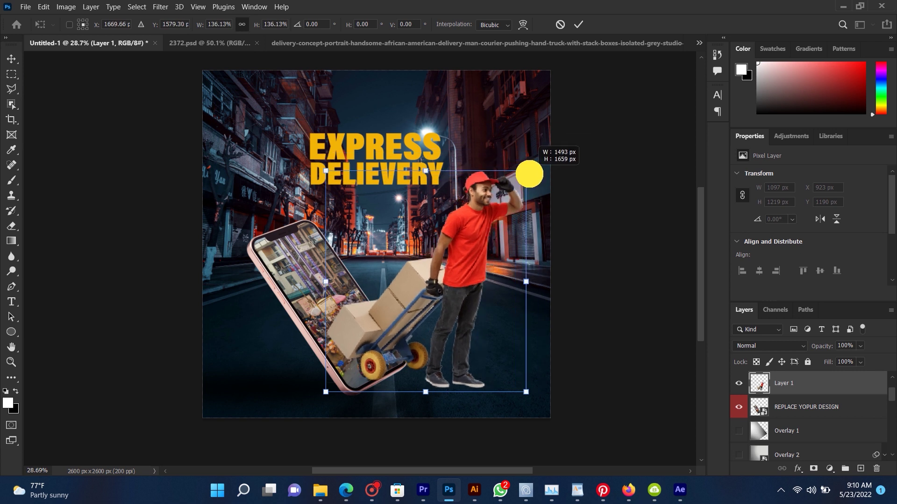
{"action": "key", "text": "Return"}
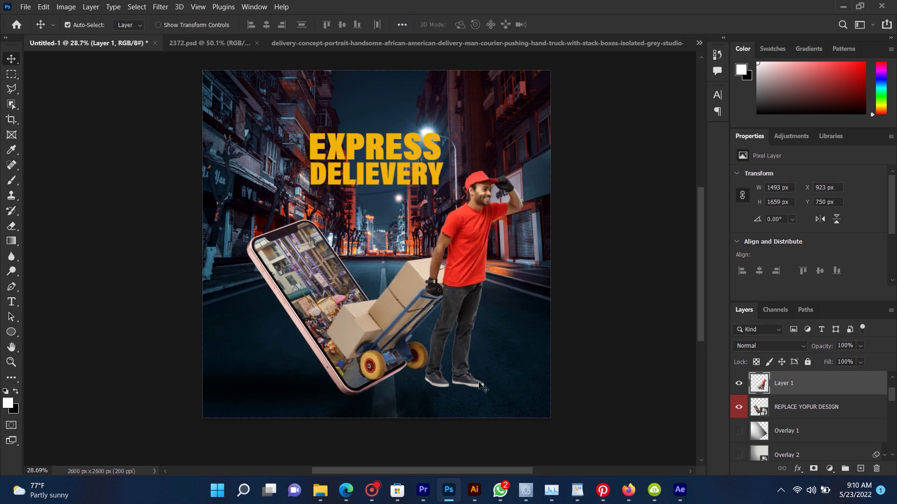
Scale Layer 1 copy to about 128% and raise its opacity from 58% to 100%.
{"action": "right_click", "coordinate": [426, 410]}
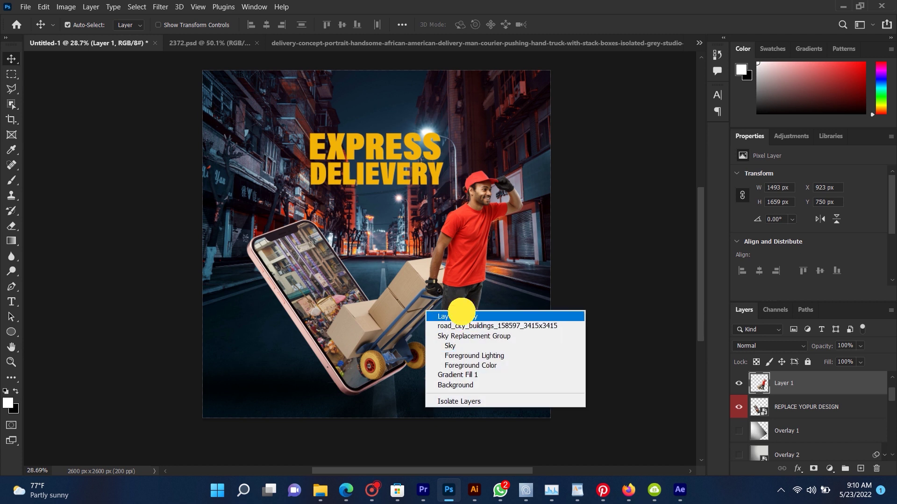
{"action": "left_click", "coordinate": [461, 315]}
{"action": "key", "text": "ctrl+t"}
{"action": "scroll", "coordinate": [449, 365], "scroll_direction": "down", "scroll_amount": 1, "text": "alt"}
{"action": "scroll", "coordinate": [469, 427], "scroll_direction": "down", "scroll_amount": 1, "text": "alt"}
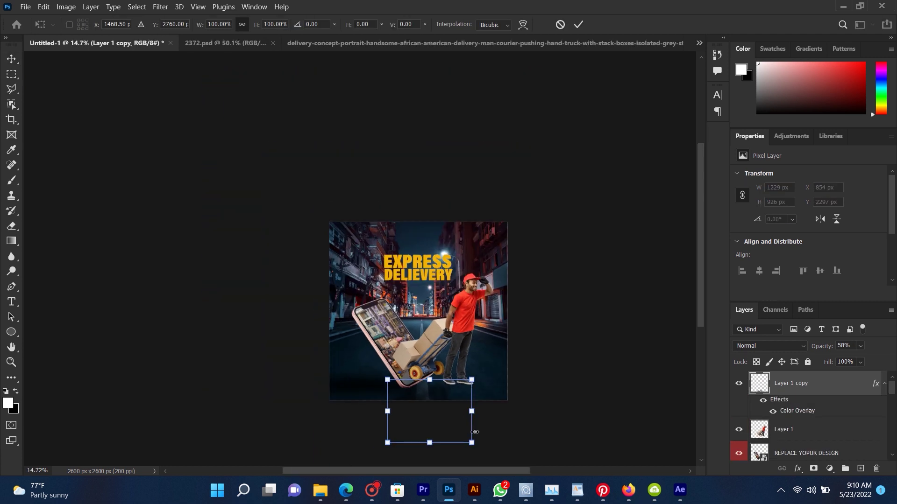
{"action": "left_click_drag", "start_coordinate": [472, 443], "coordinate": [496, 461]}
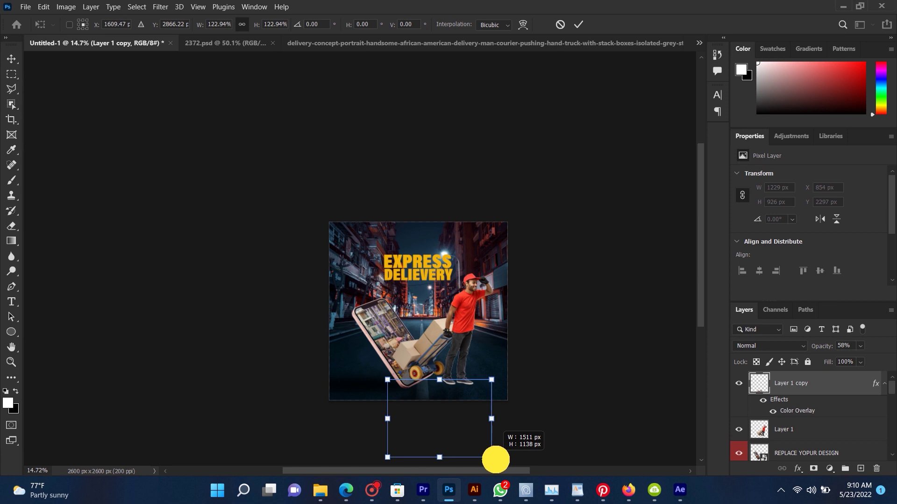
{"action": "key", "text": "Return"}
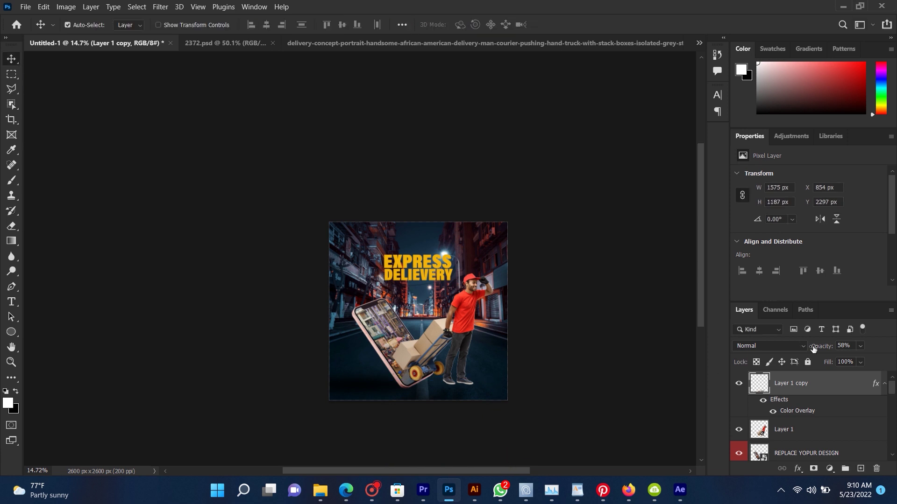
{"action": "left_click_drag", "start_coordinate": [824, 347], "coordinate": [860, 347]}
{"action": "left_click", "coordinate": [514, 355]}
{"action": "scroll", "coordinate": [456, 345], "scroll_direction": "up", "scroll_amount": 5}
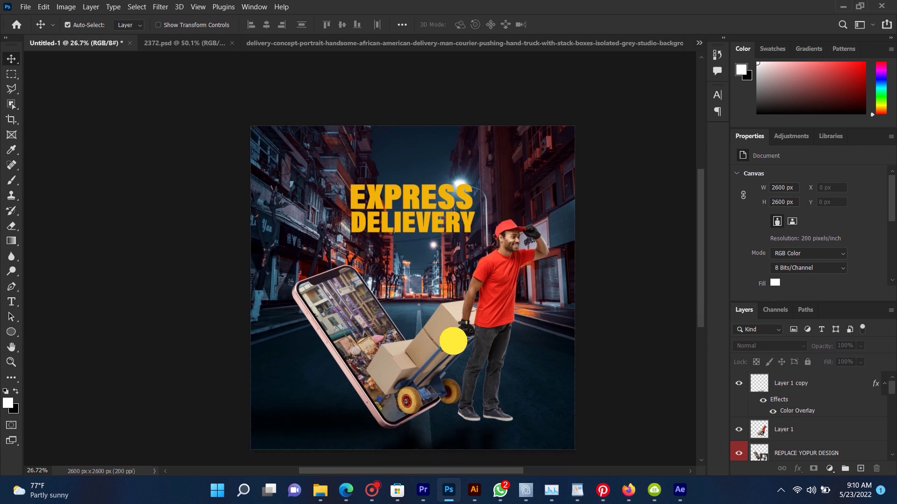
Darken the BASE street layer with Levels, setting the black input to 12.
{"action": "left_click", "coordinate": [350, 382]}
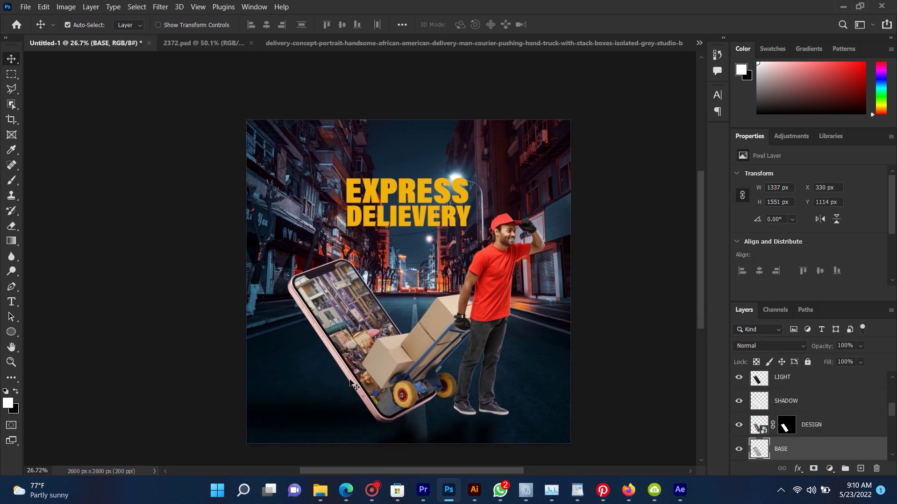
{"action": "key", "text": "ctrl+l"}
{"action": "left_click_drag", "start_coordinate": [563, 227], "coordinate": [582, 228]}
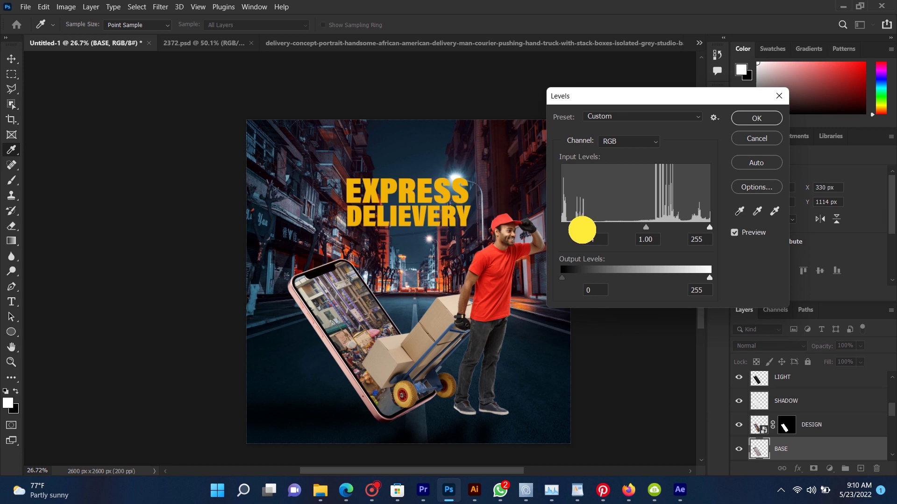
{"action": "left_click_drag", "start_coordinate": [581, 230], "coordinate": [589, 229]}
{"action": "double_click", "coordinate": [592, 236]}
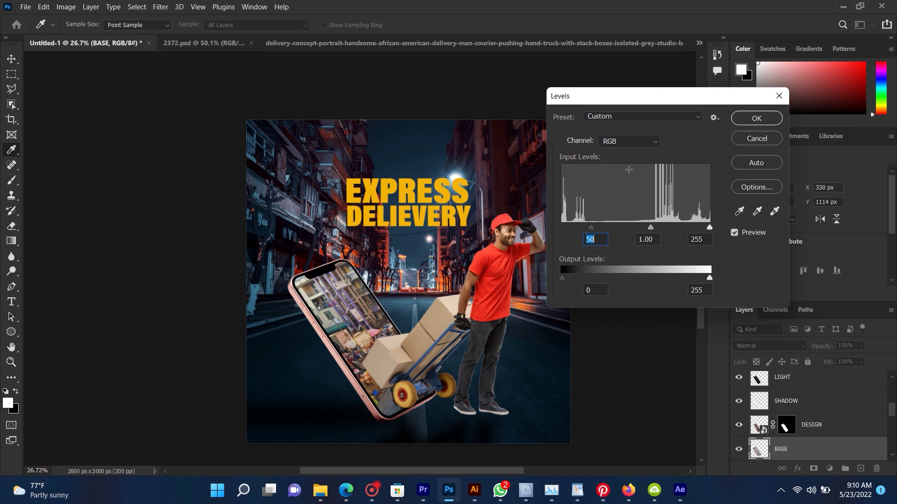
{"action": "left_click_drag", "start_coordinate": [593, 228], "coordinate": [567, 224]}
{"action": "left_click", "coordinate": [569, 227]}
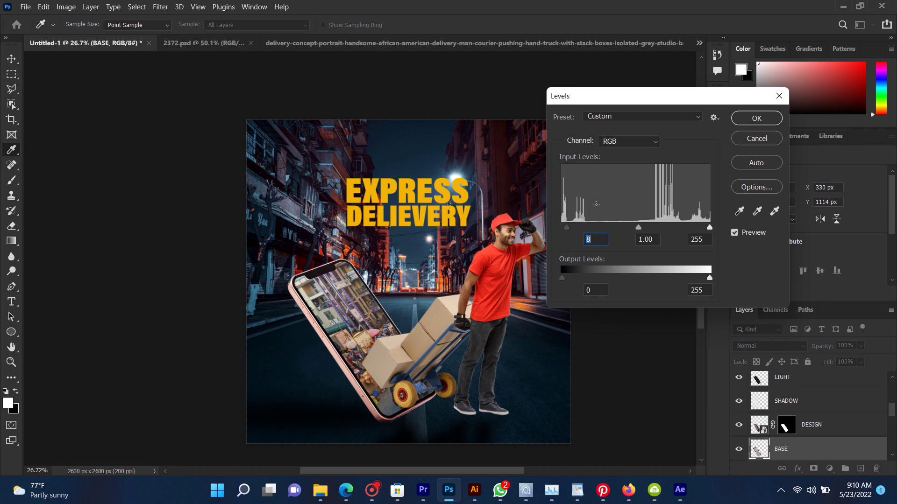
{"action": "left_click", "coordinate": [740, 122]}
{"action": "key", "text": "v"}
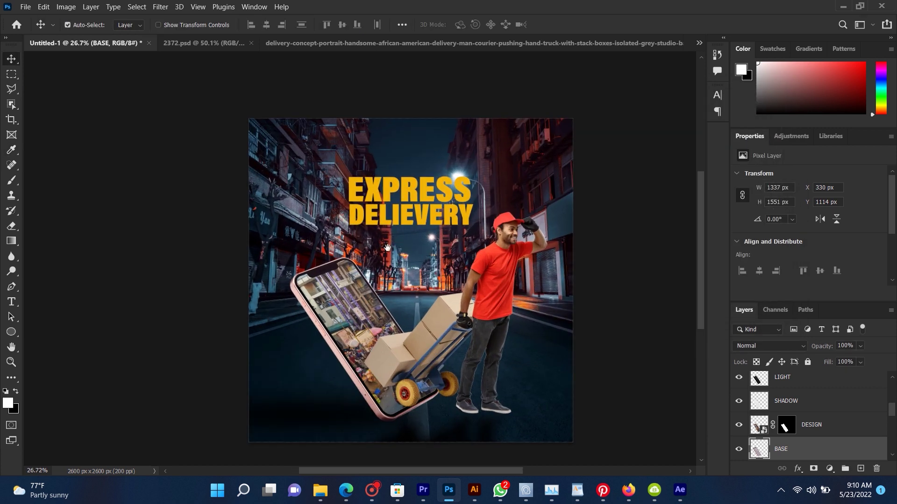
Select the EXPRESS and DELIEVERY text layers and move them 50 px right.
{"action": "left_click_drag", "start_coordinate": [387, 247], "coordinate": [389, 183]}
{"action": "right_click", "coordinate": [389, 183]}
{"action": "left_click", "coordinate": [370, 190]}
{"action": "right_click", "coordinate": [381, 195]}
{"action": "left_click", "coordinate": [387, 202]}
{"action": "right_click", "coordinate": [384, 176]}
{"action": "left_click", "coordinate": [390, 198]}
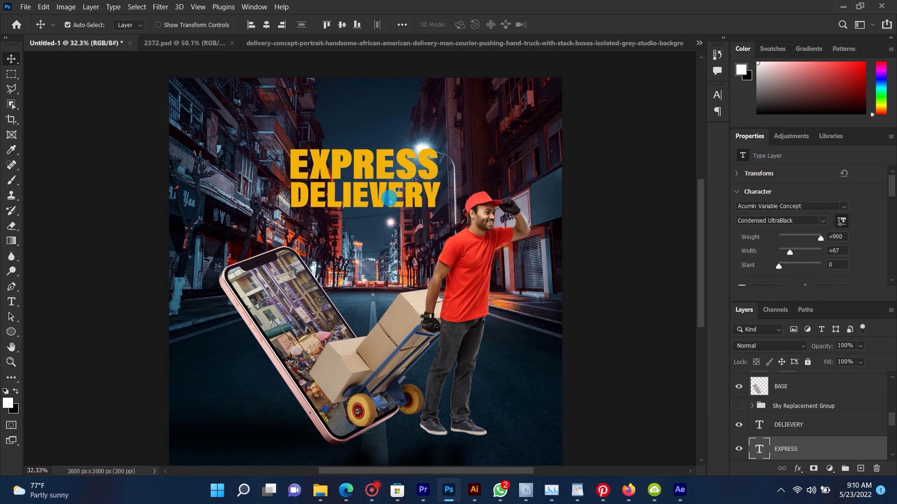
{"action": "right_click", "coordinate": [390, 198]}
{"action": "left_click", "coordinate": [390, 197], "text": "shift"}
{"action": "left_click_drag", "start_coordinate": [379, 198], "coordinate": [387, 198]}
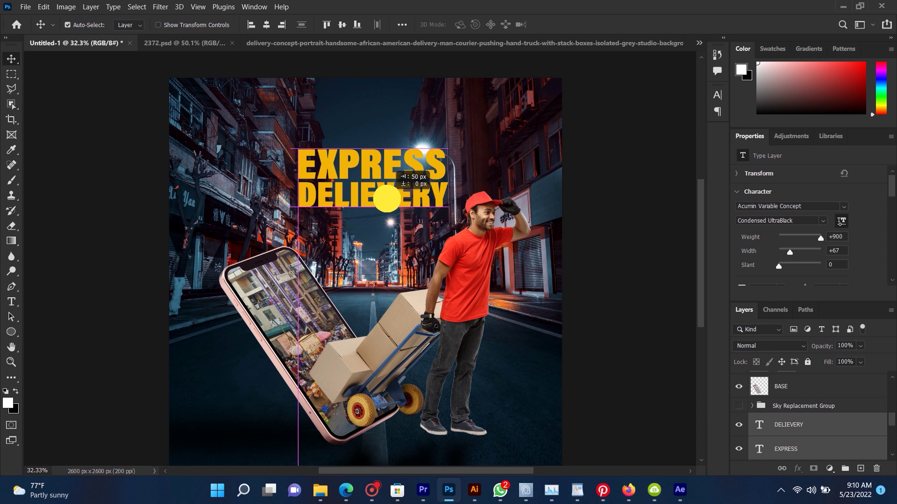
Select Layer 1 under the trolley and bring up the shape tools.
{"action": "scroll", "coordinate": [387, 199], "scroll_direction": "down", "scroll_amount": 2}
{"action": "scroll", "coordinate": [388, 233], "scroll_direction": "up", "scroll_amount": 1}
{"action": "scroll", "coordinate": [389, 277], "scroll_direction": "up", "scroll_amount": 2}
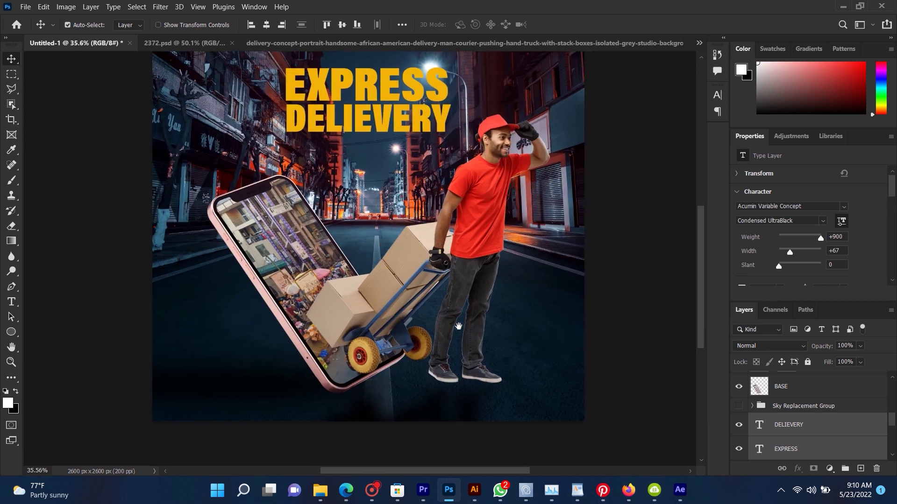
{"action": "scroll", "coordinate": [413, 369], "scroll_direction": "up", "scroll_amount": 1}
{"action": "scroll", "coordinate": [425, 364], "scroll_direction": "up", "scroll_amount": 1}
{"action": "right_click", "coordinate": [390, 258]}
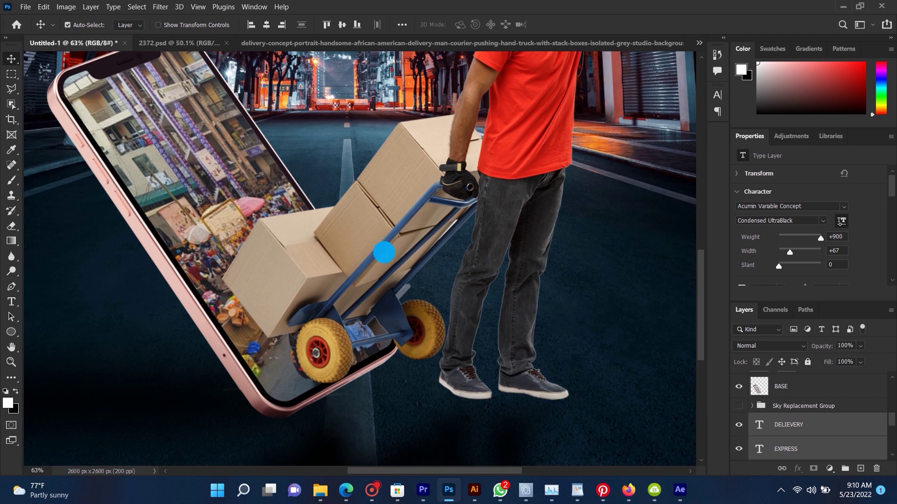
{"action": "left_click", "coordinate": [401, 259]}
{"action": "left_click", "coordinate": [11, 332]}
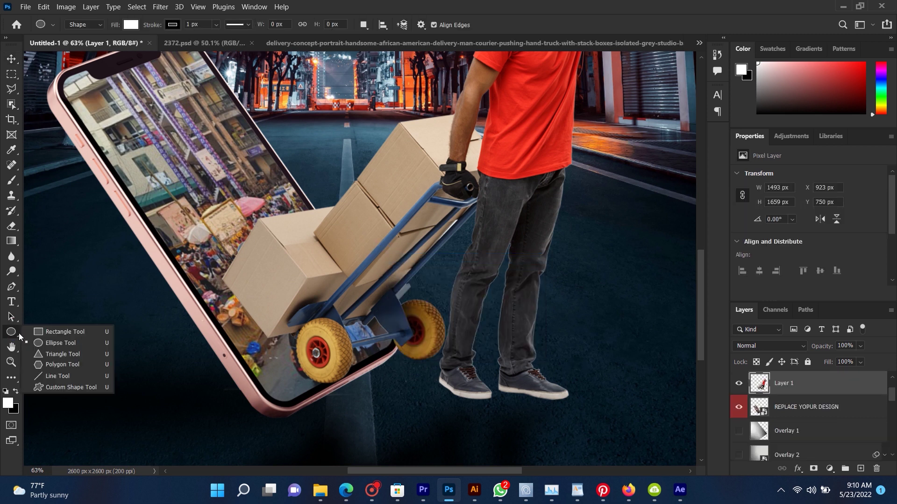
Draw a black-filled ellipse under the wheel, placed below the REPLACE YOPUR DESIGN layer.
{"action": "left_click", "coordinate": [41, 344]}
{"action": "left_click_drag", "start_coordinate": [400, 358], "coordinate": [450, 371]}
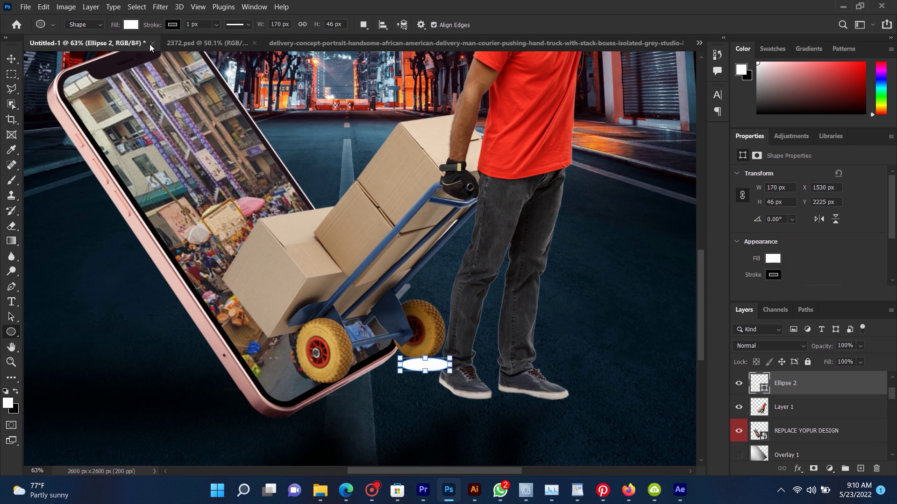
{"action": "left_click", "coordinate": [132, 25]}
{"action": "left_click", "coordinate": [91, 84]}
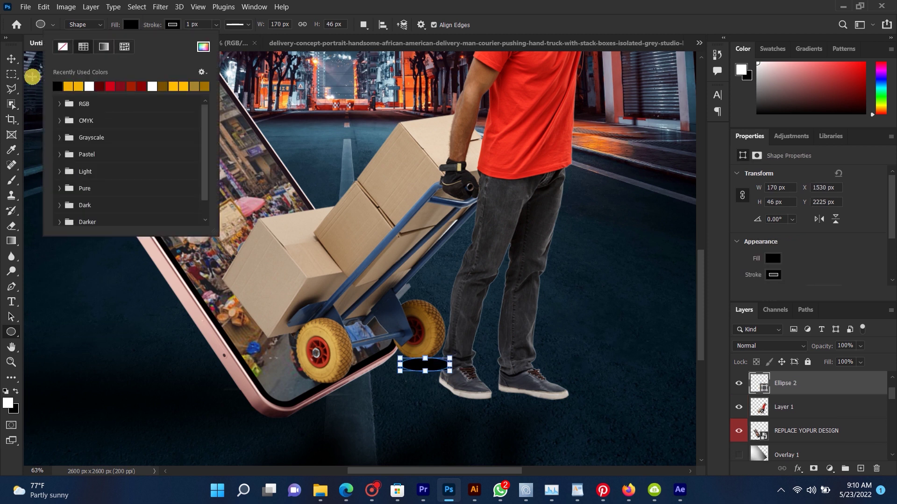
{"action": "left_click", "coordinate": [10, 60]}
{"action": "scroll", "coordinate": [451, 405], "scroll_direction": "up", "scroll_amount": 2}
{"action": "left_click_drag", "start_coordinate": [419, 360], "coordinate": [423, 351]}
{"action": "key", "text": "ctrl+bracketleft"}
{"action": "key", "text": "ctrl+bracketleft"}
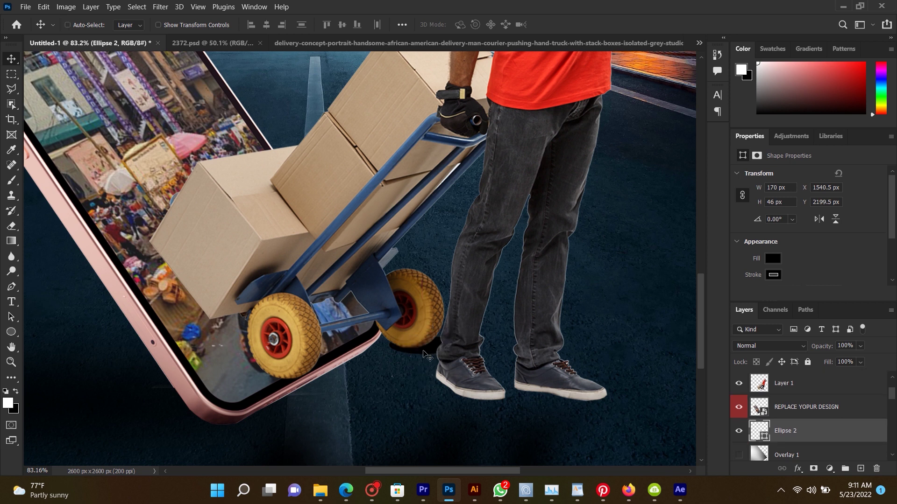
{"action": "left_click_drag", "start_coordinate": [423, 350], "coordinate": [424, 351]}
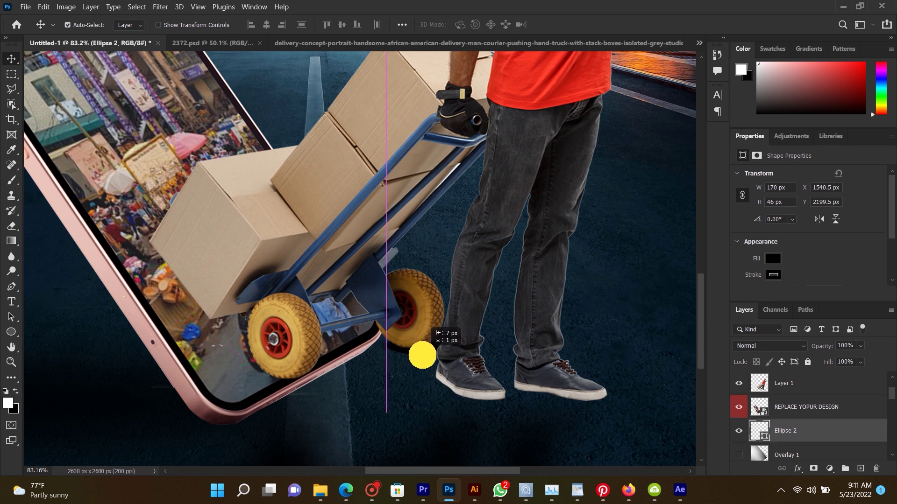
{"action": "left_click_drag", "start_coordinate": [425, 356], "coordinate": [425, 356]}
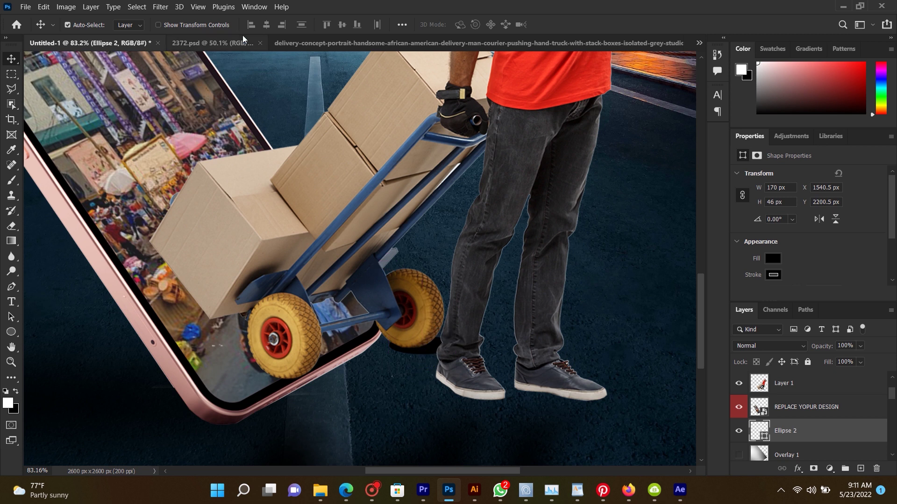
Rasterize and apply a 7.4 px Gaussian Blur to the ellipse, shifting it slightly left.
{"action": "left_click", "coordinate": [160, 7]}
{"action": "mouse_move", "coordinate": [167, 147]}
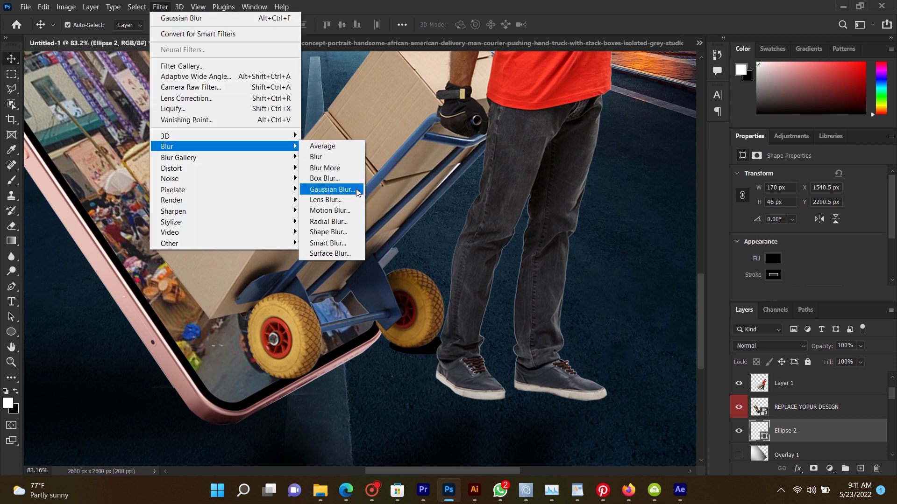
{"action": "left_click", "coordinate": [331, 190]}
{"action": "left_click", "coordinate": [552, 188]}
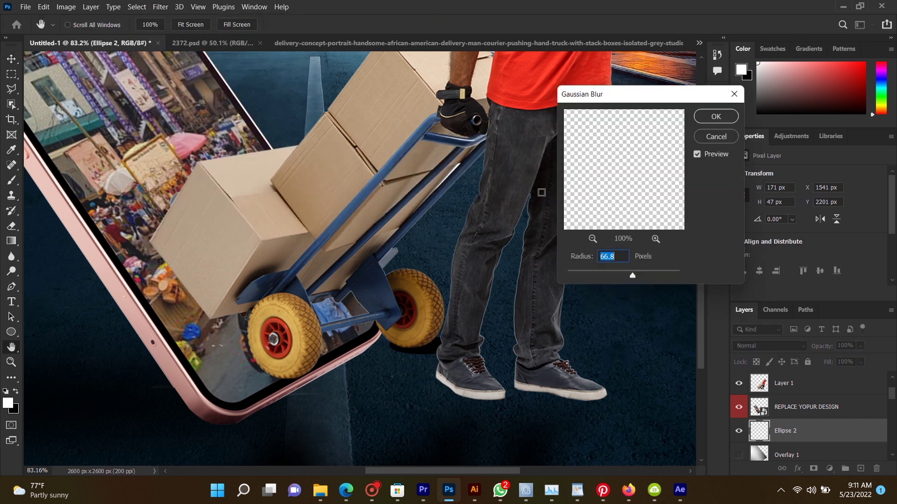
{"action": "left_click", "coordinate": [600, 276]}
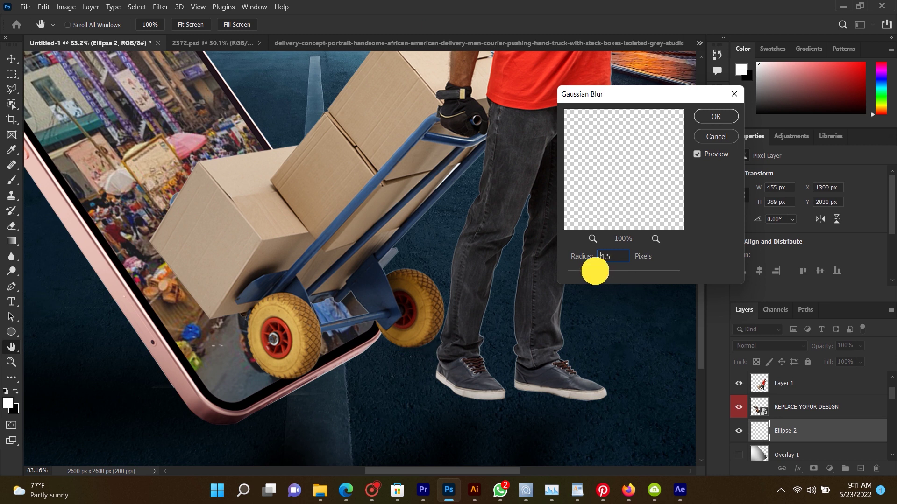
{"action": "left_click", "coordinate": [599, 276]}
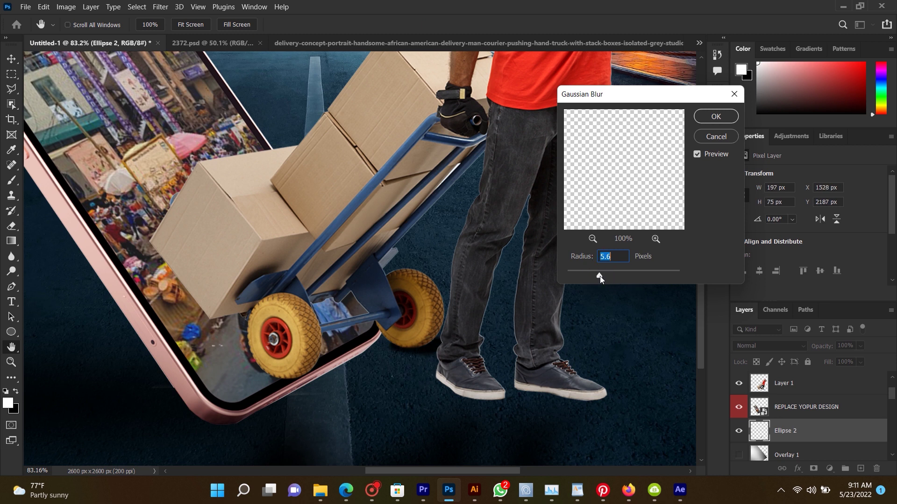
{"action": "left_click_drag", "start_coordinate": [600, 276], "coordinate": [614, 276]}
{"action": "left_click", "coordinate": [716, 116]}
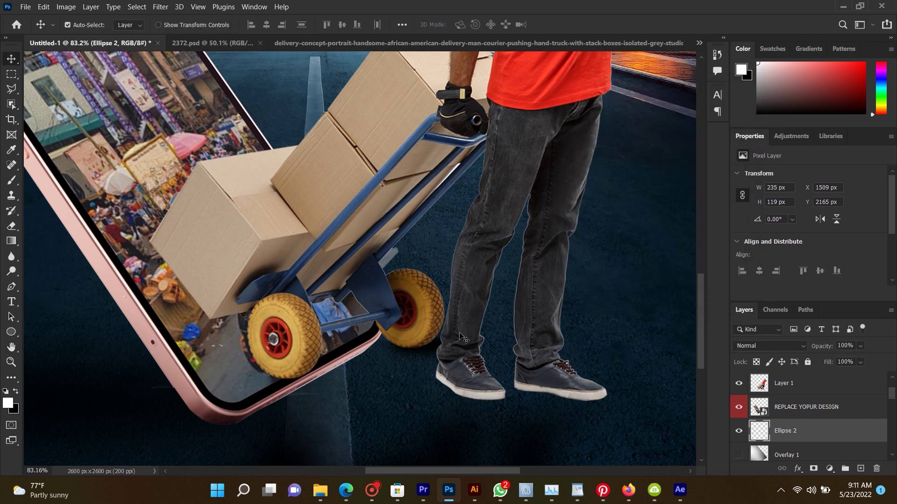
{"action": "left_click_drag", "start_coordinate": [432, 355], "coordinate": [422, 356]}
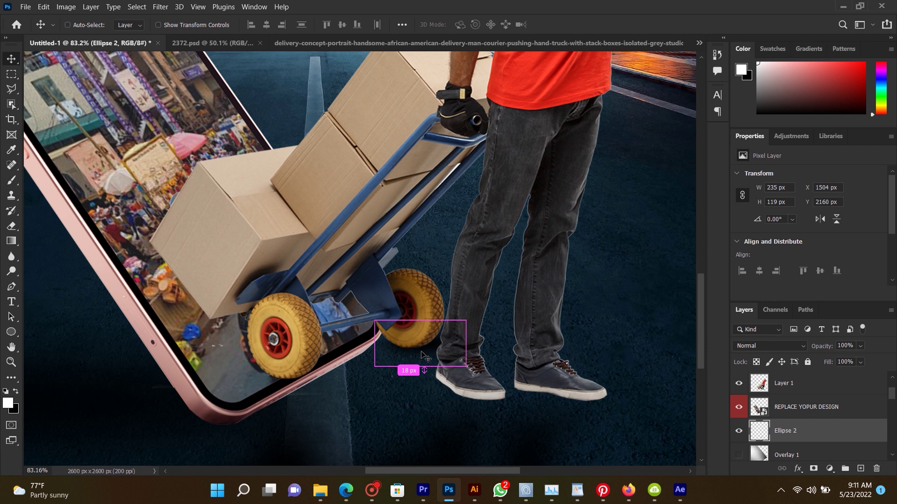
Duplicate the blurred shadow and bring the copy to the top of the layers.
{"action": "key", "text": "ctrl+j"}
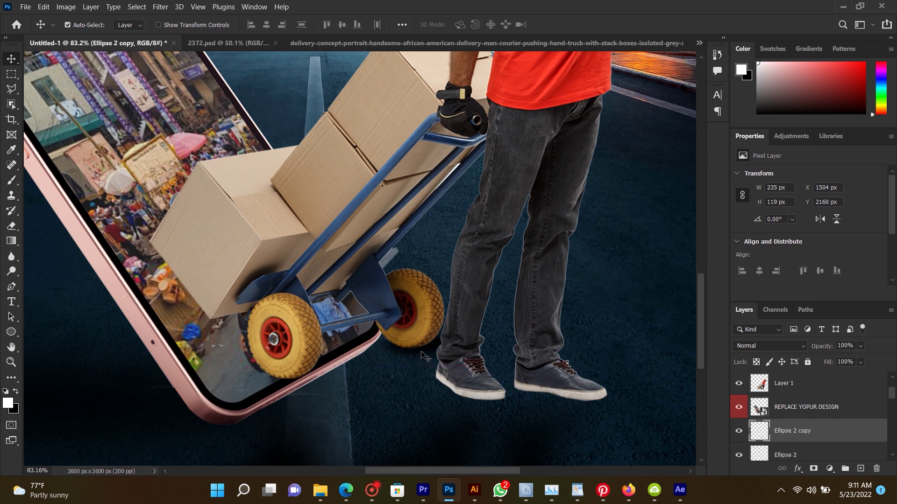
{"action": "key", "text": "ctrl+bracketright"}
{"action": "key", "text": "ctrl+bracketright"}
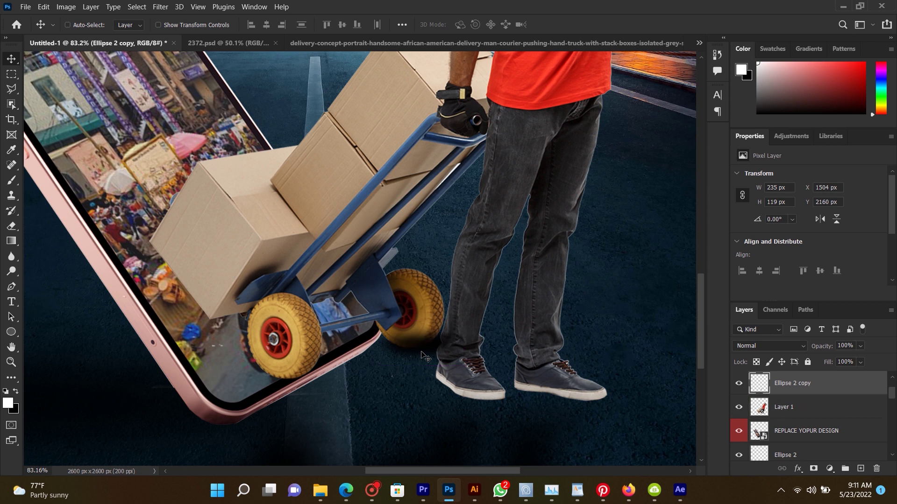
{"action": "scroll", "coordinate": [421, 355], "scroll_direction": "up", "scroll_amount": 3}
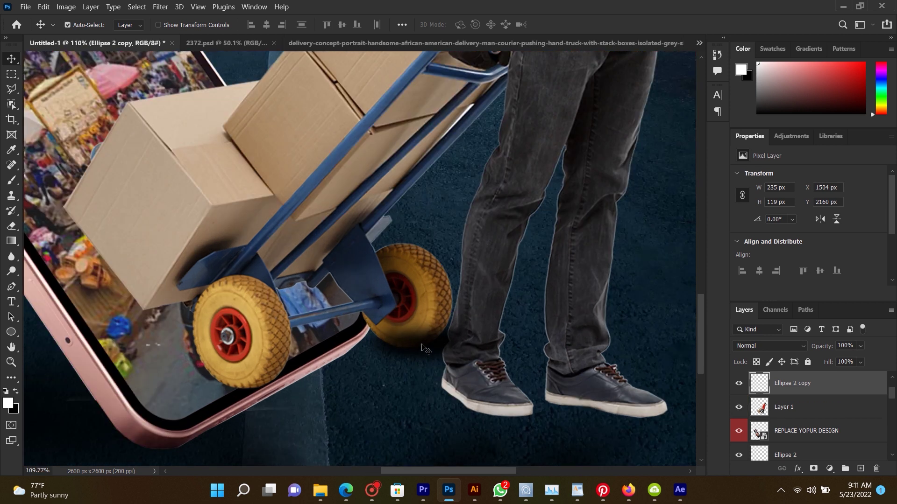
{"action": "key", "text": "ctrl+t"}
Warp the shadow copy's top edge downward and lower its opacity to 76%.
{"action": "right_click", "coordinate": [411, 344]}
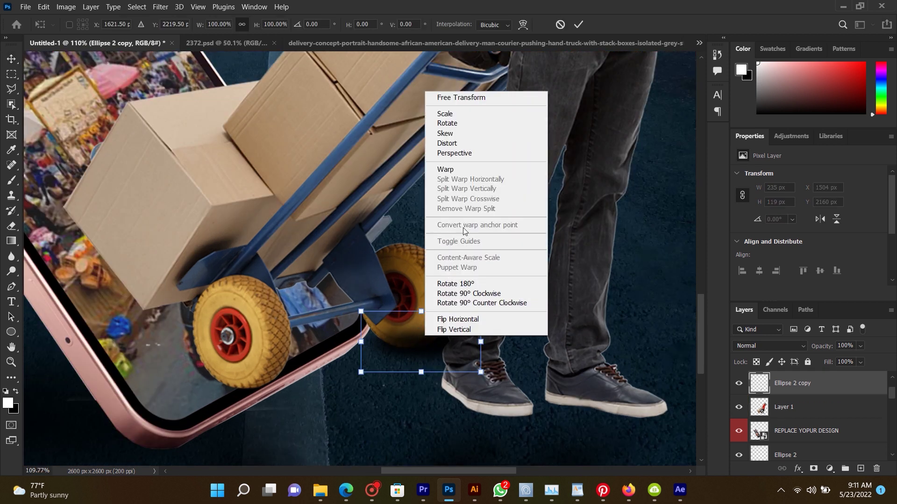
{"action": "left_click", "coordinate": [460, 169]}
{"action": "left_click_drag", "start_coordinate": [422, 318], "coordinate": [421, 330]}
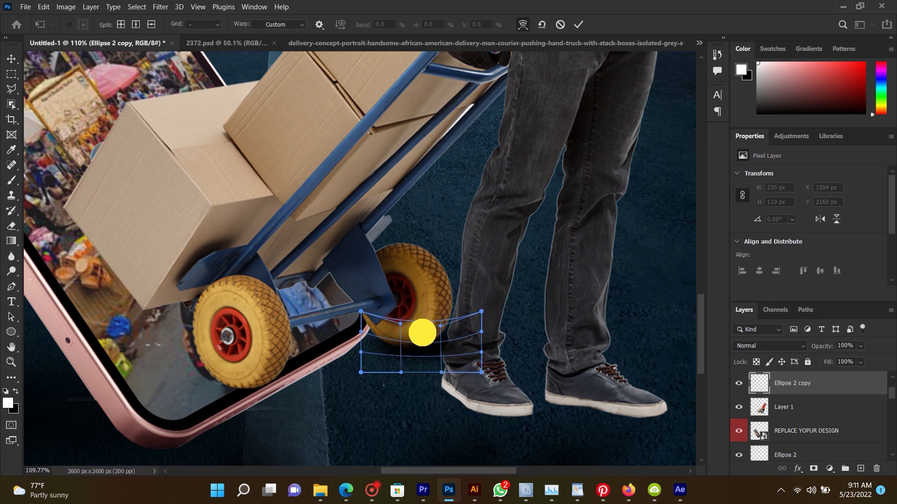
{"action": "key", "text": "Return"}
{"action": "scroll", "coordinate": [413, 346], "scroll_direction": "down", "scroll_amount": 5}
{"action": "left_click_drag", "start_coordinate": [821, 348], "coordinate": [802, 344]}
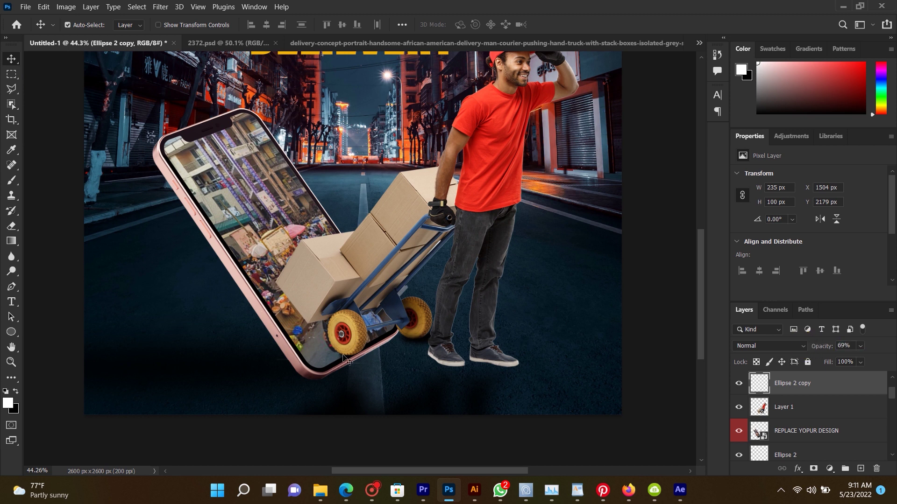
Select the Ellipse 2 wheel shadow and reduce its opacity to about 53%.
{"action": "scroll", "coordinate": [811, 429], "scroll_direction": "down", "scroll_amount": 2}
{"action": "scroll", "coordinate": [811, 432], "scroll_direction": "down", "scroll_amount": 1}
{"action": "scroll", "coordinate": [810, 439], "scroll_direction": "down", "scroll_amount": 1}
{"action": "right_click", "coordinate": [426, 346]}
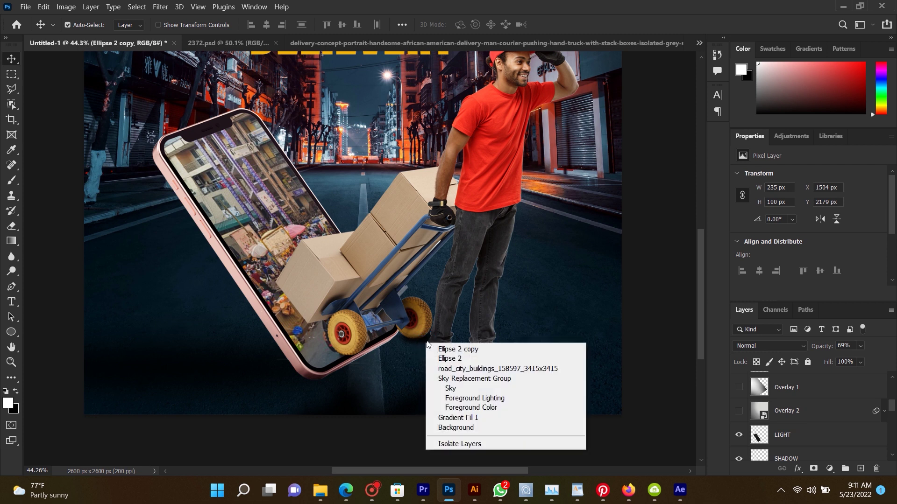
{"action": "left_click", "coordinate": [568, 356]}
{"action": "mouse_move", "coordinate": [828, 350]}
{"action": "left_mouse_down"}
{"action": "mouse_move", "coordinate": [782, 342]}
{"action": "mouse_move", "coordinate": [794, 344]}
{"action": "left_mouse_up"}
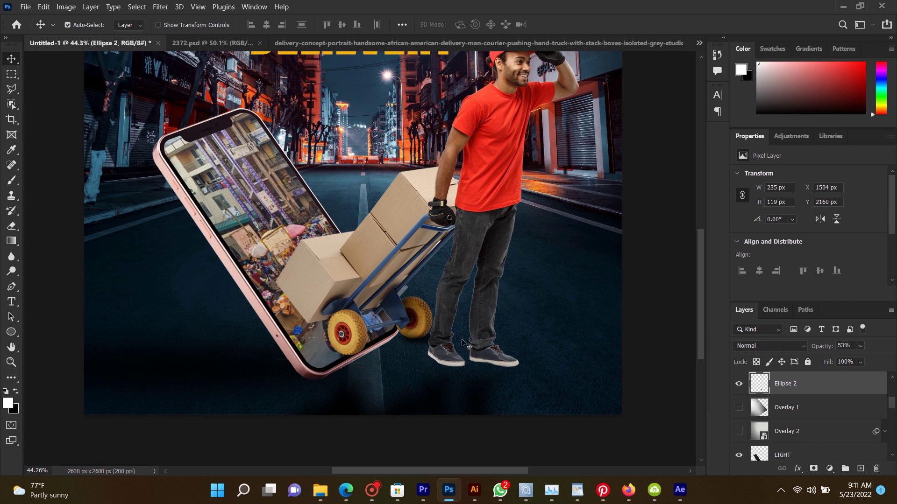
{"action": "left_click", "coordinate": [643, 313]}
Zoom and pan to review the whole composite, then pick the Rectangle tool.
{"action": "scroll", "coordinate": [327, 289], "scroll_direction": "down", "scroll_amount": 3}
{"action": "scroll", "coordinate": [317, 271], "scroll_direction": "up", "scroll_amount": 2}
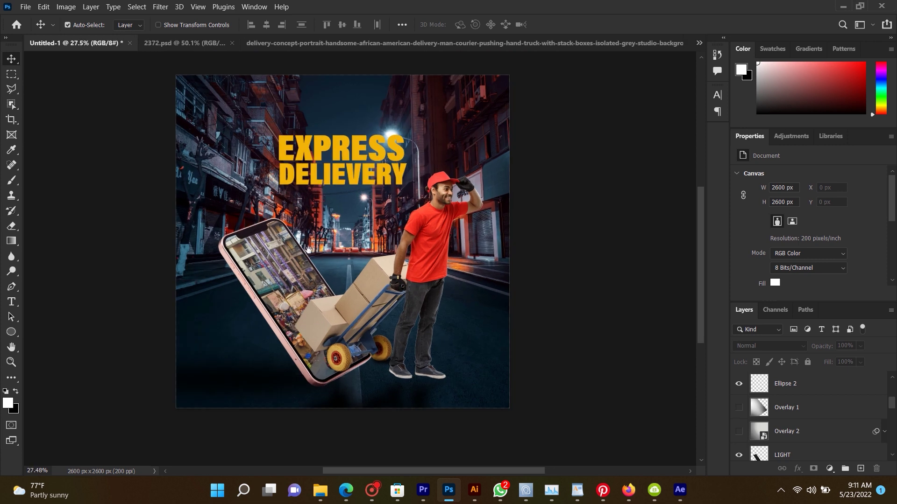
{"action": "scroll", "coordinate": [308, 251], "scroll_direction": "down", "scroll_amount": 1}
{"action": "scroll", "coordinate": [305, 242], "scroll_direction": "up", "scroll_amount": 2}
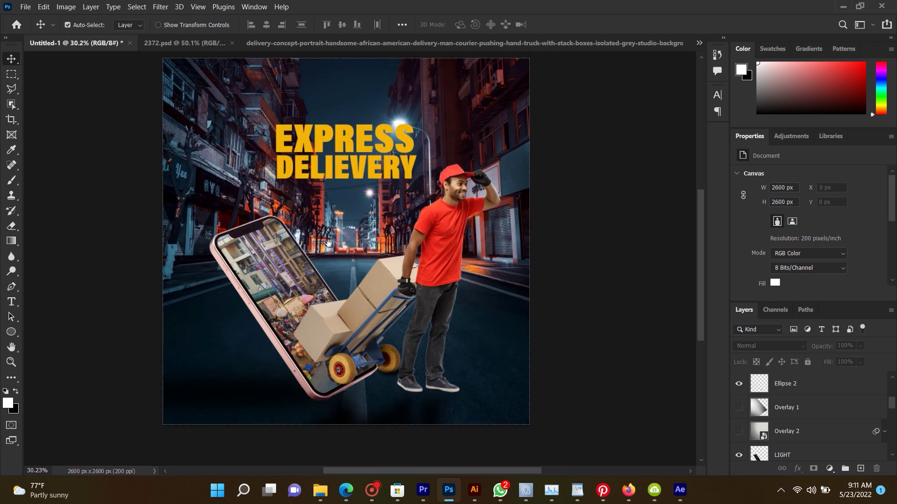
{"action": "mouse_move", "coordinate": [317, 218]}
{"action": "left_mouse_down"}
{"action": "mouse_move", "coordinate": [339, 239]}
{"action": "mouse_move", "coordinate": [318, 338]}
{"action": "left_mouse_up"}
{"action": "scroll", "coordinate": [339, 239], "scroll_direction": "down", "scroll_amount": 2}
{"action": "scroll", "coordinate": [327, 246], "scroll_direction": "up", "scroll_amount": 1}
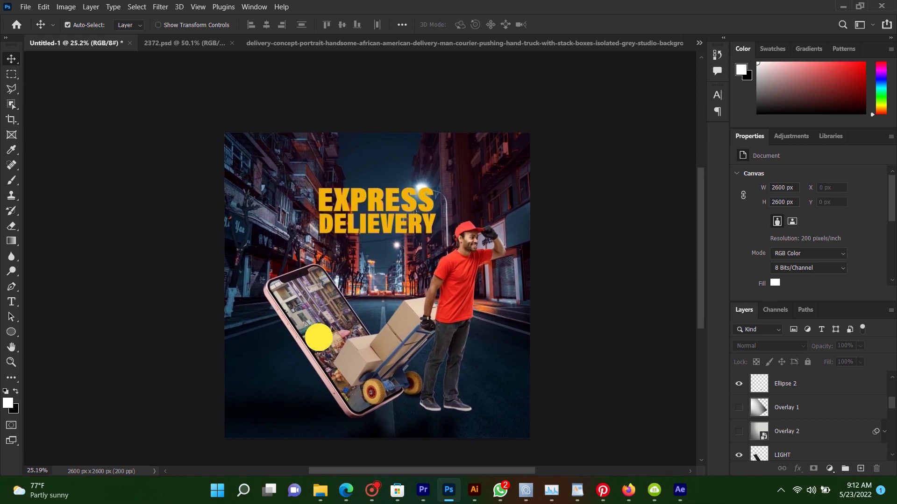
{"action": "left_click_drag", "start_coordinate": [318, 337], "coordinate": [320, 337]}
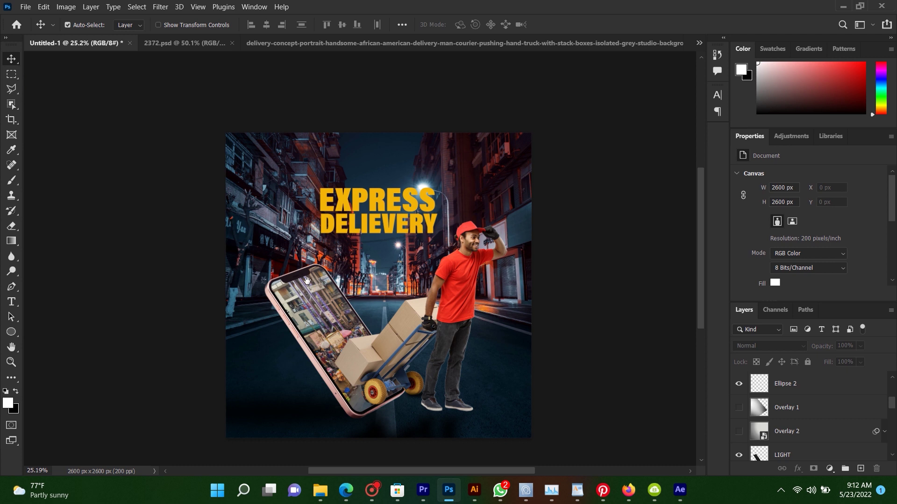
{"action": "scroll", "coordinate": [310, 281], "scroll_direction": "up", "scroll_amount": 2}
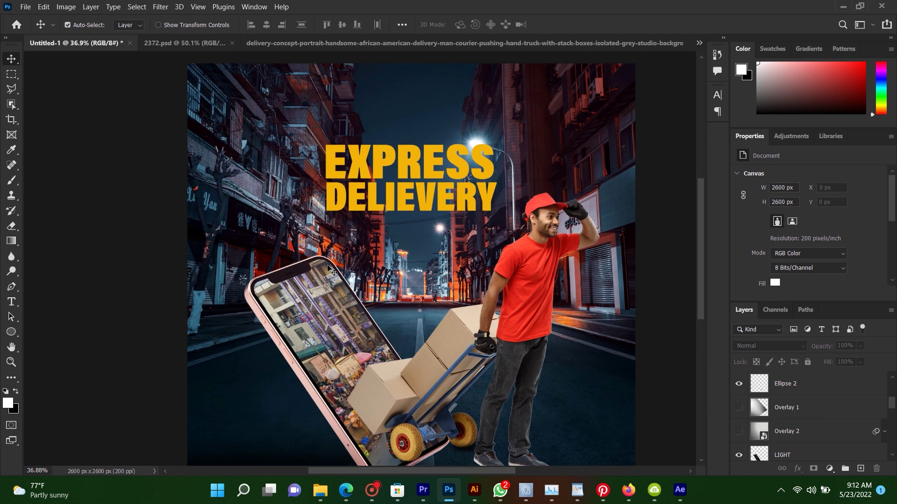
{"action": "right_click", "coordinate": [12, 331]}
{"action": "left_click", "coordinate": [47, 331]}
Draw a 993 × 84 px bar under the headline and fill it dark red.
{"action": "scroll", "coordinate": [328, 233], "scroll_direction": "up", "scroll_amount": 1}
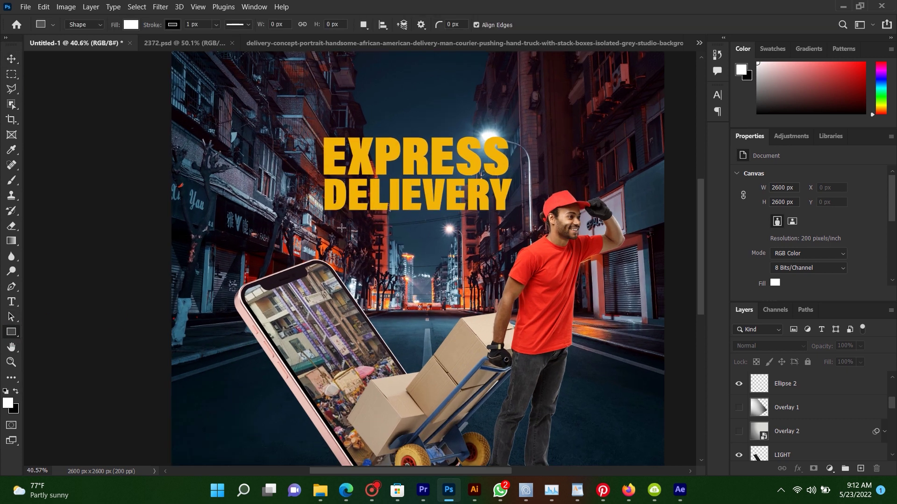
{"action": "left_click_drag", "start_coordinate": [325, 218], "coordinate": [510, 232]}
{"action": "left_click", "coordinate": [131, 24]}
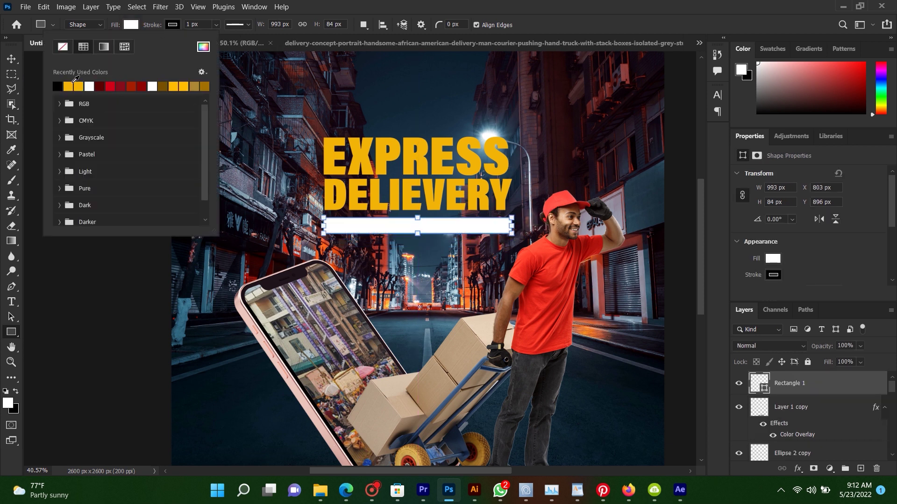
{"action": "left_click", "coordinate": [98, 87]}
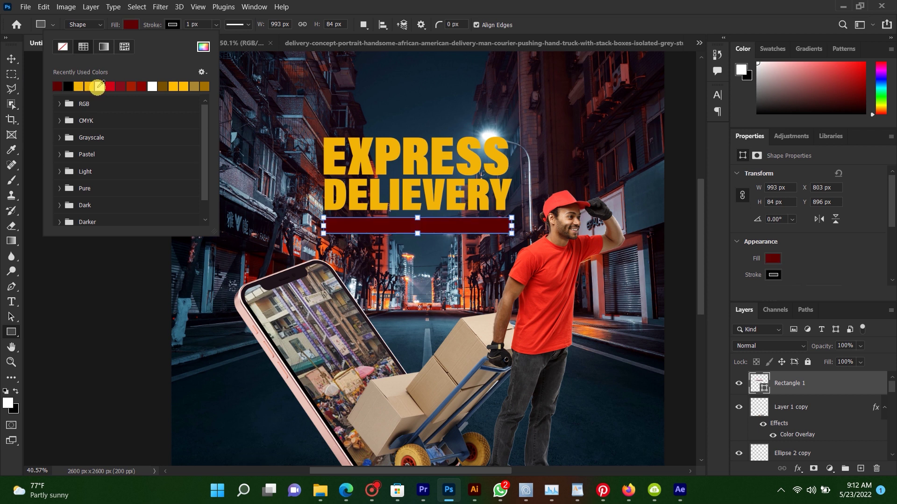
{"action": "left_click", "coordinate": [11, 58]}
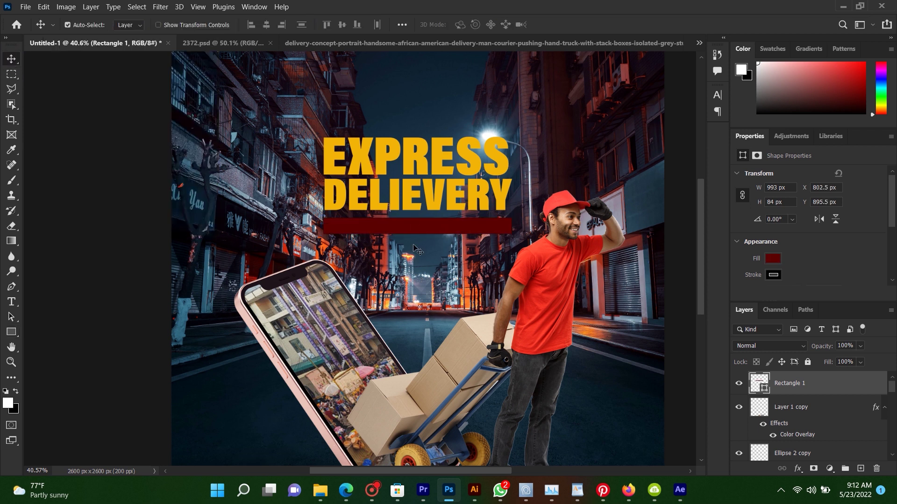
{"action": "scroll", "coordinate": [414, 247], "scroll_direction": "up", "scroll_amount": 1}
{"action": "scroll", "coordinate": [414, 248], "scroll_direction": "up", "scroll_amount": 1}
{"action": "left_click", "coordinate": [430, 216]}
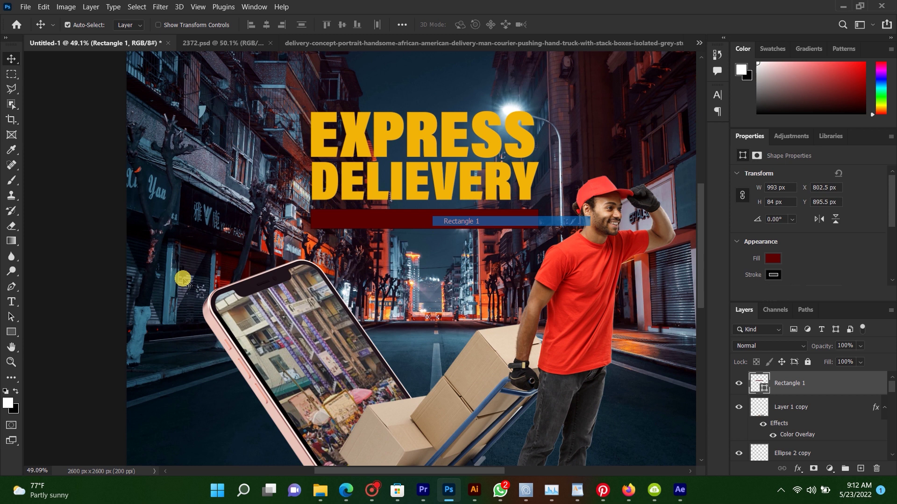
Set the bar's stroke to none and reposition it just below the headline.
{"action": "left_click", "coordinate": [12, 332]}
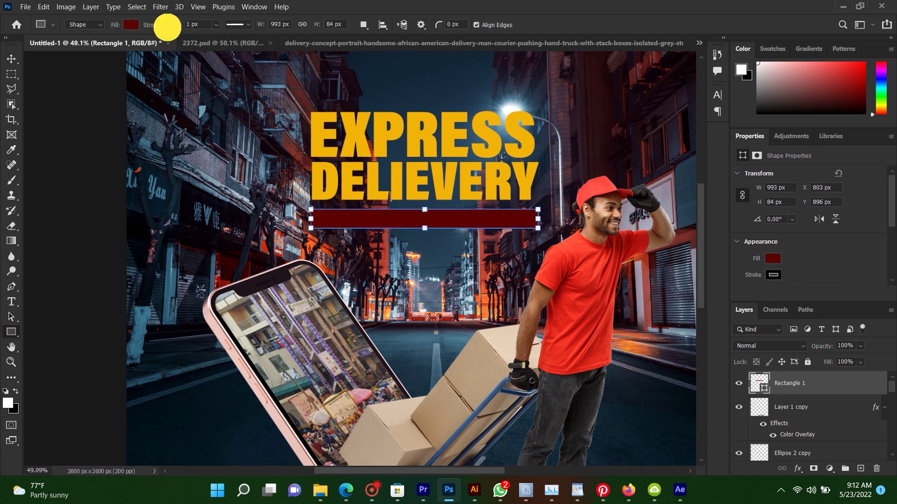
{"action": "left_click", "coordinate": [169, 25]}
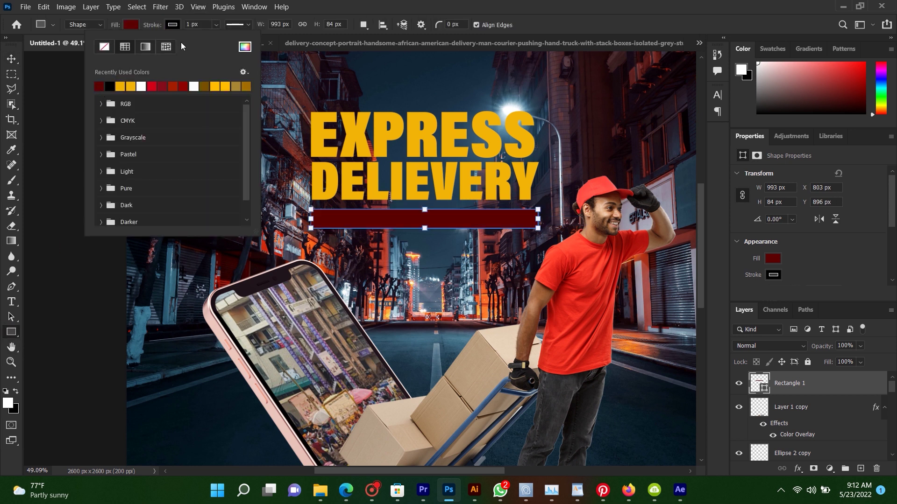
{"action": "left_click", "coordinate": [107, 51]}
{"action": "left_click", "coordinate": [11, 61]}
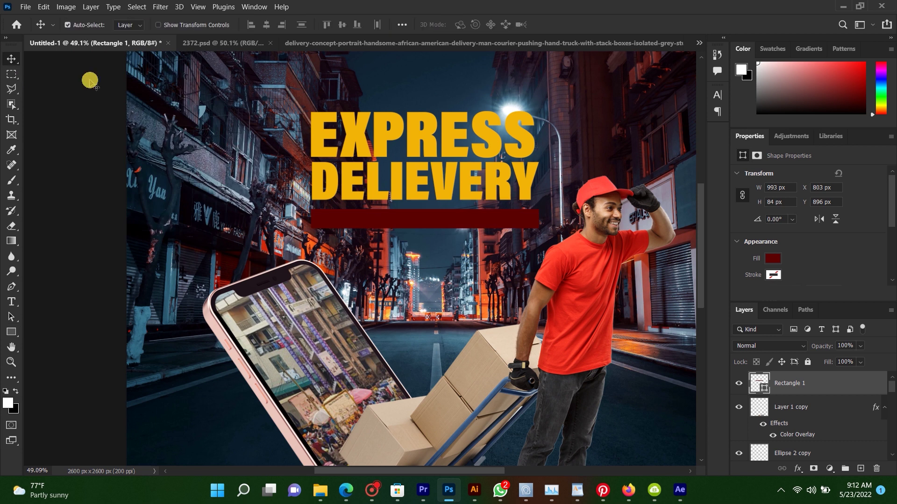
{"action": "right_click", "coordinate": [410, 232]}
{"action": "left_click_drag", "start_coordinate": [430, 217], "coordinate": [425, 220]}
{"action": "left_click", "coordinate": [374, 176]}
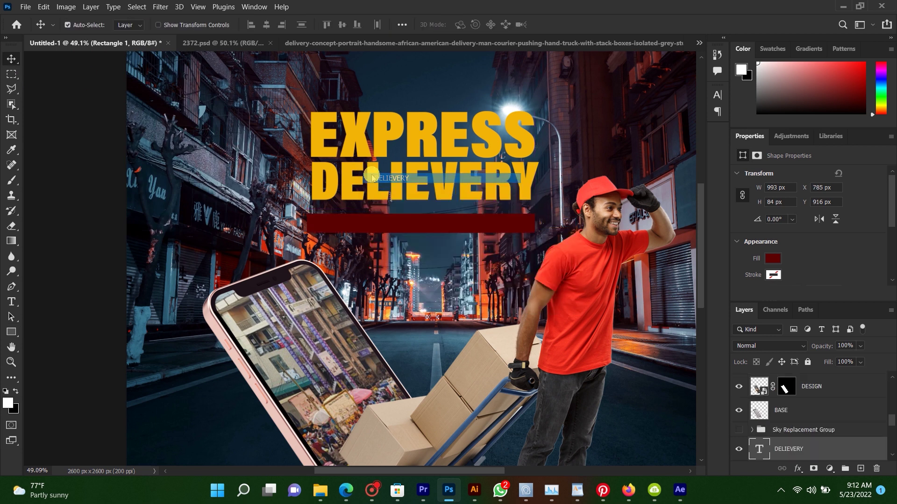
Duplicate the DELIEVERY word, raise it to the top, and scale it to about 29% onto the red bar.
{"action": "left_click_drag", "start_coordinate": [374, 176], "coordinate": [383, 222]}
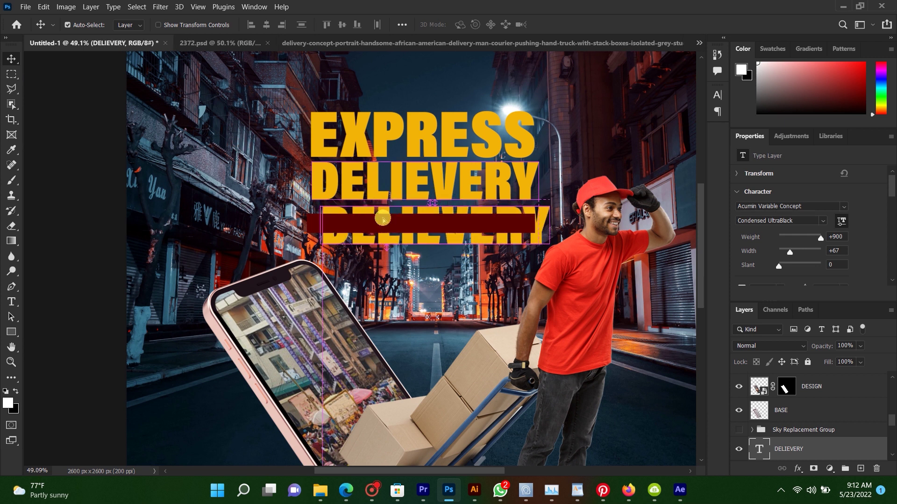
{"action": "key", "text": "ctrl+bracketright"}
{"action": "key", "text": "ctrl+bracketright"}
{"action": "key", "text": "ctrl+bracketright"}
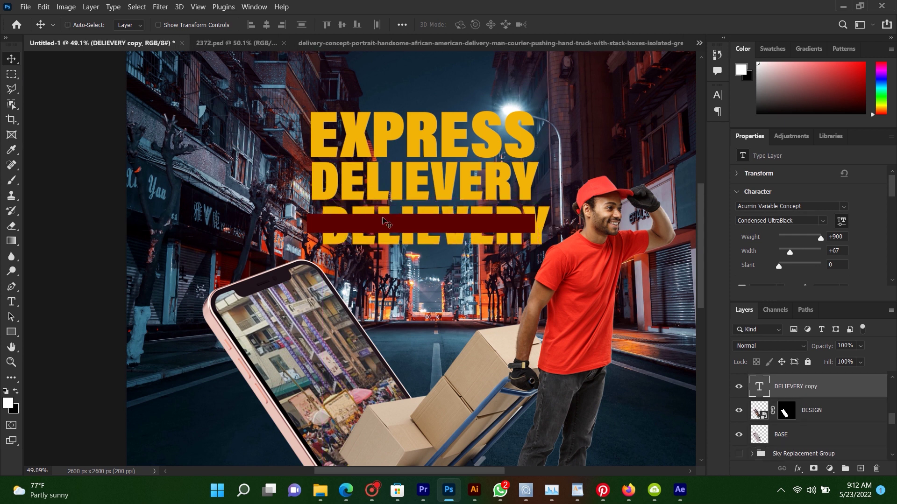
{"action": "key", "text": "ctrl+bracketright"}
{"action": "key", "text": "ctrl+bracketright"}
{"action": "key", "text": "ctrl+bracketright"}
{"action": "key", "text": "ctrl+bracketright"}
{"action": "key", "text": "ctrl+bracketright"}
{"action": "key", "text": "ctrl+bracketright"}
{"action": "key", "text": "ctrl+bracketright"}
{"action": "key", "text": "ctrl+bracketright"}
{"action": "key", "text": "ctrl+bracketright"}
{"action": "key", "text": "ctrl+bracketright"}
{"action": "key", "text": "ctrl+bracketright"}
{"action": "key", "text": "ctrl+bracketright"}
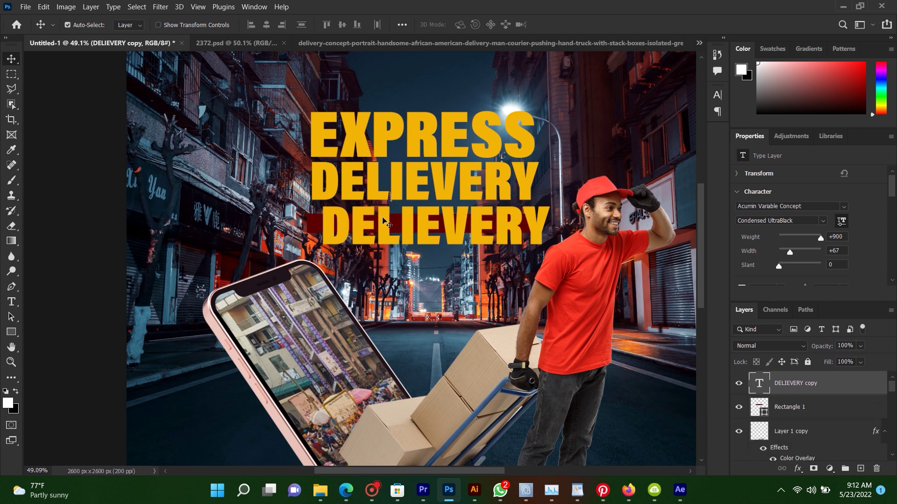
{"action": "key", "text": "ctrl+t"}
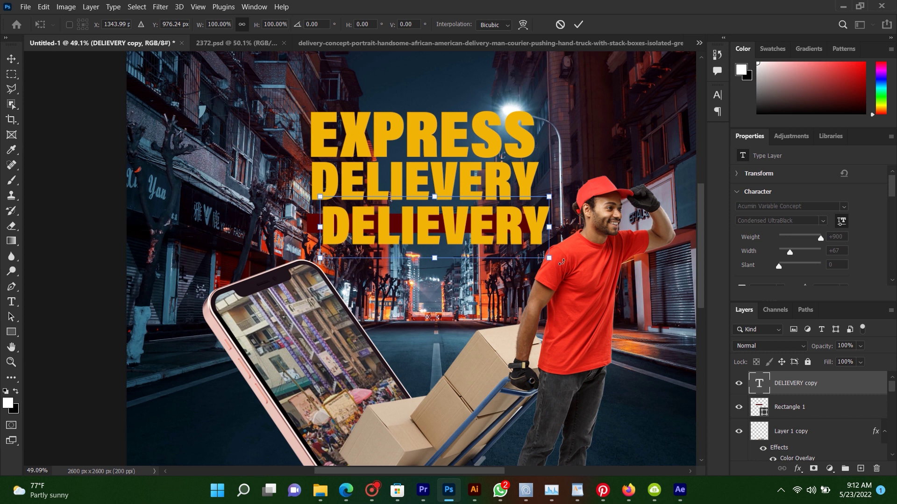
{"action": "left_click_drag", "start_coordinate": [552, 256], "coordinate": [364, 205]}
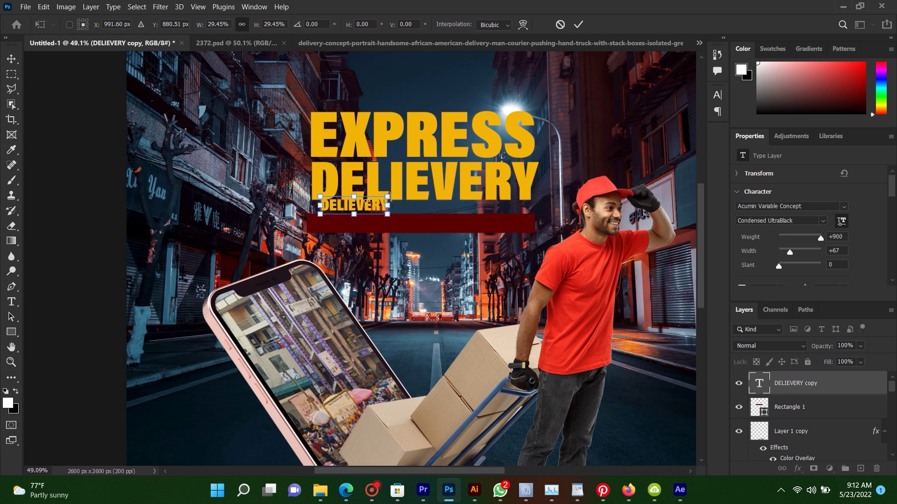
{"action": "left_click_drag", "start_coordinate": [364, 205], "coordinate": [368, 220]}
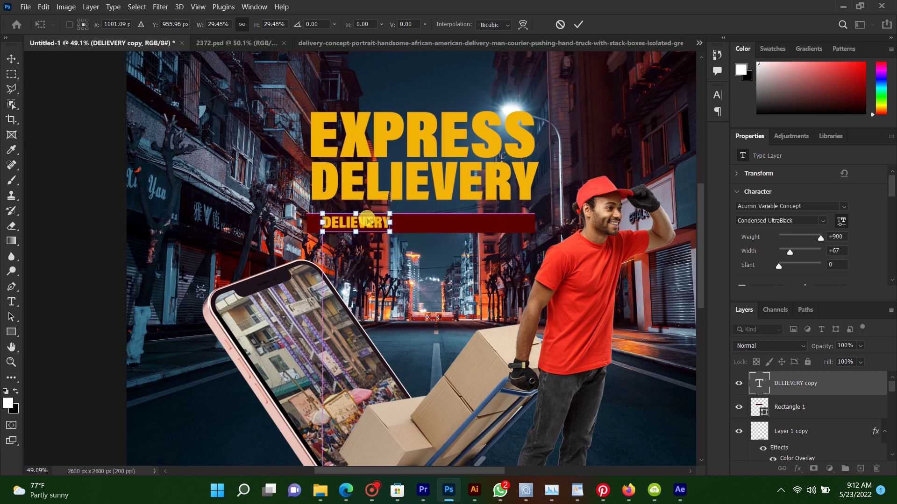
{"action": "key", "text": "Return"}
Select the small copy's text and start retyping it, beginning with 'E'.
{"action": "left_click", "coordinate": [10, 303]}
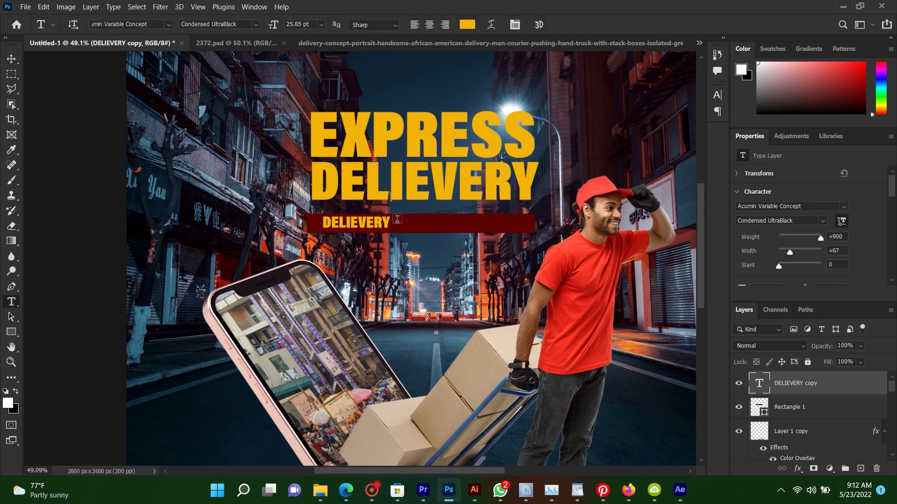
{"action": "double_click", "coordinate": [367, 223]}
{"action": "type", "text": "ERE IN THE WORLD"}
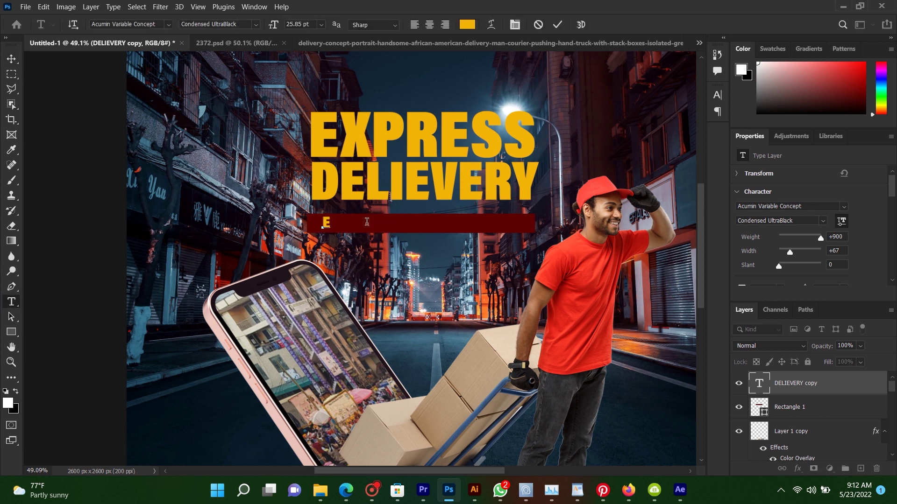
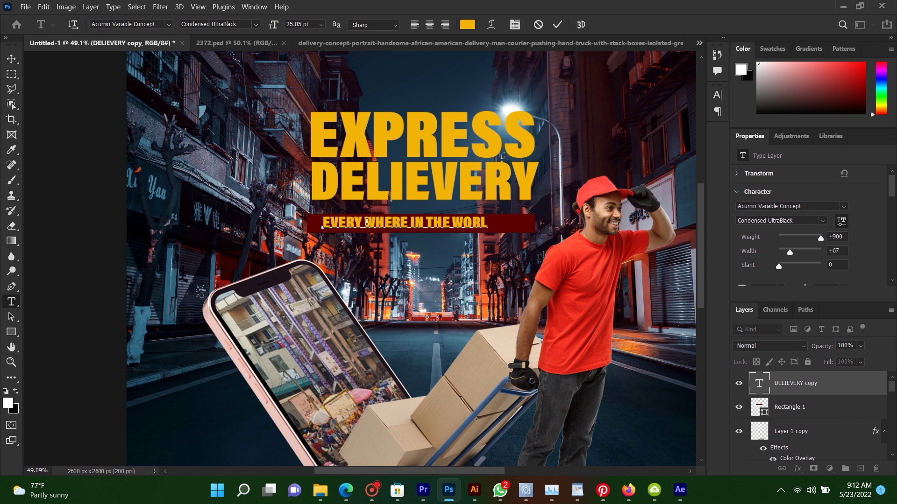
Change the whole EVERY WHERE IN THE WORLD subtitle to SemiCondensed Bold.
{"action": "key", "text": "ctrl+a"}
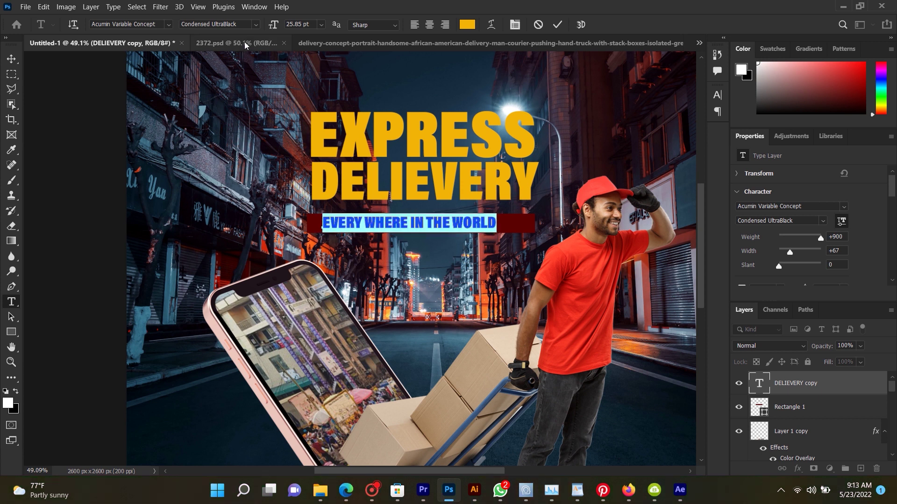
{"action": "left_click", "coordinate": [257, 26]}
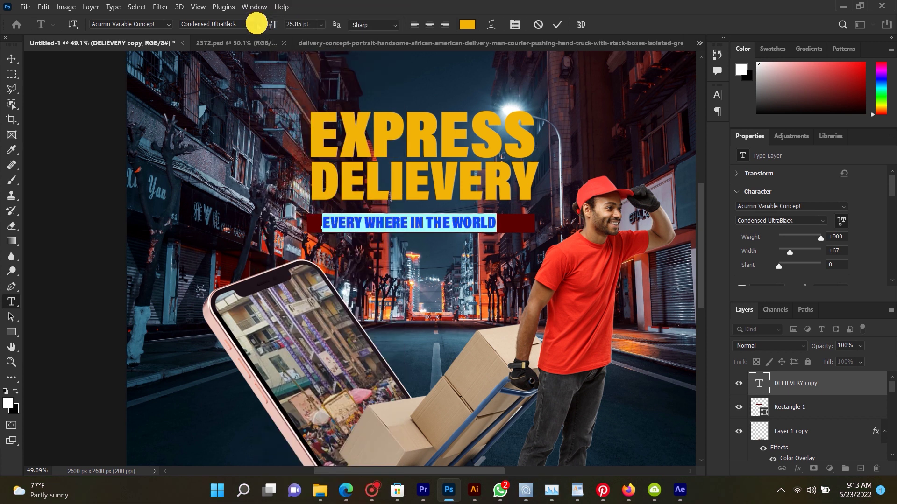
{"action": "left_click", "coordinate": [257, 25]}
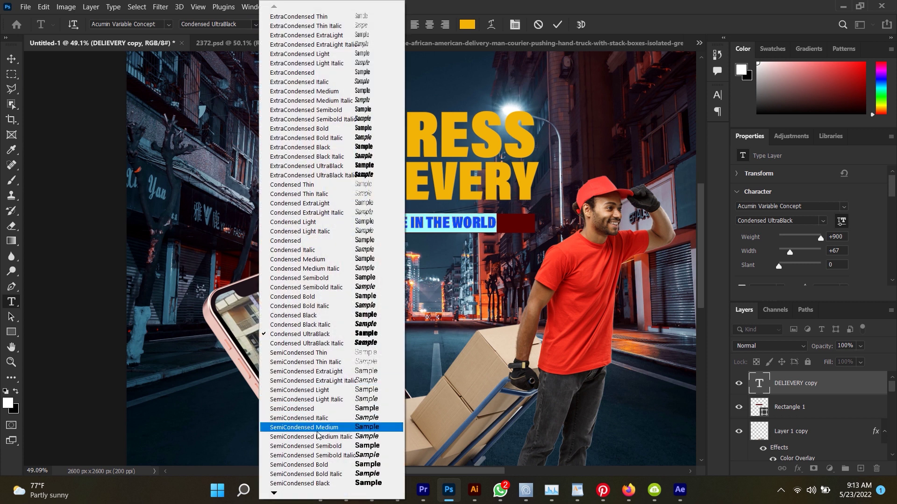
{"action": "left_click", "coordinate": [346, 465]}
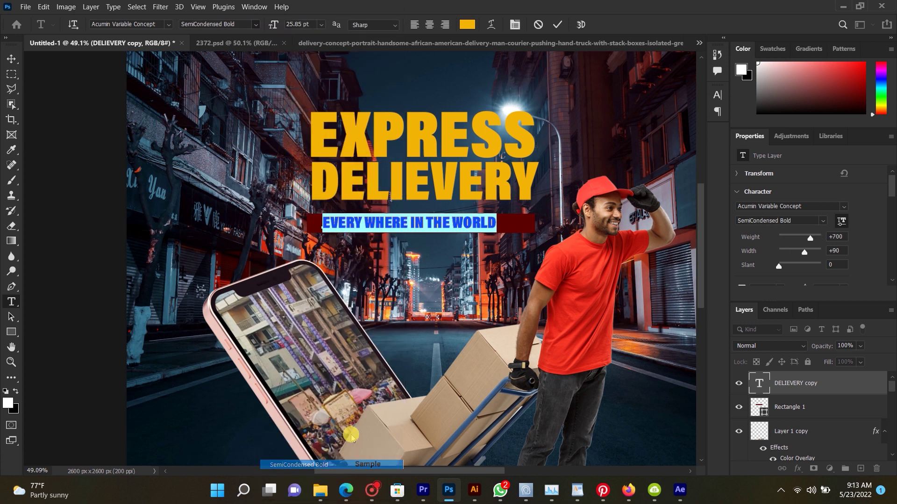
{"action": "left_click", "coordinate": [11, 59]}
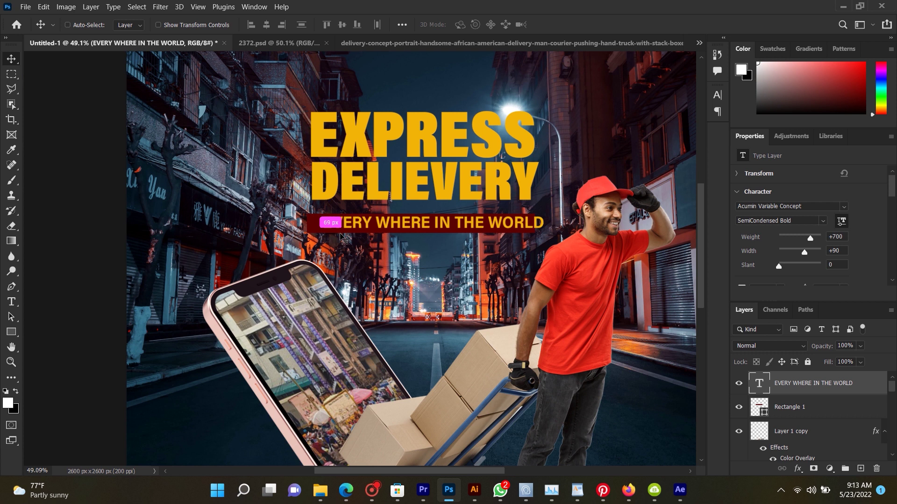
Scale the subtitle down to about 90% and select the red bar layer.
{"action": "key", "text": "ctrl+t"}
{"action": "left_click_drag", "start_coordinate": [548, 205], "coordinate": [517, 205]}
{"action": "key", "text": "Return"}
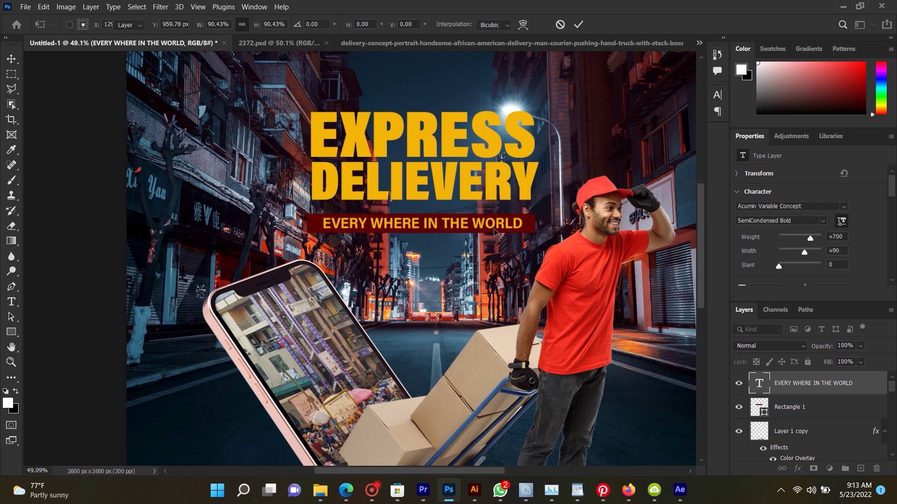
{"action": "right_click", "coordinate": [527, 221]}
{"action": "left_click", "coordinate": [531, 237]}
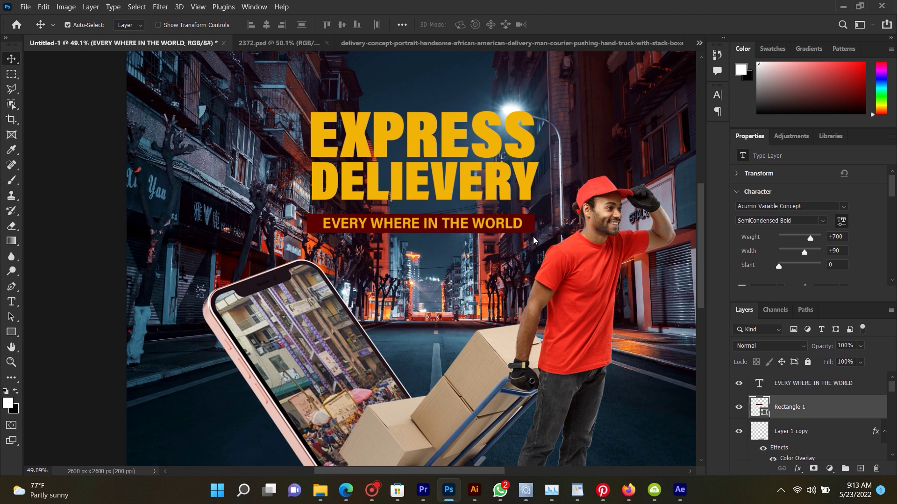
Move the subtitle into the red bar and align both horizontally centred.
{"action": "key", "text": "ctrl+t"}
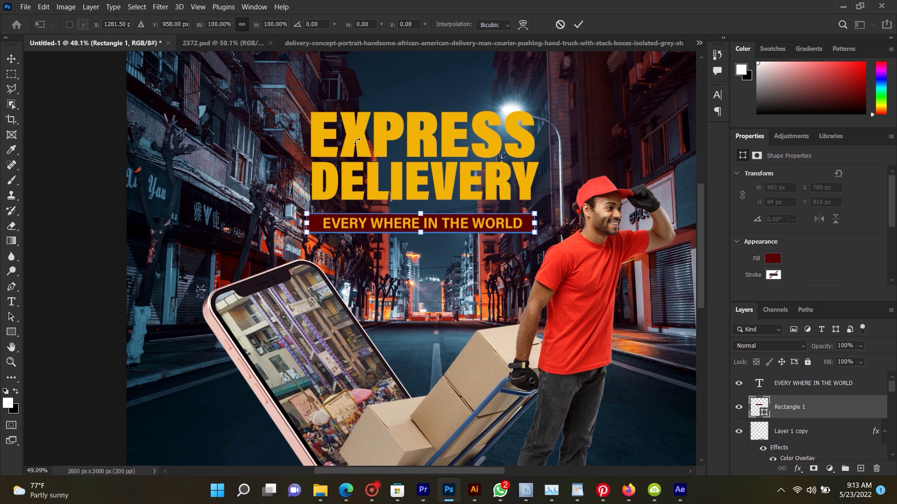
{"action": "left_click", "coordinate": [11, 59]}
{"action": "left_click_drag", "start_coordinate": [361, 224], "coordinate": [313, 222]}
{"action": "right_click", "coordinate": [312, 227]}
{"action": "left_click", "coordinate": [334, 208]}
{"action": "left_click", "coordinate": [266, 25]}
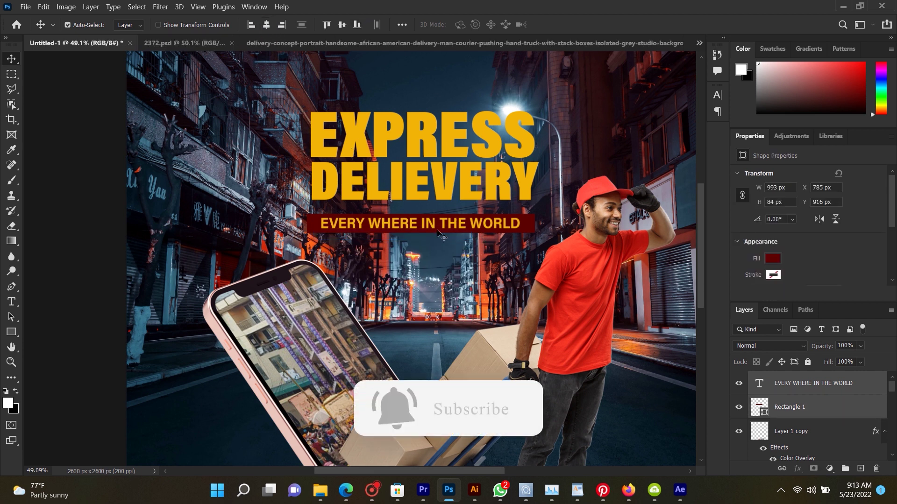
Make the subtitle text white from the Swatches panel.
{"action": "left_click", "coordinate": [419, 228]}
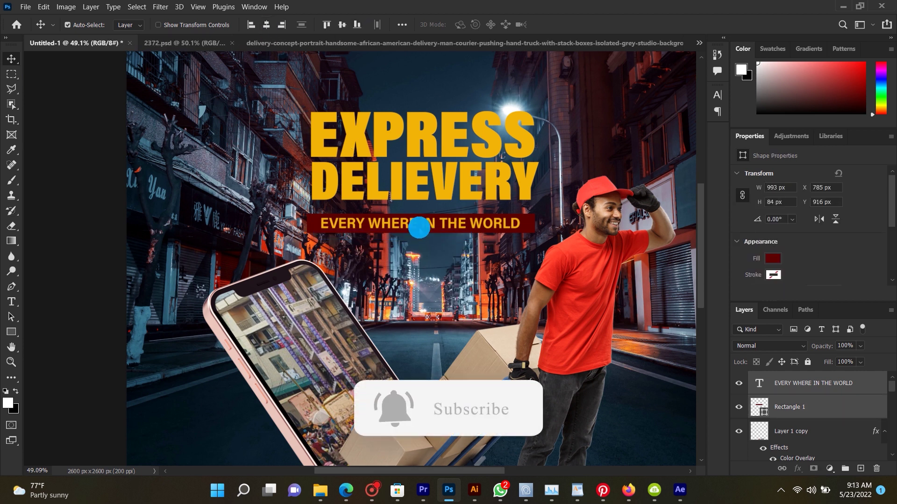
{"action": "left_click", "coordinate": [768, 51]}
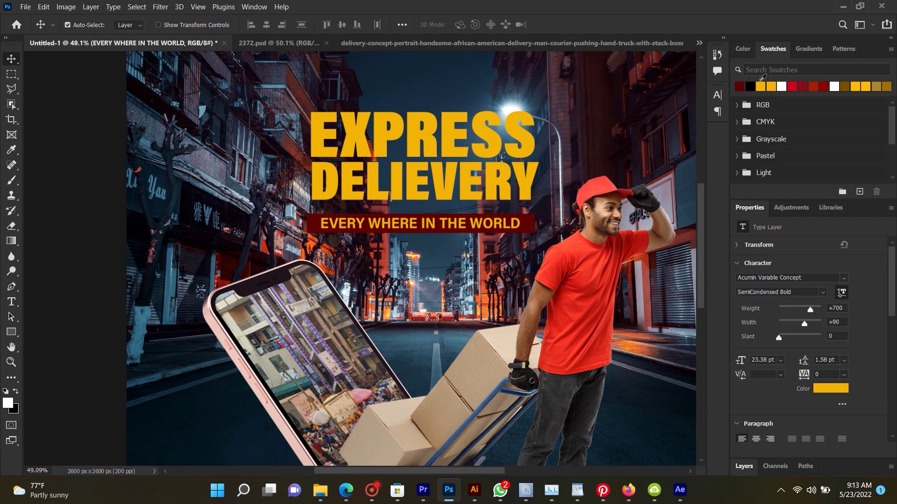
{"action": "left_click", "coordinate": [780, 86]}
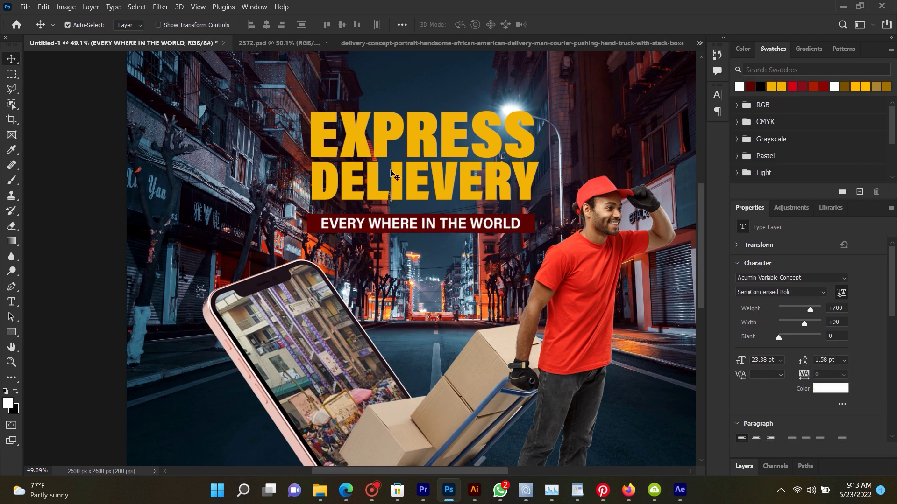
{"action": "scroll", "coordinate": [395, 182], "scroll_direction": "down", "scroll_amount": 3}
{"action": "scroll", "coordinate": [400, 228], "scroll_direction": "up", "scroll_amount": 2}
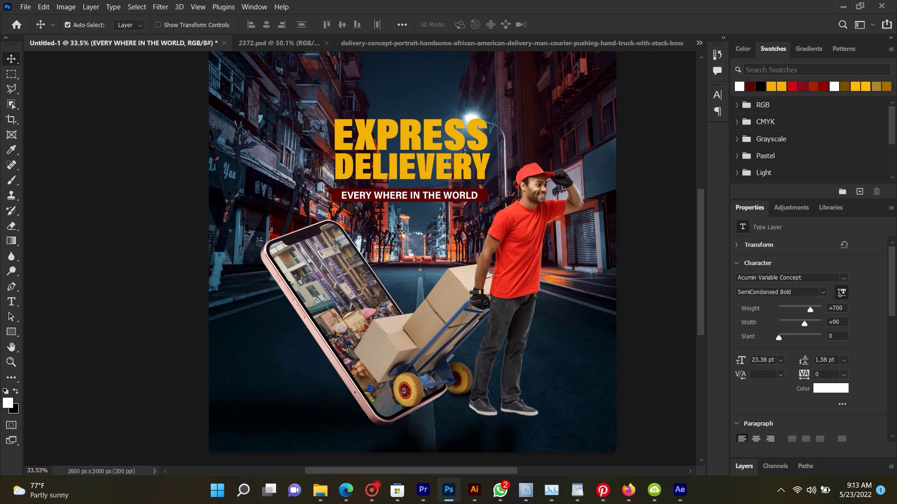
{"action": "scroll", "coordinate": [401, 228], "scroll_direction": "up", "scroll_amount": 2}
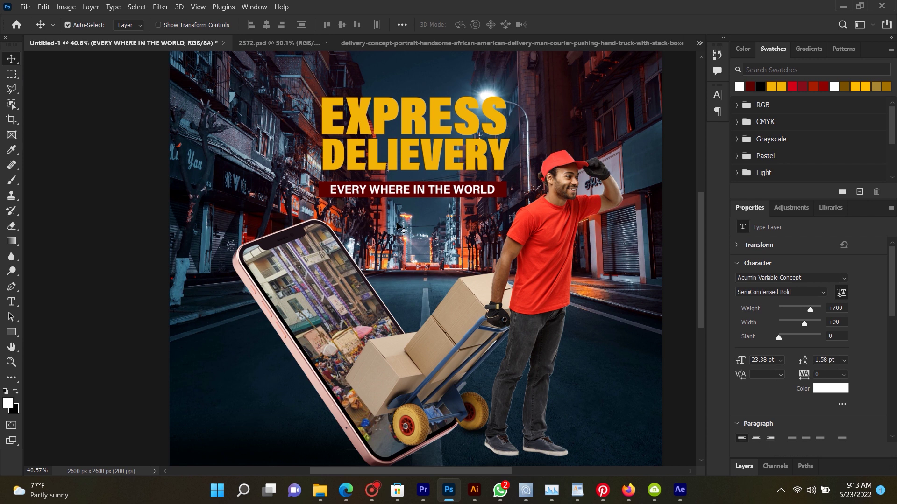
{"action": "scroll", "coordinate": [398, 228], "scroll_direction": "down", "scroll_amount": 2}
{"action": "scroll", "coordinate": [406, 243], "scroll_direction": "up", "scroll_amount": 2}
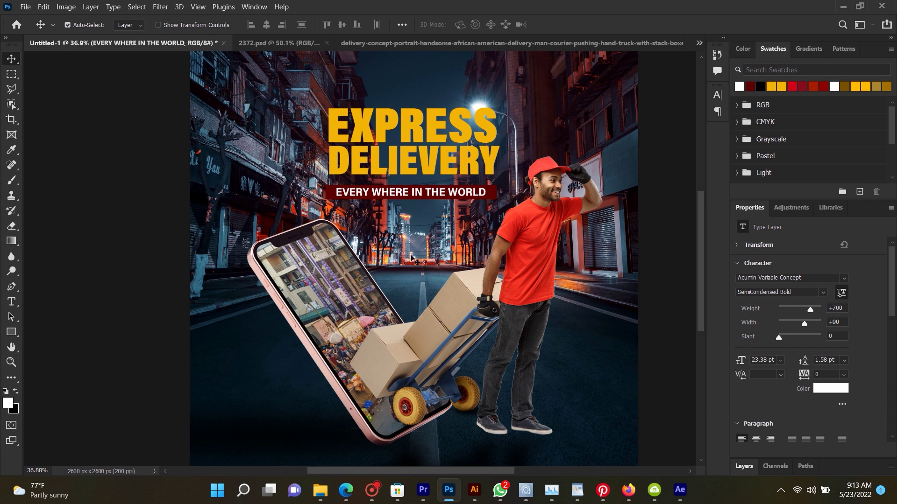
{"action": "scroll", "coordinate": [413, 260], "scroll_direction": "down", "scroll_amount": 2}
Open the DESIGN1.psb phone-screen design from the open documents list.
{"action": "right_click", "coordinate": [343, 276]}
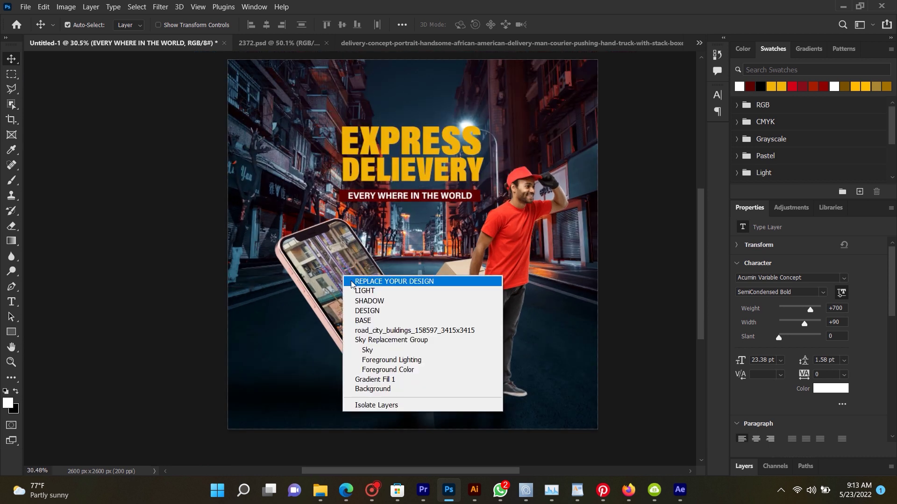
{"action": "left_click", "coordinate": [301, 42]}
{"action": "left_click", "coordinate": [410, 42]}
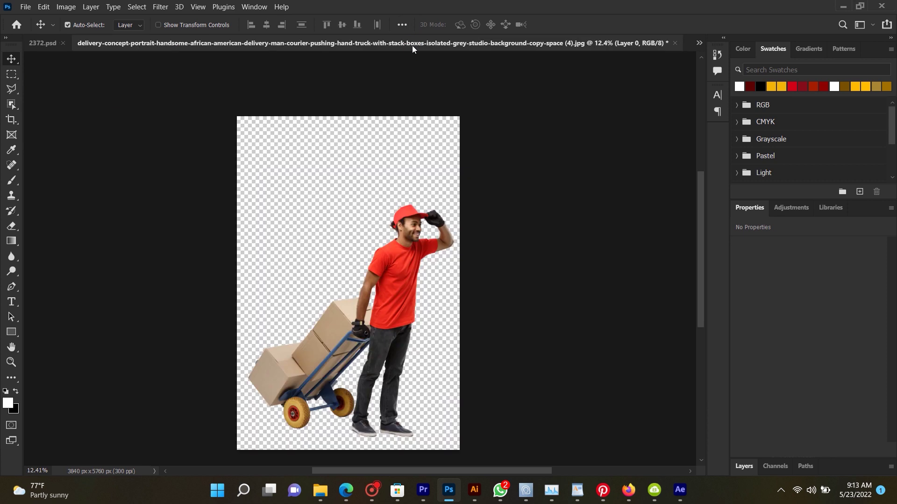
{"action": "left_click", "coordinate": [699, 43]}
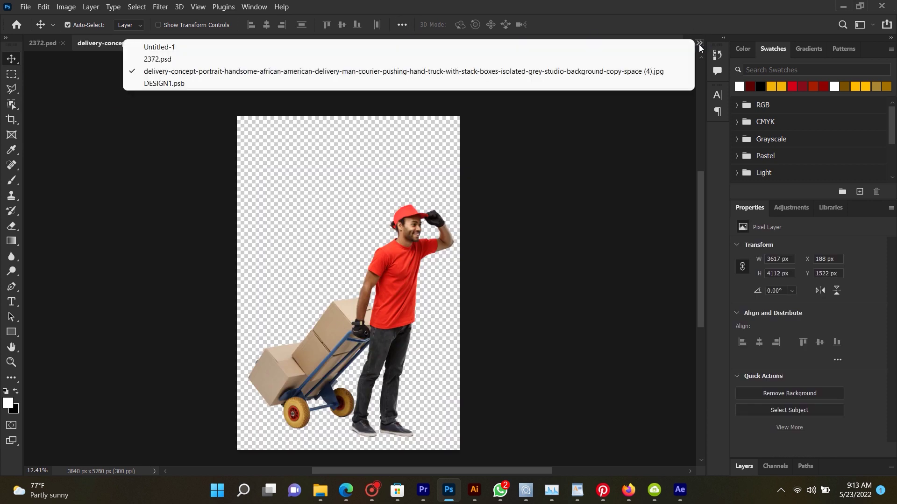
{"action": "left_click", "coordinate": [577, 87]}
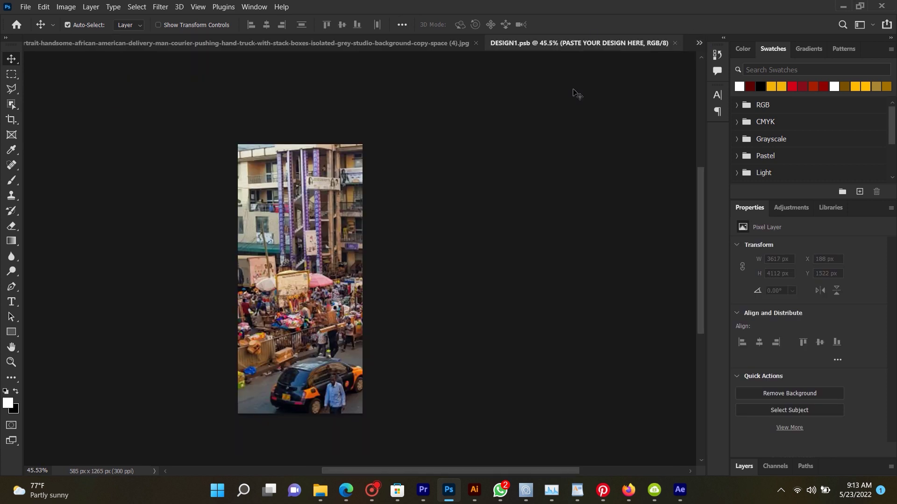
Apply Levels with black input 14 to the market-street image layer.
{"action": "right_click", "coordinate": [335, 206]}
{"action": "left_click", "coordinate": [340, 208]}
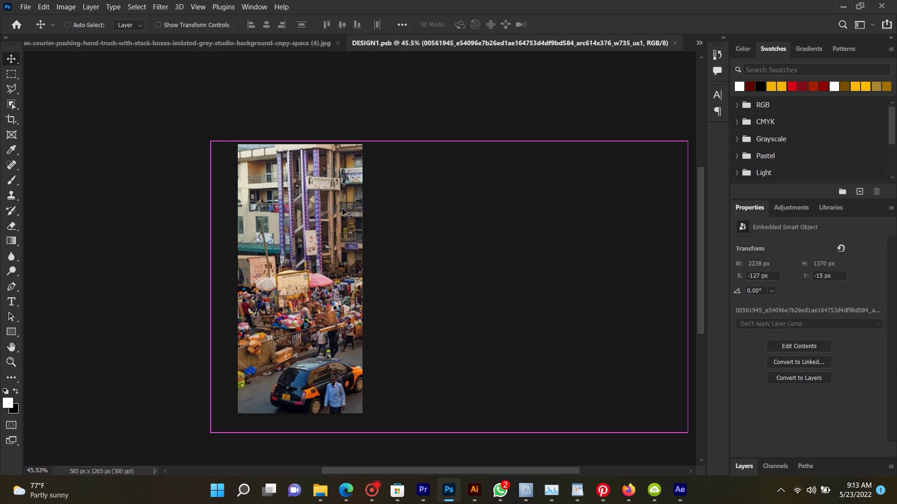
{"action": "key", "text": "ctrl+l"}
{"action": "left_click_drag", "start_coordinate": [635, 254], "coordinate": [643, 253]}
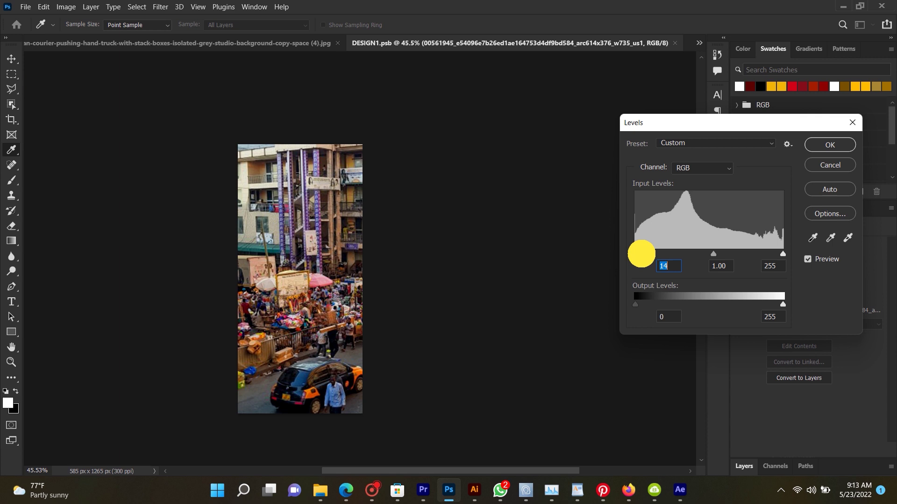
{"action": "left_click", "coordinate": [822, 145]}
{"action": "key", "text": "v"}
Save DESIGN1.psb and return to the Untitled-1 poster.
{"action": "key", "text": "ctrl+s"}
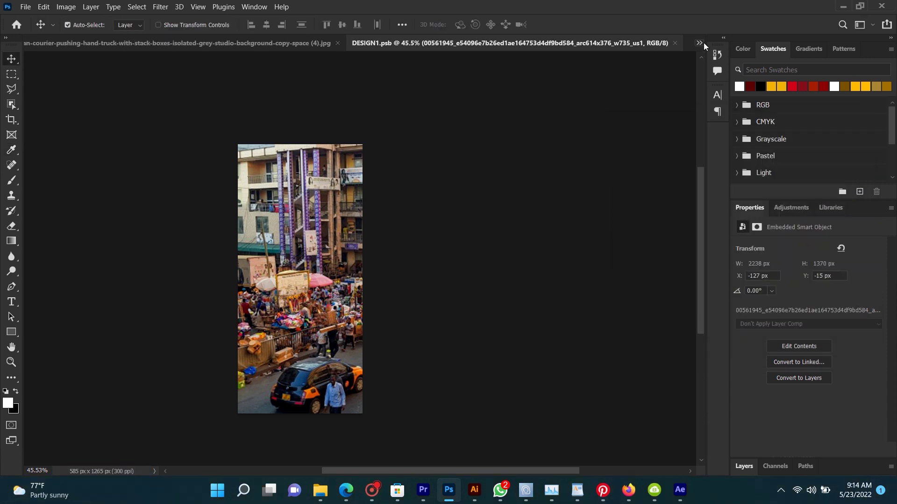
{"action": "left_click", "coordinate": [704, 43]}
{"action": "left_click", "coordinate": [281, 43]}
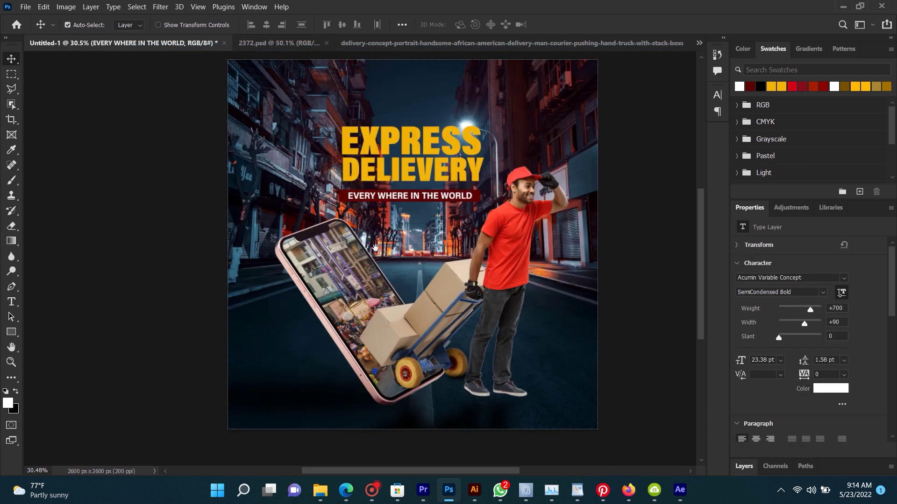
Draw a large rectangle covering the whole poster.
{"action": "scroll", "coordinate": [377, 246], "scroll_direction": "down", "scroll_amount": 3}
{"action": "scroll", "coordinate": [388, 243], "scroll_direction": "up", "scroll_amount": 3}
{"action": "scroll", "coordinate": [393, 235], "scroll_direction": "down", "scroll_amount": 1}
{"action": "scroll", "coordinate": [399, 230], "scroll_direction": "up", "scroll_amount": 1}
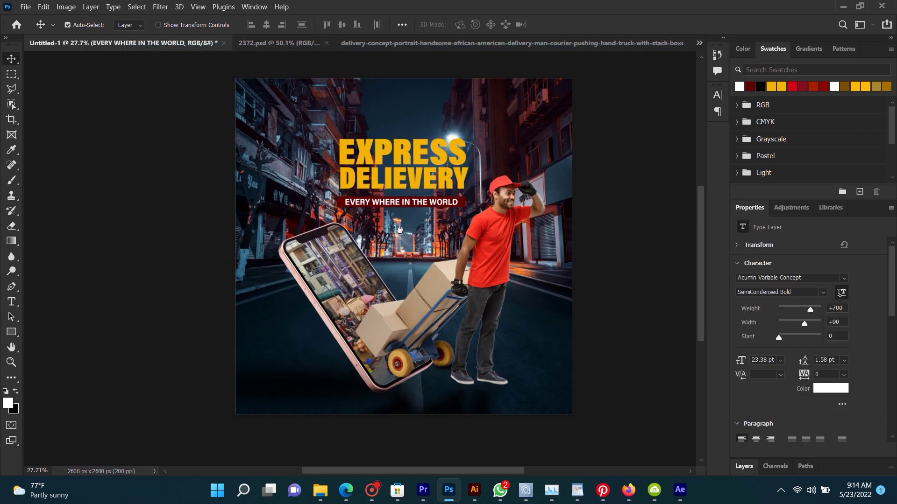
{"action": "scroll", "coordinate": [400, 229], "scroll_direction": "up", "scroll_amount": 2}
{"action": "scroll", "coordinate": [400, 230], "scroll_direction": "down", "scroll_amount": 2}
{"action": "scroll", "coordinate": [399, 230], "scroll_direction": "up", "scroll_amount": 2}
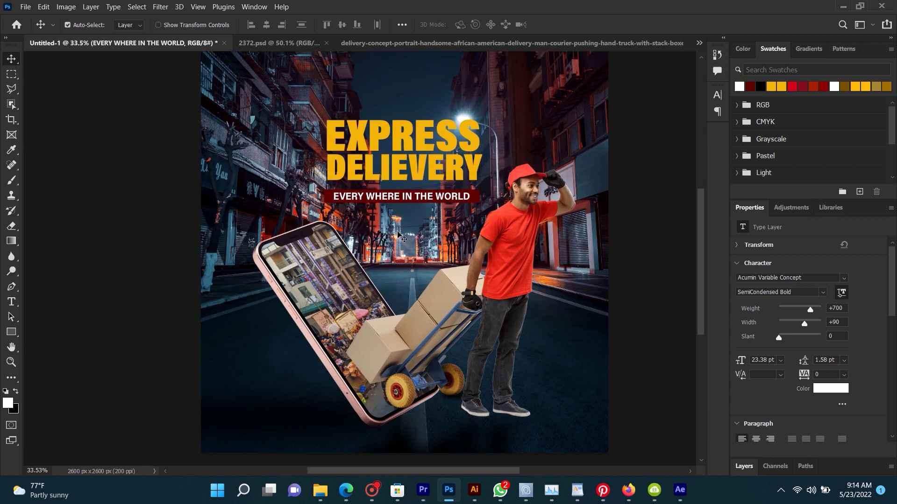
{"action": "scroll", "coordinate": [399, 230], "scroll_direction": "down", "scroll_amount": 2}
{"action": "left_click_drag", "start_coordinate": [399, 297], "coordinate": [432, 306]}
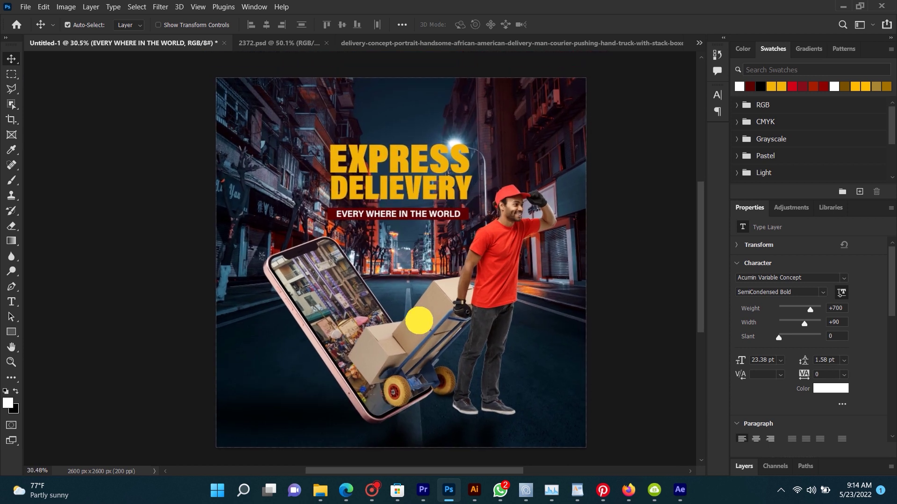
{"action": "left_click", "coordinate": [11, 332]}
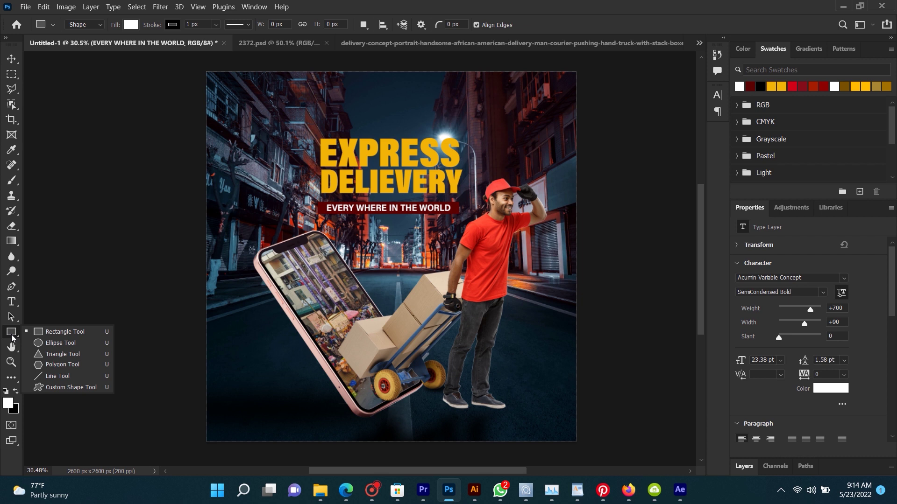
{"action": "left_click", "coordinate": [49, 336]}
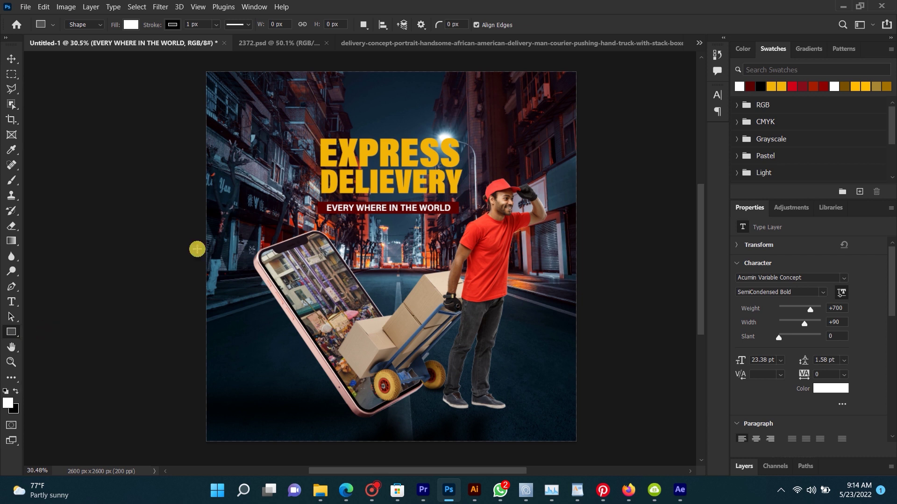
{"action": "mouse_move", "coordinate": [228, 94]}
{"action": "left_mouse_down"}
{"action": "mouse_move", "coordinate": [550, 414]}
{"action": "mouse_move", "coordinate": [564, 413]}
{"action": "left_mouse_up"}
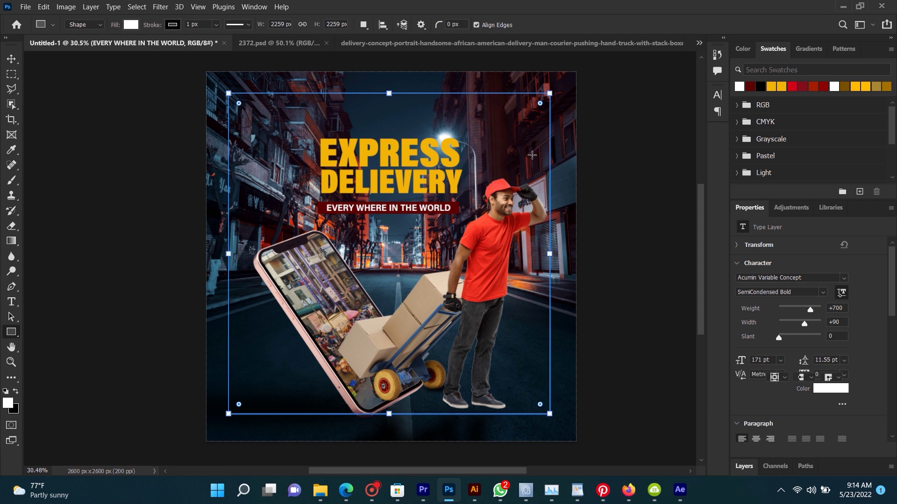
Give the rectangle 150 px rounded corners, no fill and a dark red stroke.
{"action": "left_click_drag", "start_coordinate": [540, 104], "coordinate": [531, 114]}
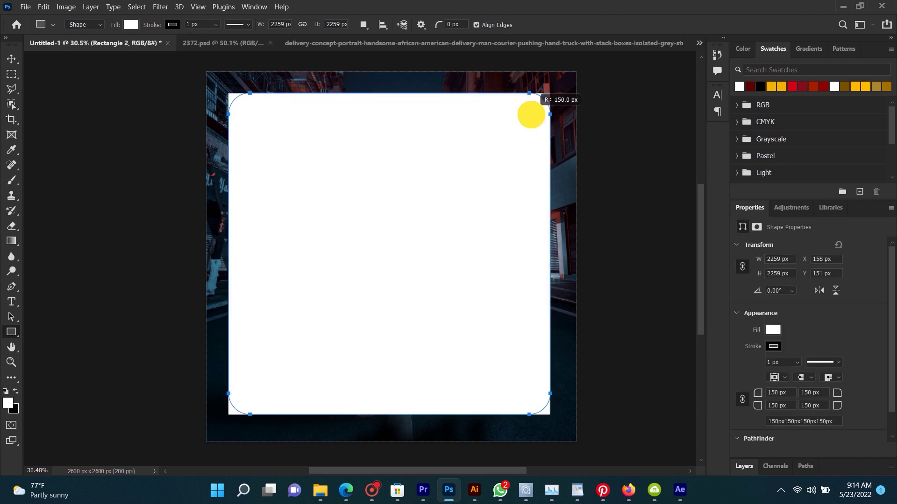
{"action": "left_click", "coordinate": [130, 24]}
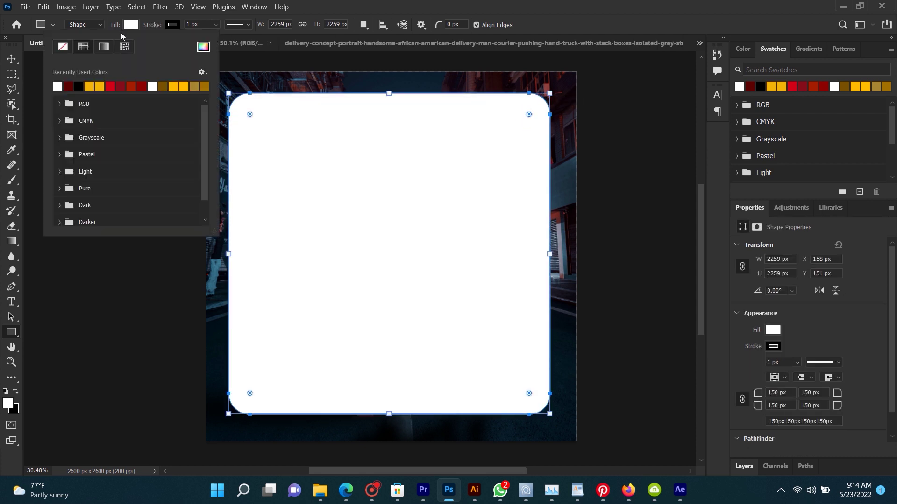
{"action": "left_click", "coordinate": [61, 45]}
{"action": "left_click", "coordinate": [167, 25]}
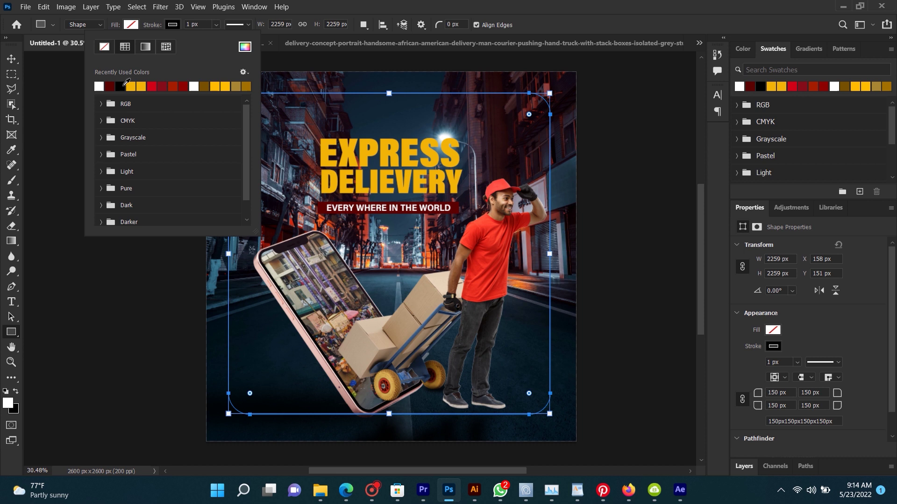
{"action": "left_click", "coordinate": [112, 85]}
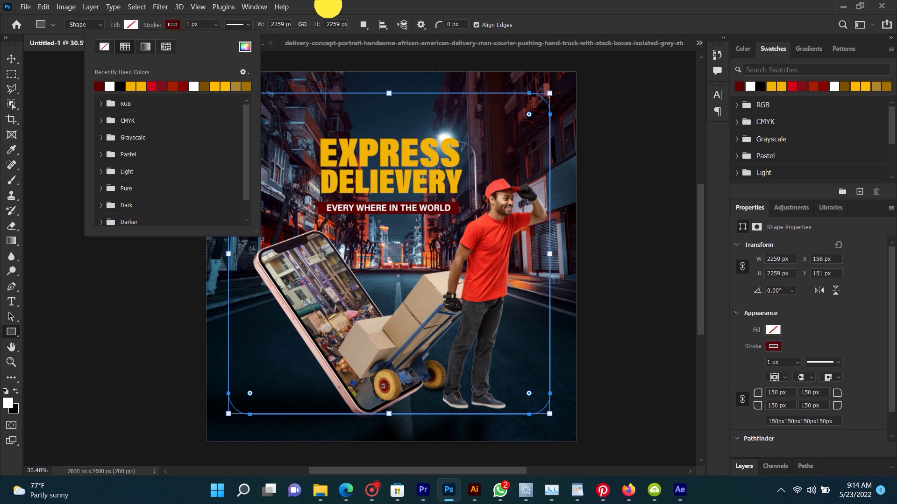
Thicken the rectangle's stroke to 21.58 px.
{"action": "left_click", "coordinate": [257, 10]}
{"action": "left_click_drag", "start_coordinate": [216, 25], "coordinate": [225, 37]}
{"action": "left_click", "coordinate": [12, 58]}
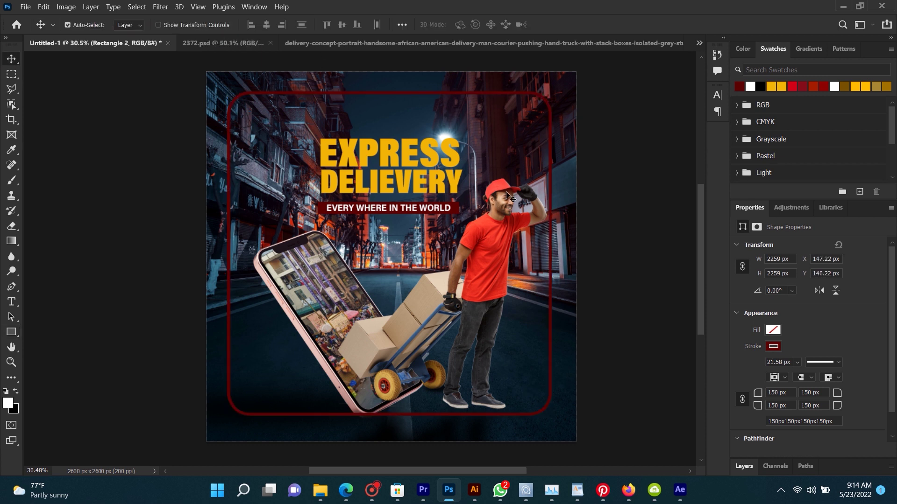
{"action": "left_click", "coordinate": [744, 466]}
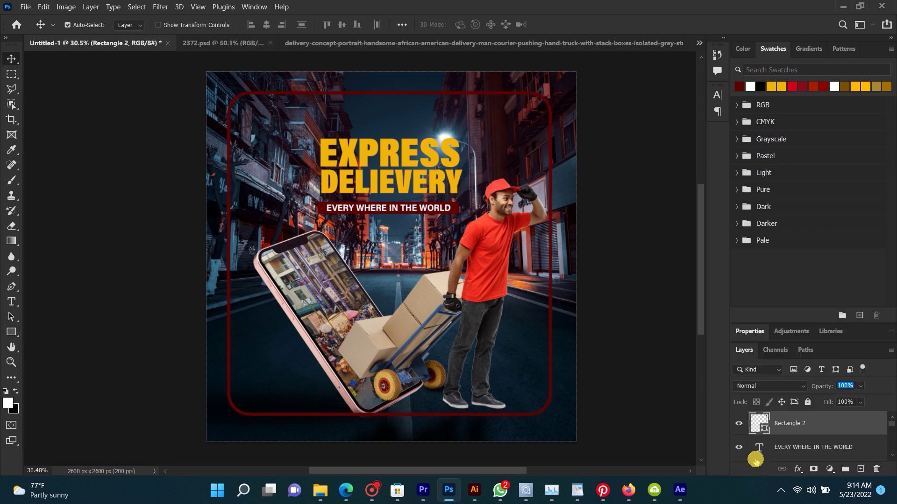
{"action": "right_click", "coordinate": [822, 422]}
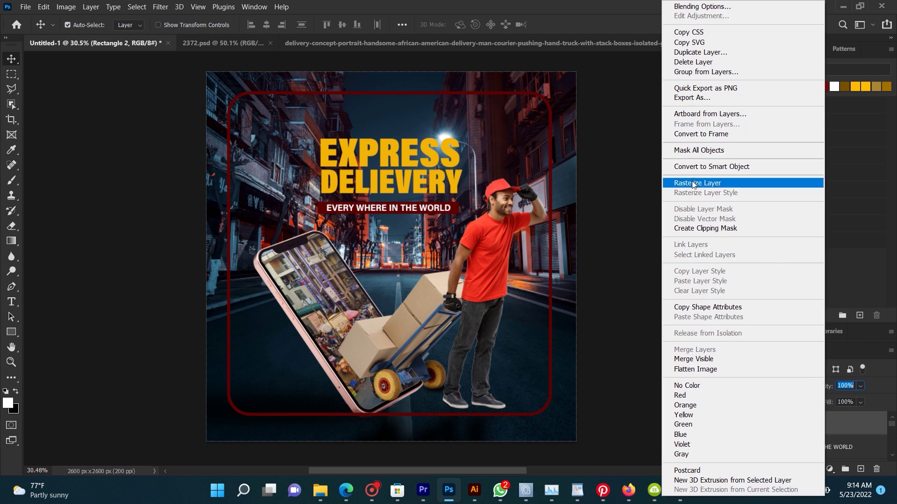
Rasterize Rectangle 2 and delete the middle of the frame's top and bottom edges.
{"action": "left_click", "coordinate": [700, 183]}
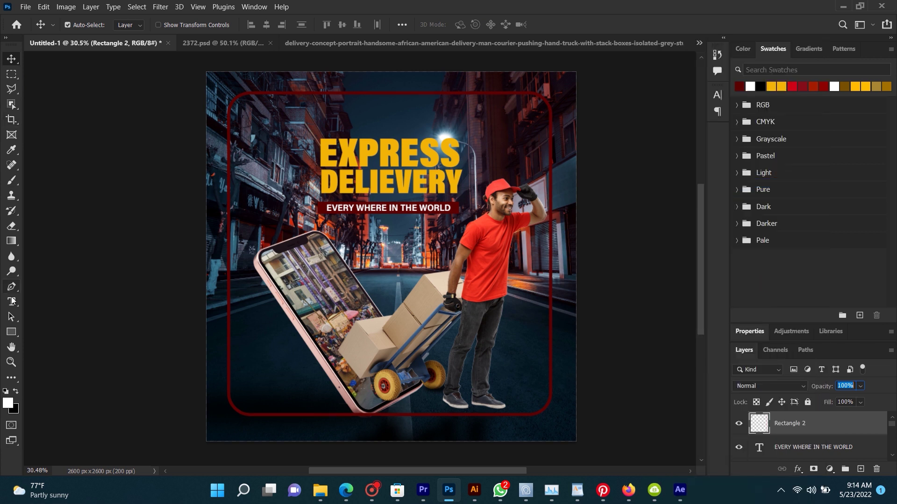
{"action": "left_click", "coordinate": [7, 75]}
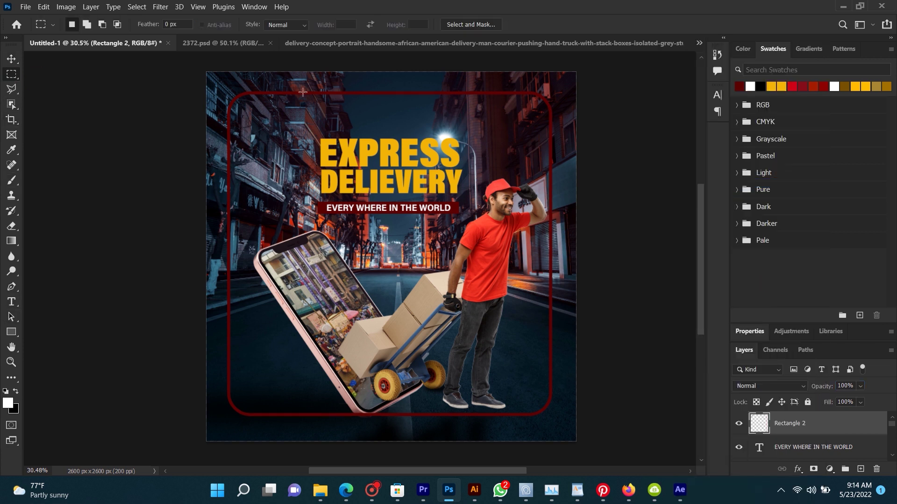
{"action": "left_click_drag", "start_coordinate": [251, 85], "coordinate": [521, 449]}
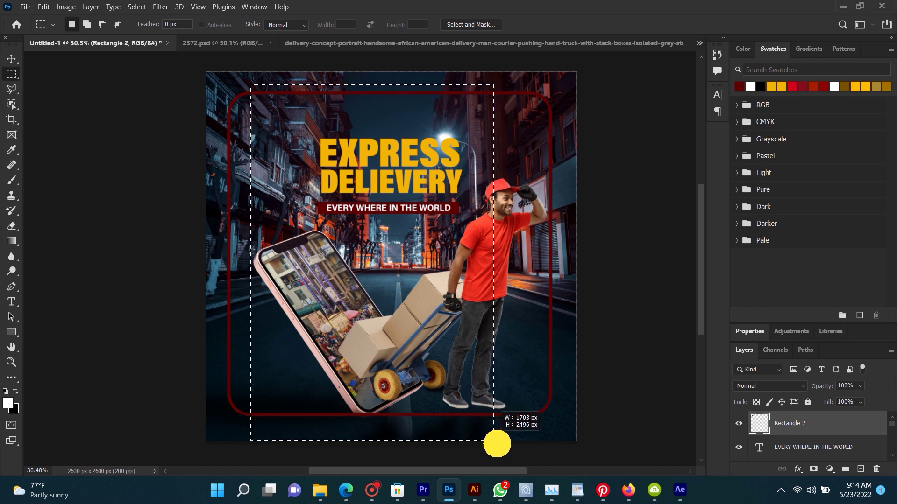
{"action": "left_click_drag", "start_coordinate": [521, 449], "coordinate": [526, 447]}
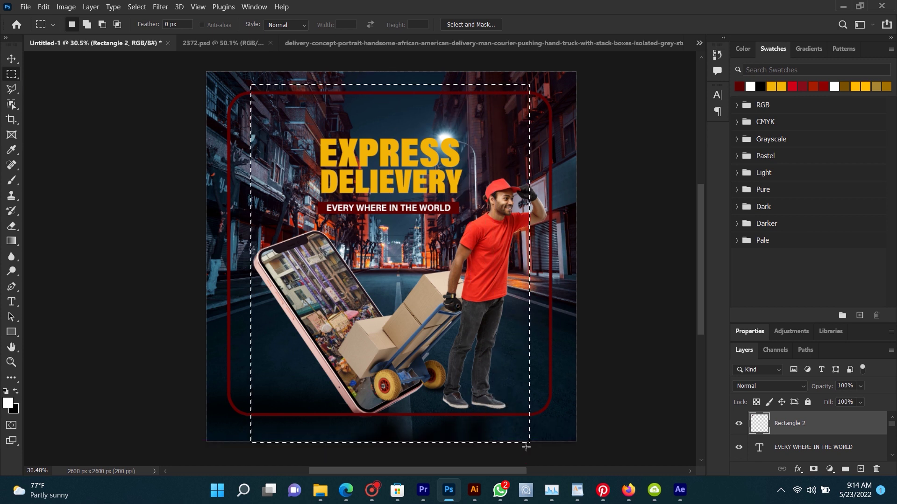
{"action": "key", "text": "Delete"}
{"action": "left_click", "coordinate": [514, 439]}
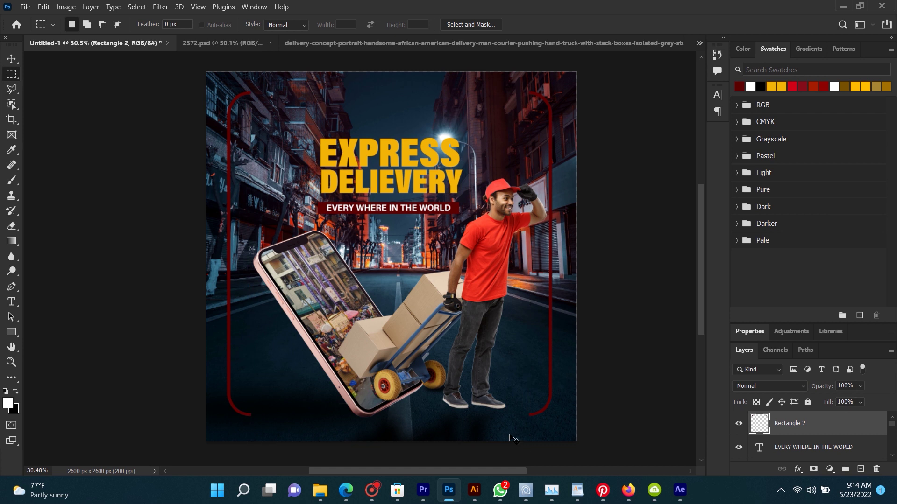
Delete the middle of the frame's side strokes, leaving four corner brackets, and deselect.
{"action": "left_click_drag", "start_coordinate": [214, 115], "coordinate": [581, 393]}
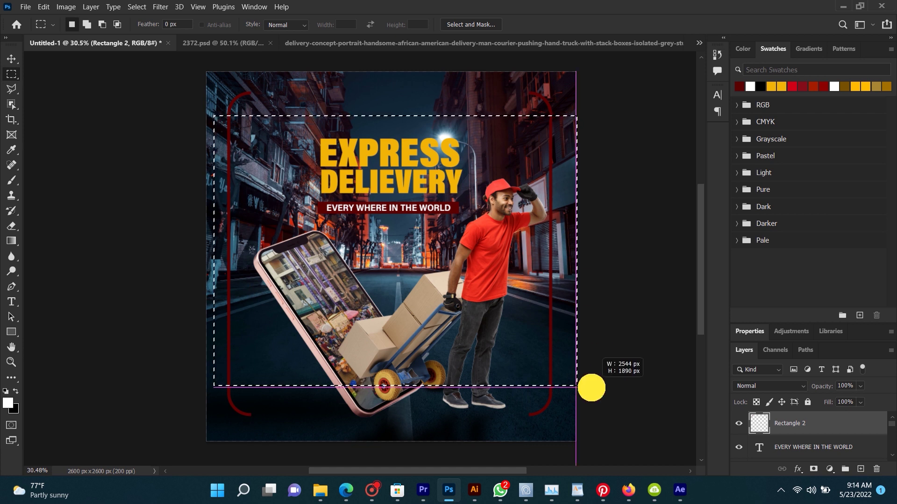
{"action": "left_click_drag", "start_coordinate": [582, 393], "coordinate": [568, 396]}
{"action": "key", "text": "Delete"}
{"action": "key", "text": "ctrl+d"}
{"action": "scroll", "coordinate": [435, 372], "scroll_direction": "down", "scroll_amount": 1}
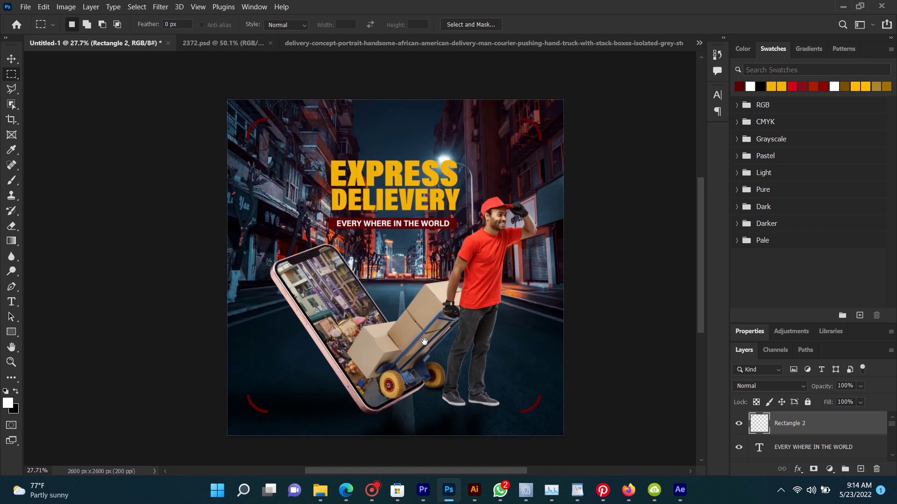
Zoom and pan around the poster to inspect the corner brackets.
{"action": "scroll", "coordinate": [416, 280], "scroll_direction": "up", "scroll_amount": 1}
{"action": "scroll", "coordinate": [411, 294], "scroll_direction": "down", "scroll_amount": 1}
{"action": "scroll", "coordinate": [406, 306], "scroll_direction": "up", "scroll_amount": 1}
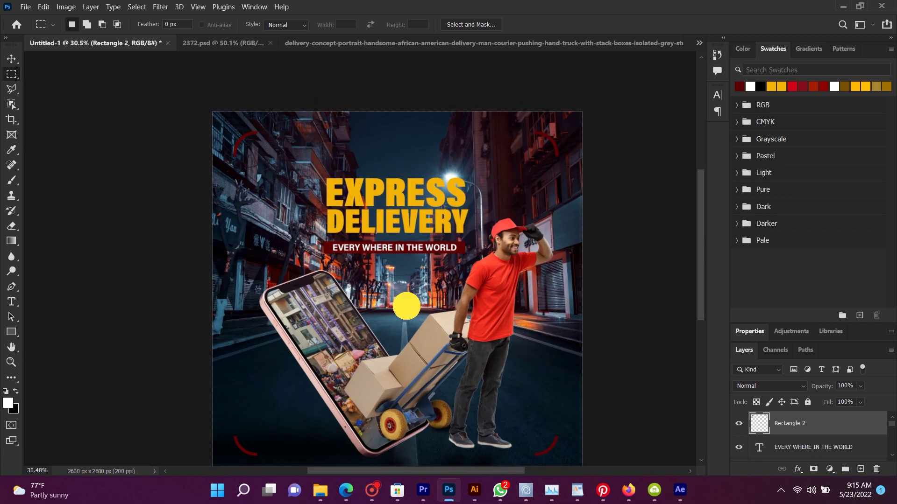
{"action": "scroll", "coordinate": [406, 306], "scroll_direction": "down", "scroll_amount": 1}
{"action": "scroll", "coordinate": [395, 259], "scroll_direction": "down", "scroll_amount": 2}
{"action": "scroll", "coordinate": [397, 255], "scroll_direction": "up", "scroll_amount": 1}
{"action": "scroll", "coordinate": [374, 248], "scroll_direction": "up", "scroll_amount": 1}
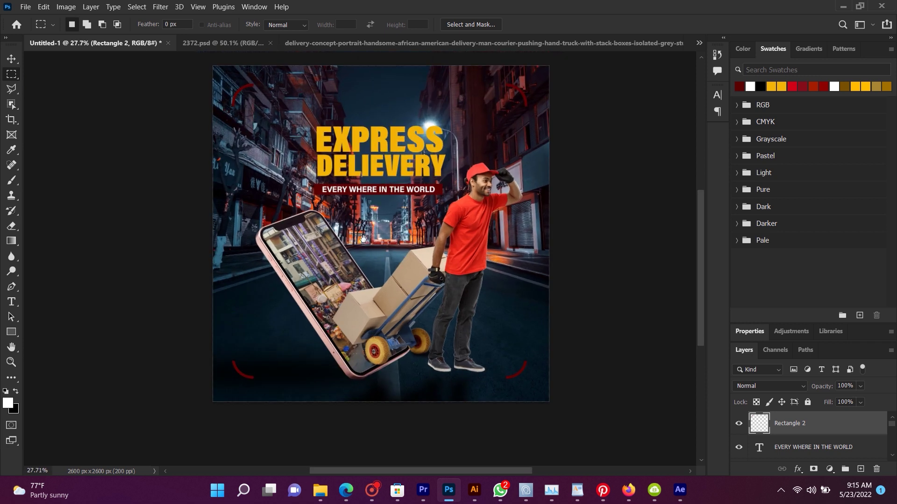
{"action": "left_click_drag", "start_coordinate": [364, 239], "coordinate": [387, 264]}
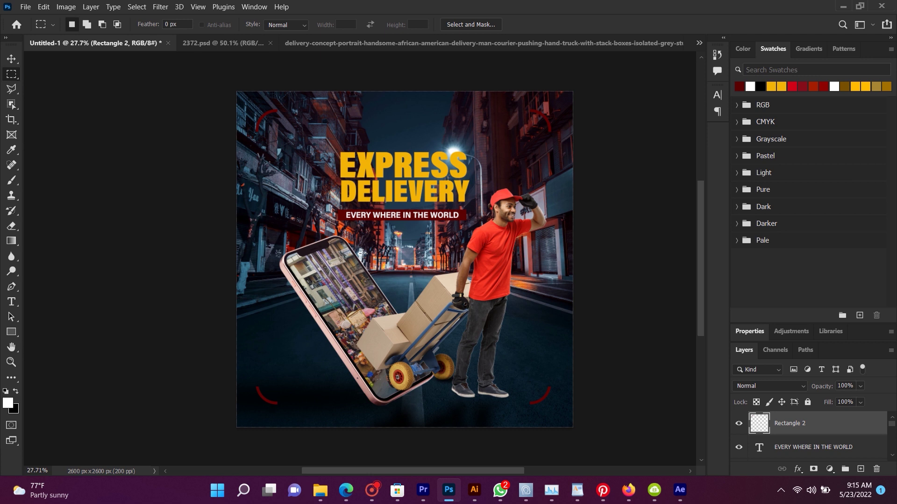
{"action": "scroll", "coordinate": [363, 253], "scroll_direction": "down", "scroll_amount": 2}
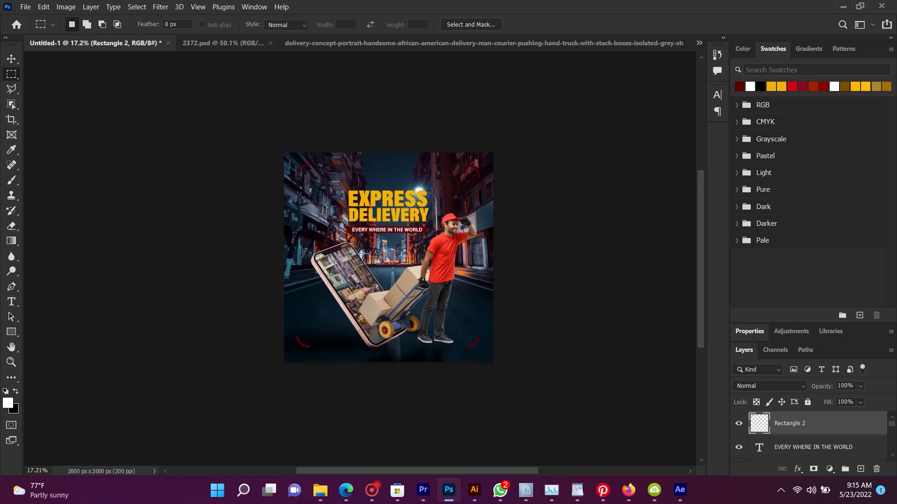
{"action": "scroll", "coordinate": [364, 248], "scroll_direction": "up", "scroll_amount": 1}
{"action": "scroll", "coordinate": [380, 247], "scroll_direction": "up", "scroll_amount": 1}
{"action": "scroll", "coordinate": [411, 259], "scroll_direction": "up", "scroll_amount": 2}
{"action": "left_click_drag", "start_coordinate": [412, 260], "coordinate": [411, 243]}
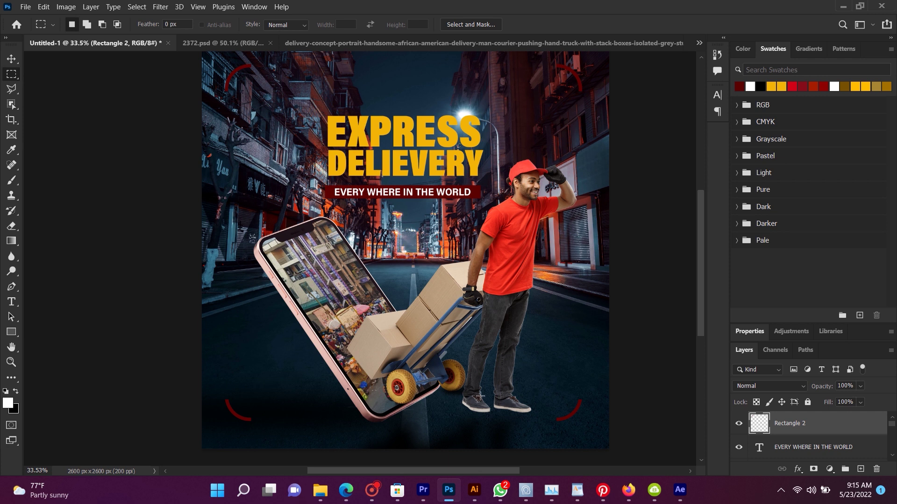
Alt-drag Layer 1 to create Layer 1 copy, shifted slightly right.
{"action": "left_click", "coordinate": [6, 59]}
{"action": "left_click_drag", "start_coordinate": [500, 428], "coordinate": [515, 424]}
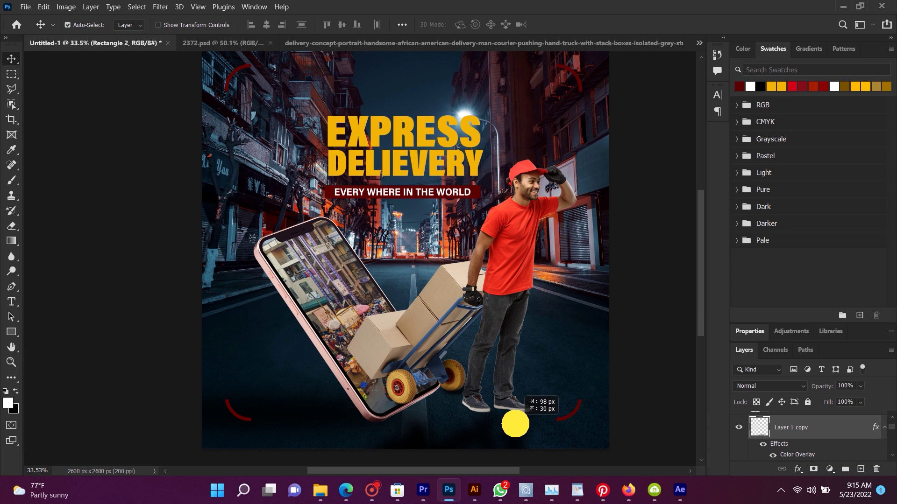
{"action": "left_click_drag", "start_coordinate": [515, 424], "coordinate": [516, 424]}
{"action": "scroll", "coordinate": [516, 424], "scroll_direction": "up", "scroll_amount": 1}
{"action": "scroll", "coordinate": [516, 423], "scroll_direction": "down", "scroll_amount": 3}
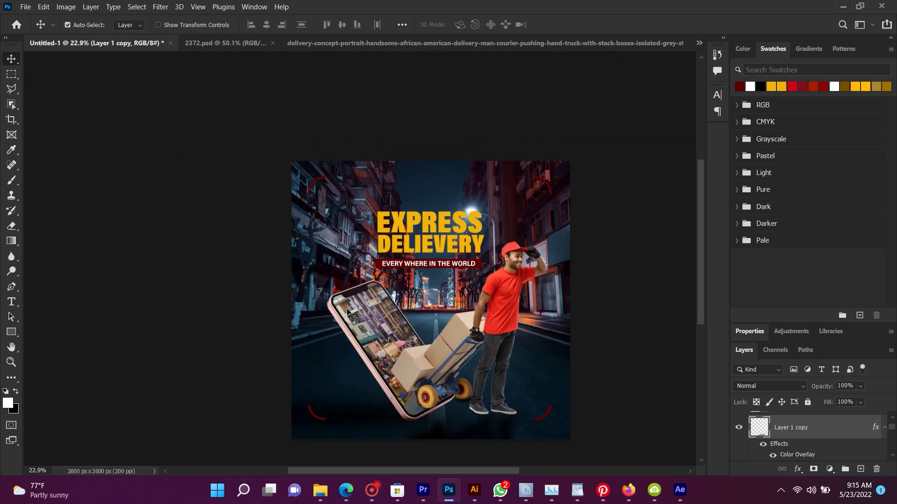
{"action": "scroll", "coordinate": [407, 286], "scroll_direction": "up", "scroll_amount": 2}
{"action": "scroll", "coordinate": [392, 252], "scroll_direction": "down", "scroll_amount": 2}
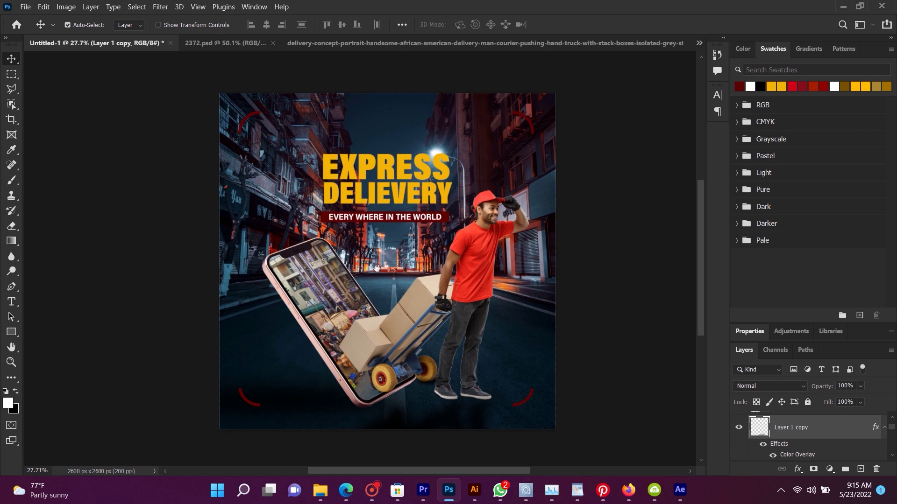
{"action": "left_click", "coordinate": [24, 7]}
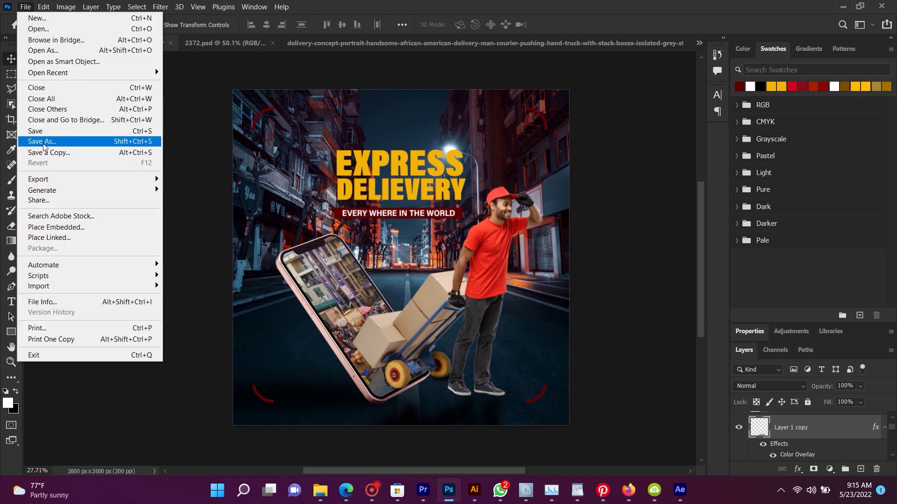
Save the poster as DELIEVERY DESIGN.psd, accepting the Photoshop format options.
{"action": "left_click", "coordinate": [47, 142]}
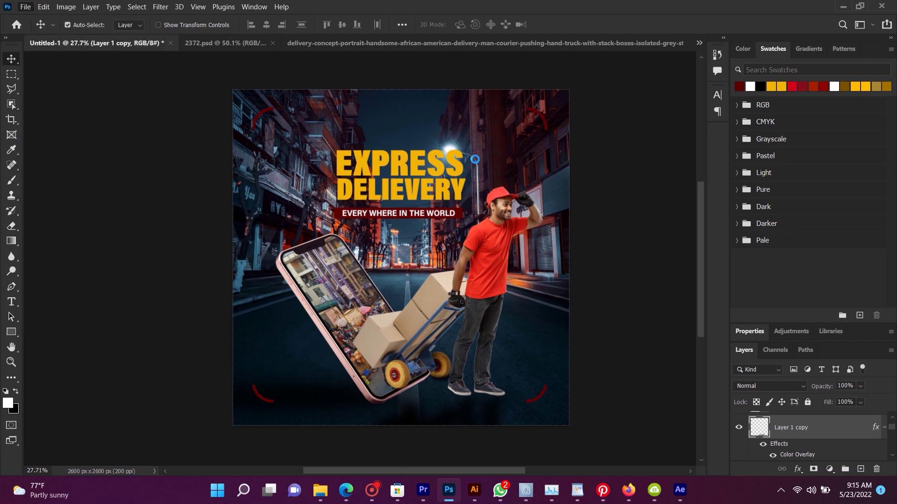
{"action": "type", "text": "DELIEVERY DESIGN"}
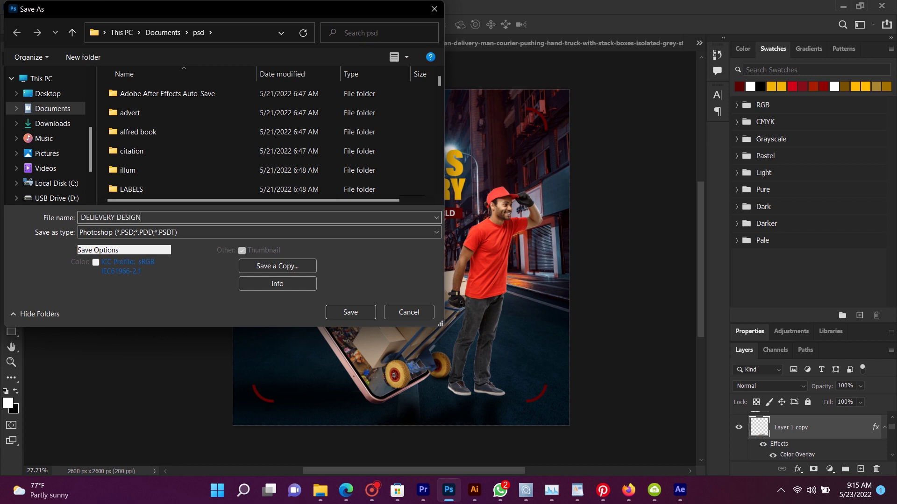
{"action": "key", "text": "Return"}
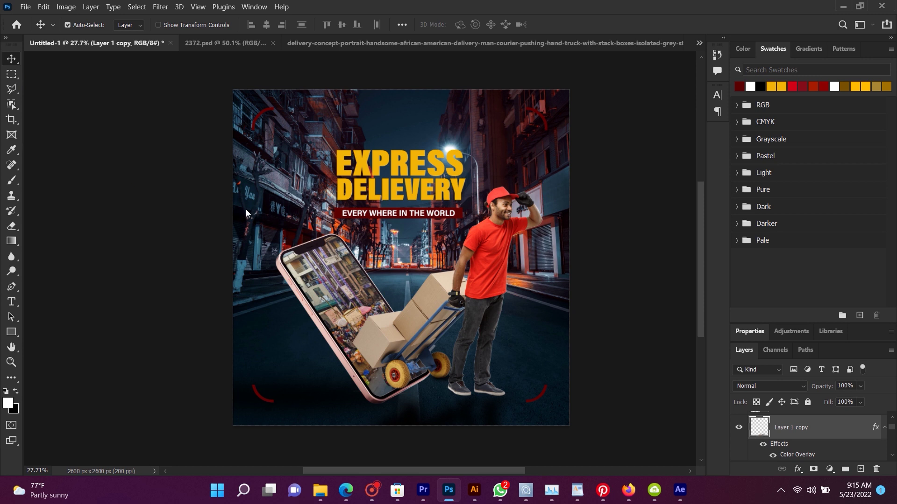
{"action": "left_click", "coordinate": [575, 133]}
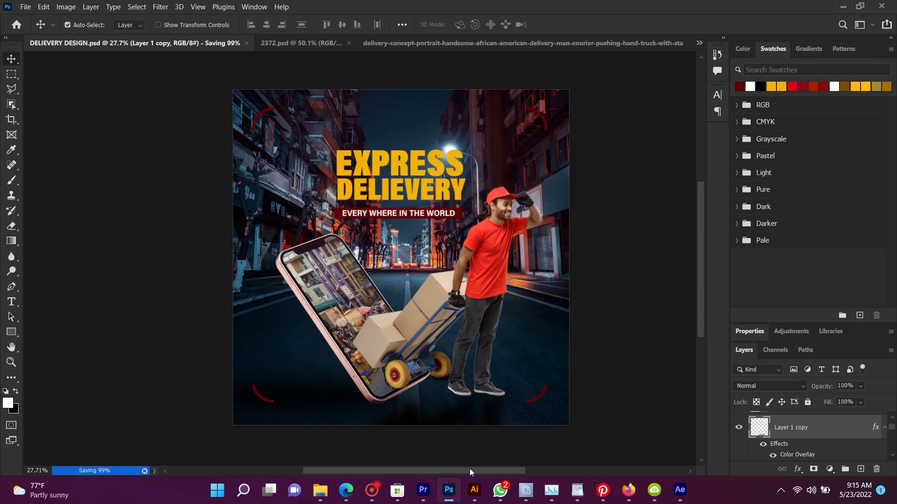
{"action": "left_click", "coordinate": [376, 491]}
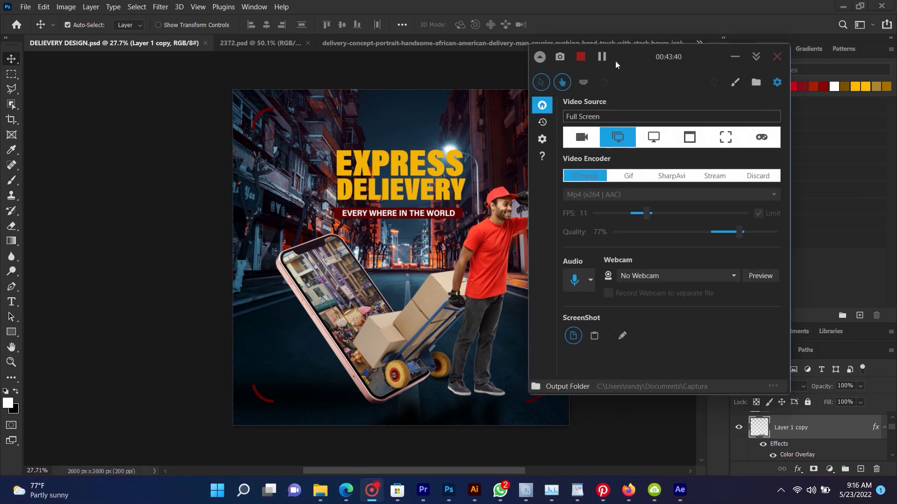